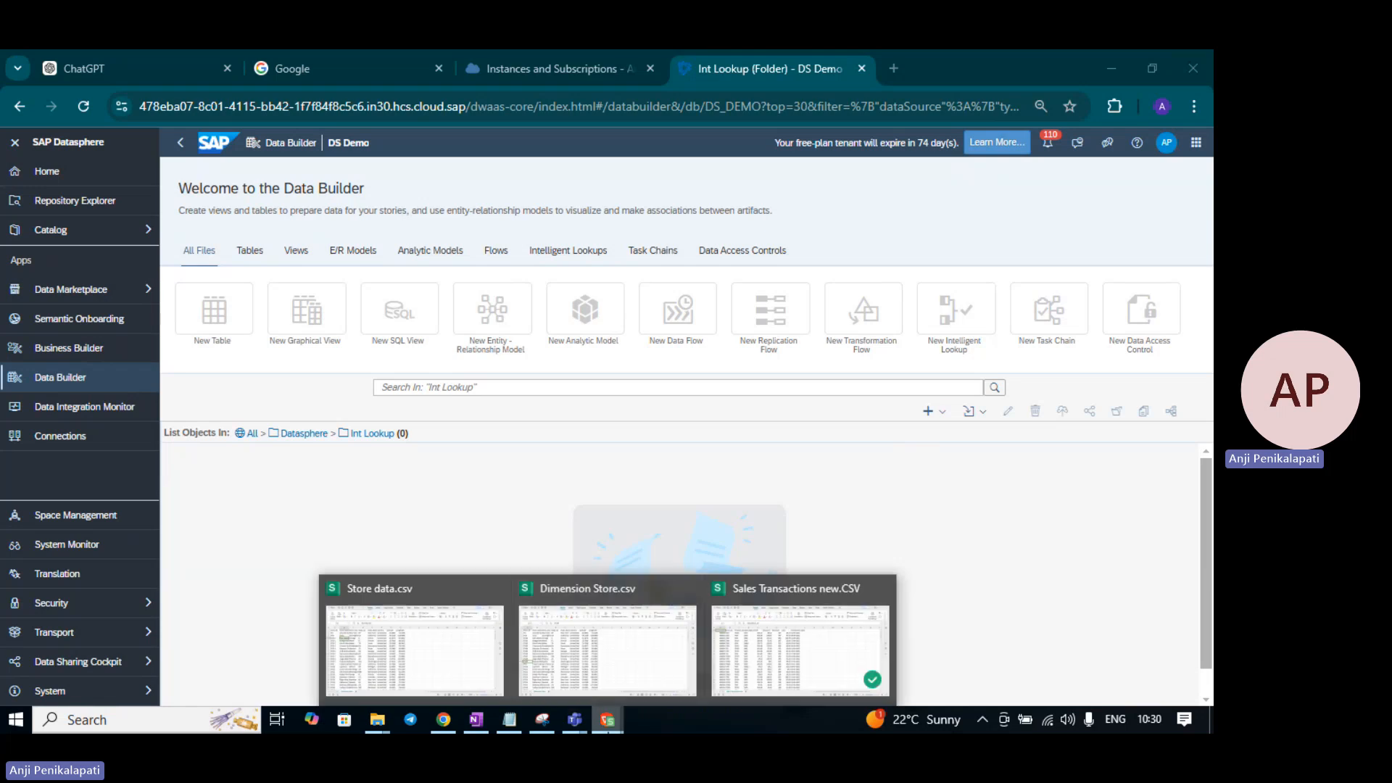
- Auto-fit every column in Sales Transactions new.CSV
key("alt+Tab")
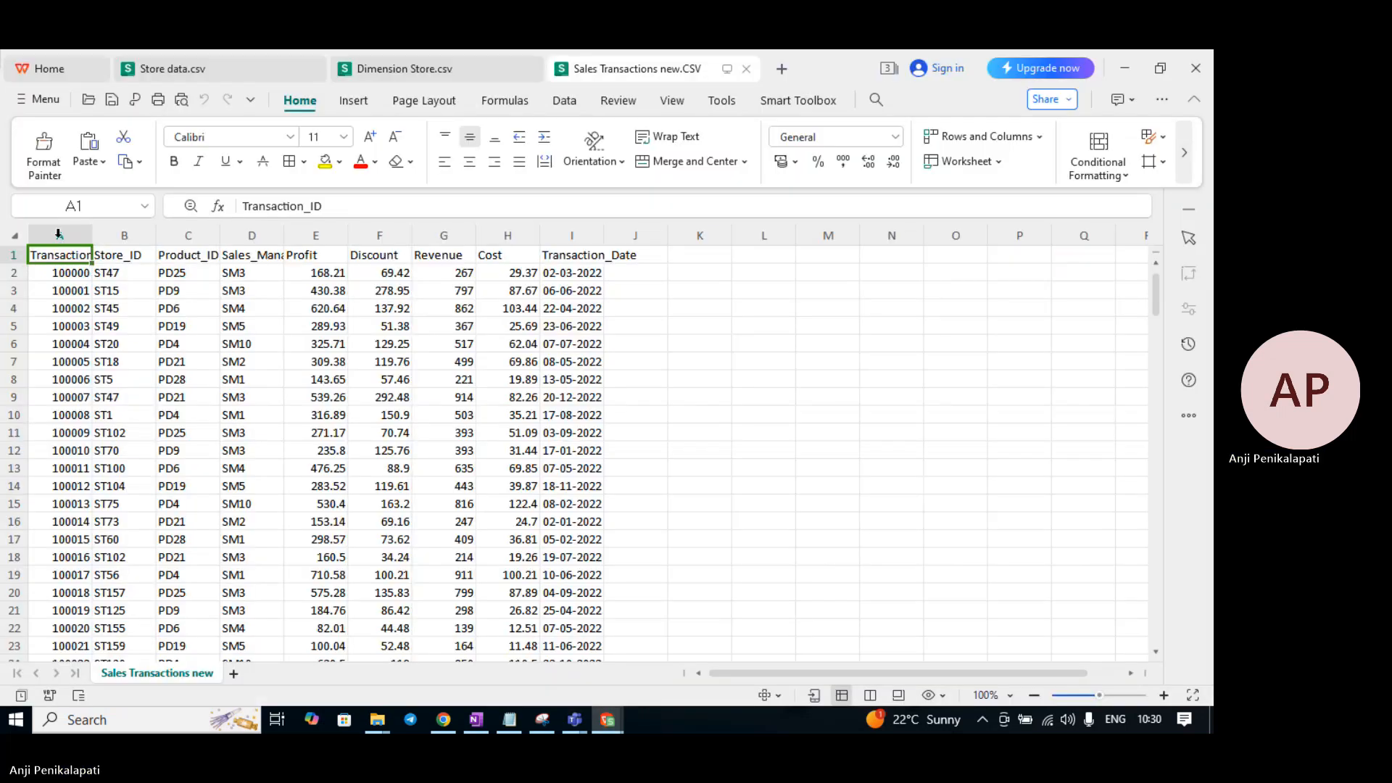
key("ctrl+a")
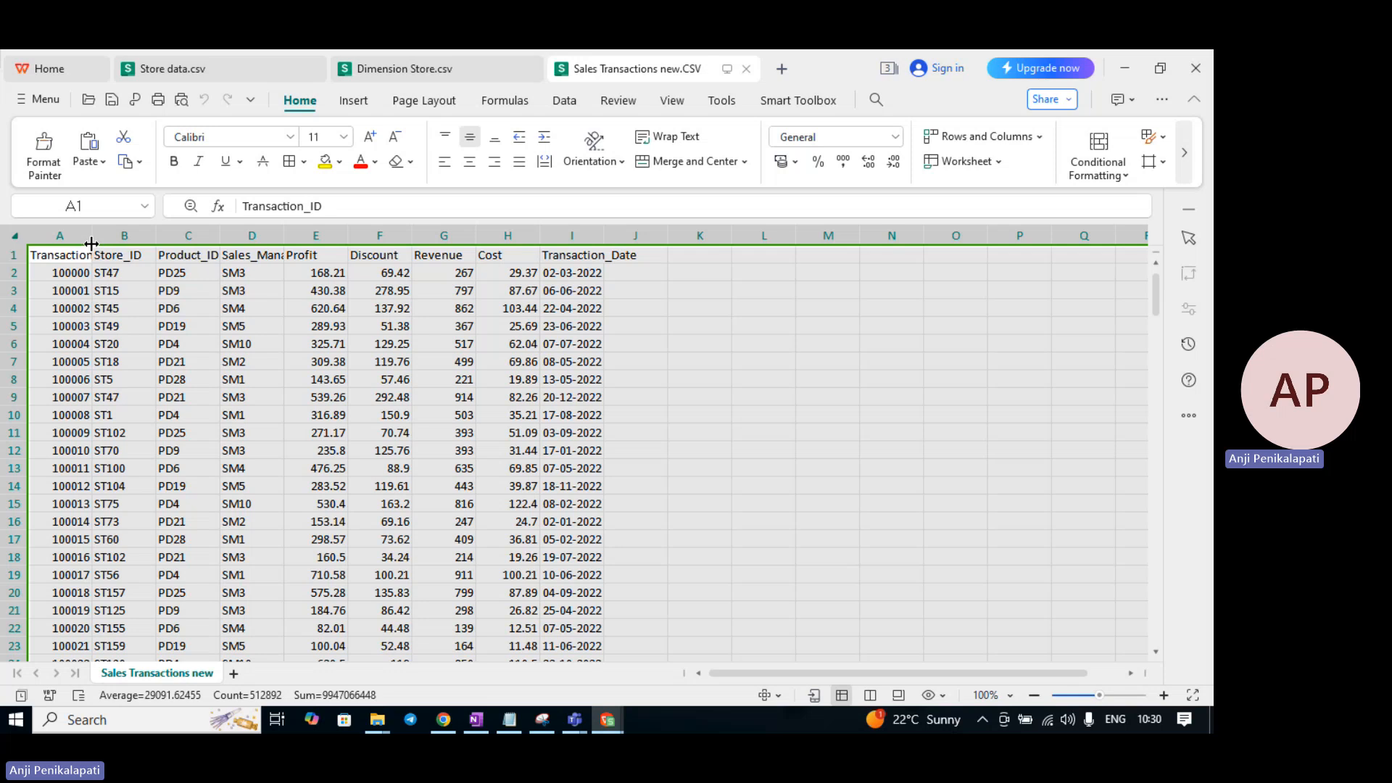
double_click(92, 244)
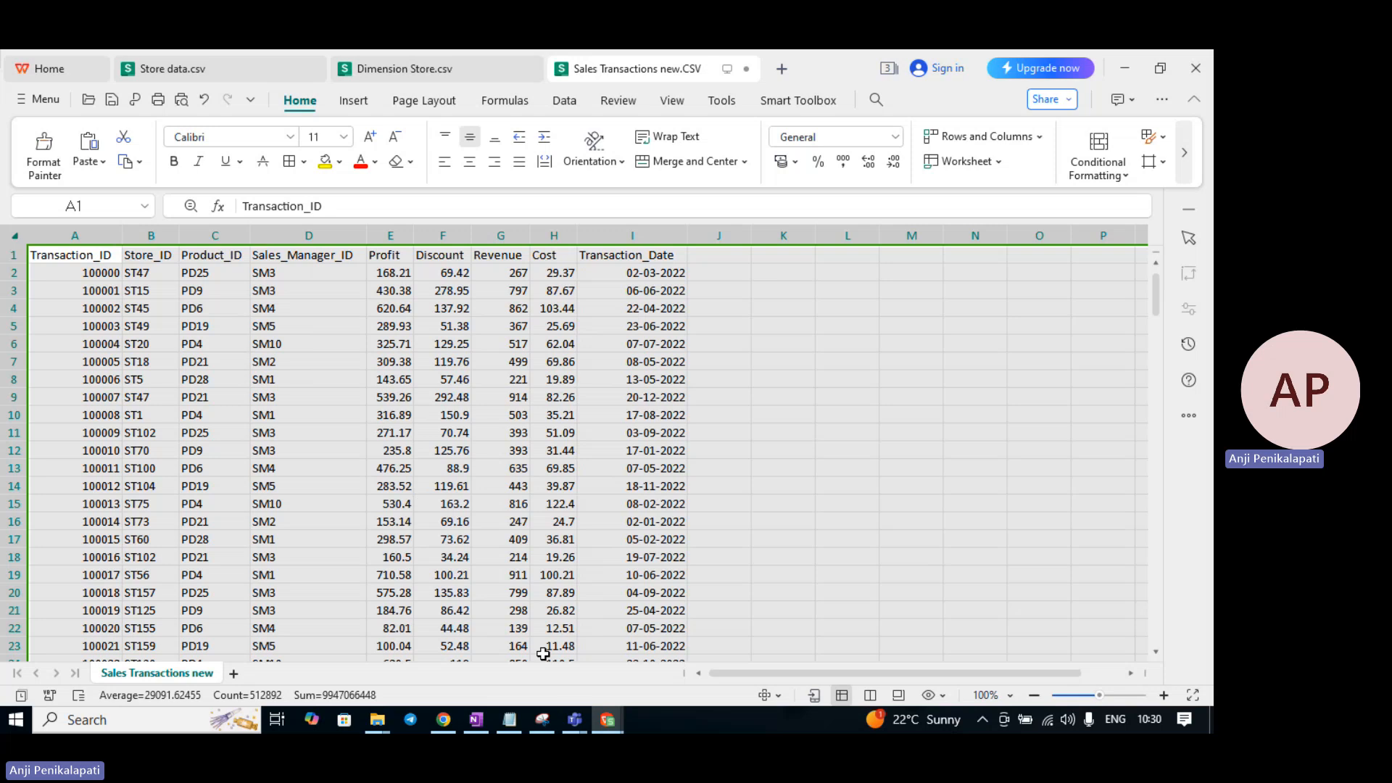
- Auto-fit every column in the Dimension Store.csv workbook
mouse_move(608, 729)
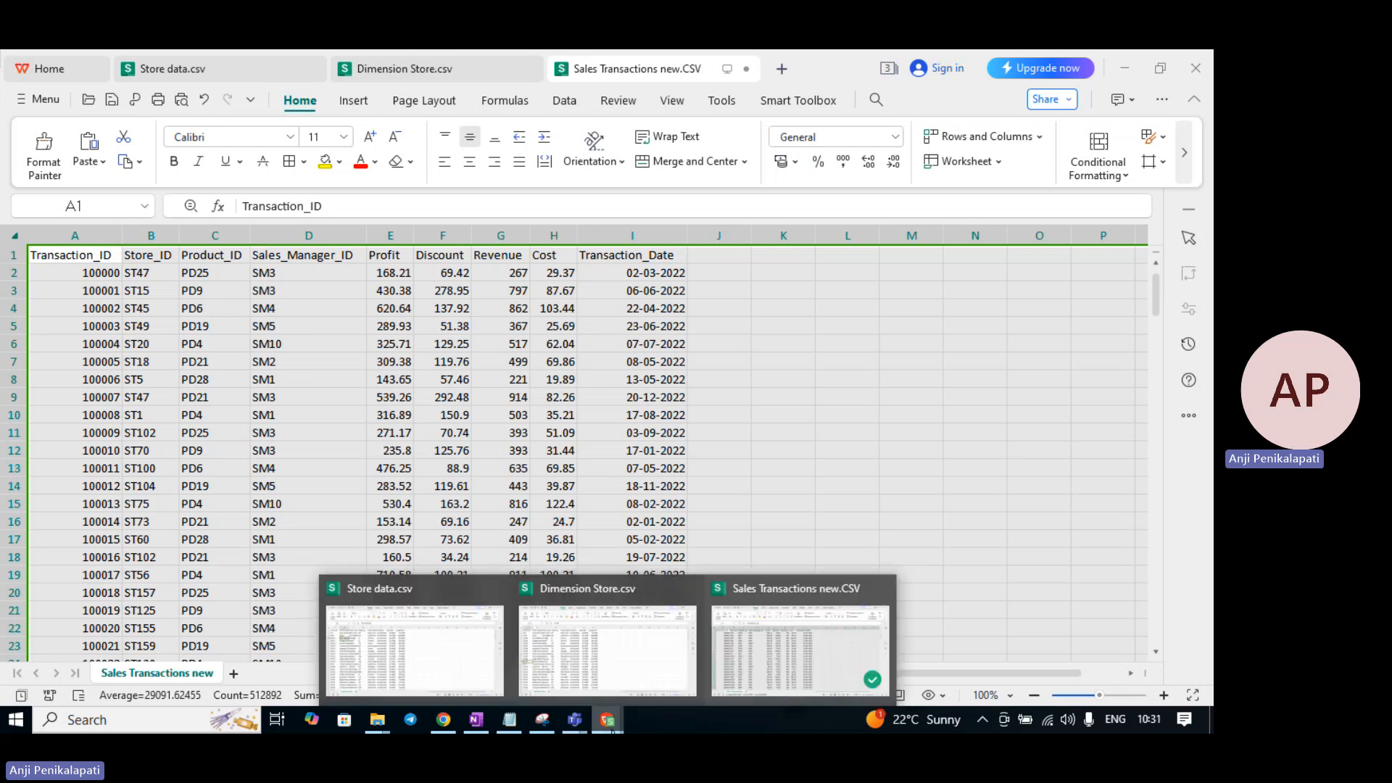
left_click(609, 627)
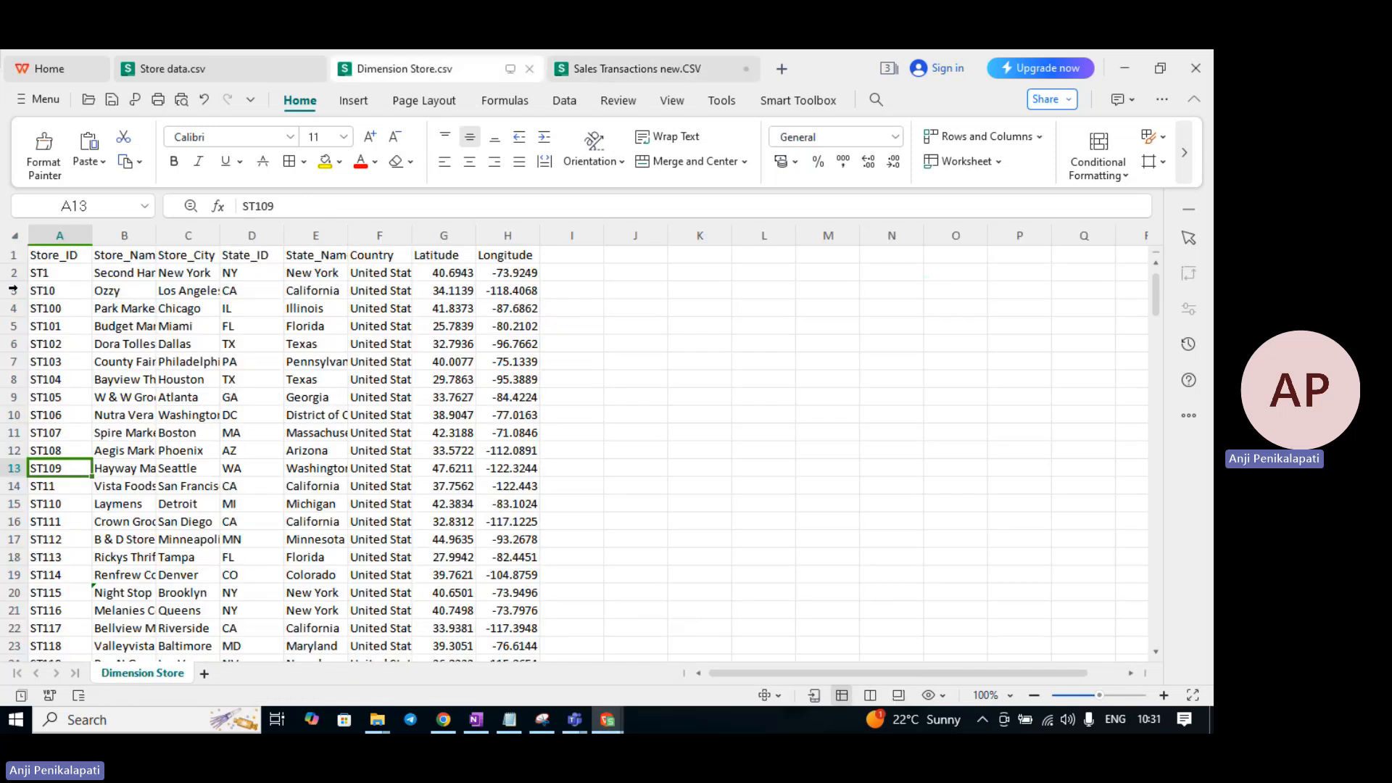
left_click(16, 236)
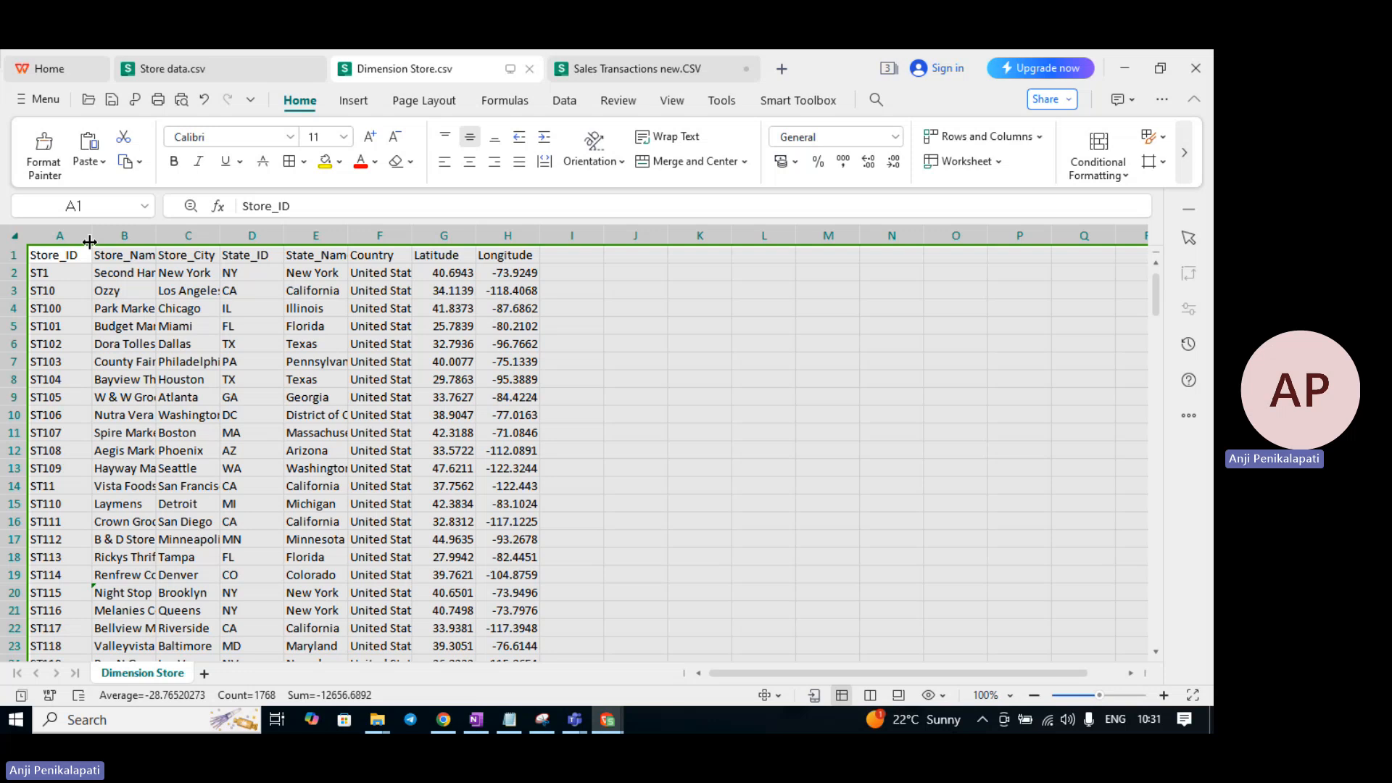
double_click(89, 241)
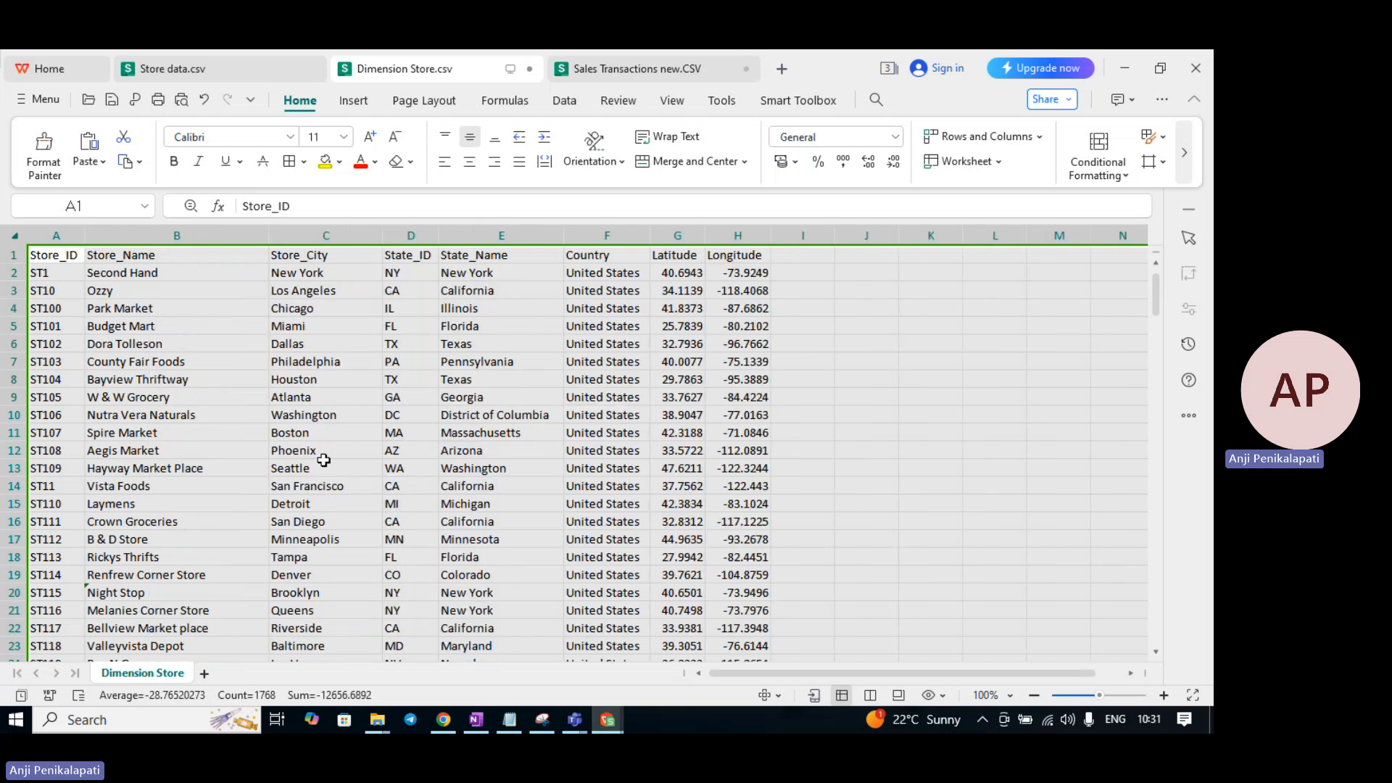
left_click(752, 358)
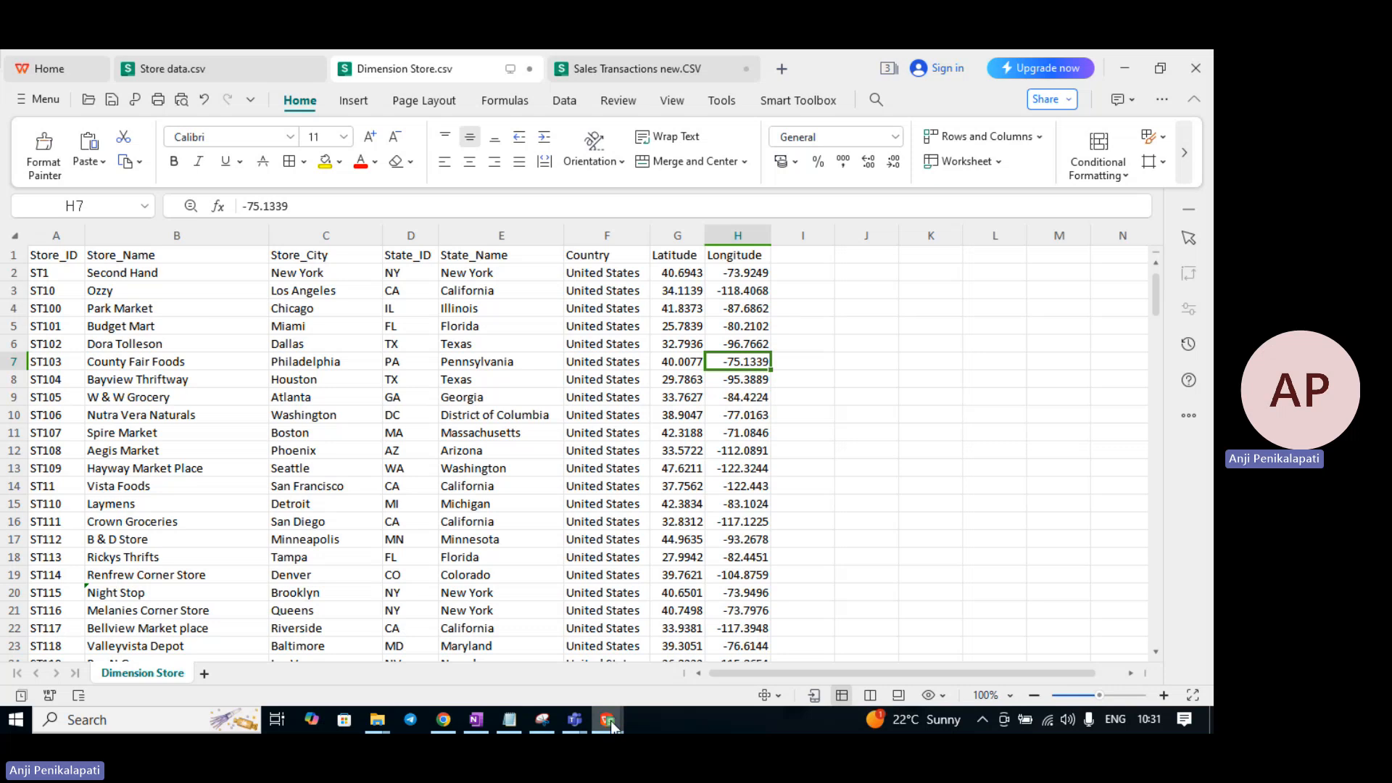
- Check Store_ID ST47 in cell B2 of Sales Transactions, then return to SAP Datasphere
mouse_move(608, 719)
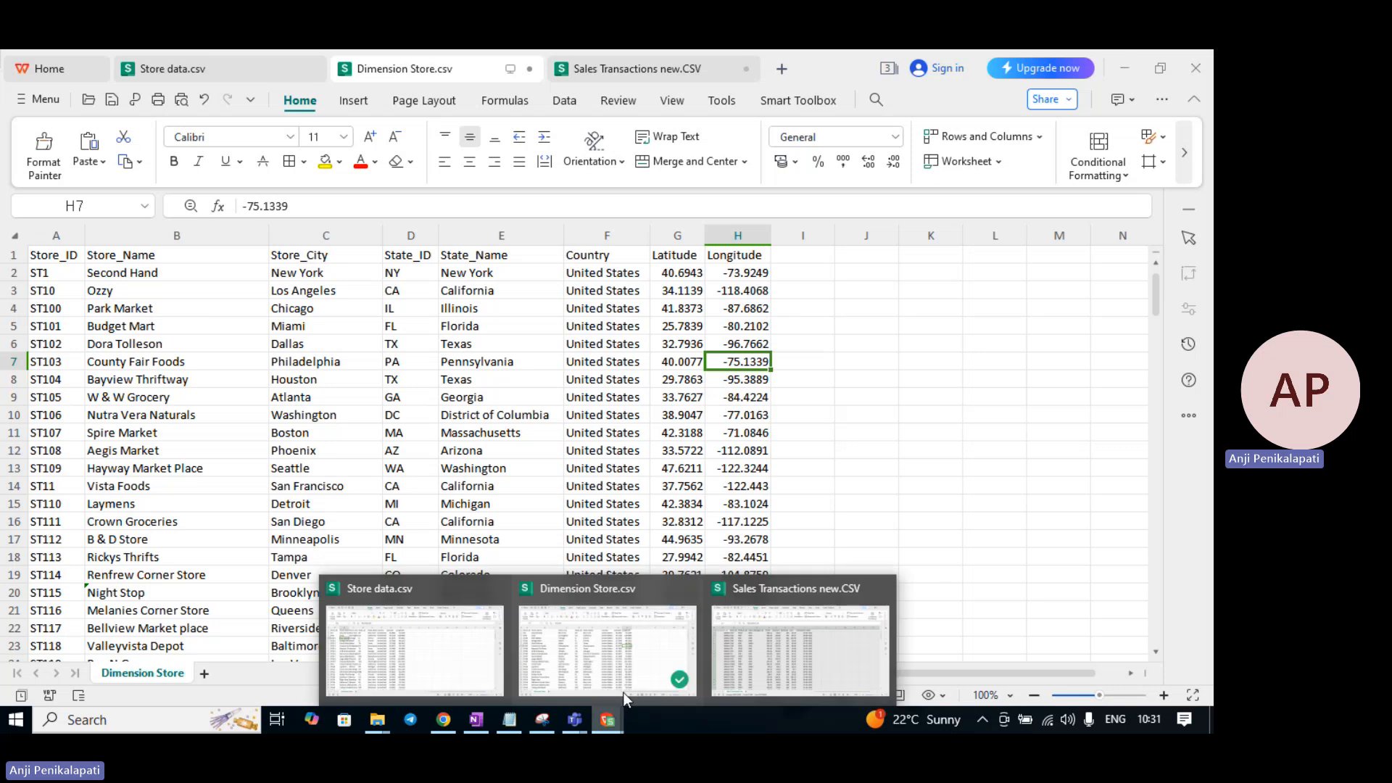
left_click(810, 626)
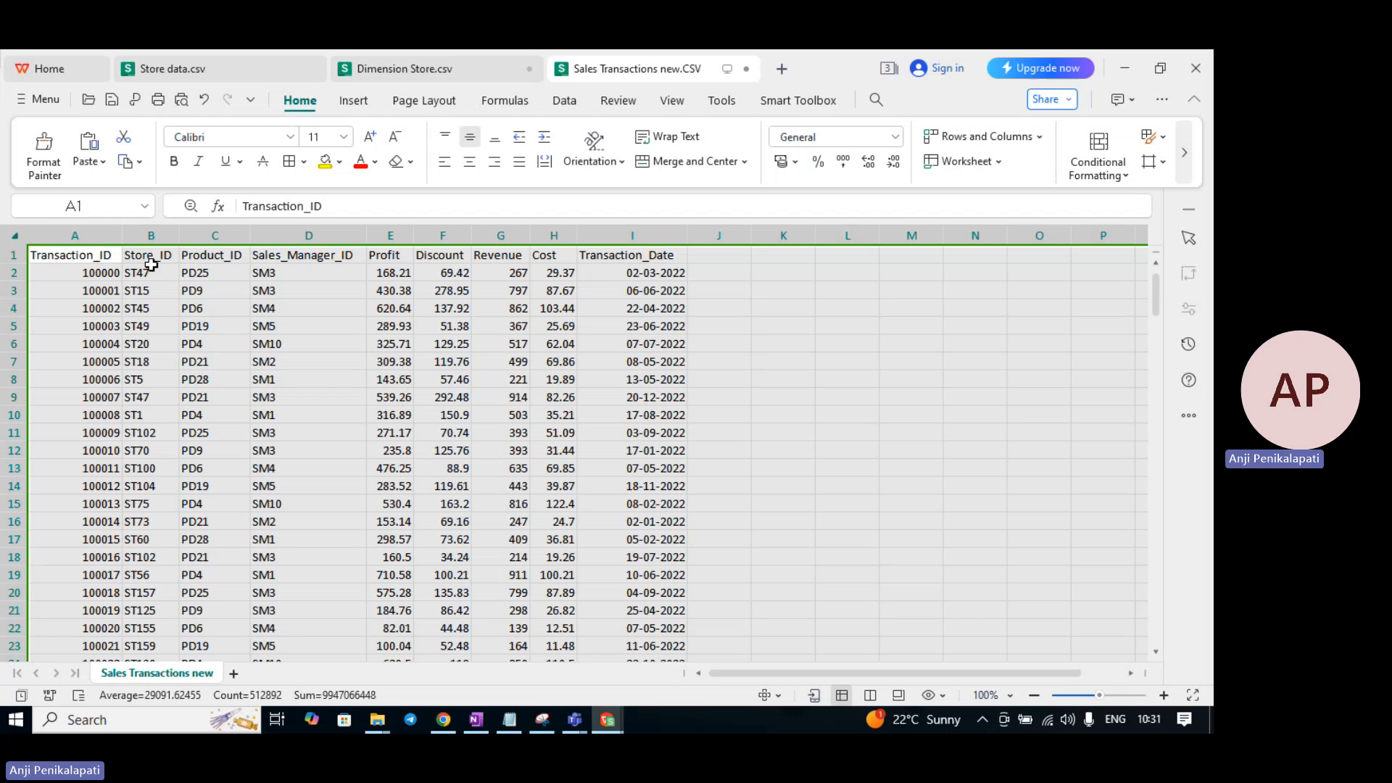
left_click(151, 266)
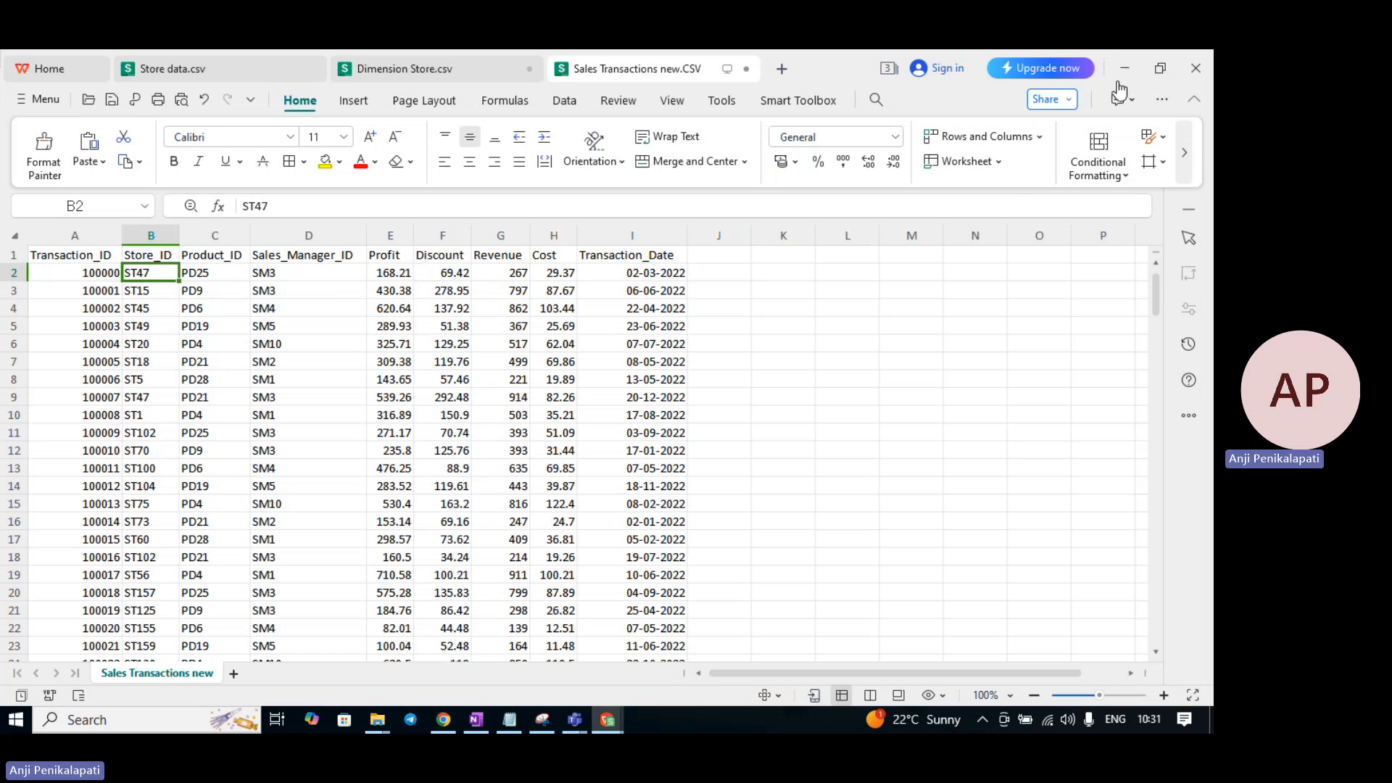
key("alt+Tab")
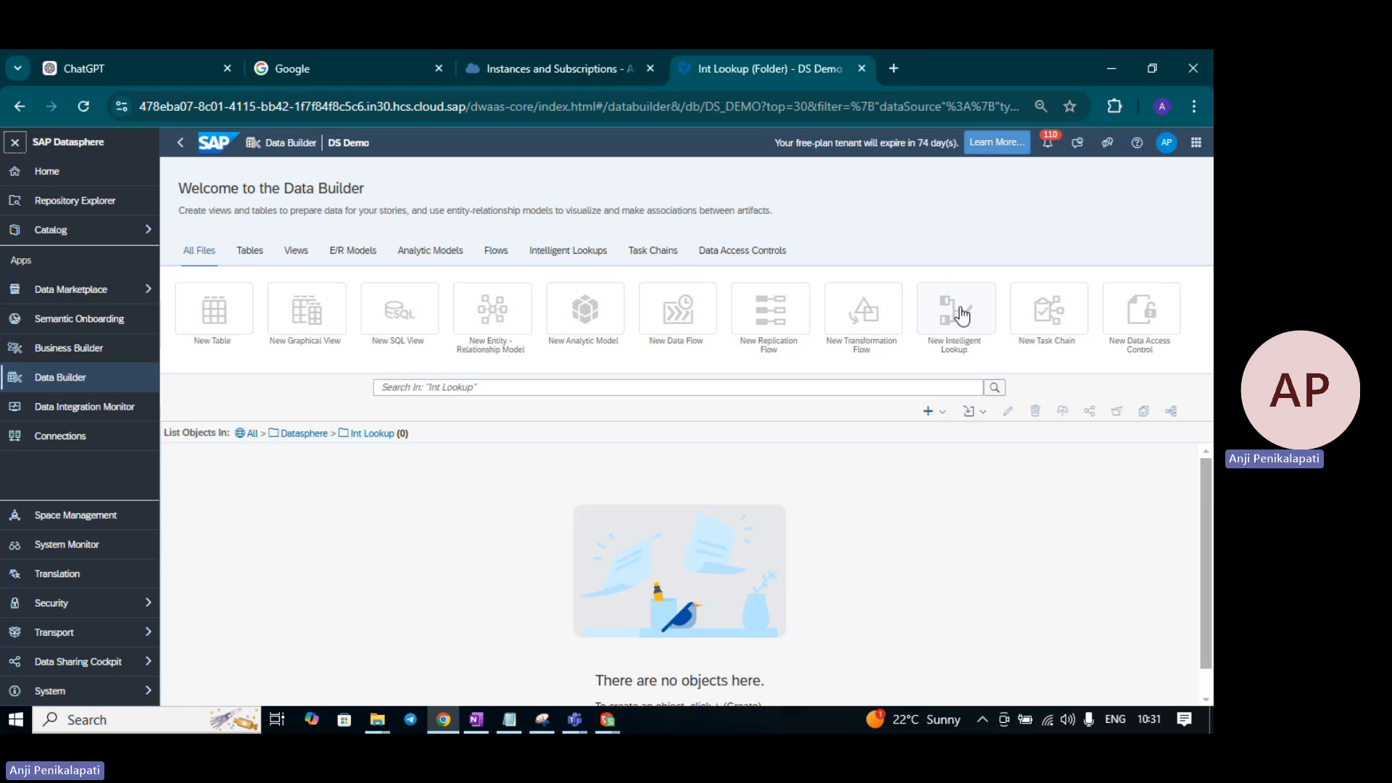
- Create a new Intelligent Lookup and browse the repository to Datasphere > Tables
left_click(943, 415)
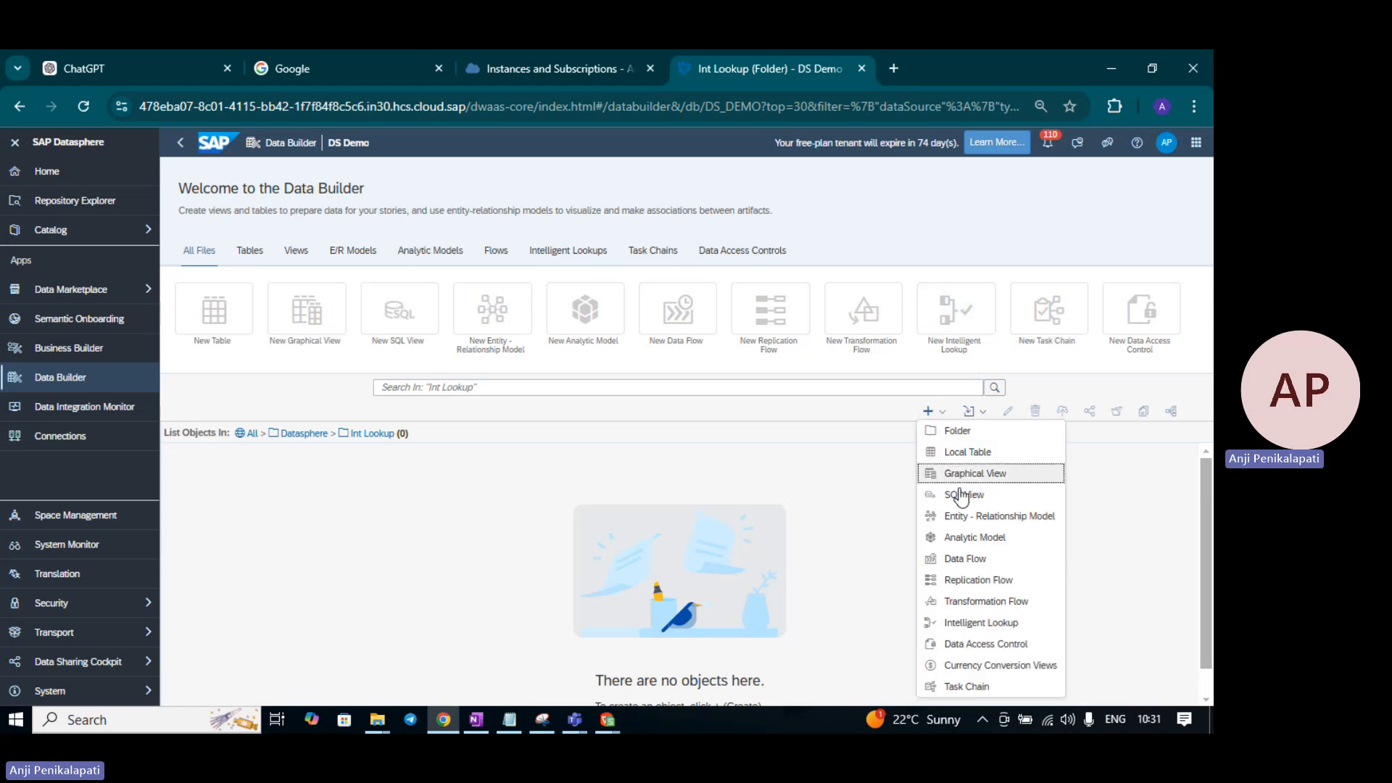
left_click(976, 625)
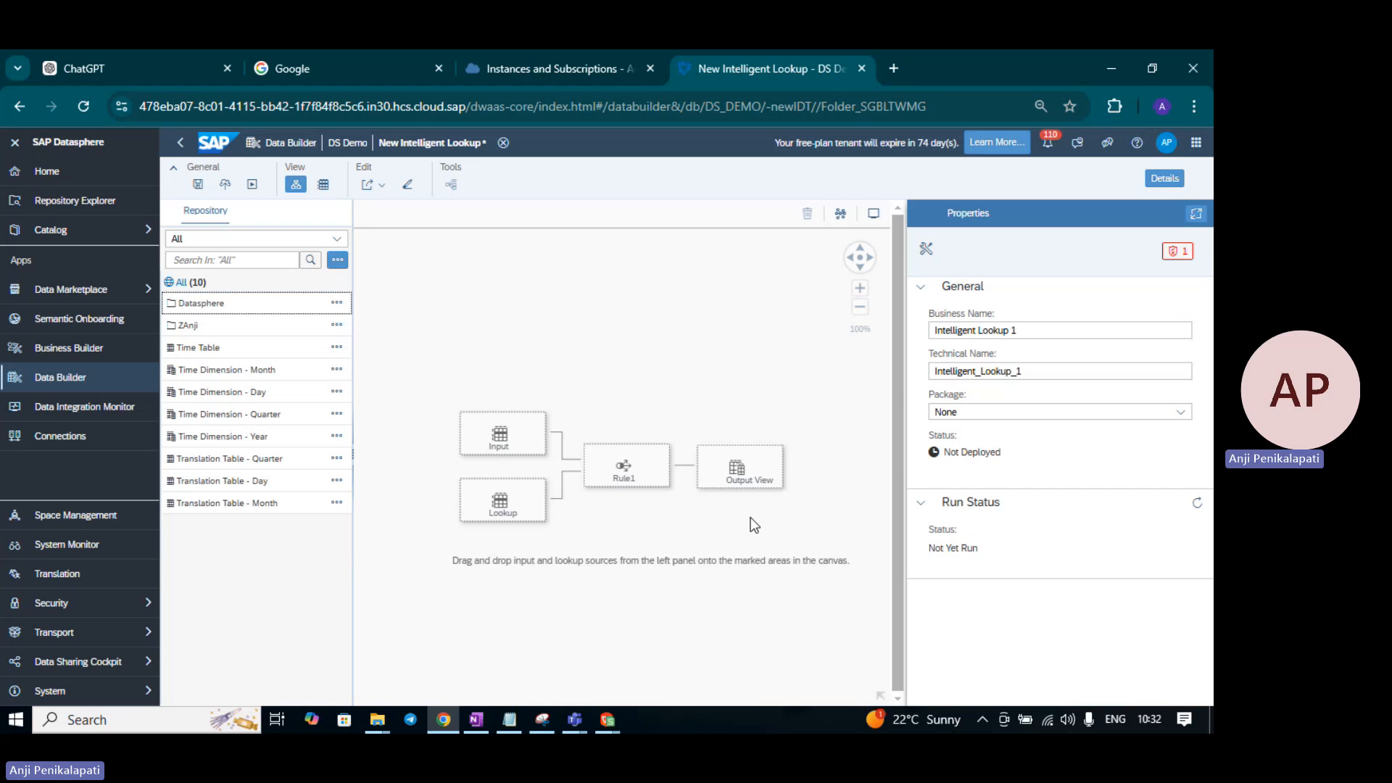
left_click(14, 142)
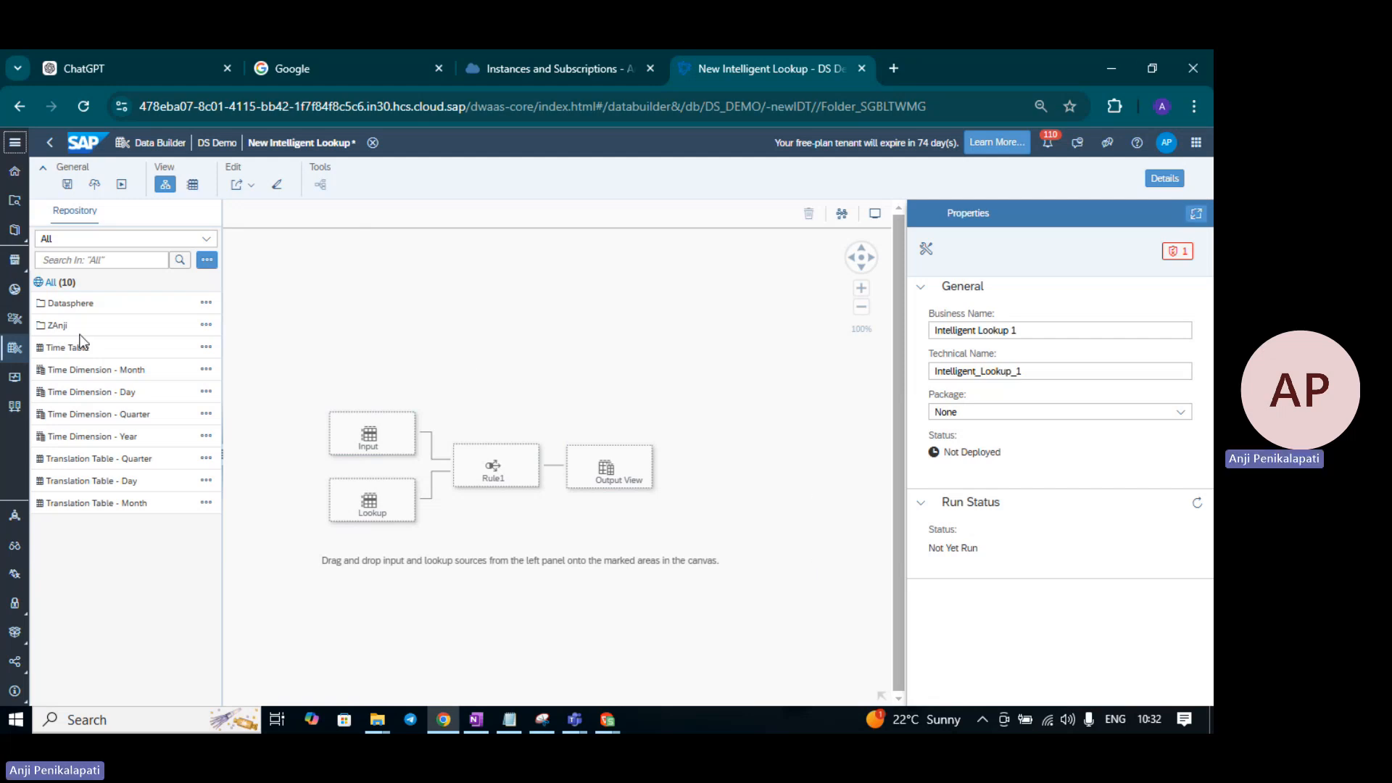
left_click(72, 305)
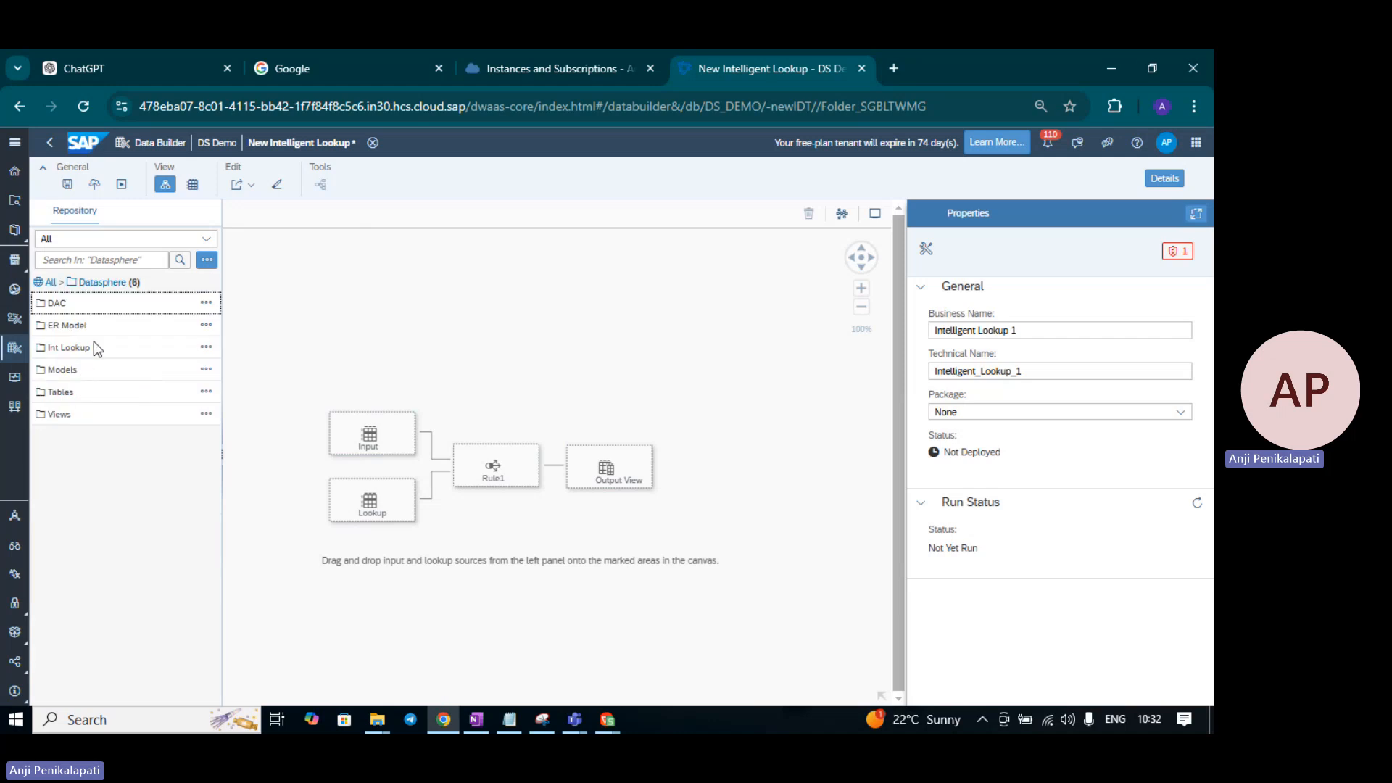
left_click(61, 391)
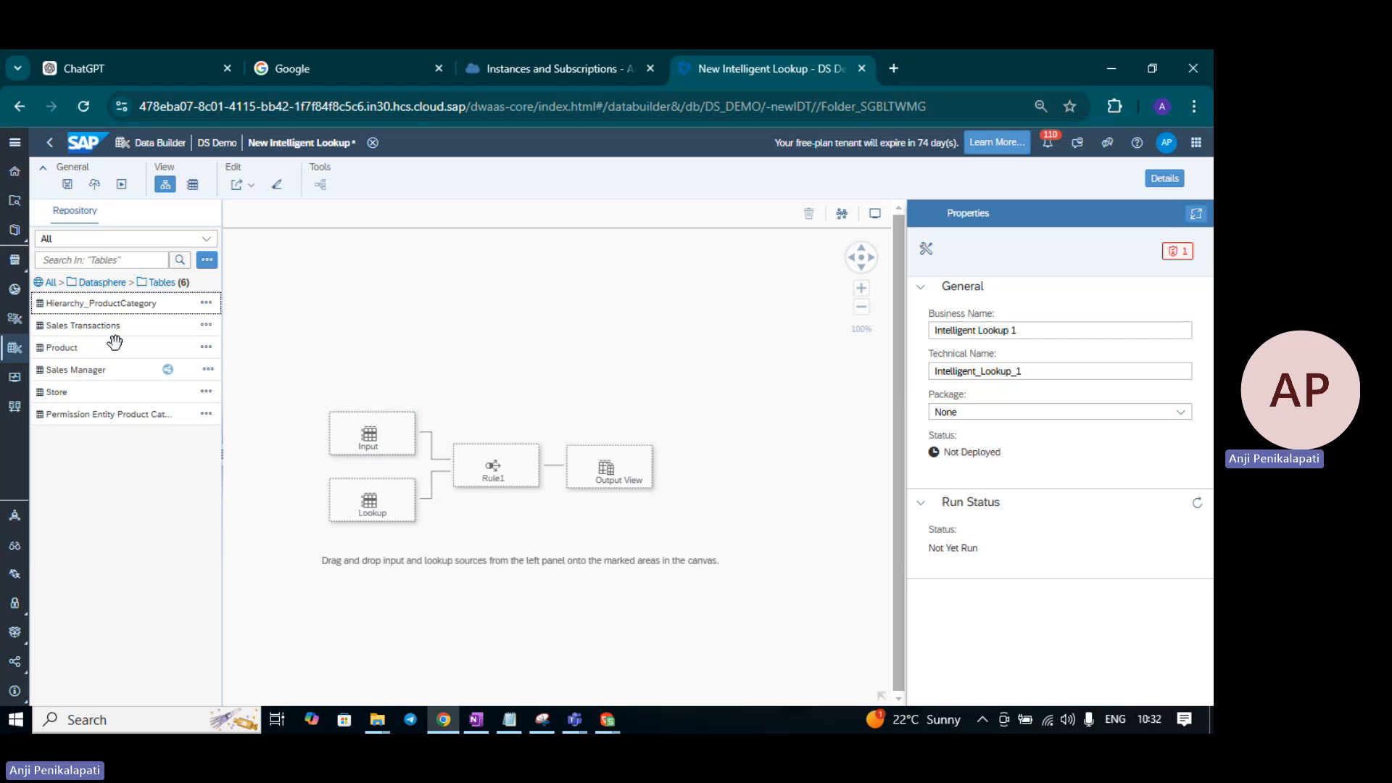
- Drop Sales Transactions onto the Input node and review its validation error
left_click_drag(112, 330, 373, 437)
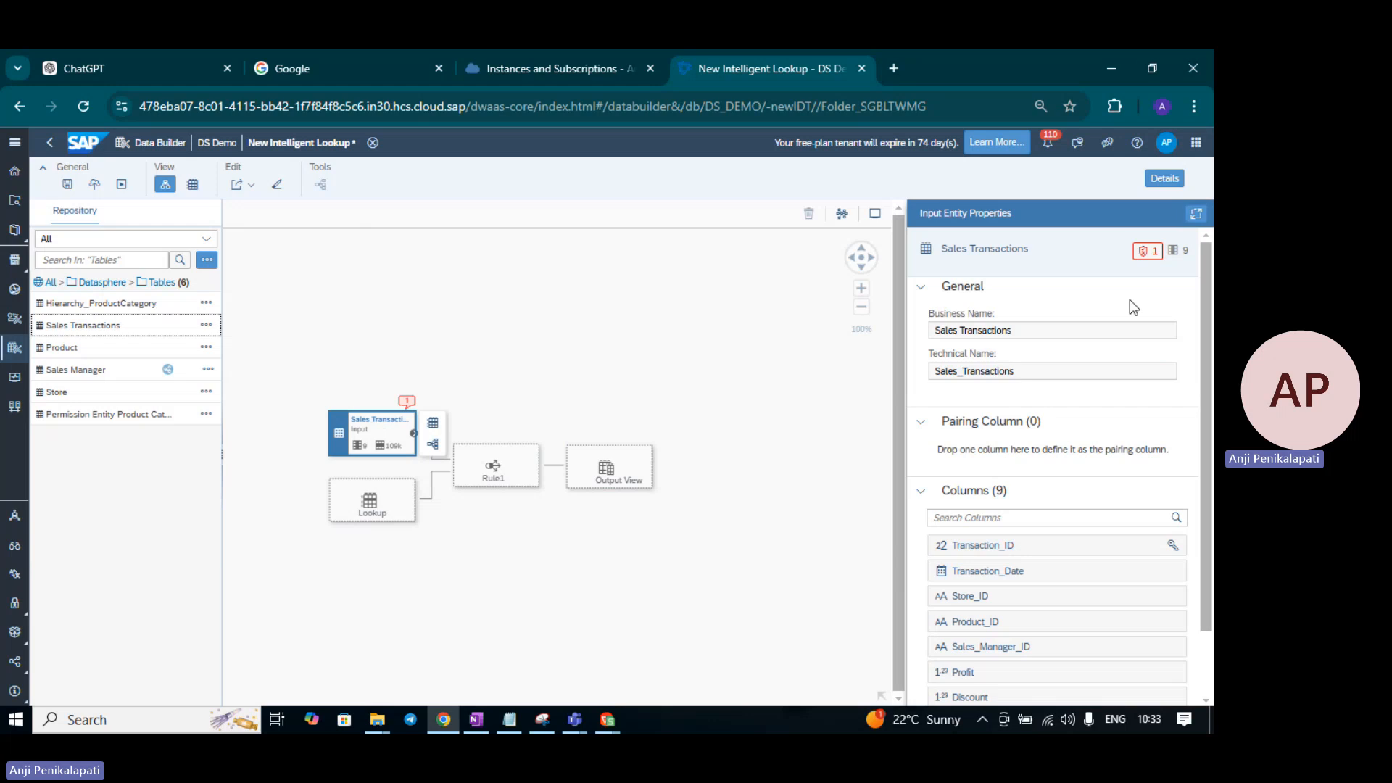
left_click(1148, 251)
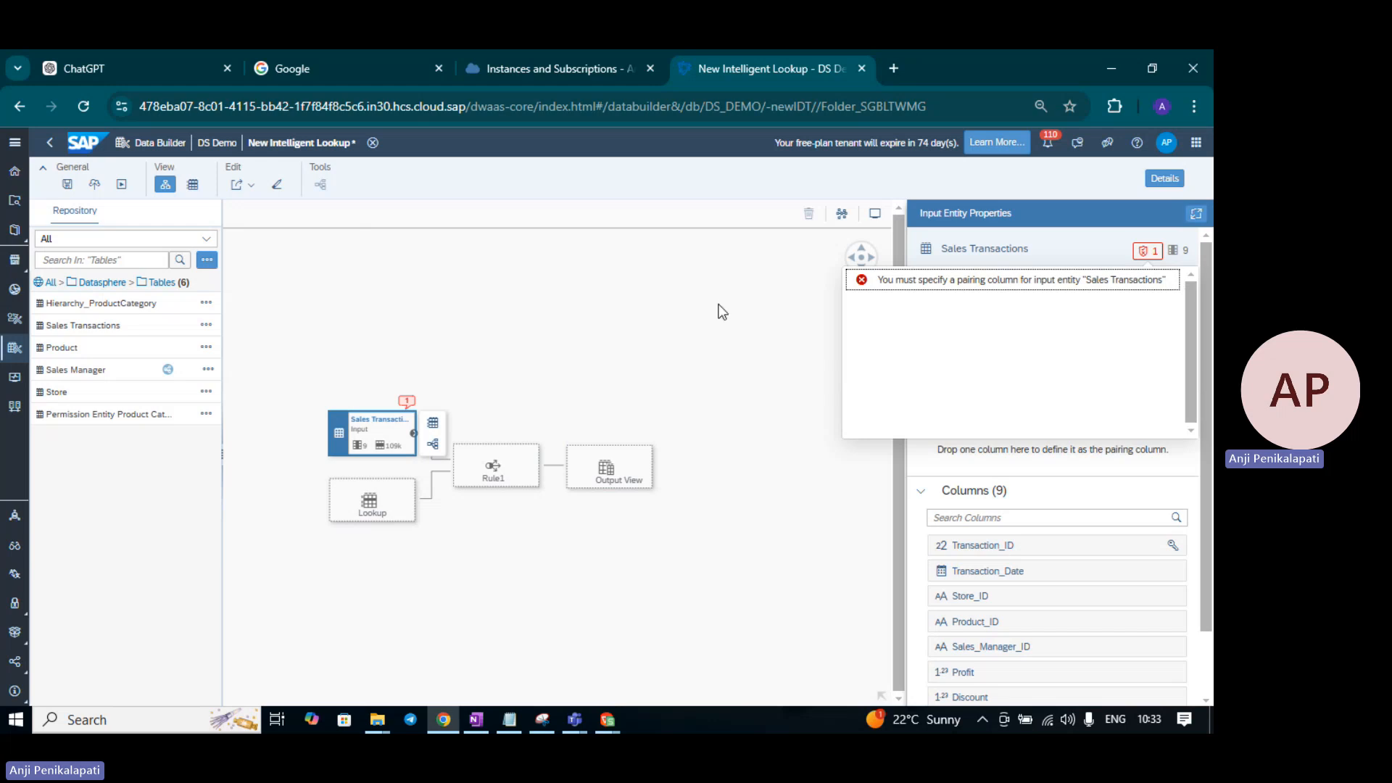
left_click(668, 335)
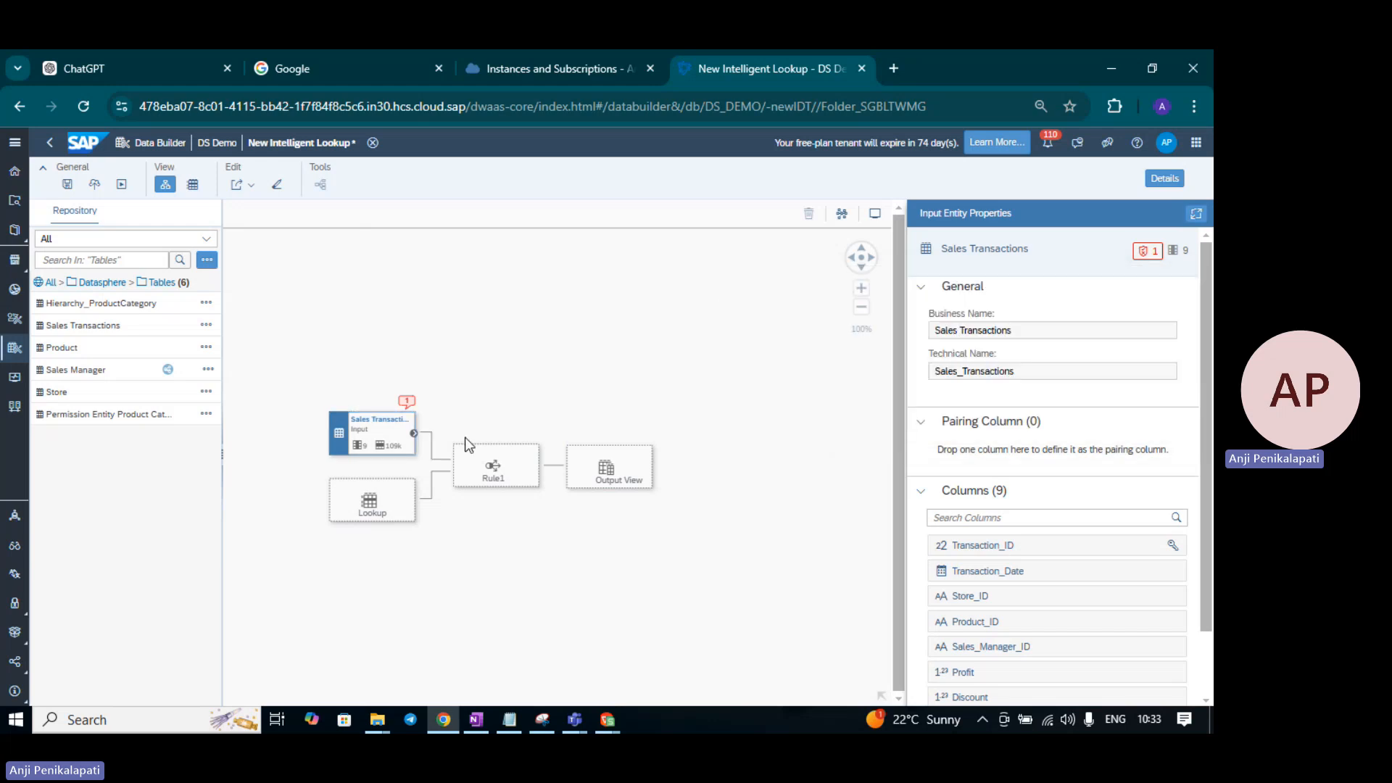
- Make Store_ID the pairing column of the Sales Transactions input
left_click(382, 435)
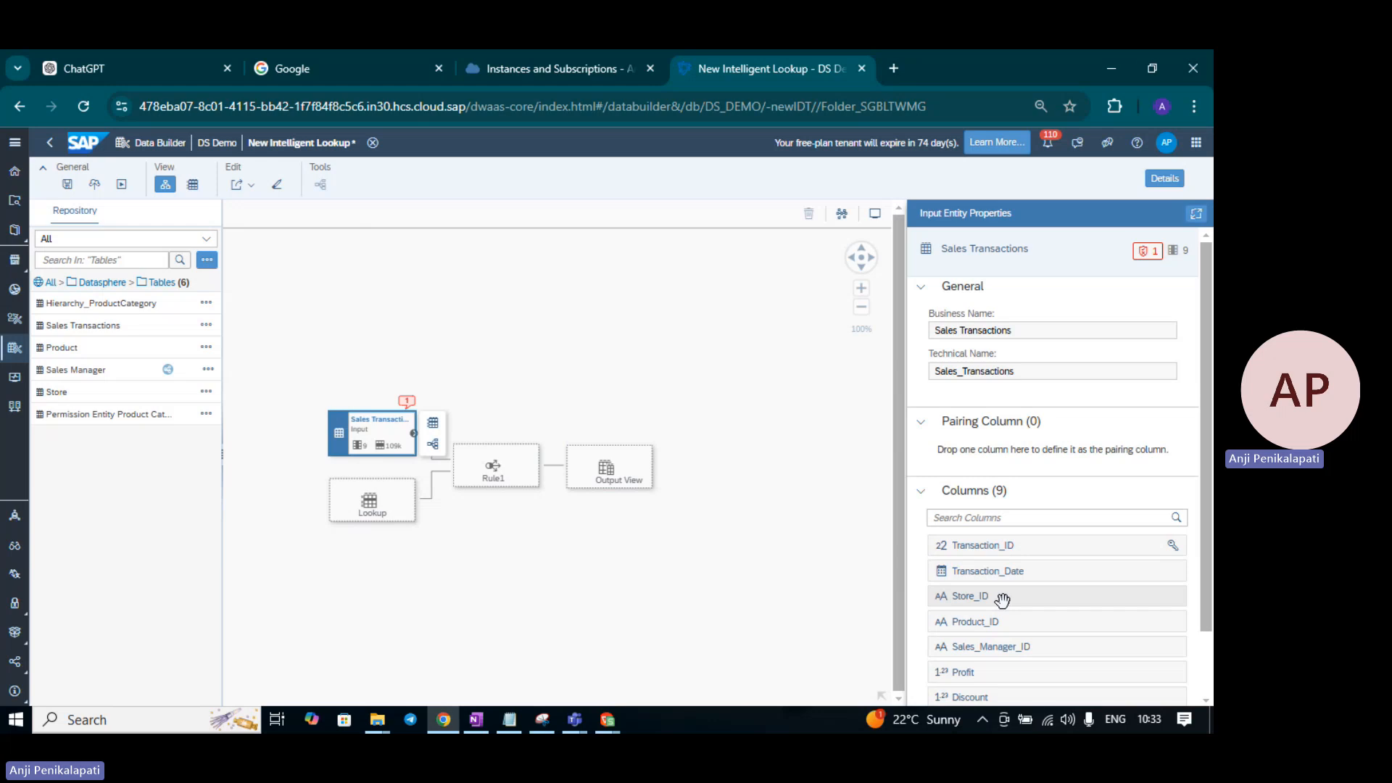
left_click_drag(1002, 599, 1033, 463)
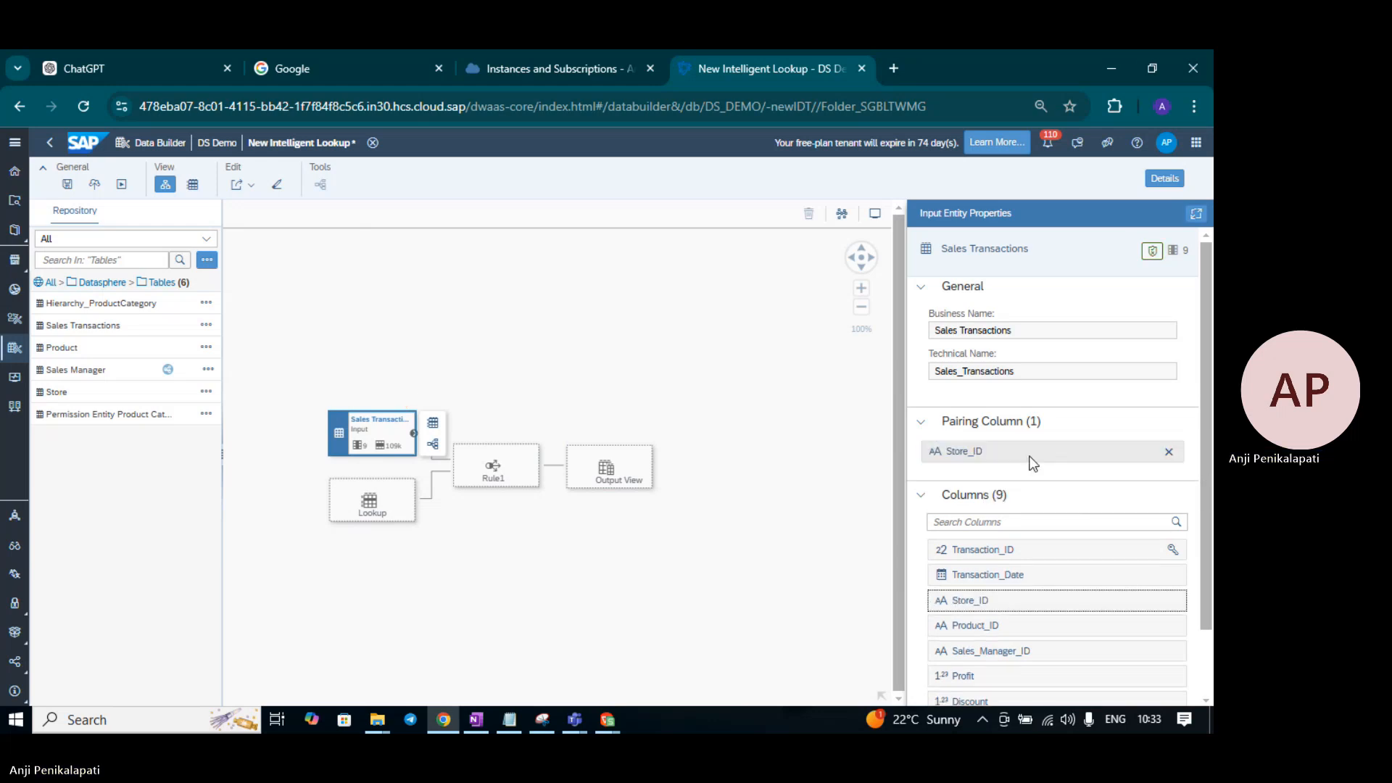
left_click(515, 314)
left_click(310, 432)
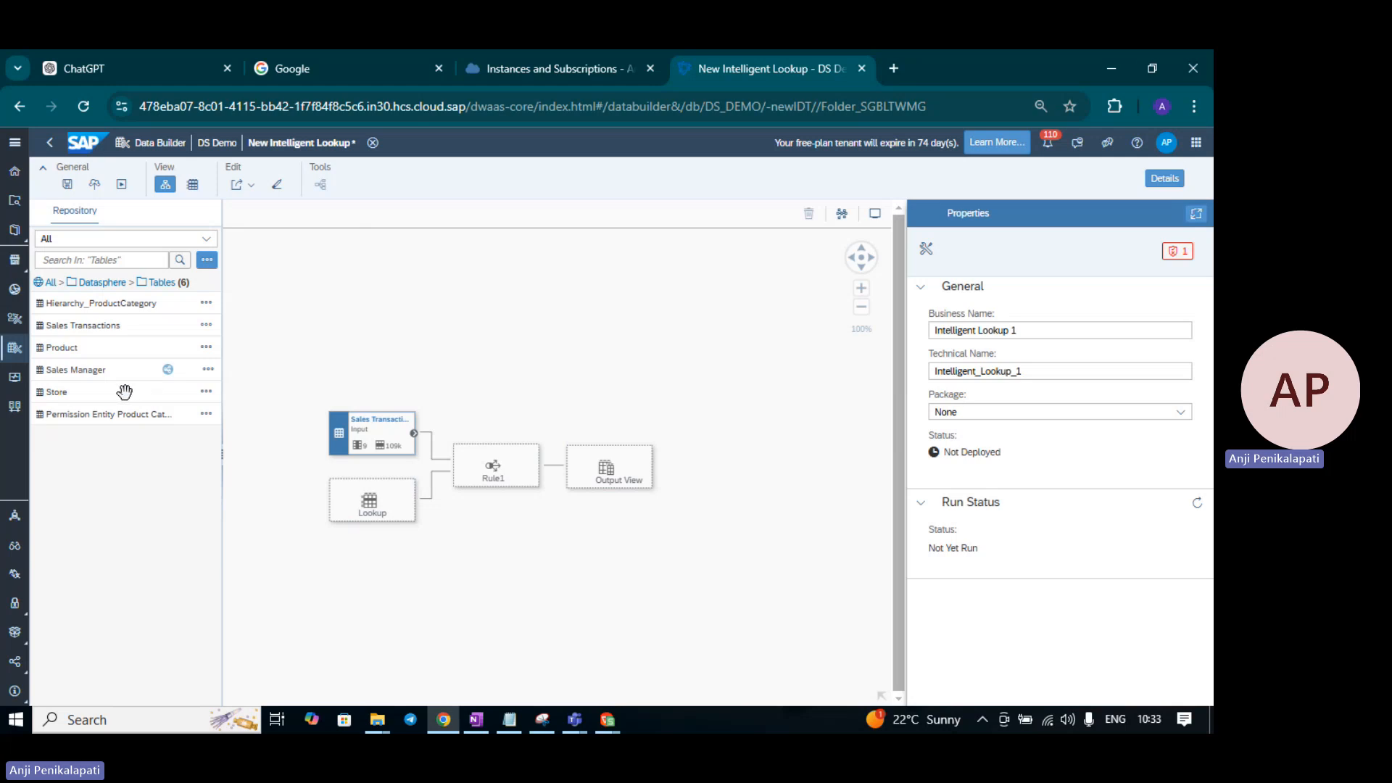
- Add the Store table as the lookup entity and review its validation error
left_click_drag(124, 392, 373, 506)
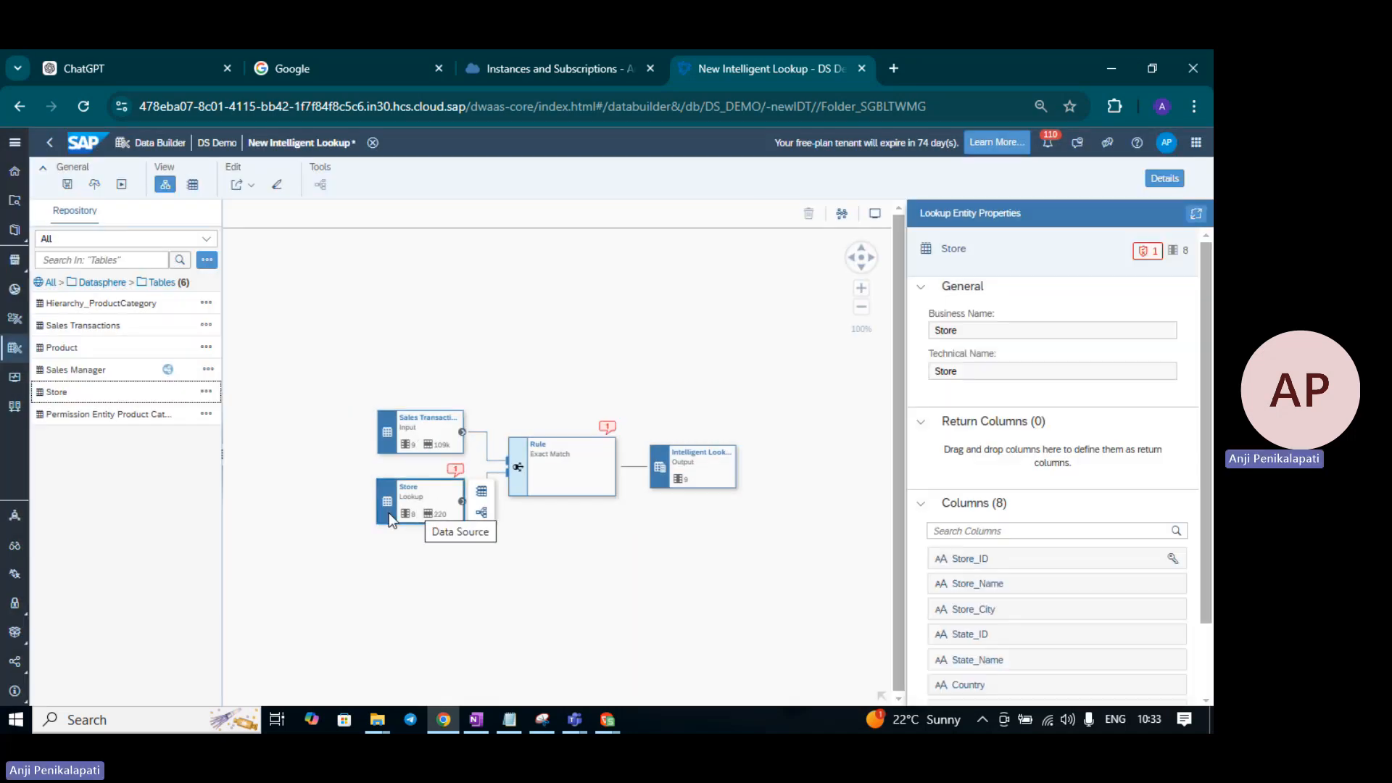
left_click(1149, 254)
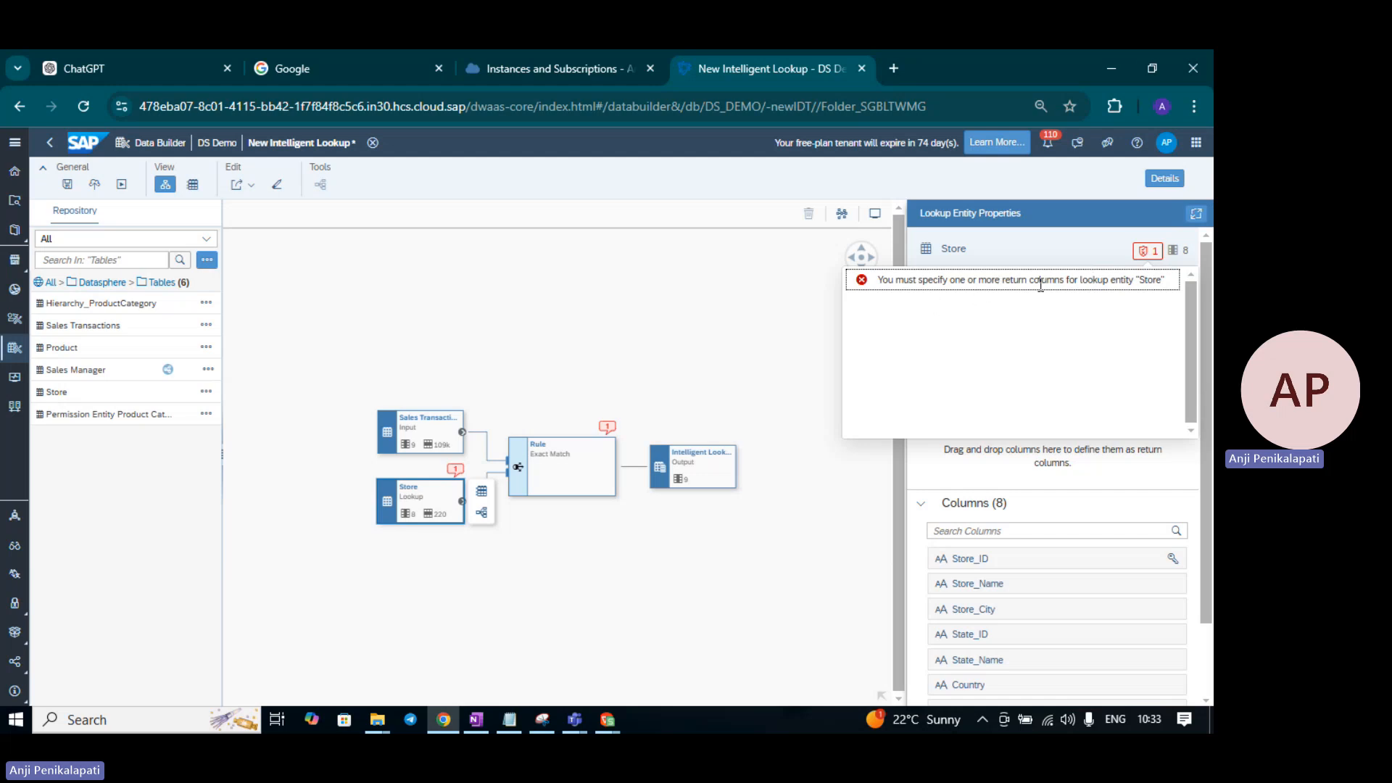
left_click(1148, 251)
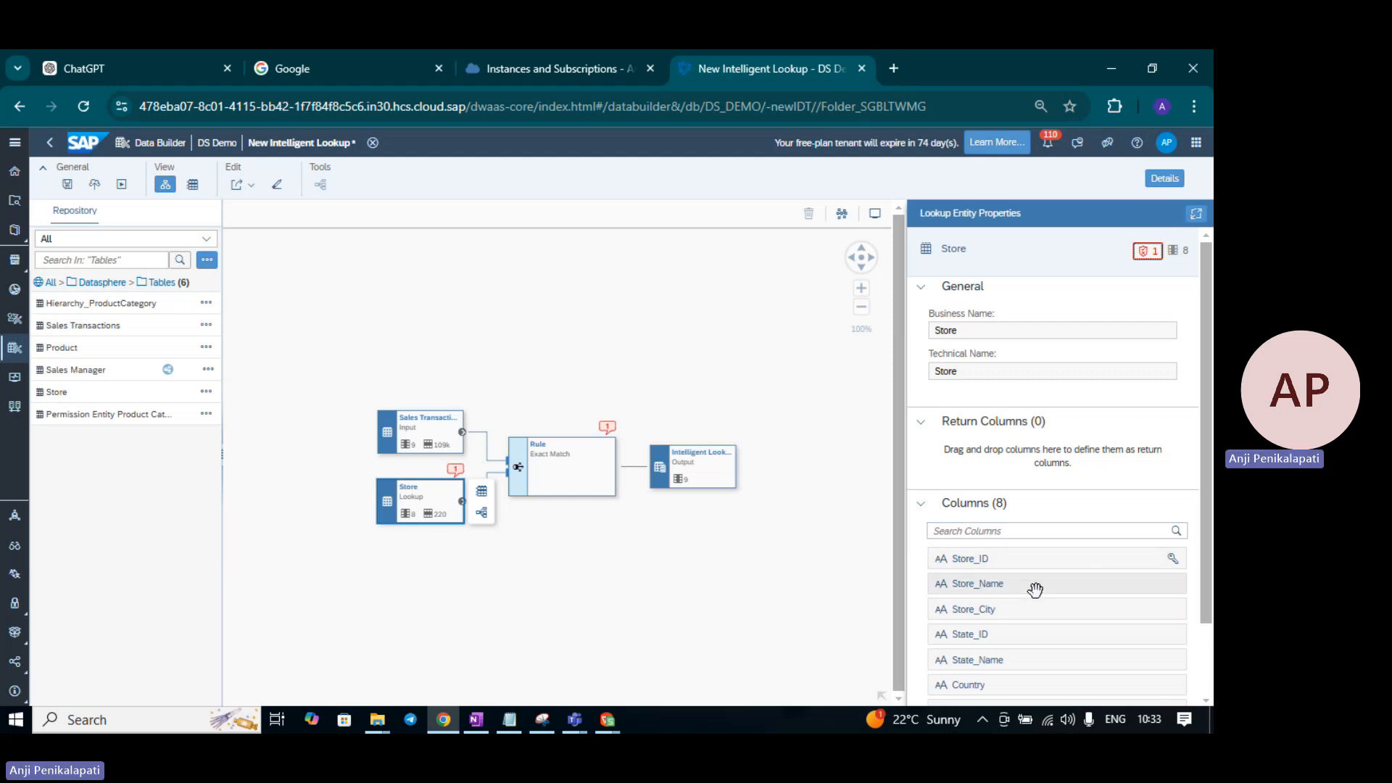
- Add Store_Name as the return column, giving a 10-column output
mouse_move(1037, 587)
left_mouse_down()
mouse_move(1056, 475)
mouse_move(1040, 575)
left_mouse_up()
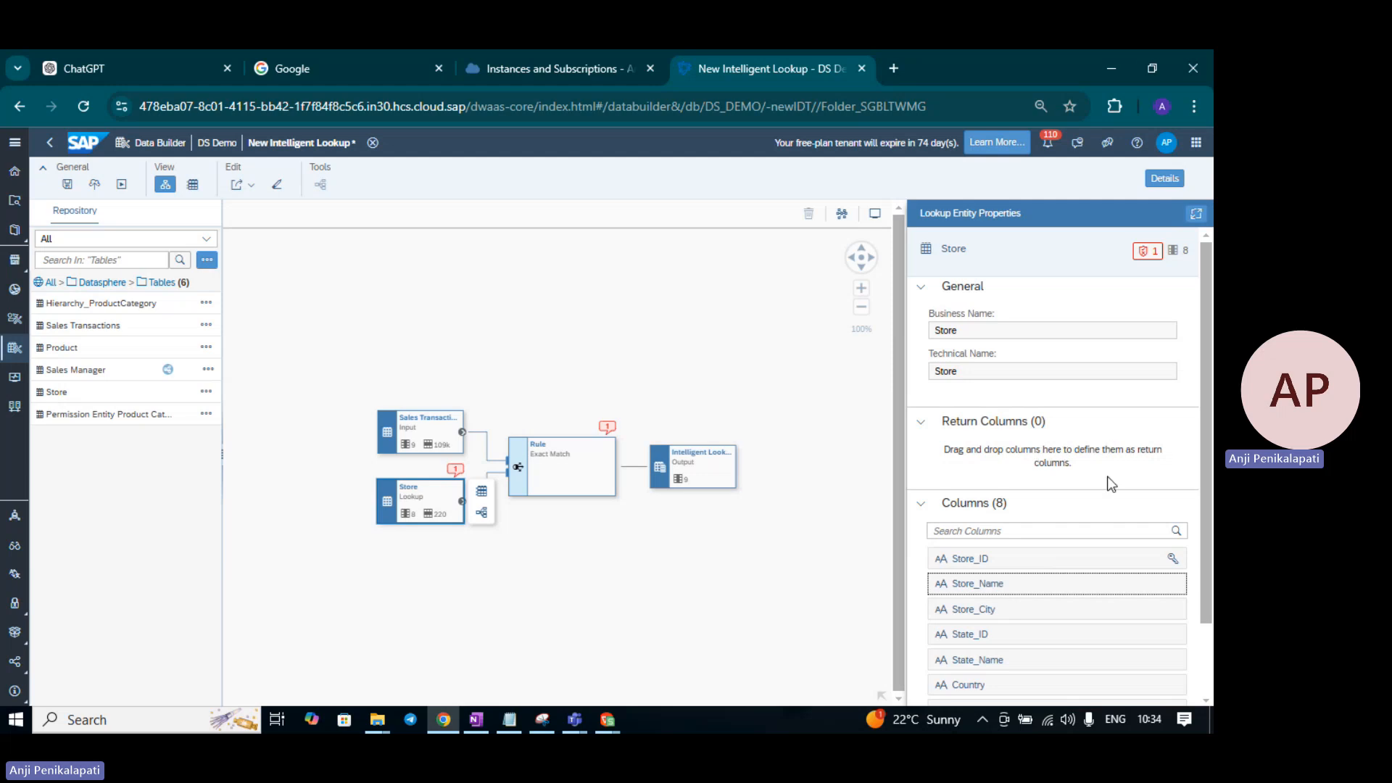
left_click_drag(1028, 580, 1057, 462)
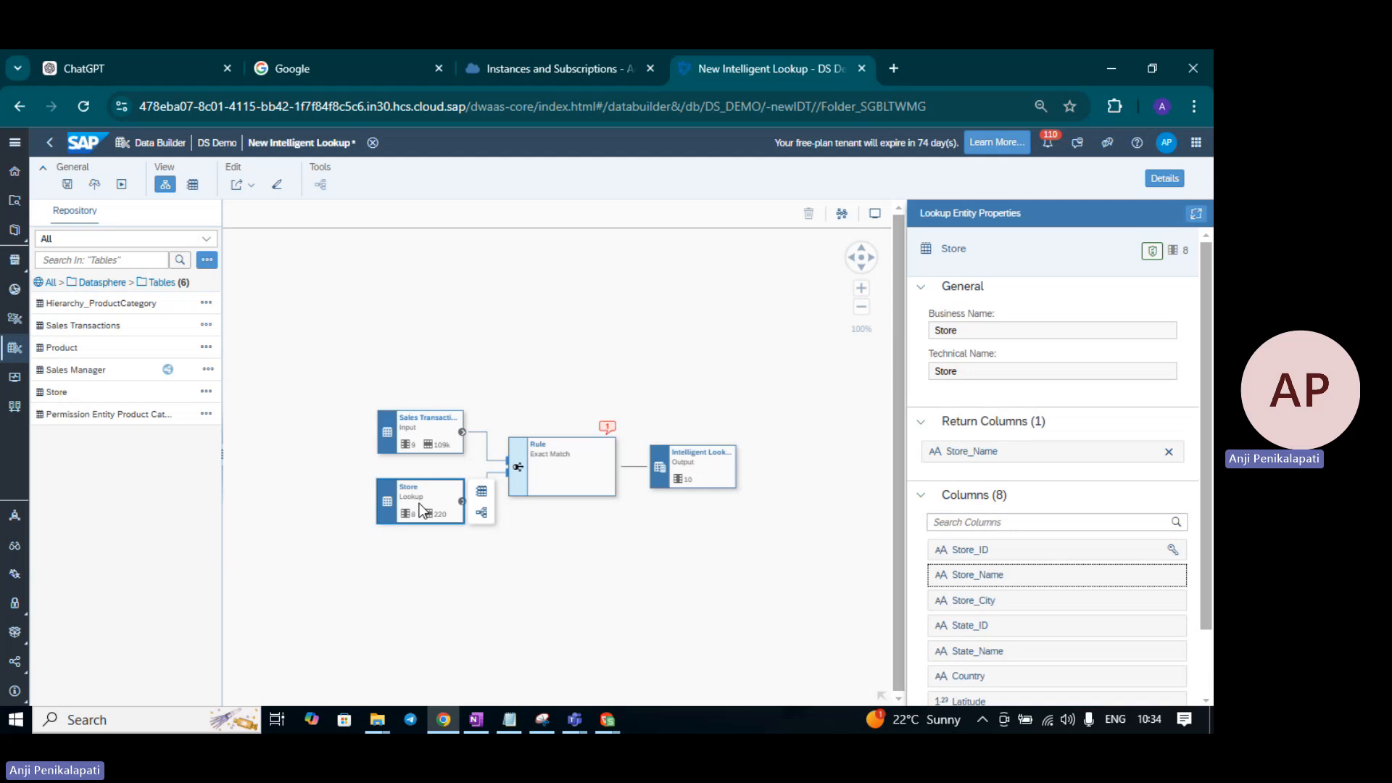
left_click(685, 458)
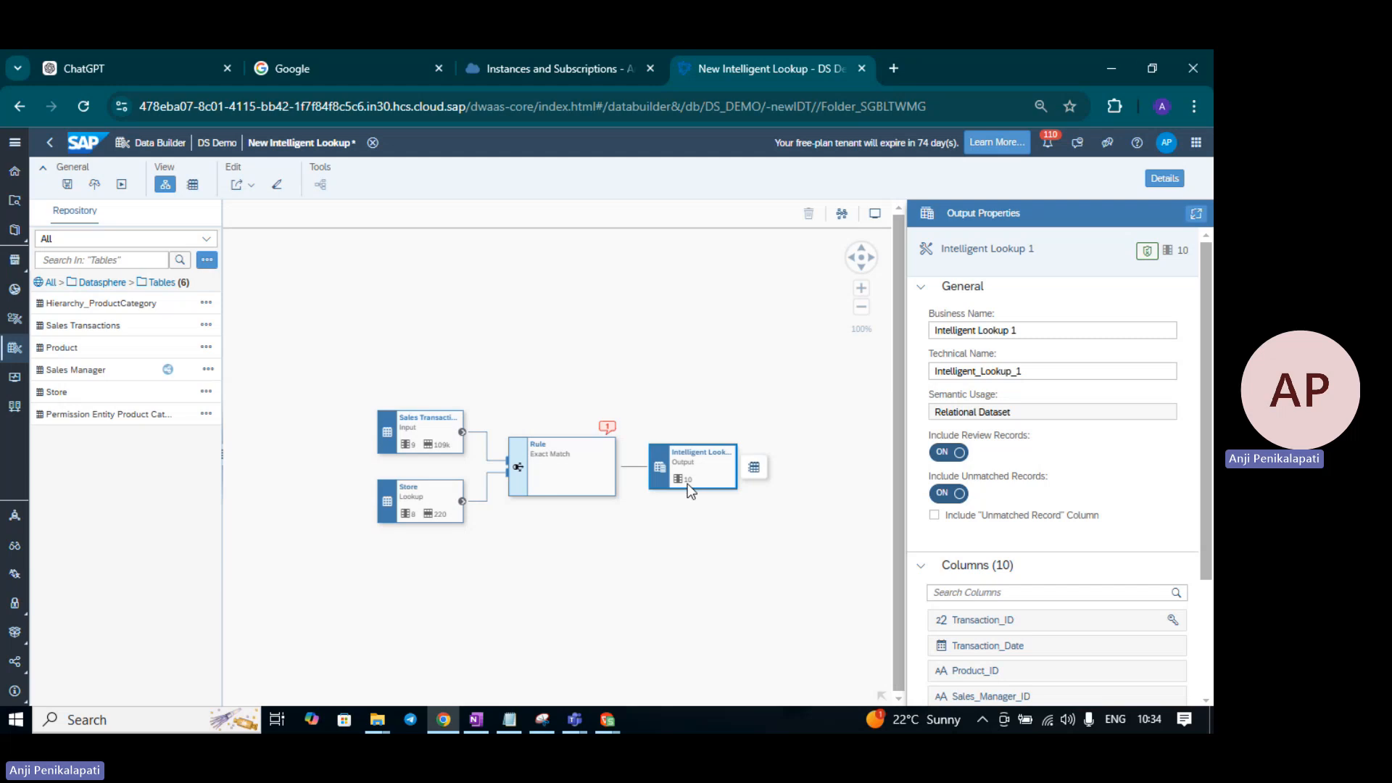
- In the Exact Match rule, map Sales Transactions' Store_ID to Store's Store_ID
left_click_drag(1207, 447, 1210, 584)
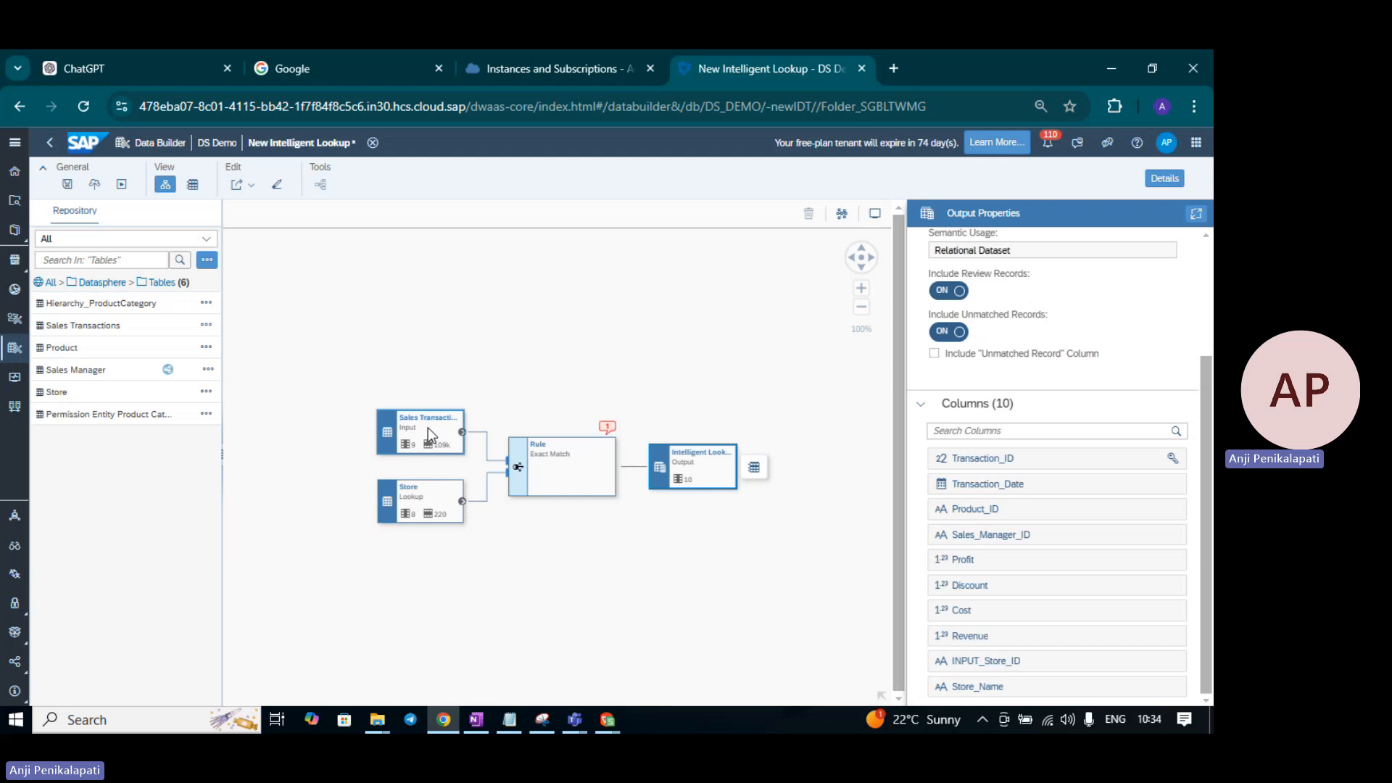
left_click(558, 465)
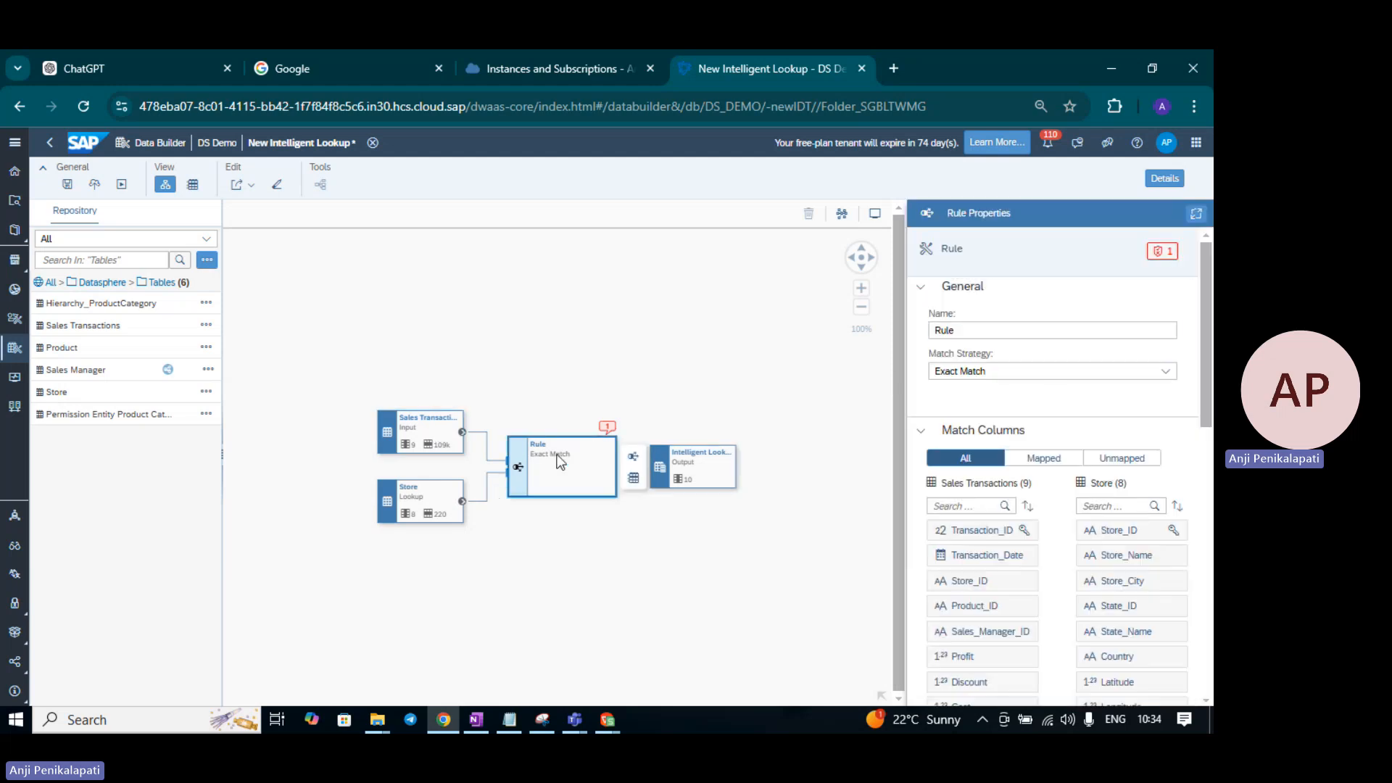
left_click(1157, 253)
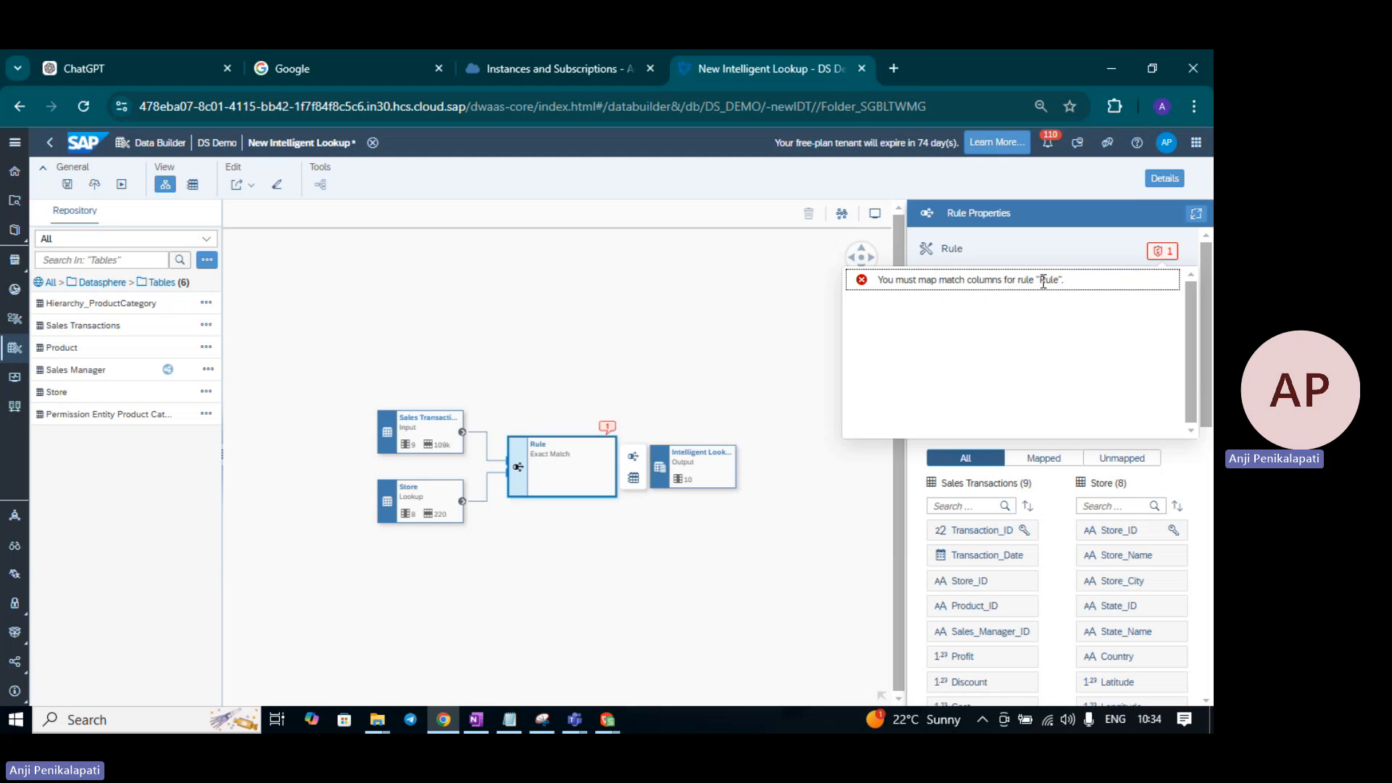
left_click(1162, 251)
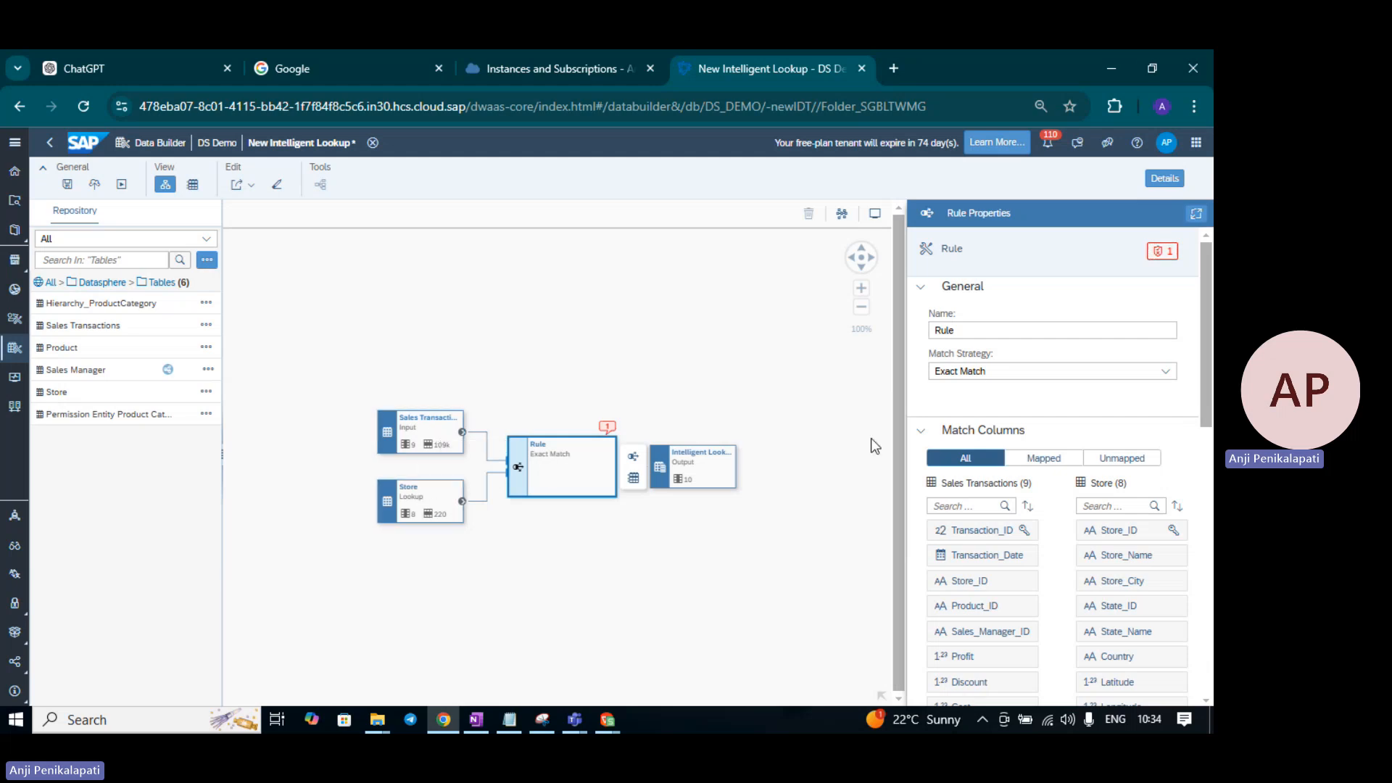
left_click_drag(1209, 341, 1208, 385)
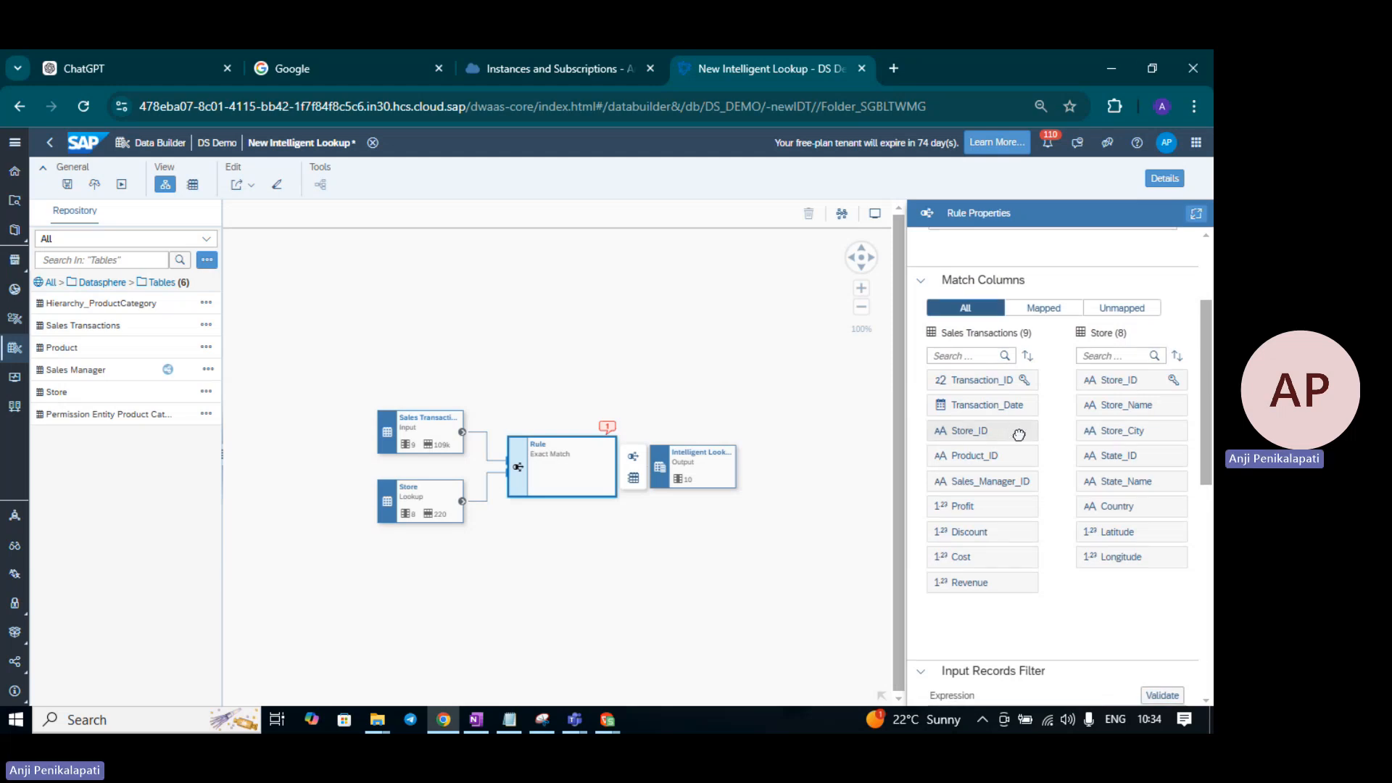
left_click_drag(1018, 433, 1095, 380)
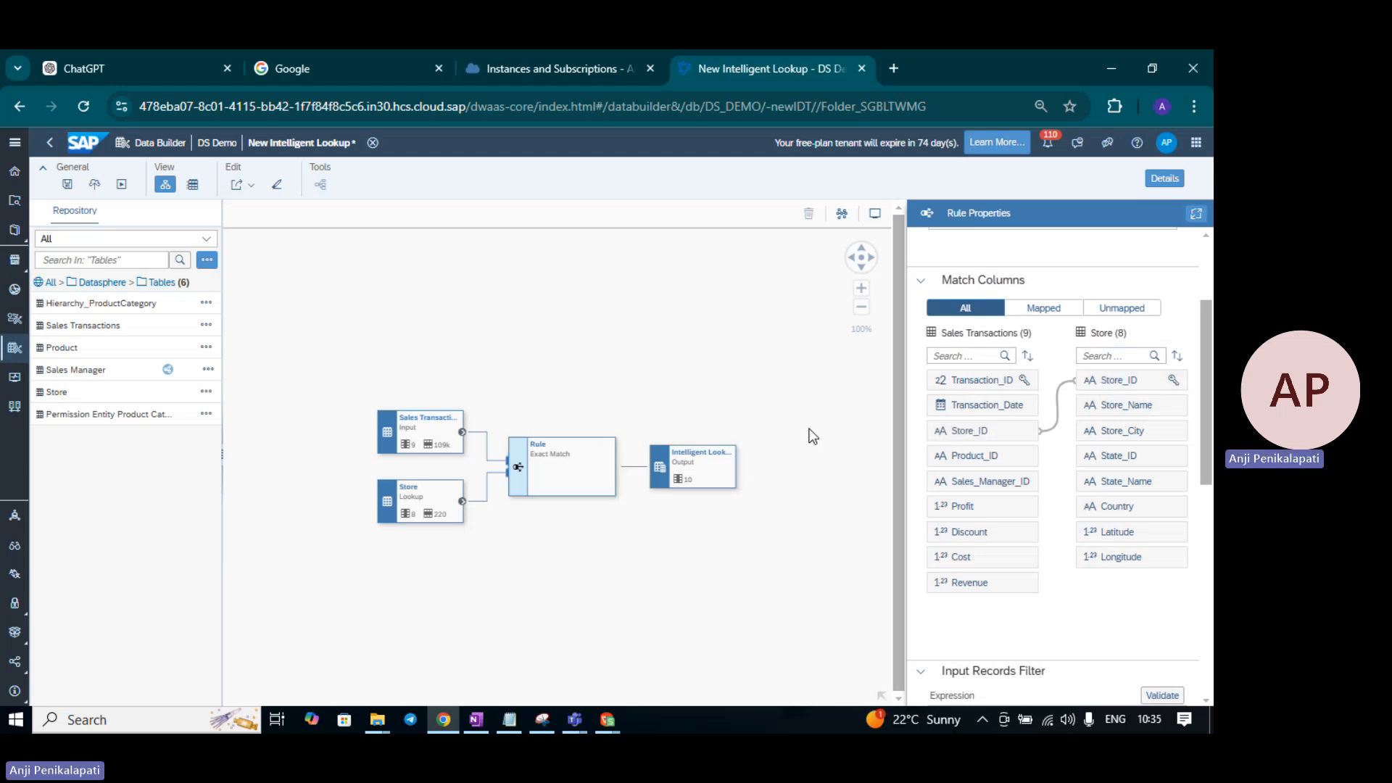
left_click(823, 389)
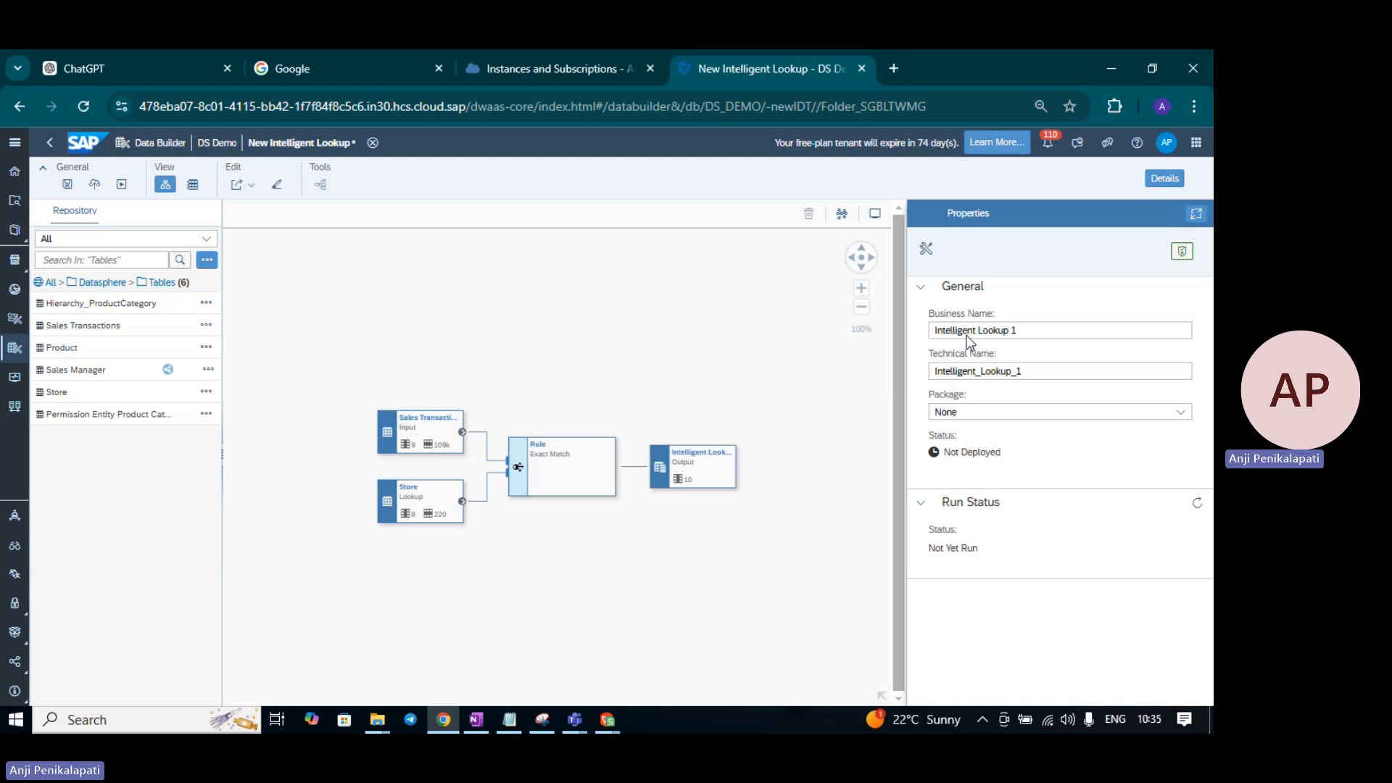
- Review the output's 10 columns, including INPUT_Store_ID and Store_Name, with review and unmatched records on
left_click(689, 475)
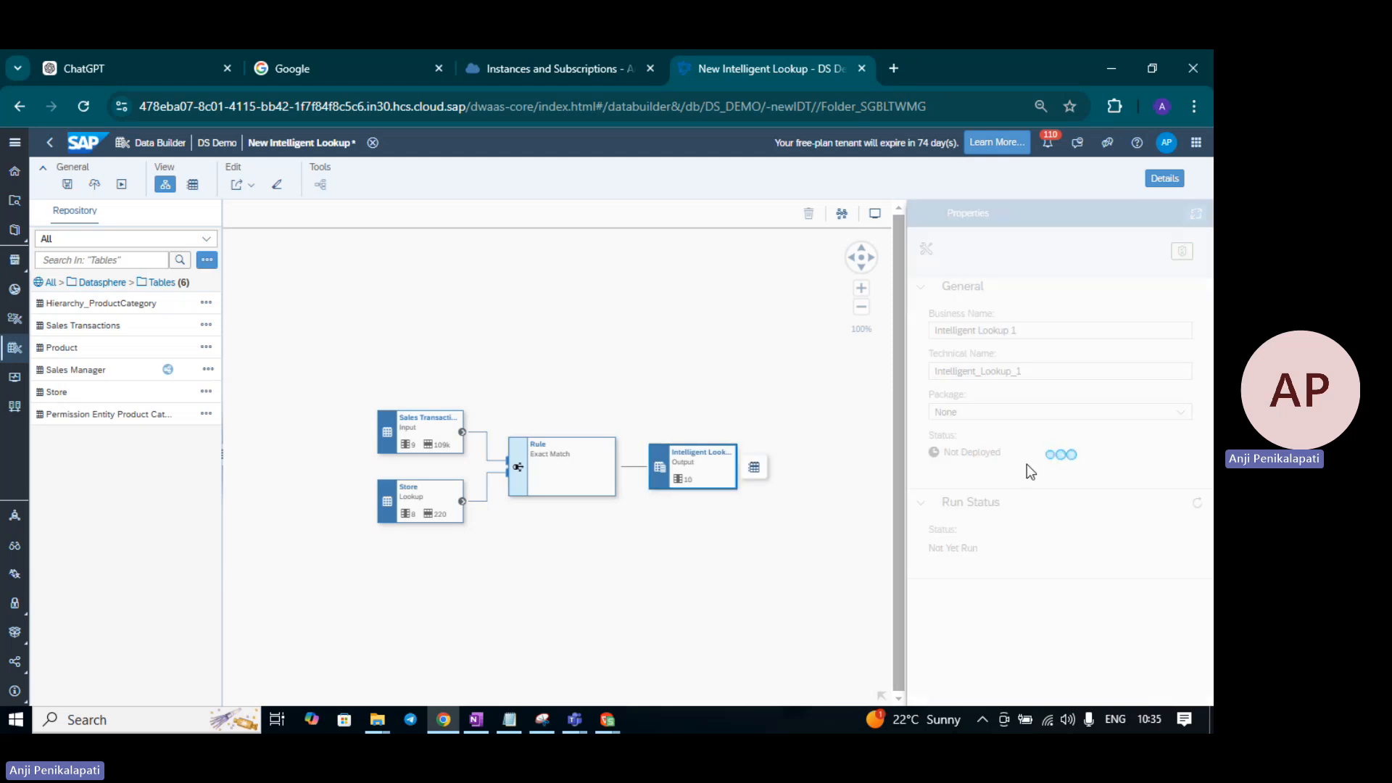
scroll(1149, 572, "down", 2)
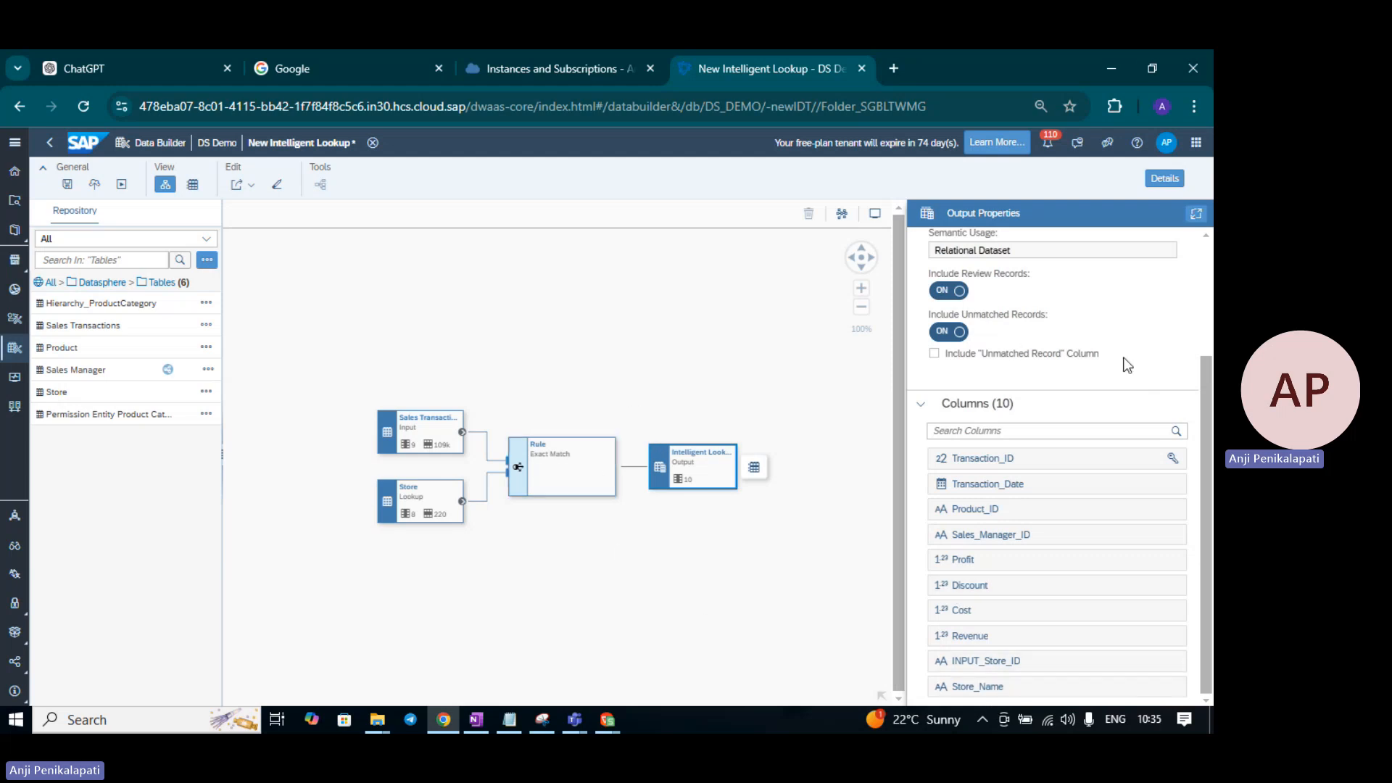
scroll(454, 347, "up", 3)
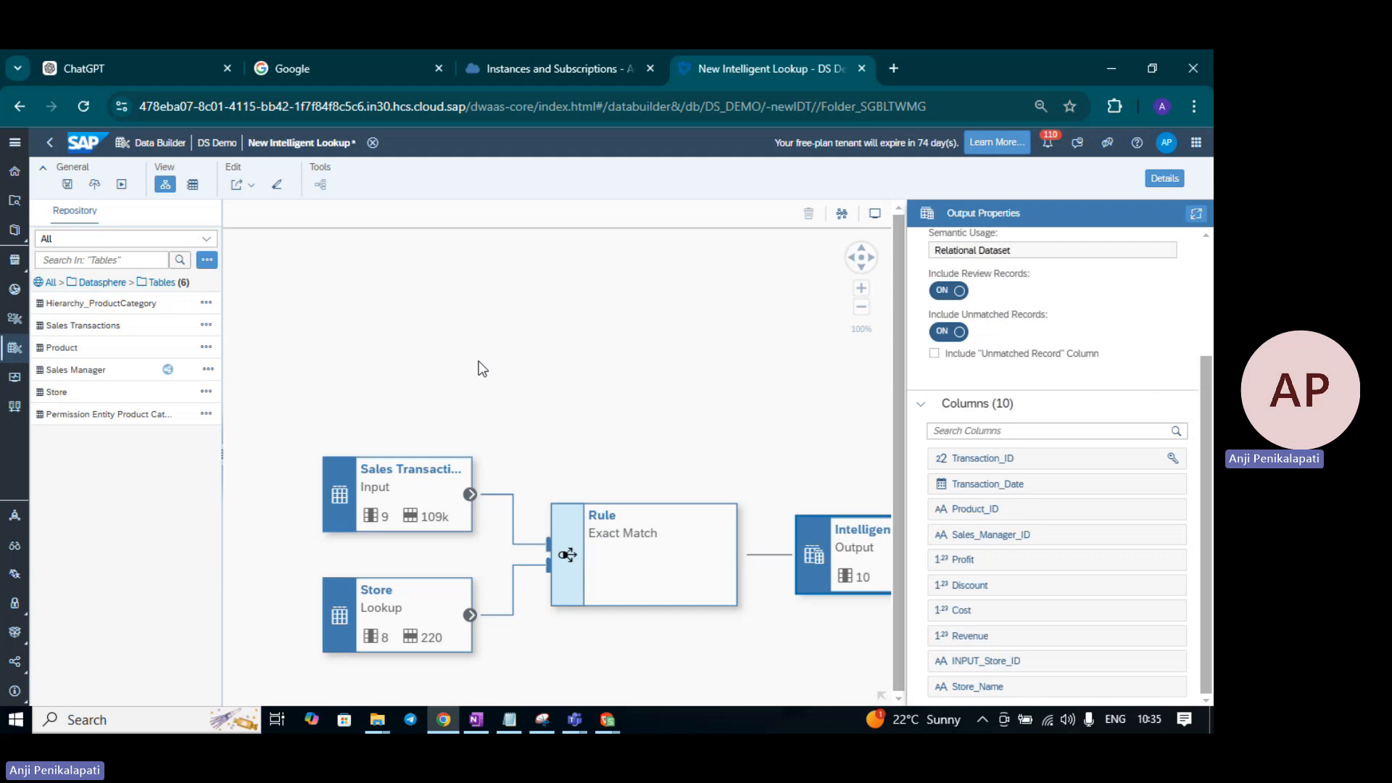
- Rename the lookup to business name 'Intelligent Lookup1' and technical name 'Intelligent_Lookup1'
scroll(480, 368, "down", 3)
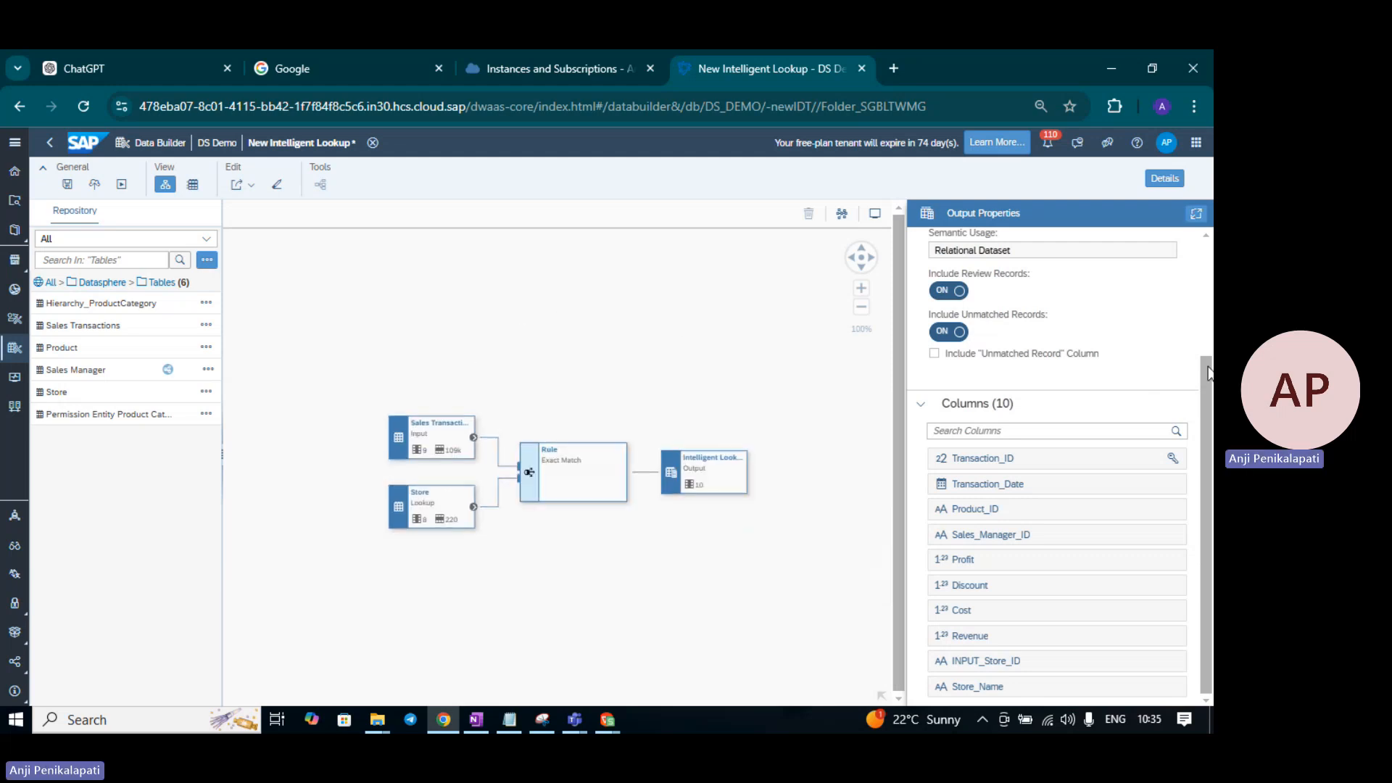
left_click(653, 307)
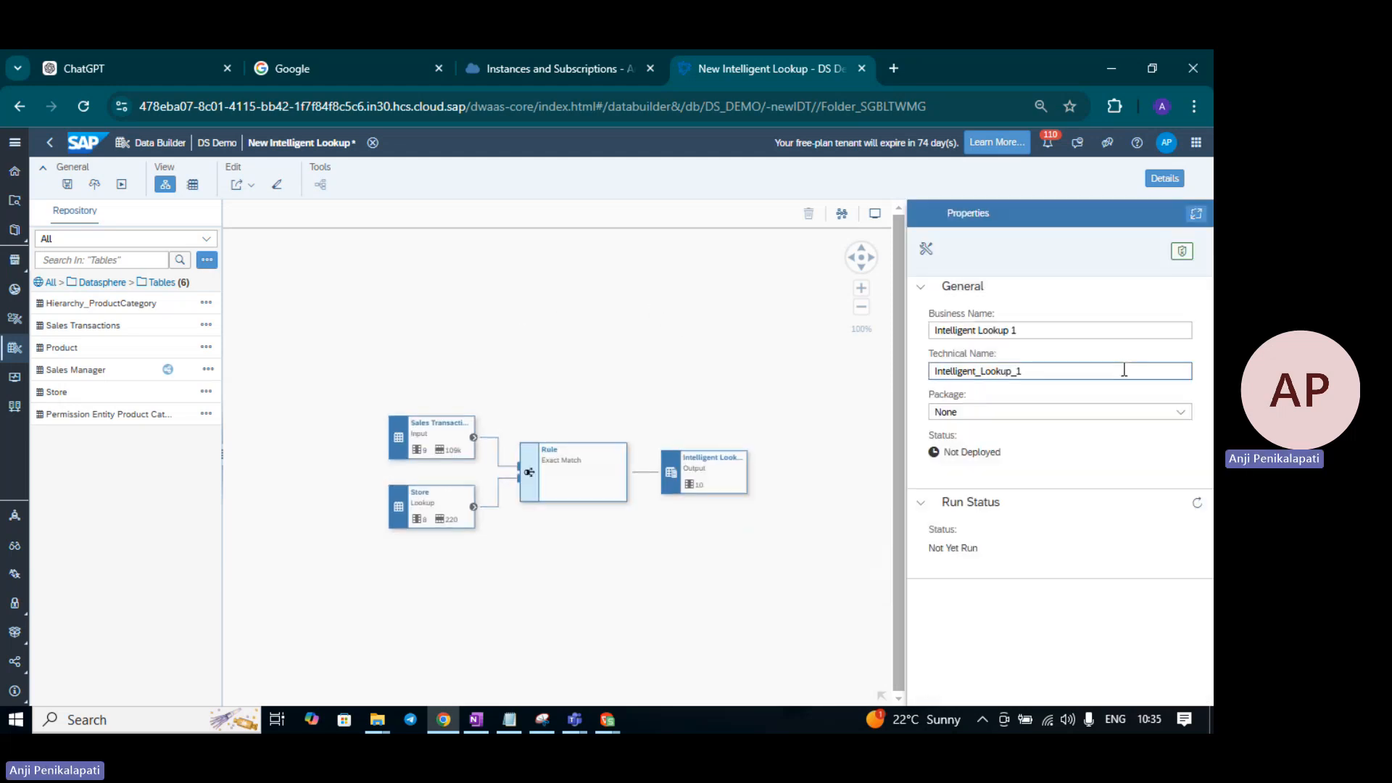
left_click(1040, 331)
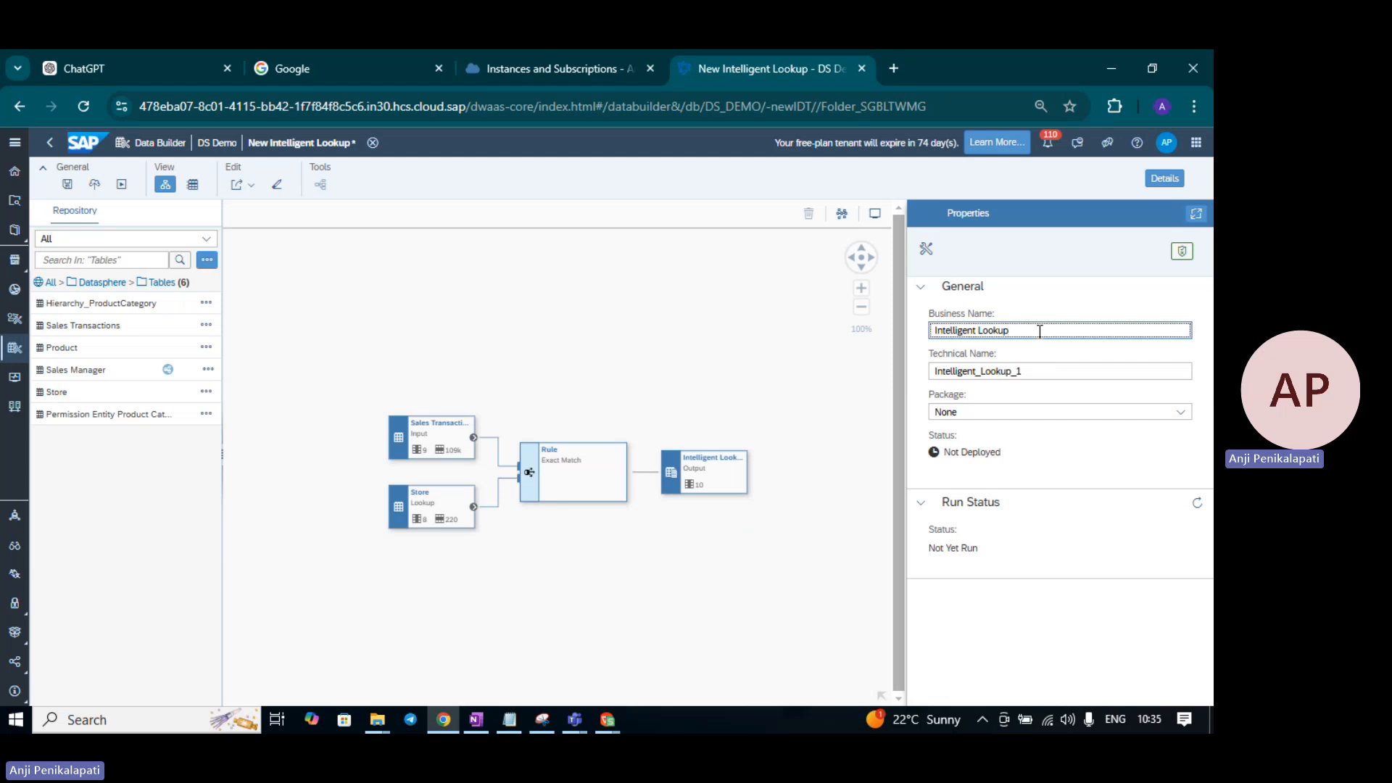
left_click(1027, 371)
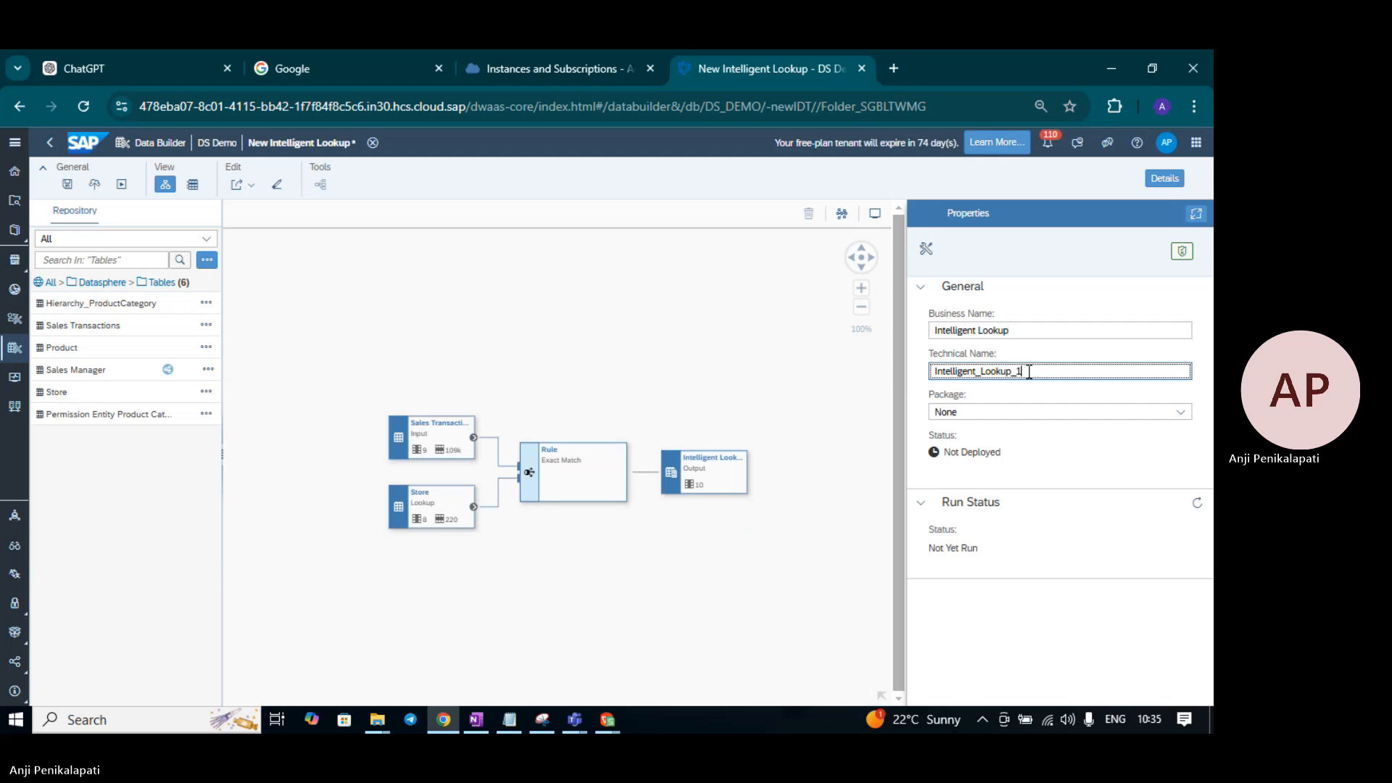
left_click(1023, 331)
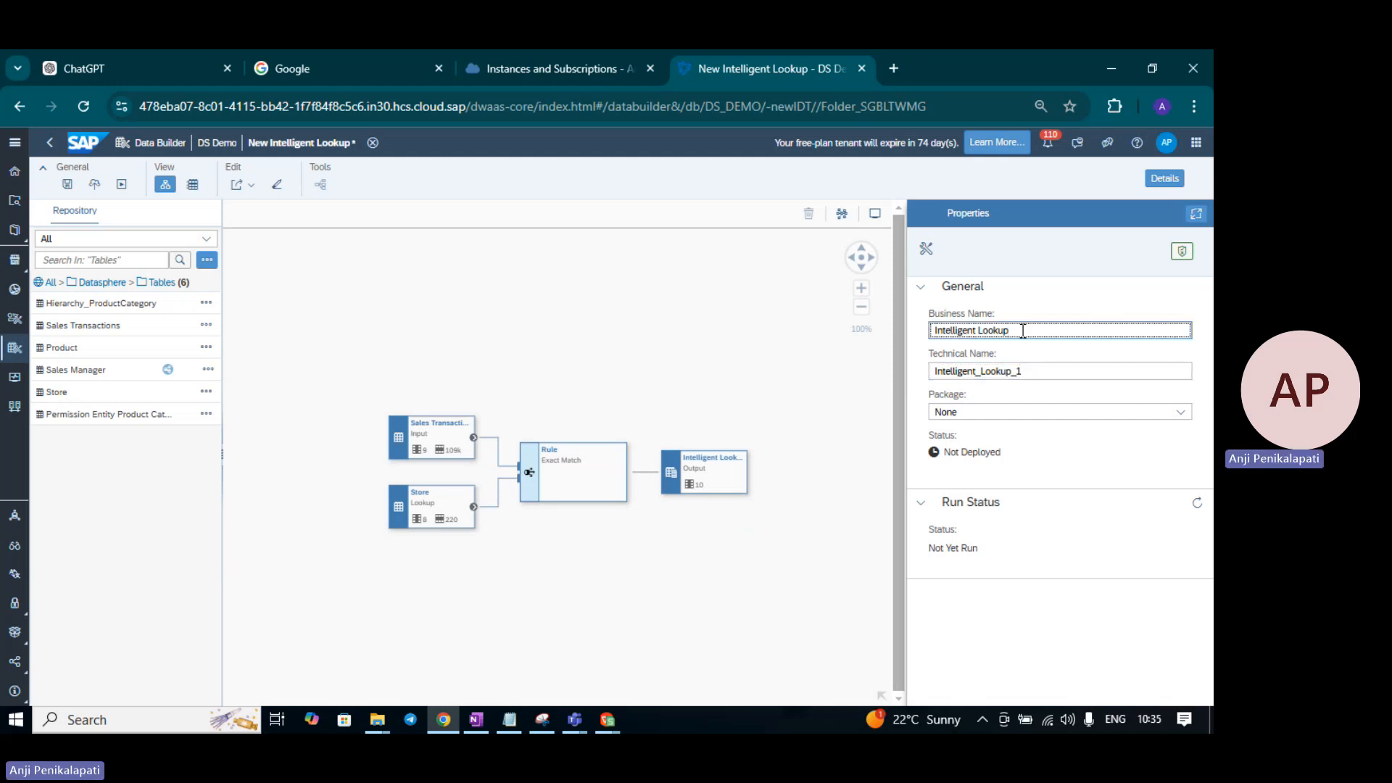
type("1")
left_click(1025, 368)
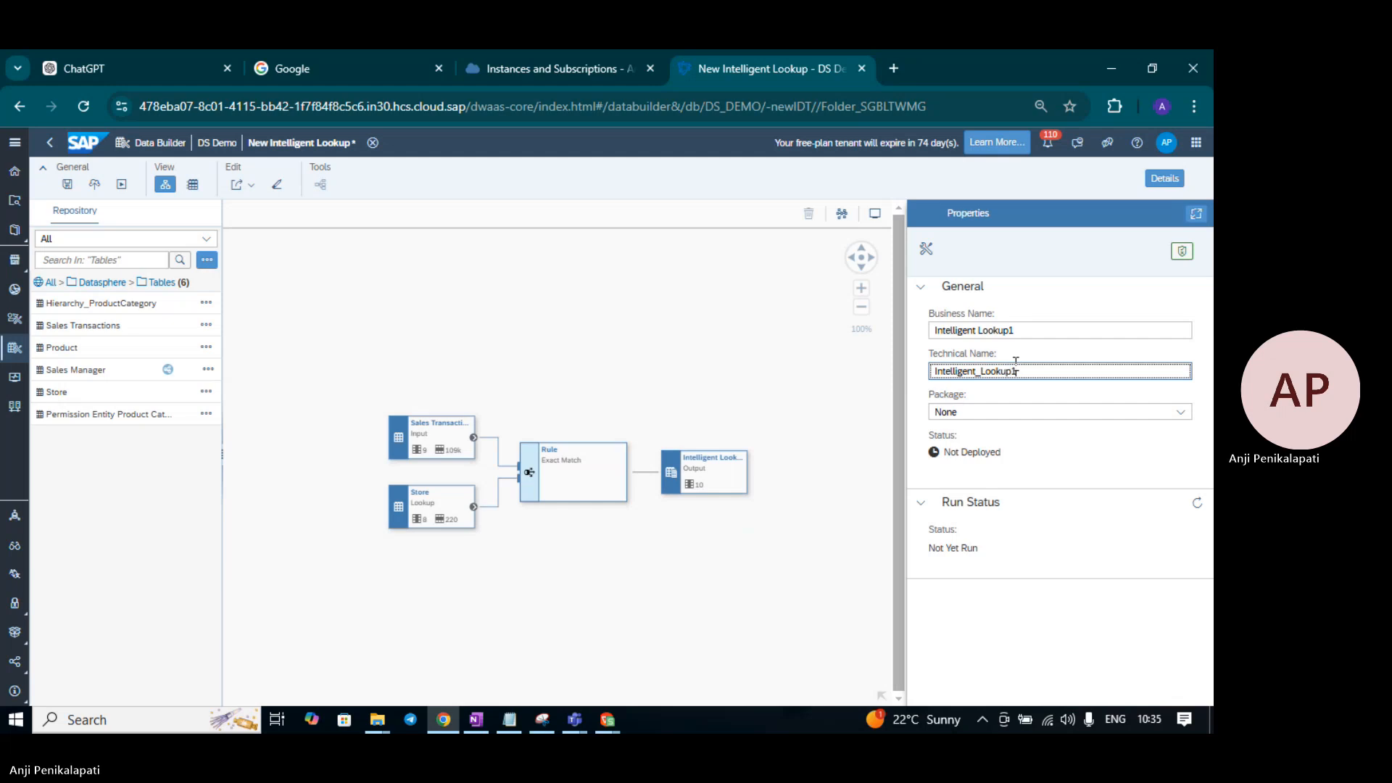
left_click(714, 371)
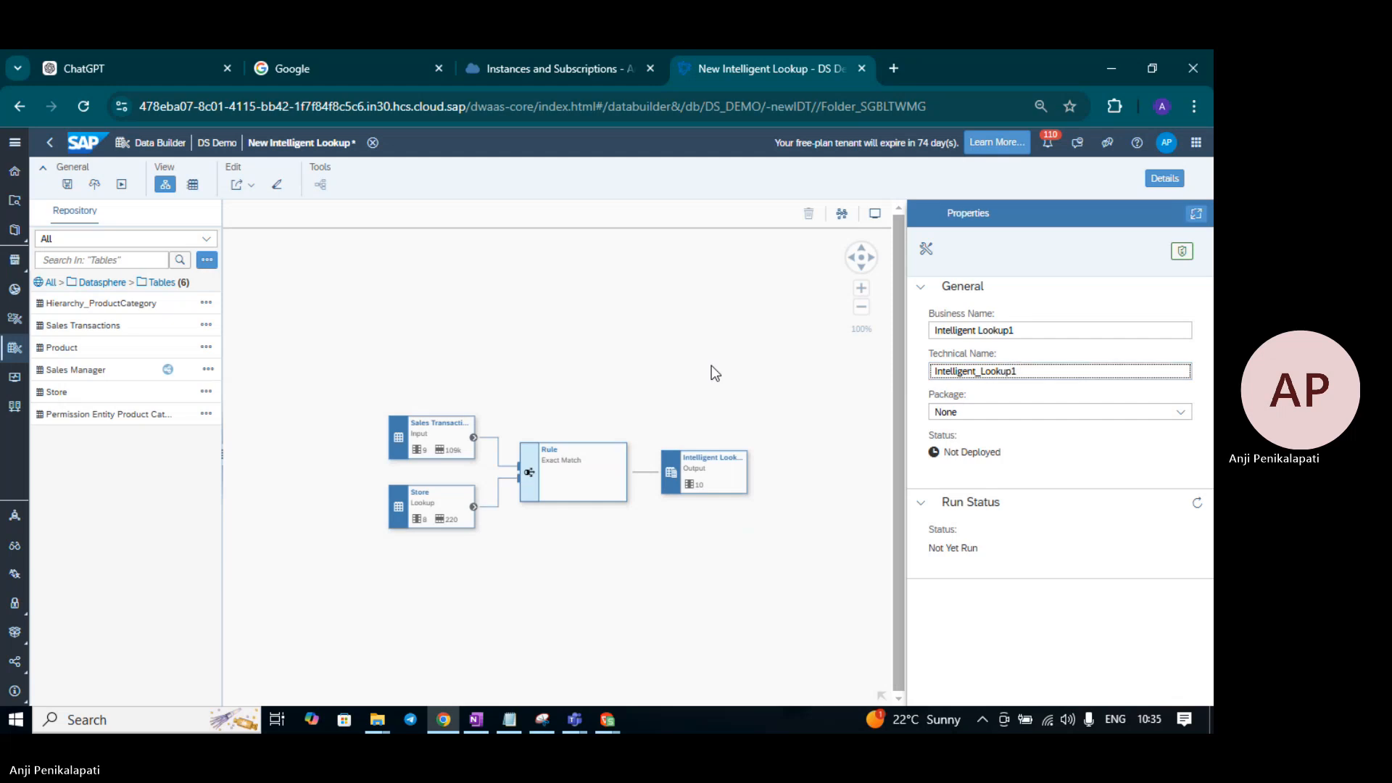
- Save the lookup as Intelligent Lookup1 in the Int Lookup folder
left_click(63, 185)
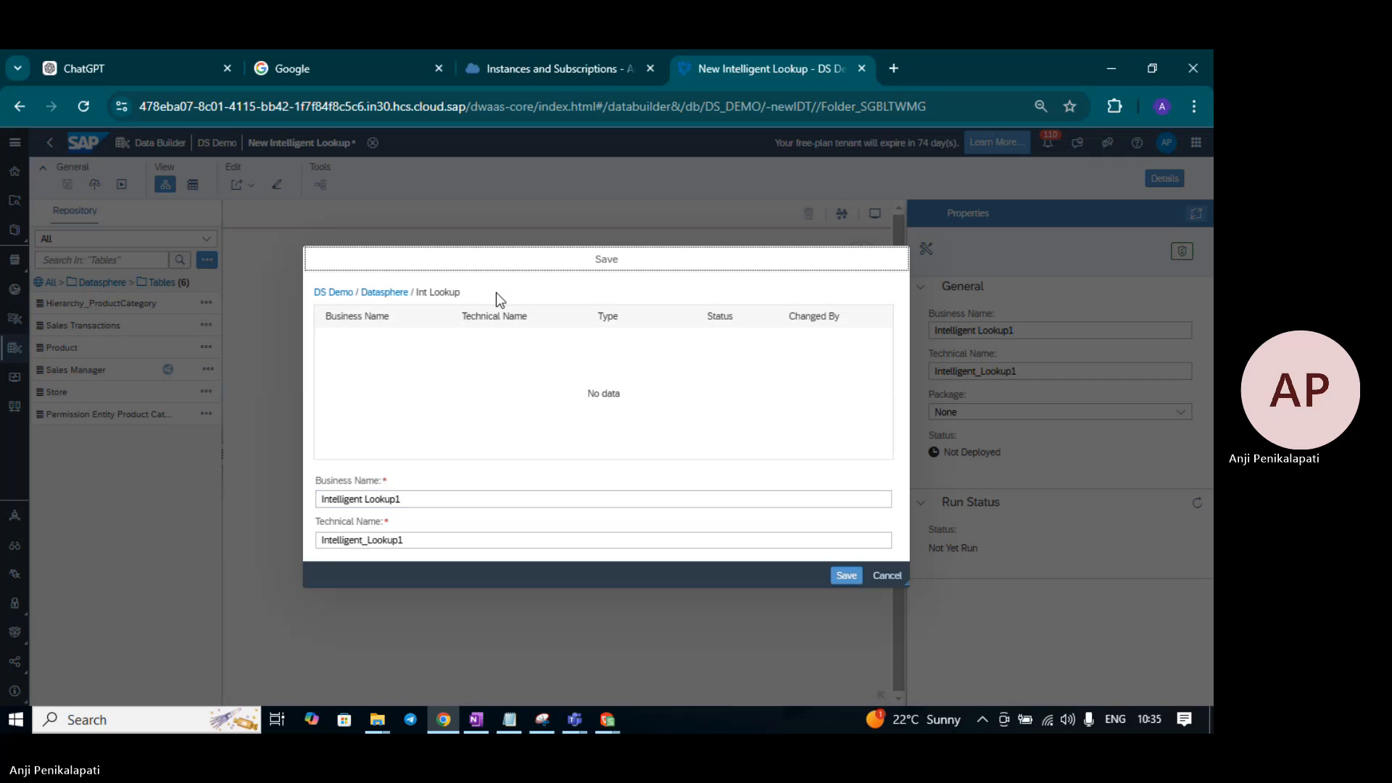
left_click(847, 575)
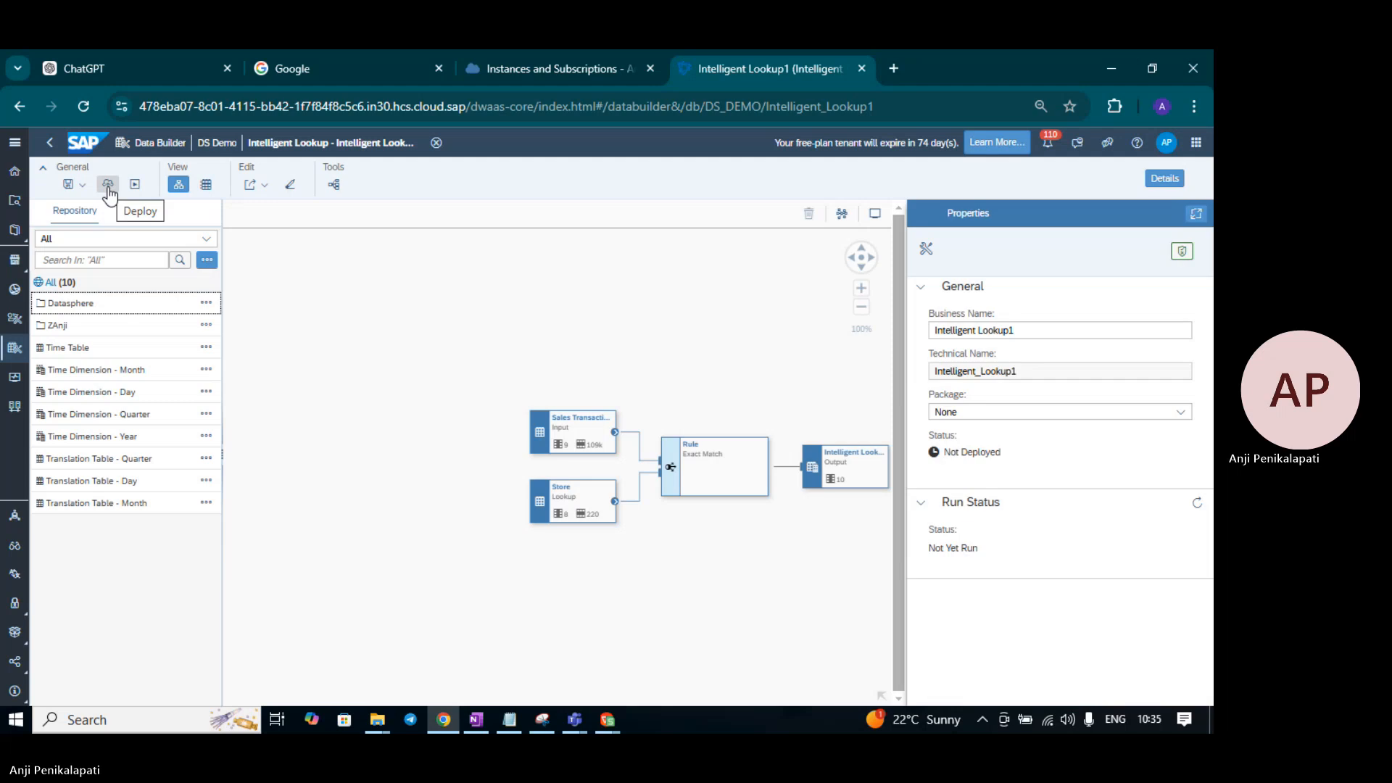
- Deploy Intelligent Lookup1 to DS_DEMO and preview its output: 108,520 rows, Store_Name still NULL
left_click(107, 187)
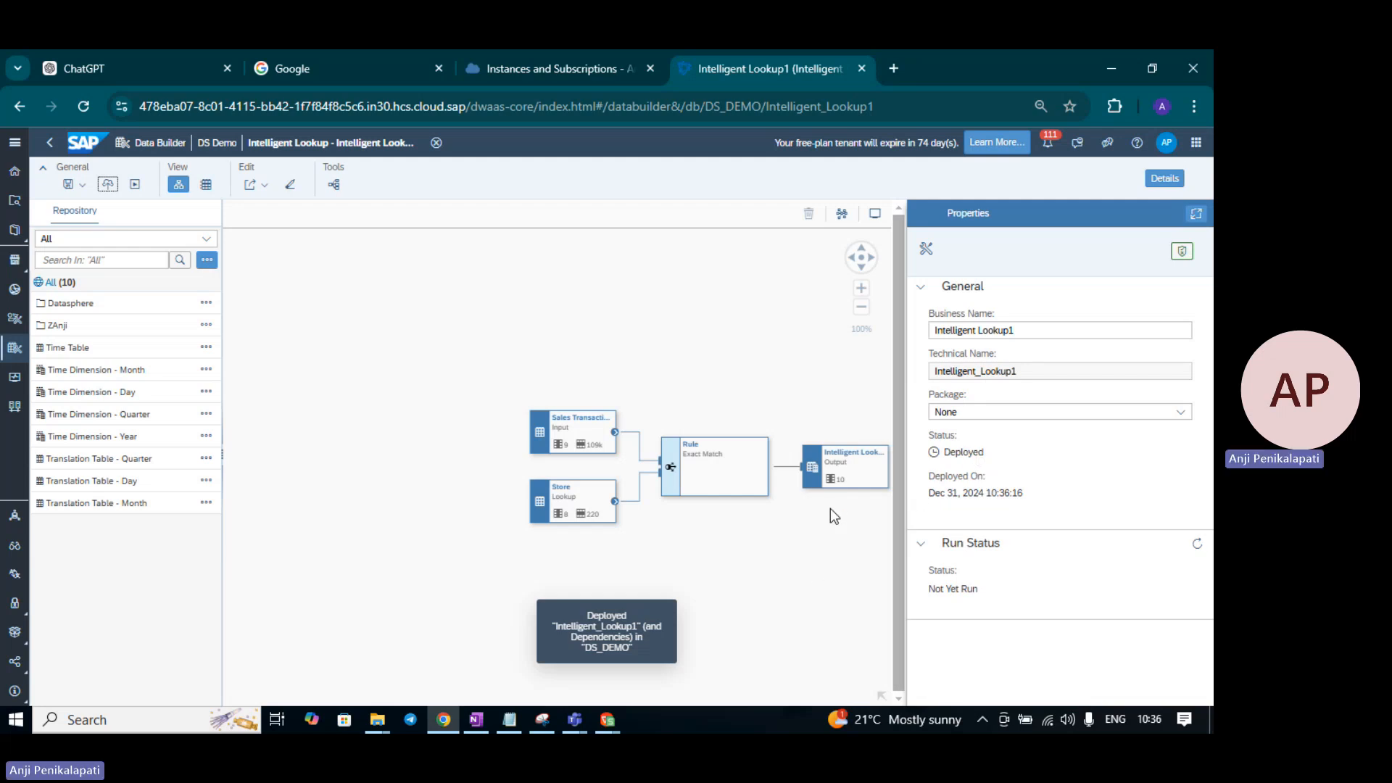
left_click(844, 475)
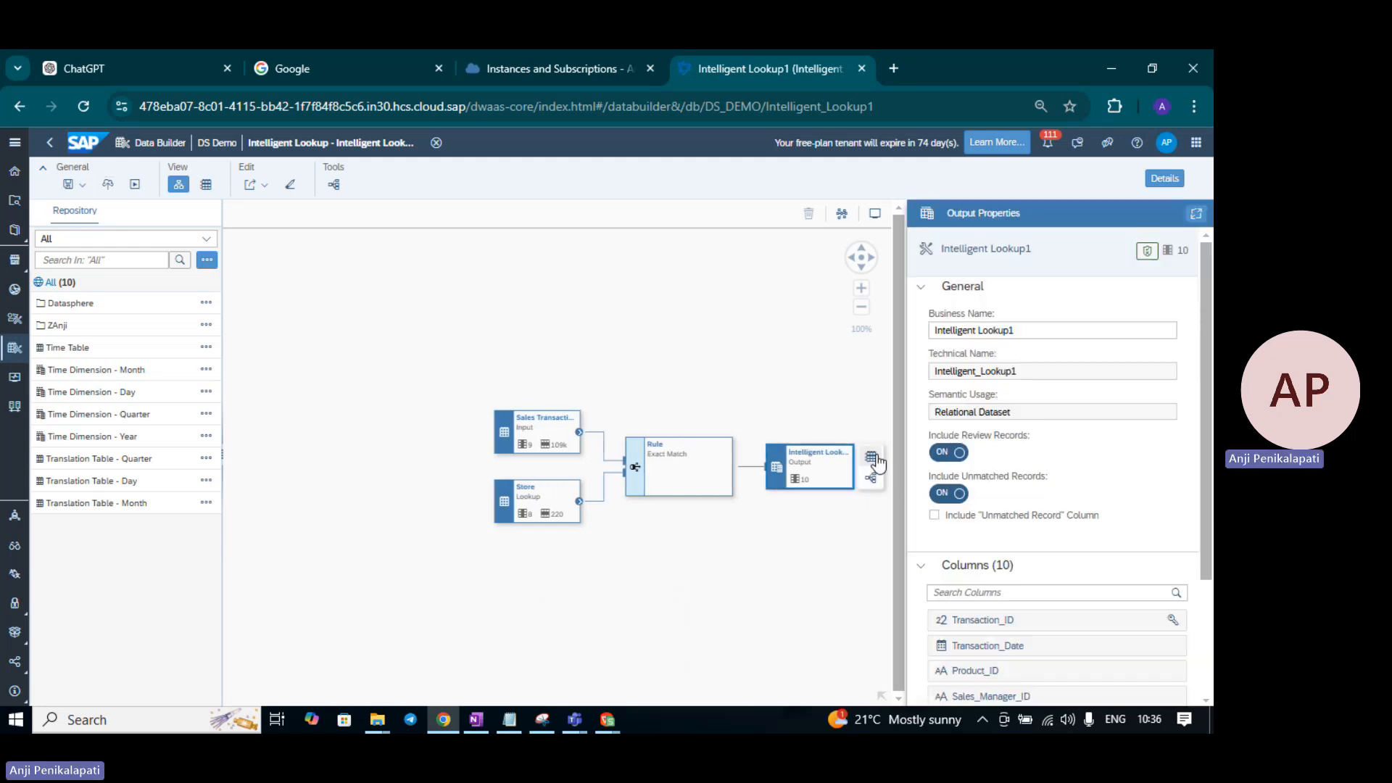
left_click(871, 459)
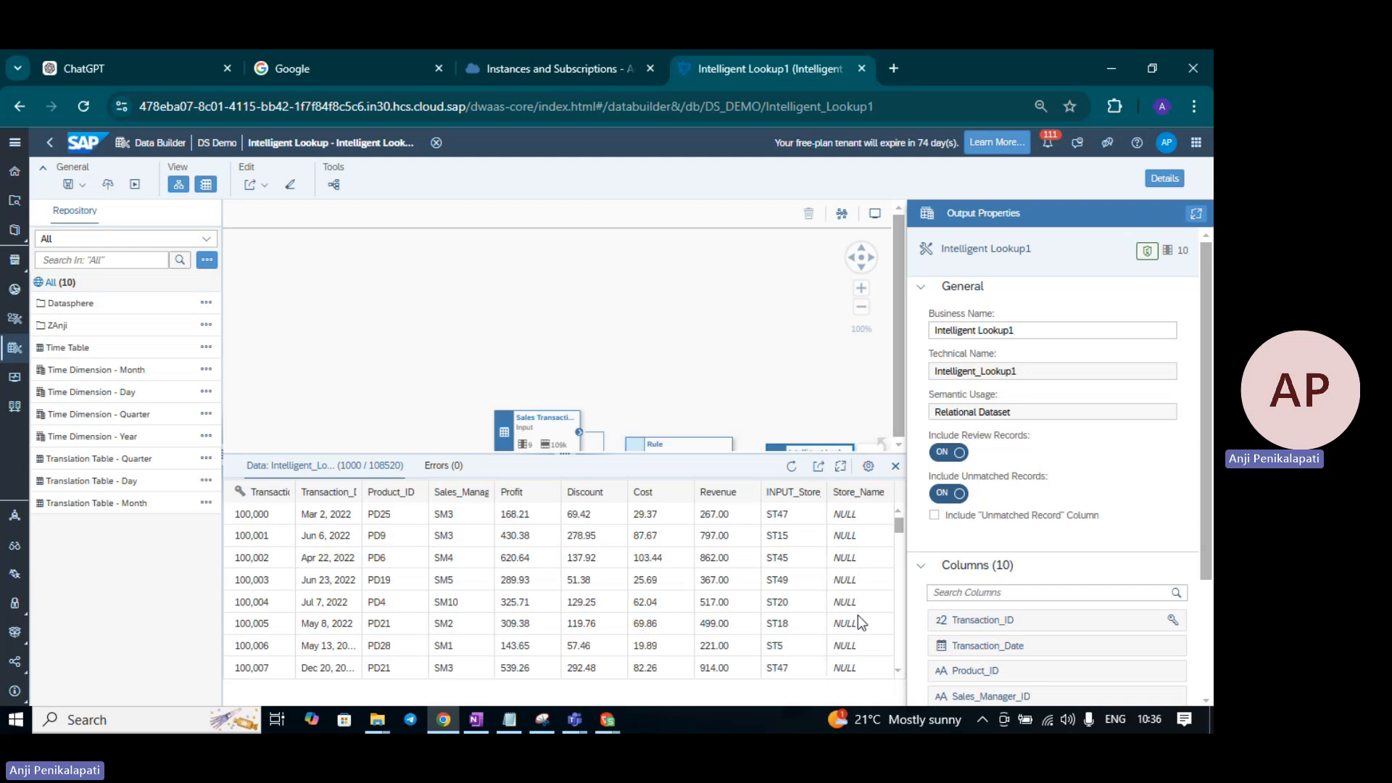
scroll(858, 615, "down", 10)
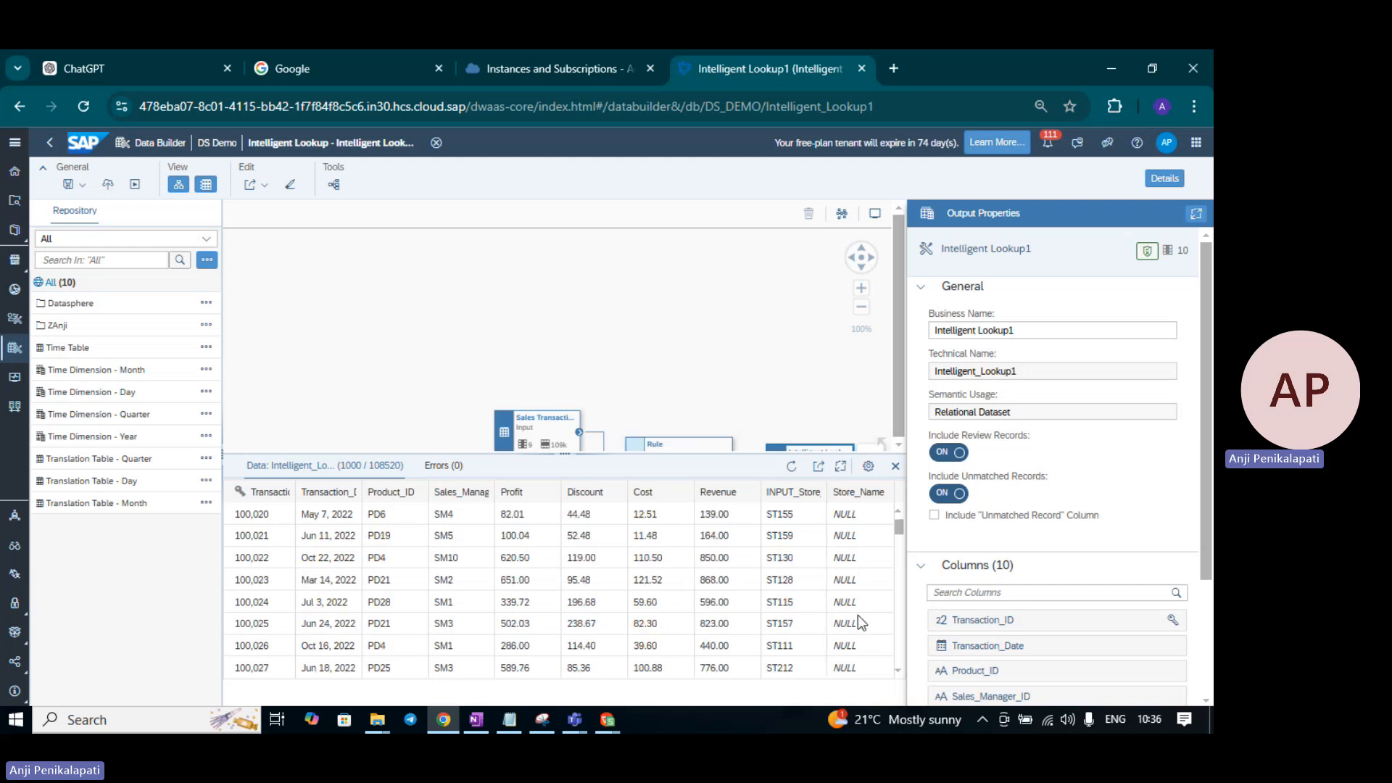
left_click(896, 466)
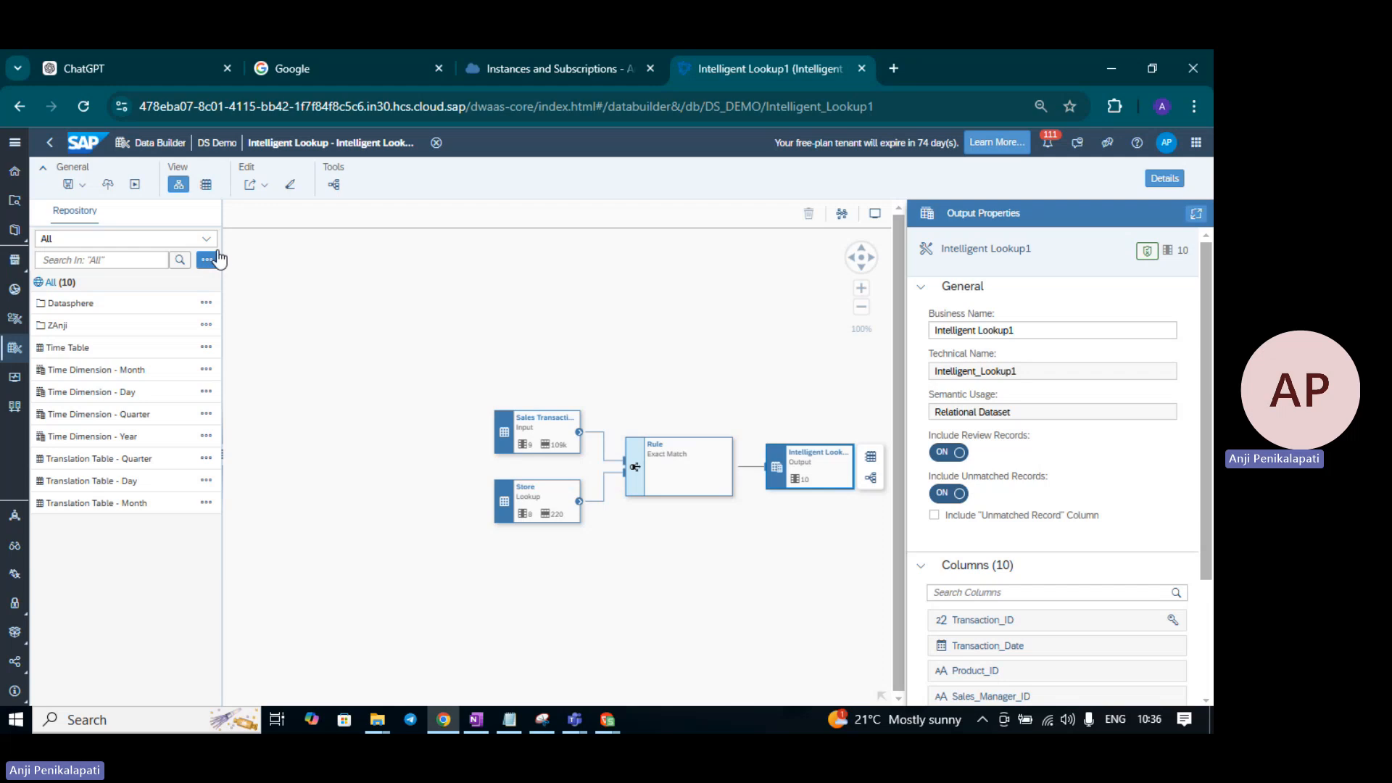
- Run Intelligent Lookup1 and confirm in the maximized output preview that Store_Name is now filled
left_click(134, 186)
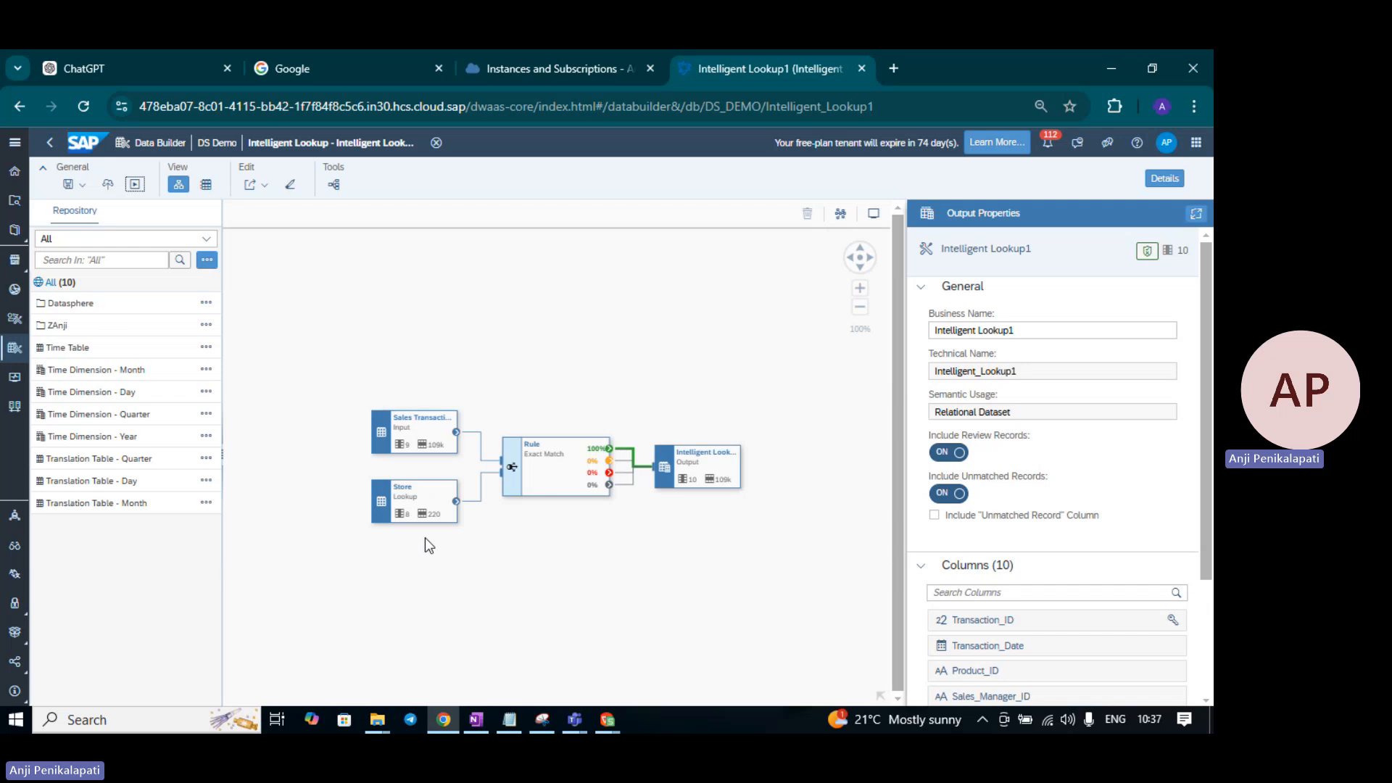
left_click(701, 456)
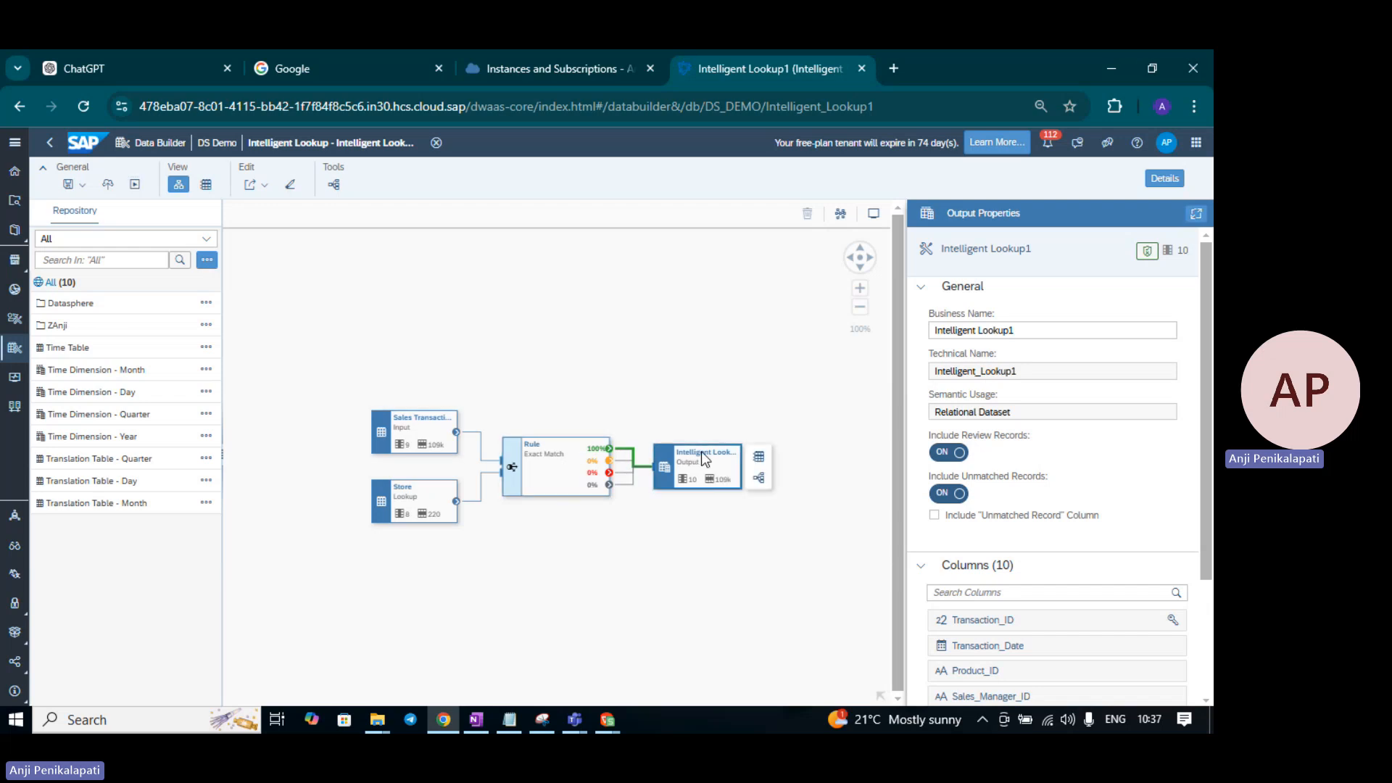
left_click(759, 456)
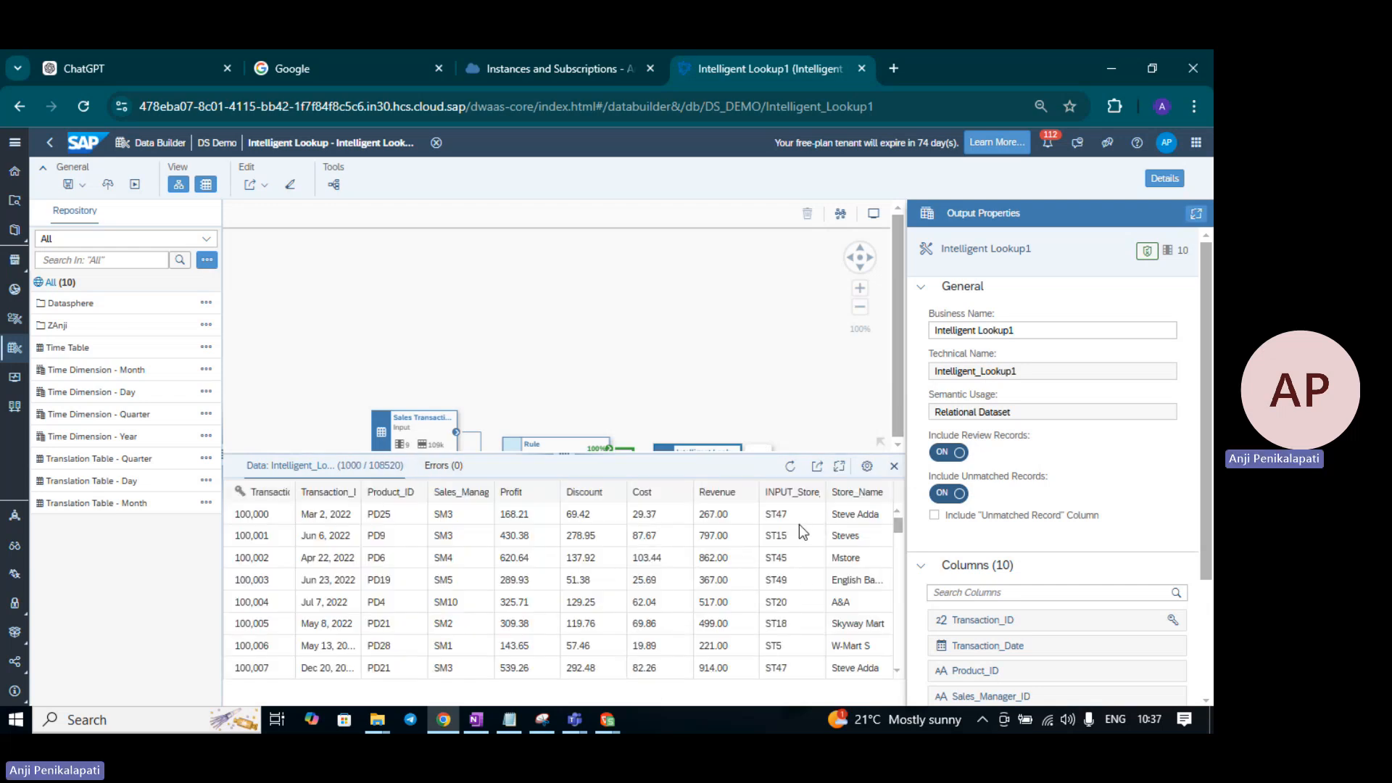
left_click(838, 468)
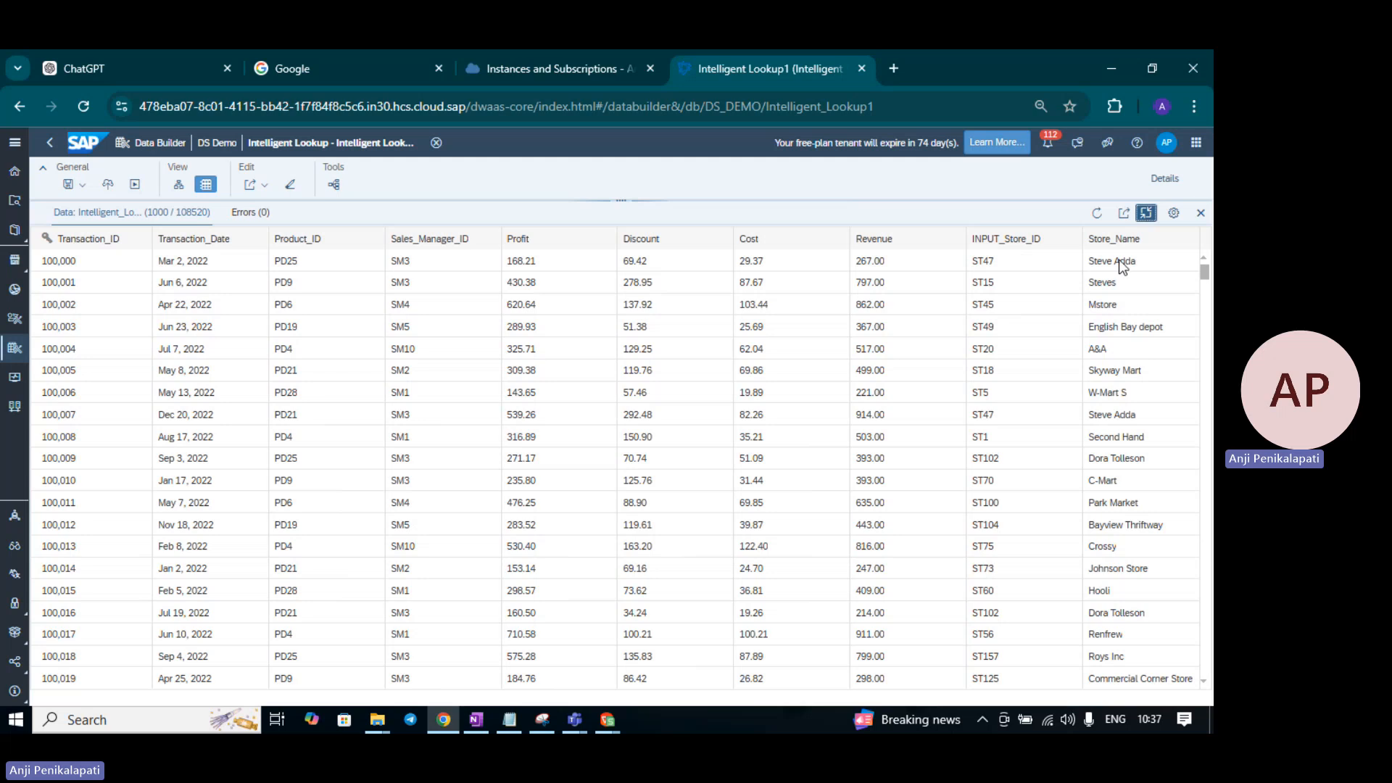
scroll(1117, 524, "down", 5)
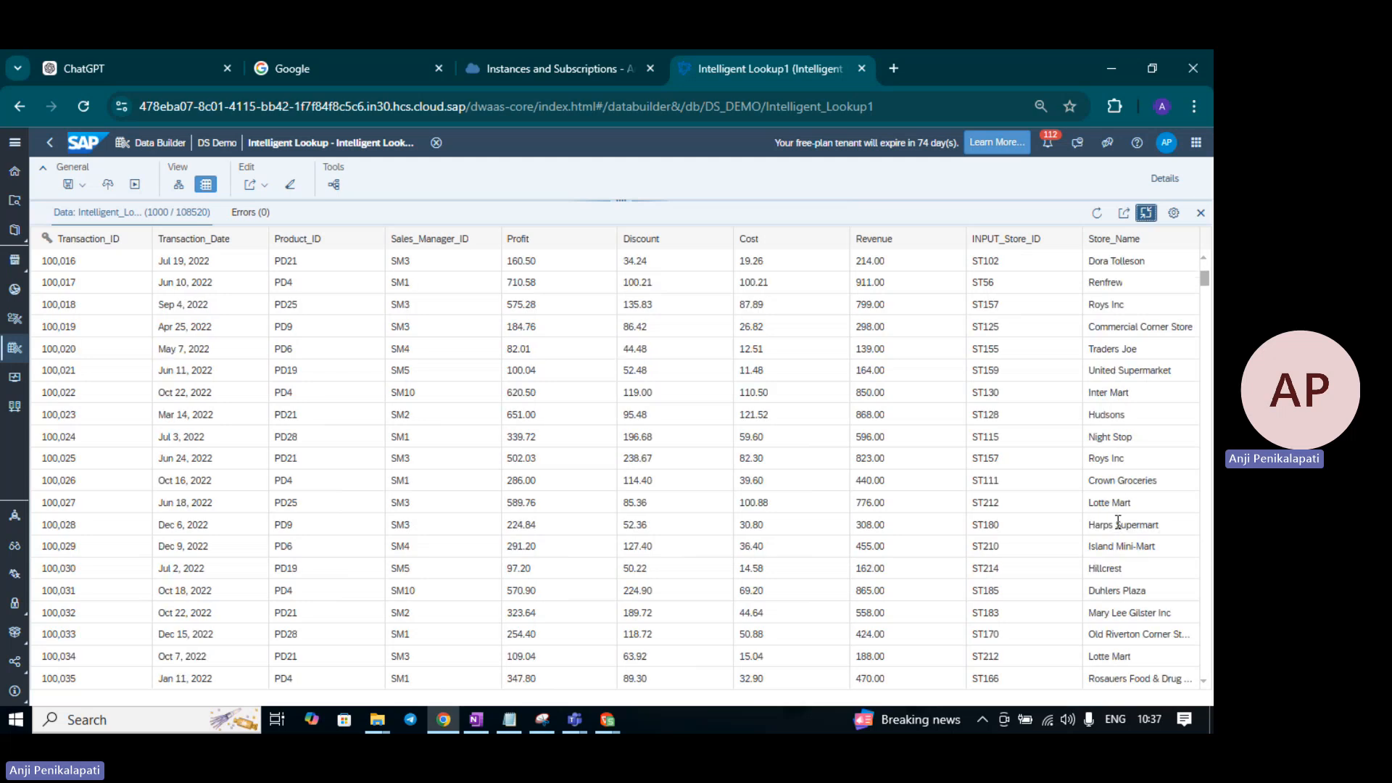
scroll(1117, 522, "up", 5)
left_click(1200, 215)
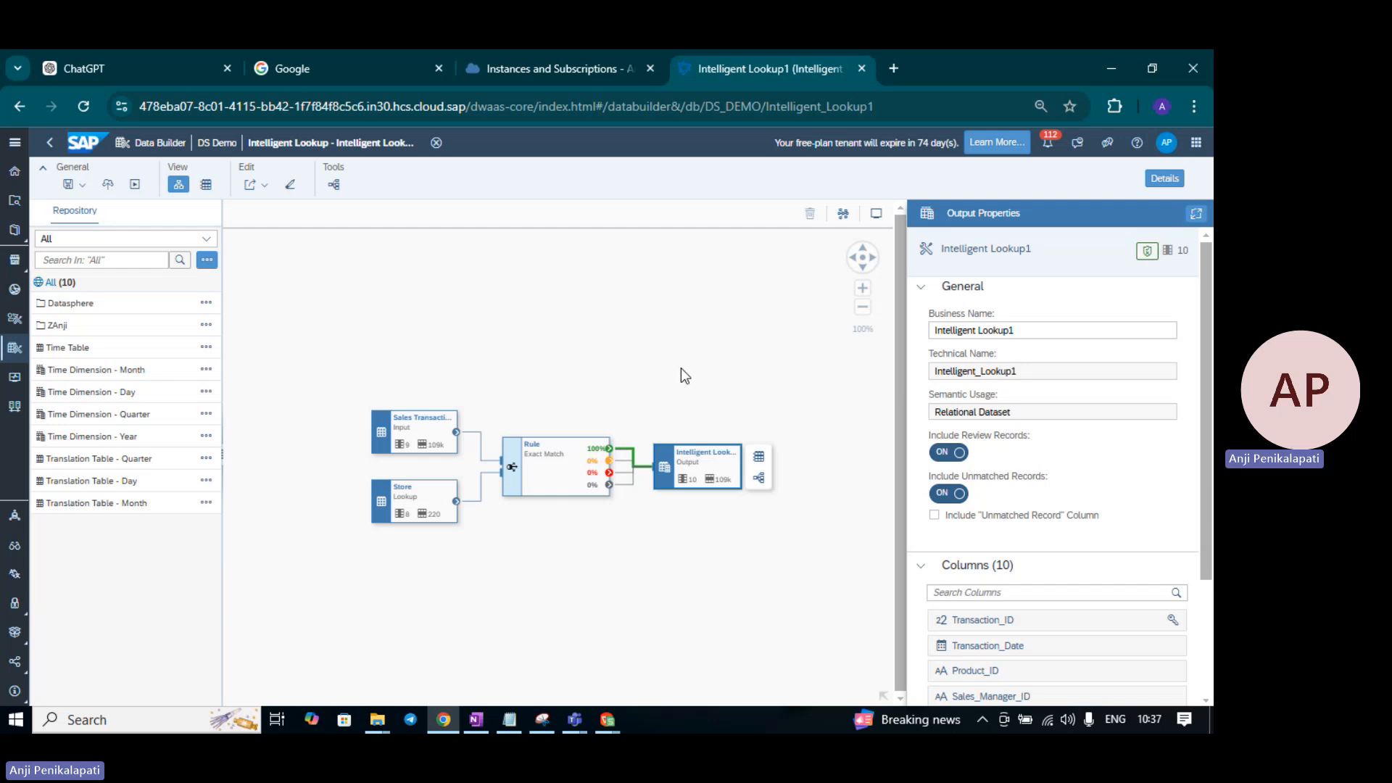
- Check the Exact Match results: all 108,520 transactions matched, none multiple or unmatched
left_click(561, 472)
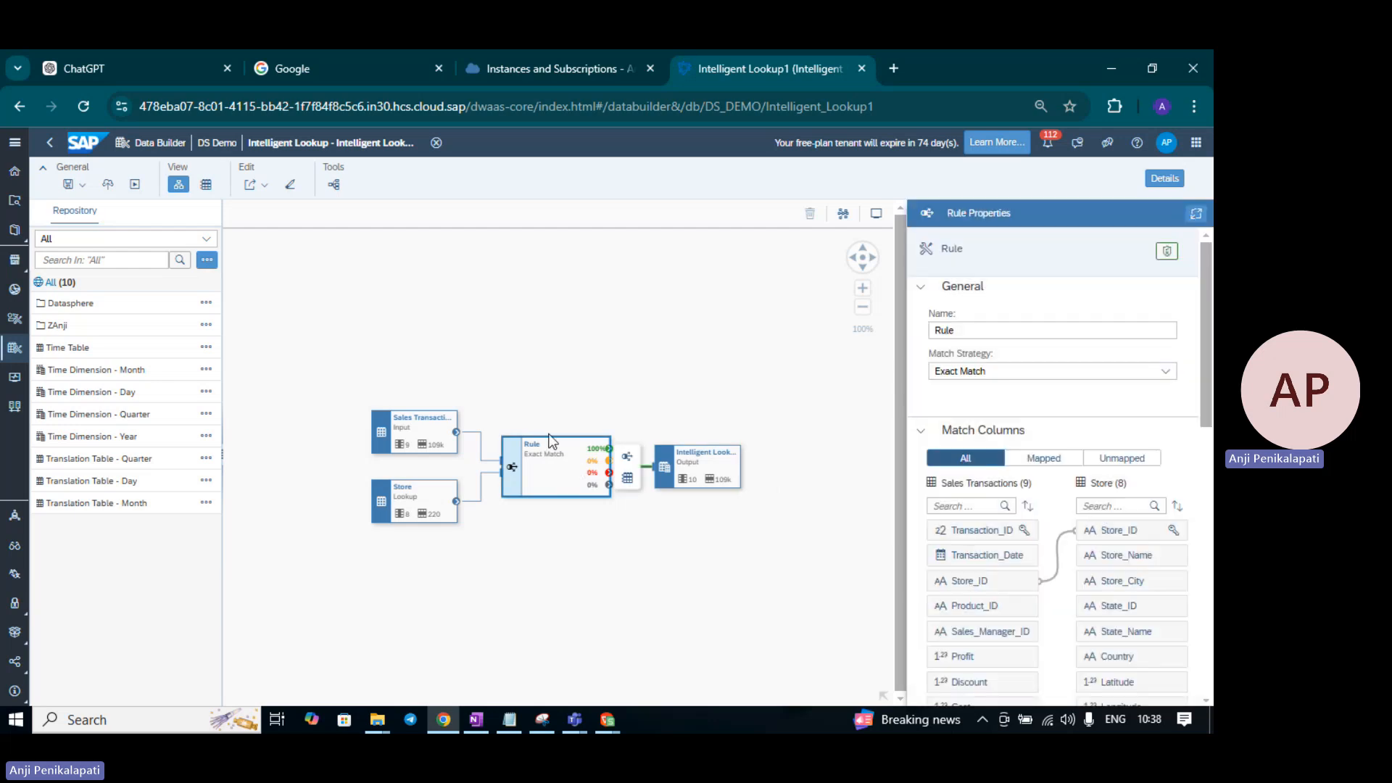
left_click(626, 479)
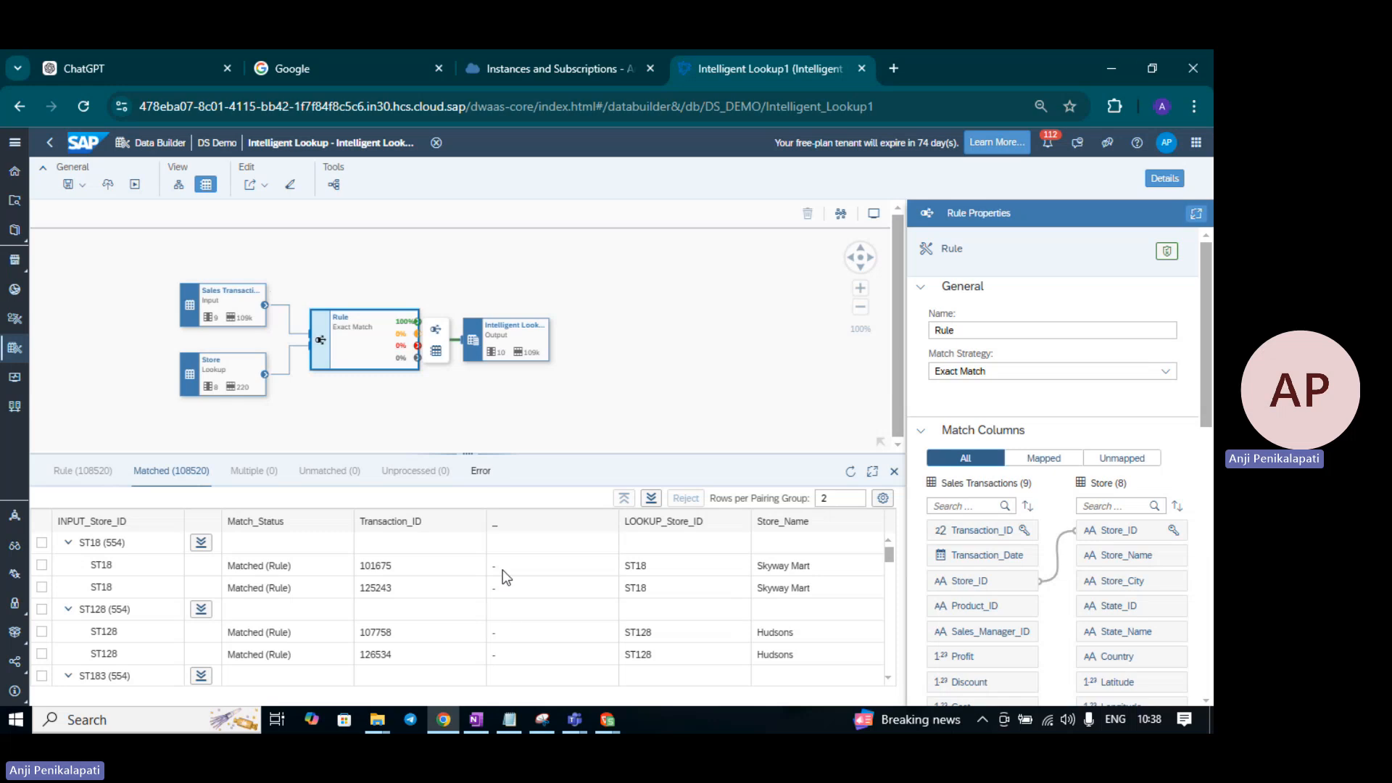
scroll(472, 610, "down", 5)
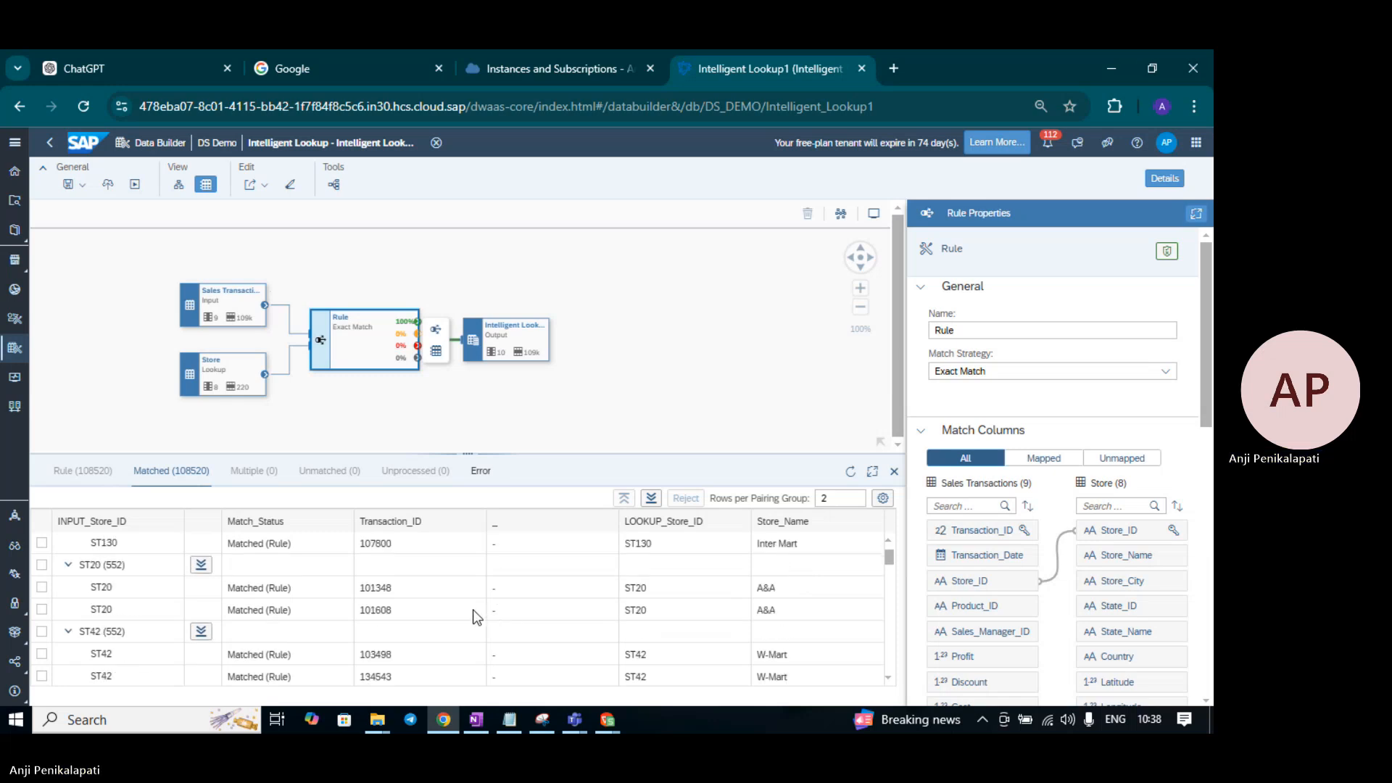
scroll(476, 617, "up", 1)
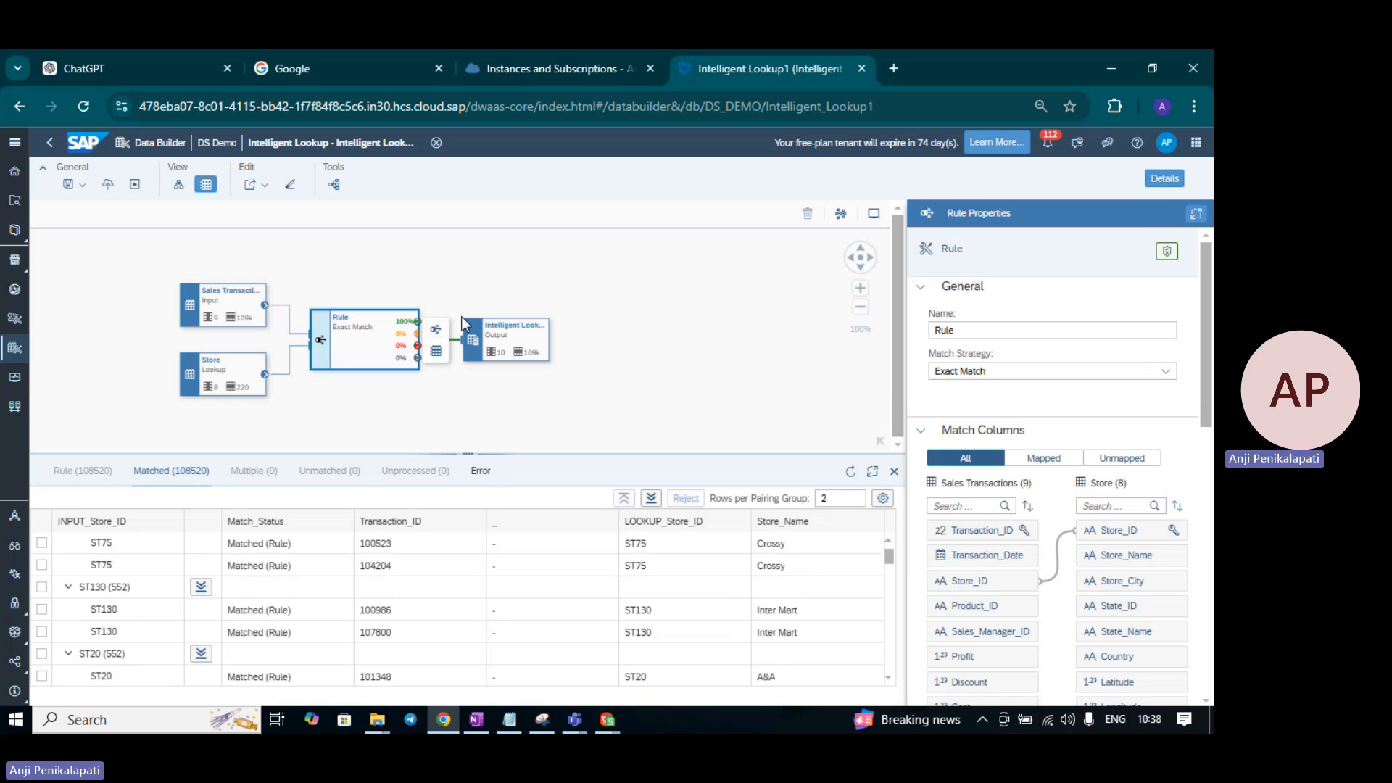
left_click(895, 475)
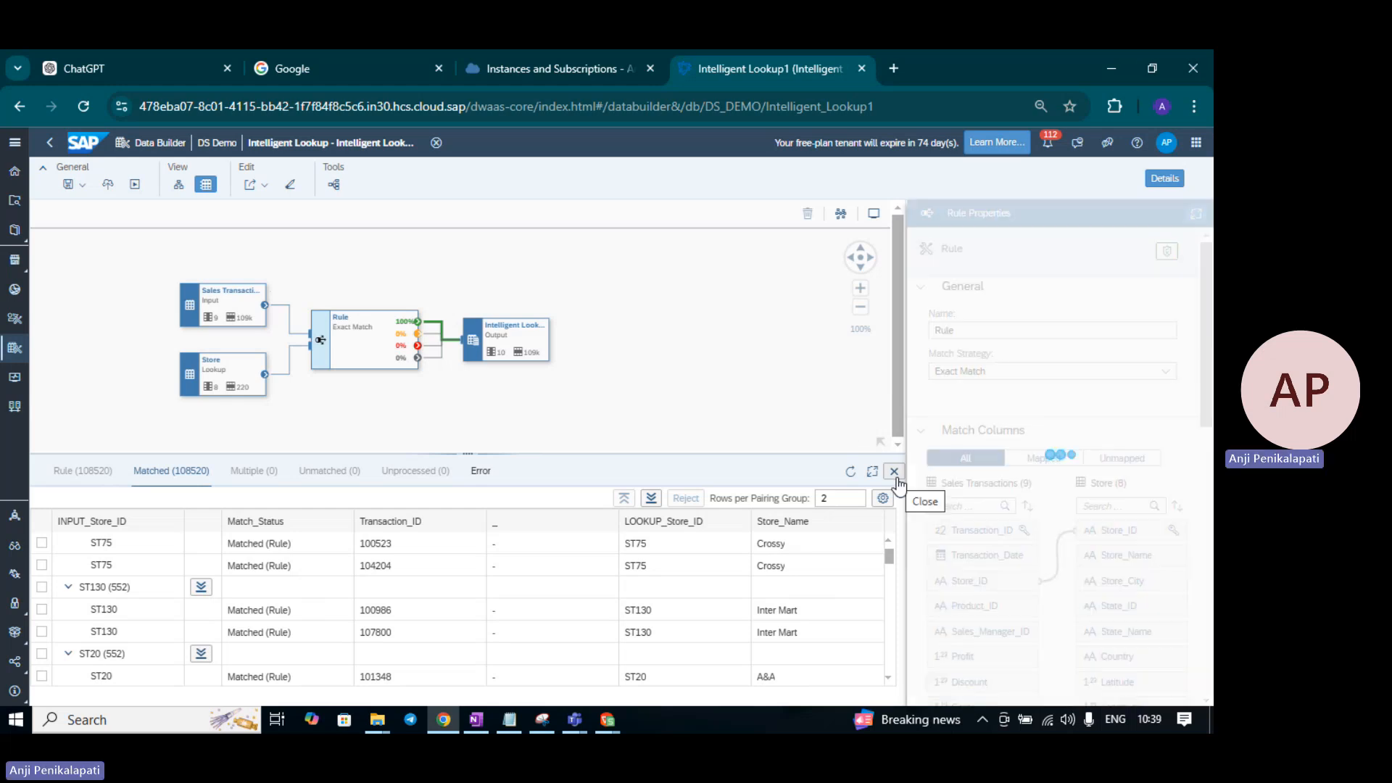
left_click(354, 365)
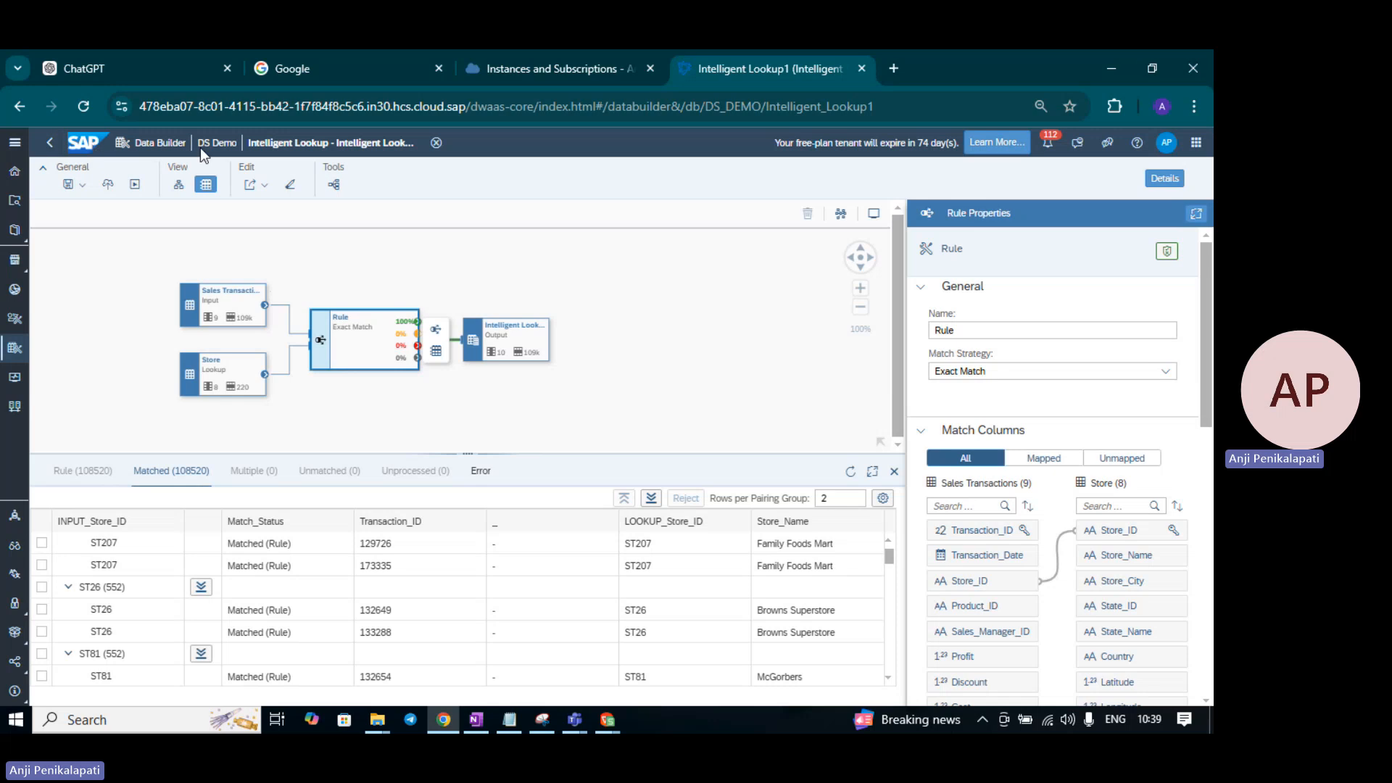
- Navigate from Int Lookup up to the Datasphere Tables folder listing six tables
left_click(49, 147)
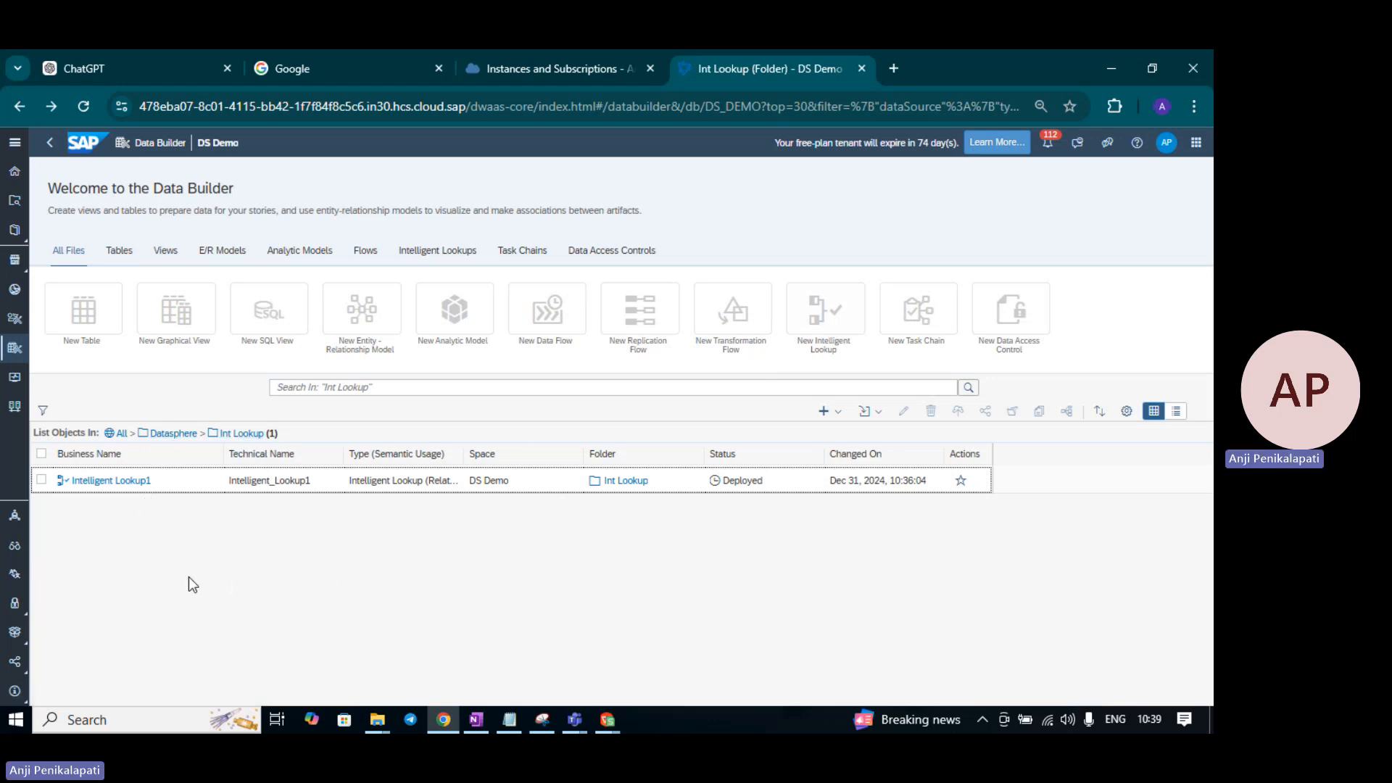
left_click(174, 434)
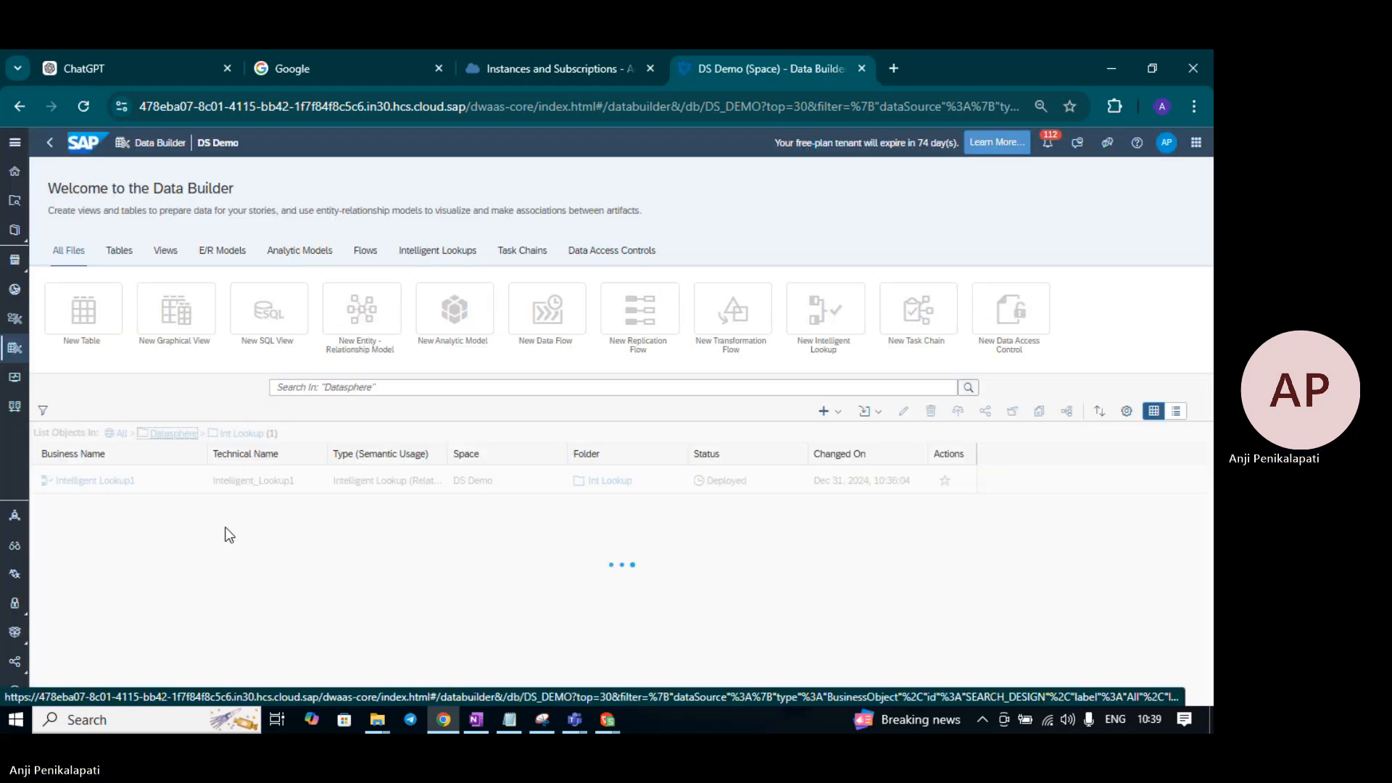
left_click(81, 563)
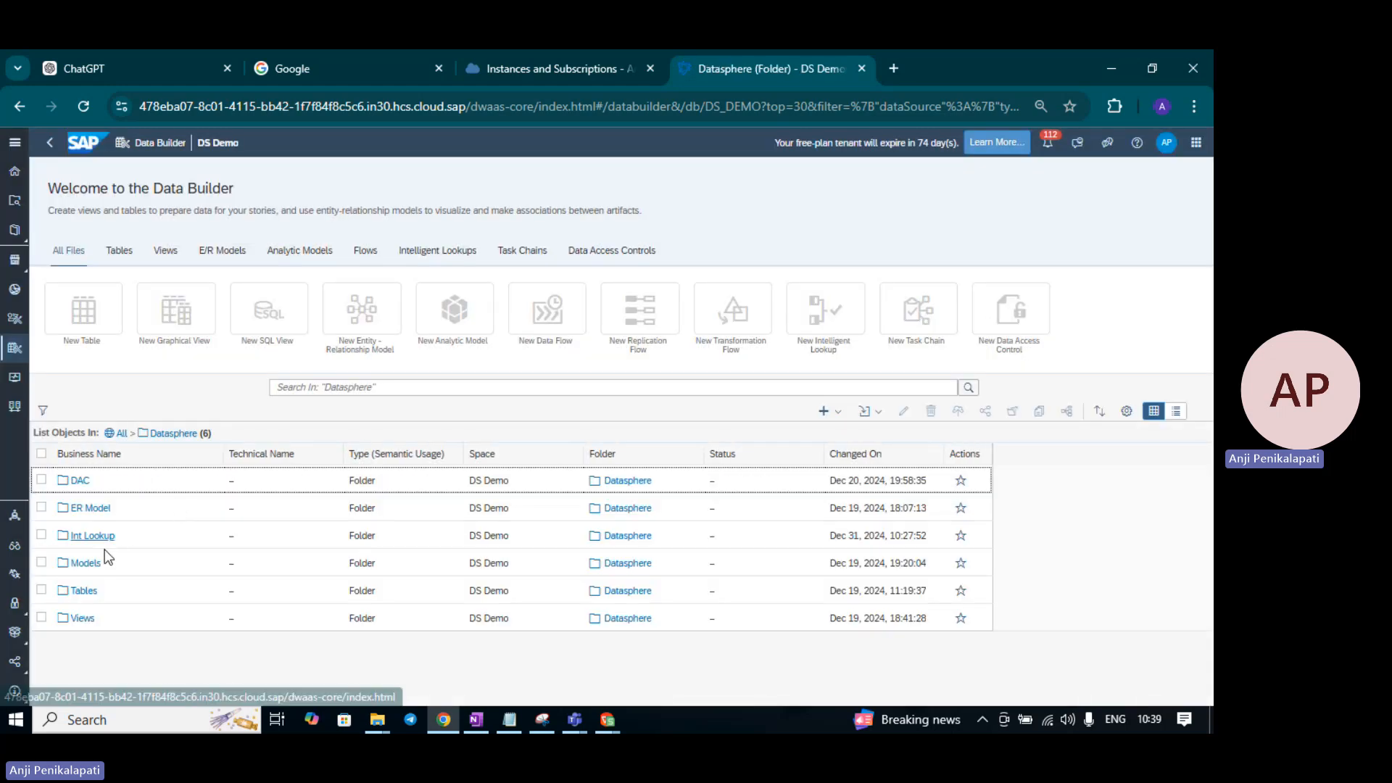
left_click(82, 592)
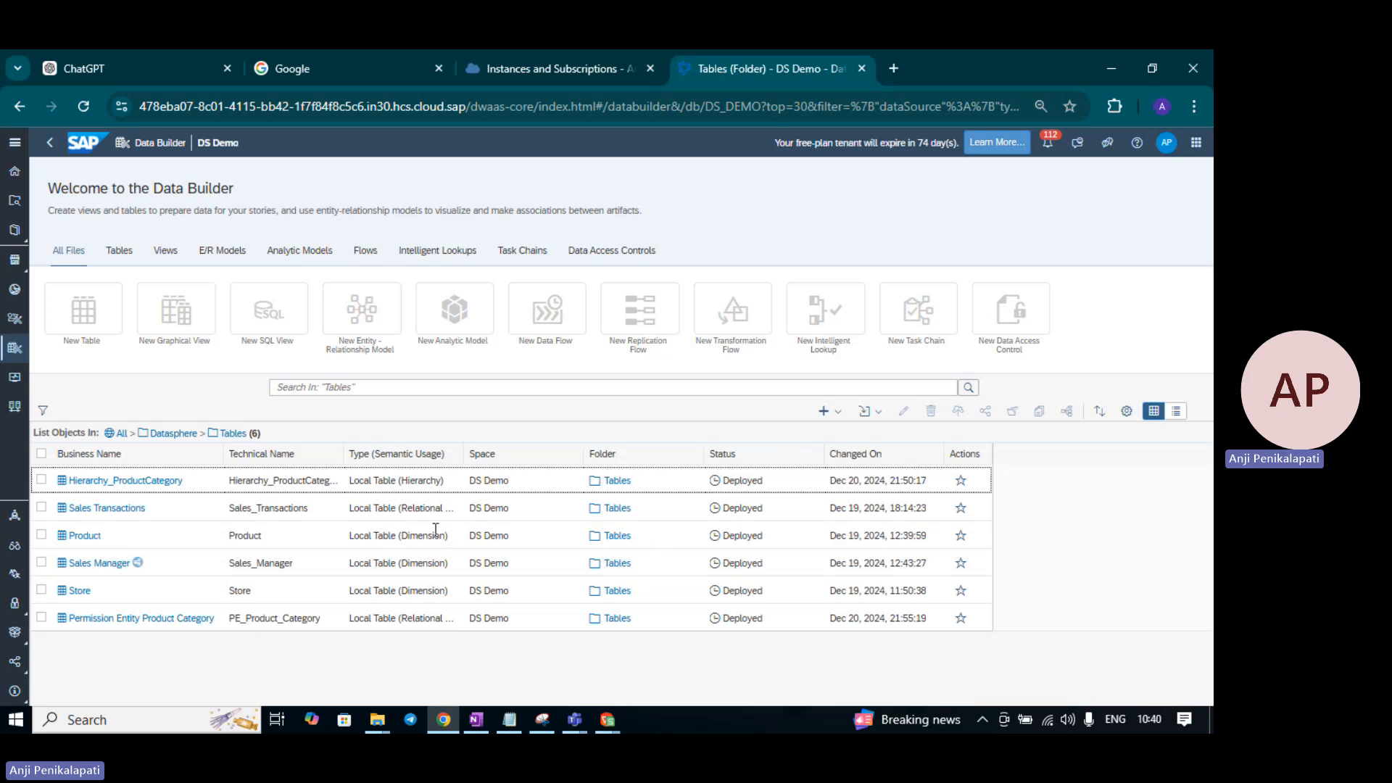
- Import Store data.csv as a new Store data dataset with 8 columns and 220 rows
left_click(839, 417)
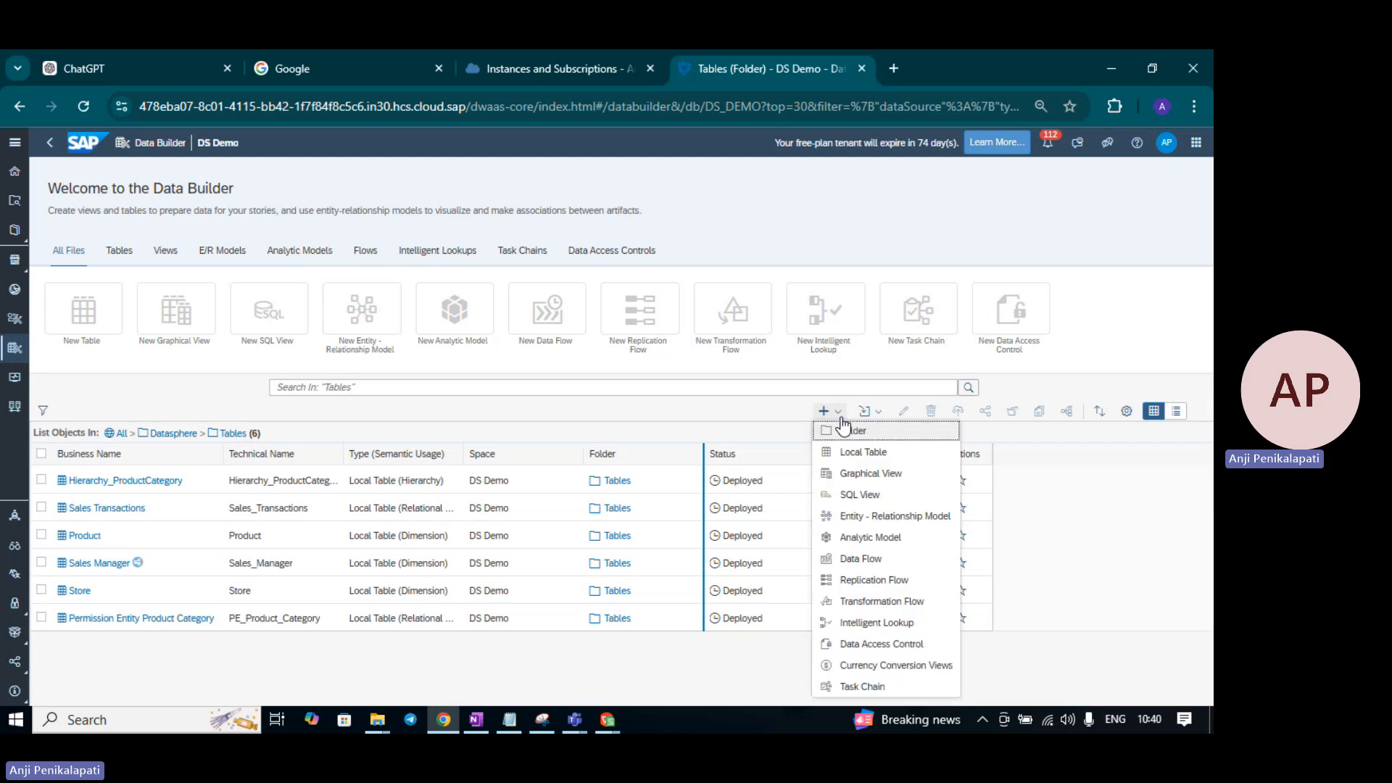
left_click(719, 407)
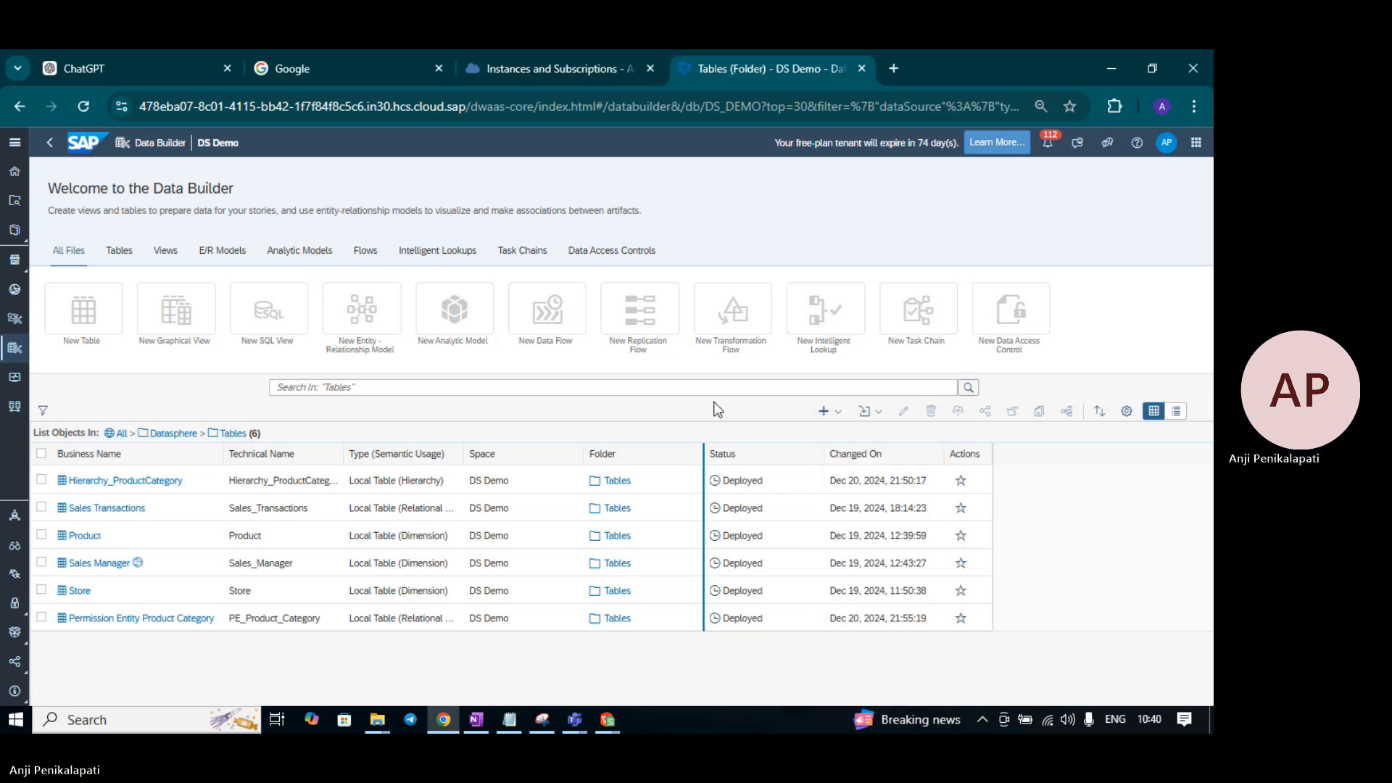
left_click(877, 422)
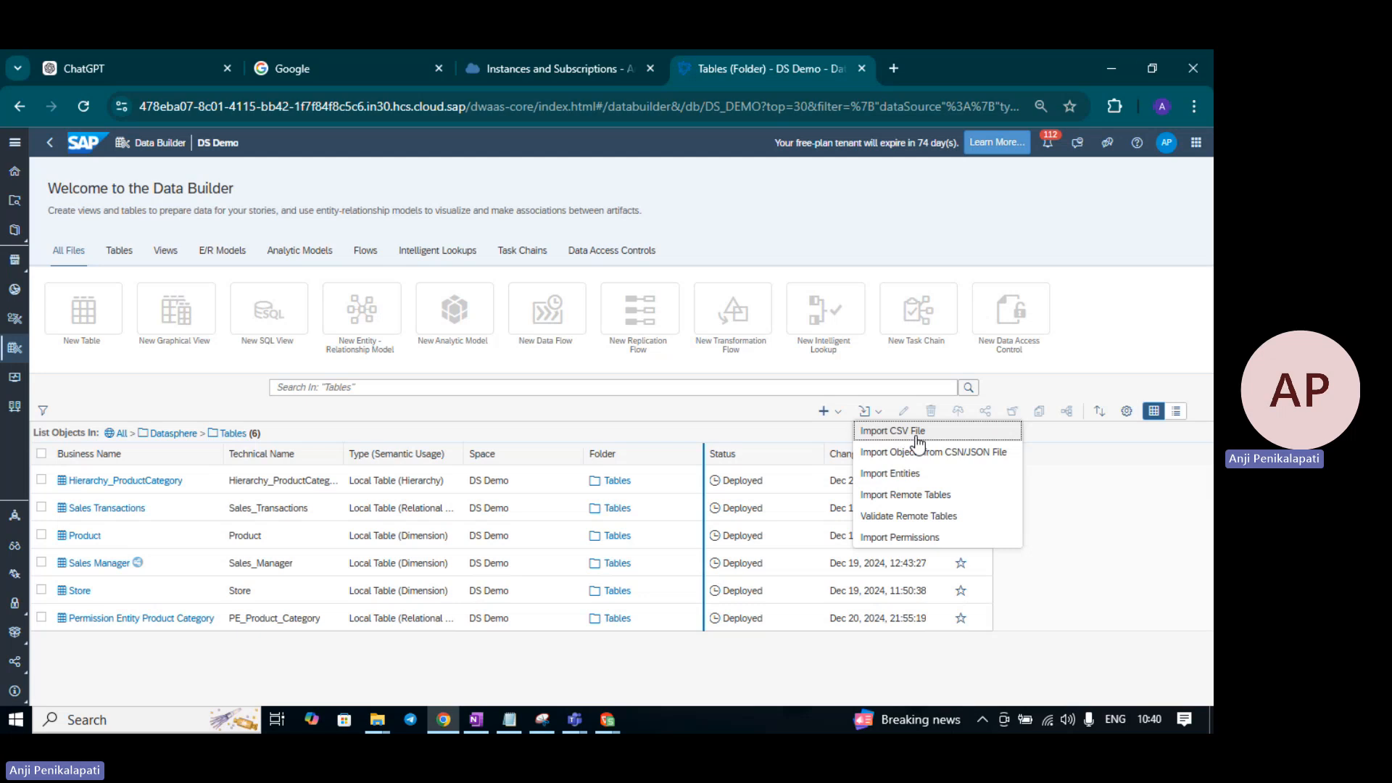
left_click(917, 435)
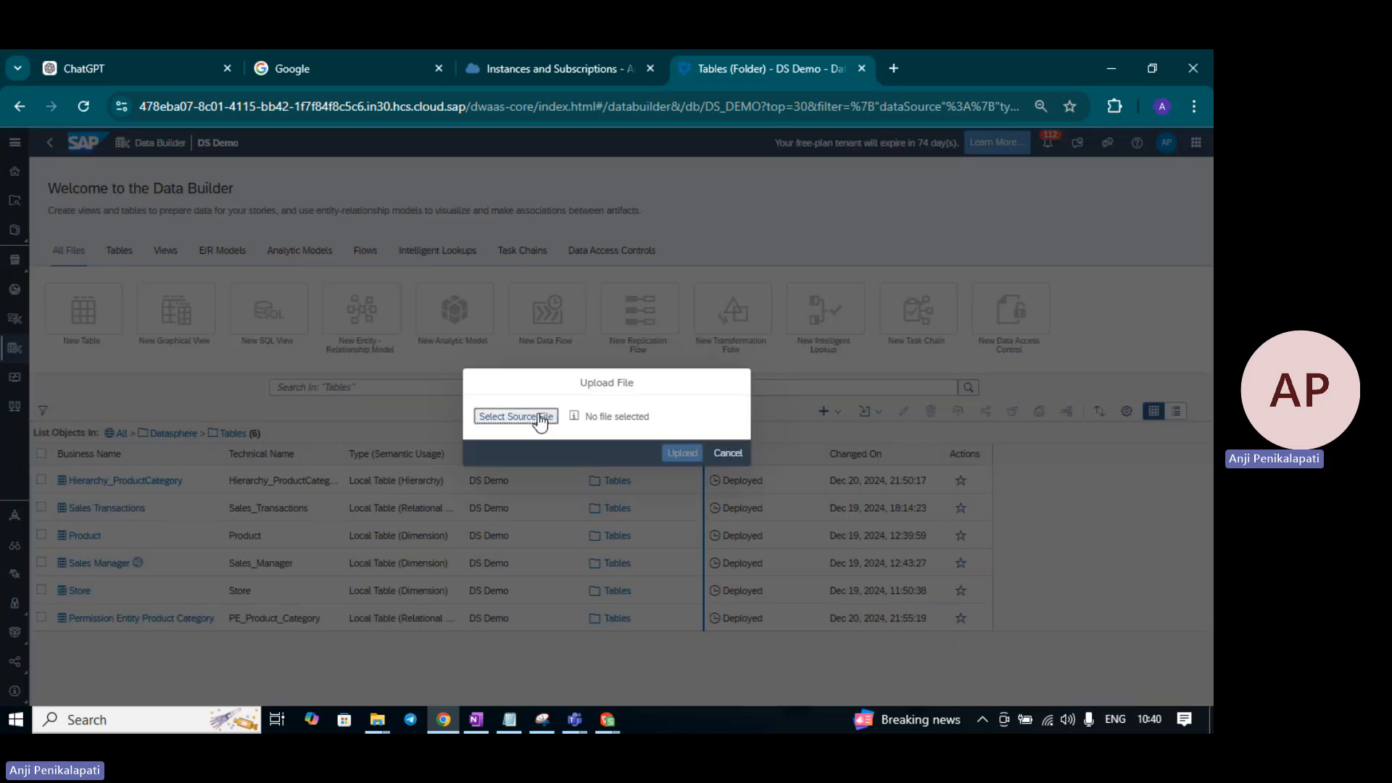
left_click(540, 418)
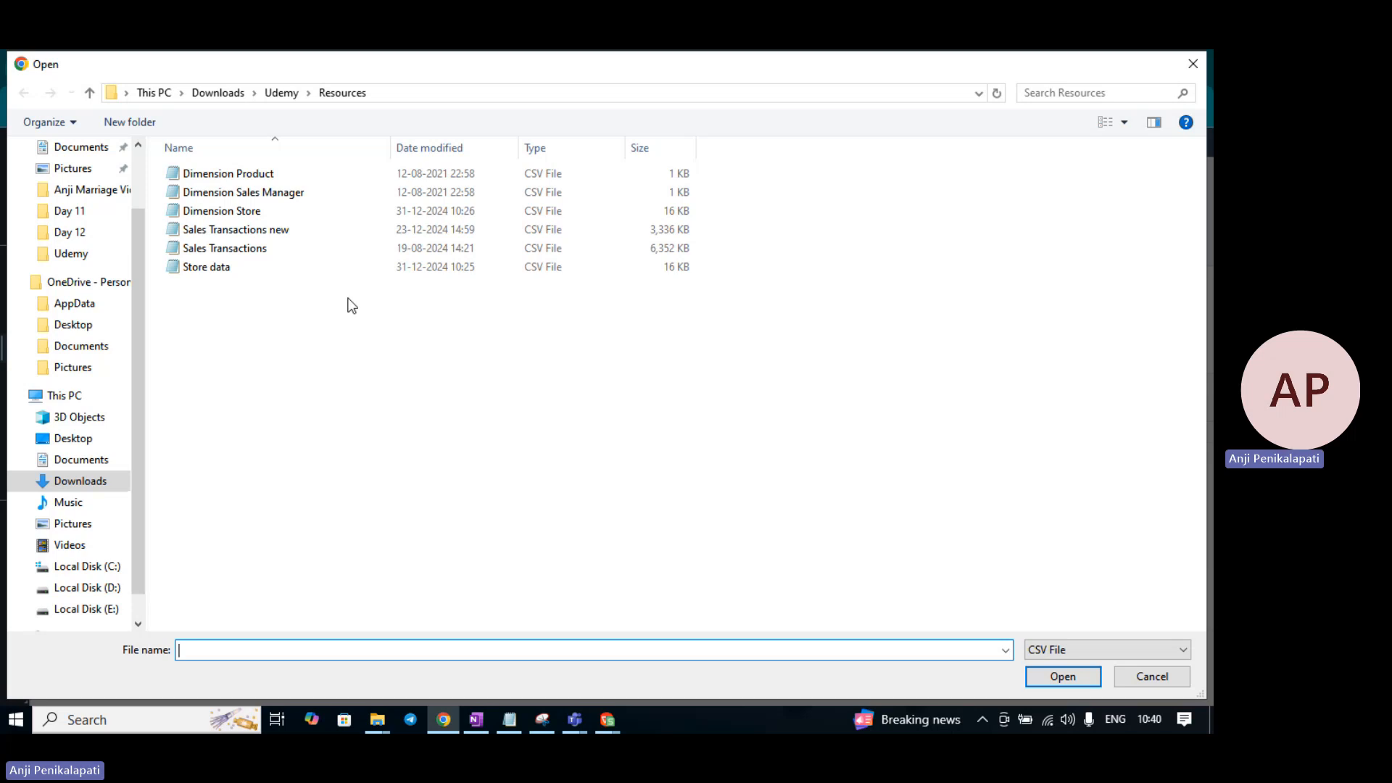
left_click(232, 267)
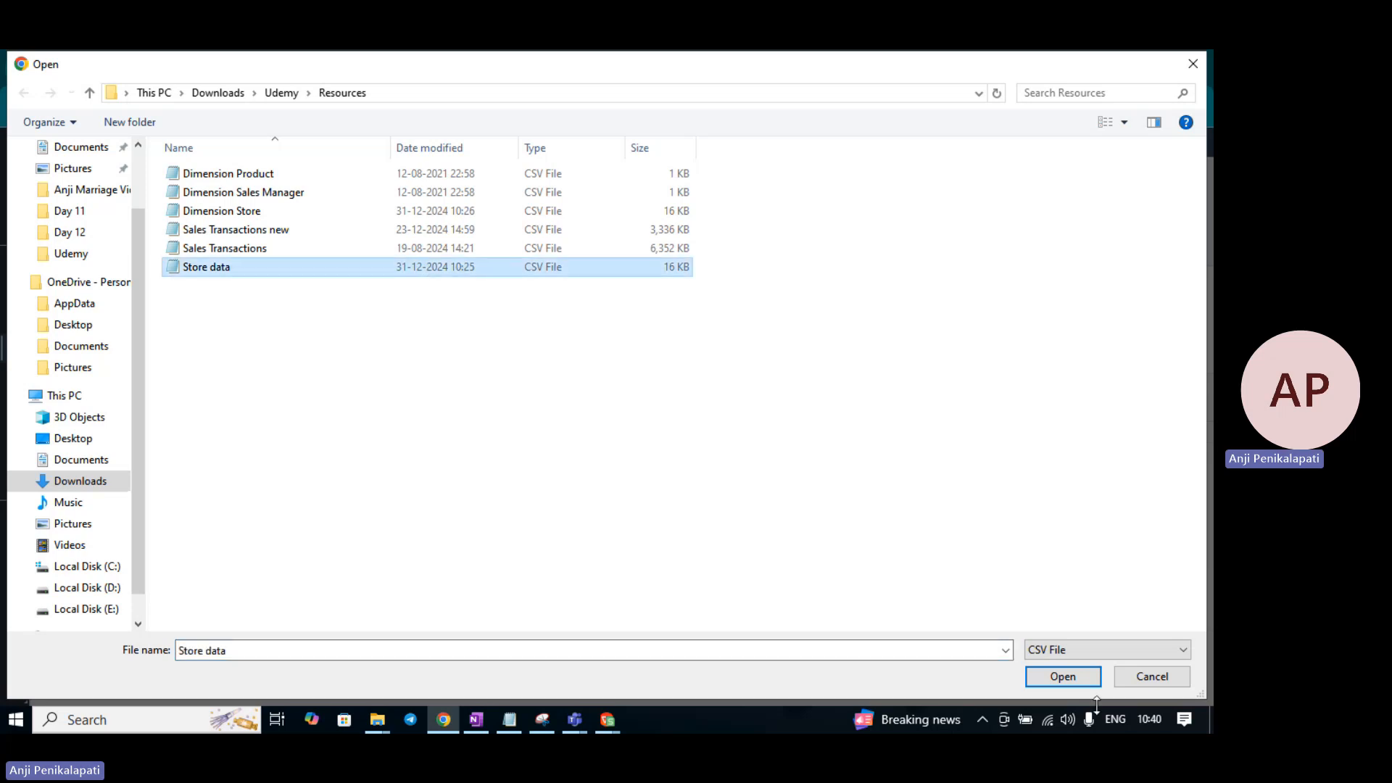
left_click(1076, 680)
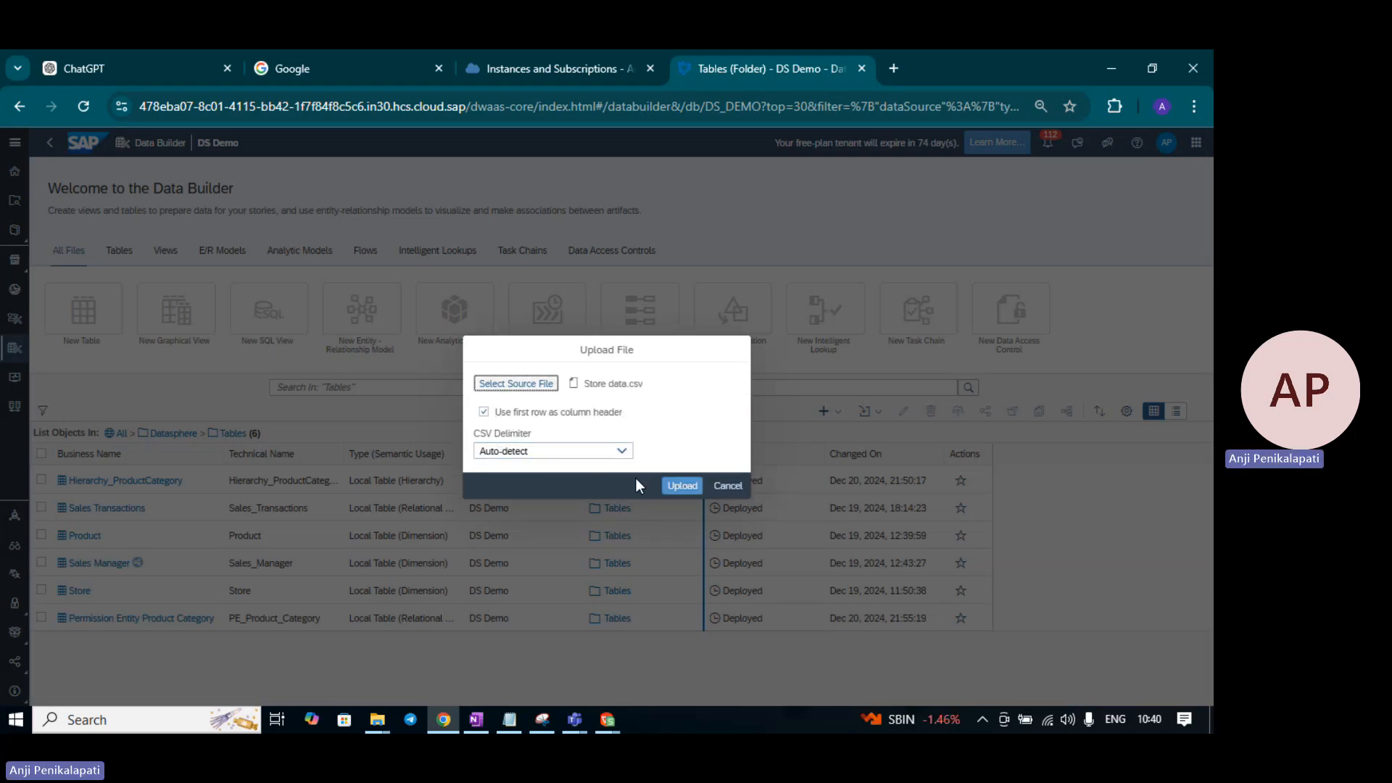
left_click(690, 489)
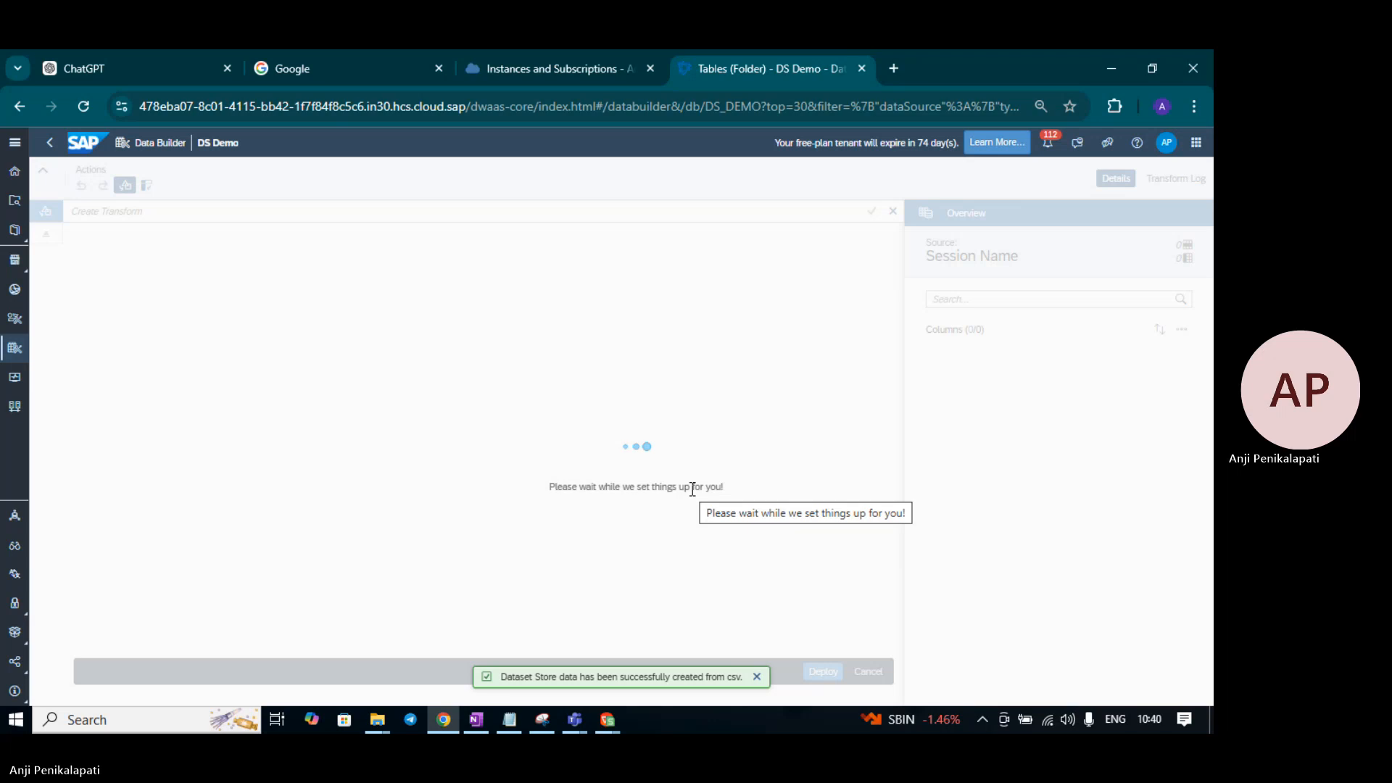
- Make Store_ID the key column of the Store data dataset
scroll(555, 458, "down", 6)
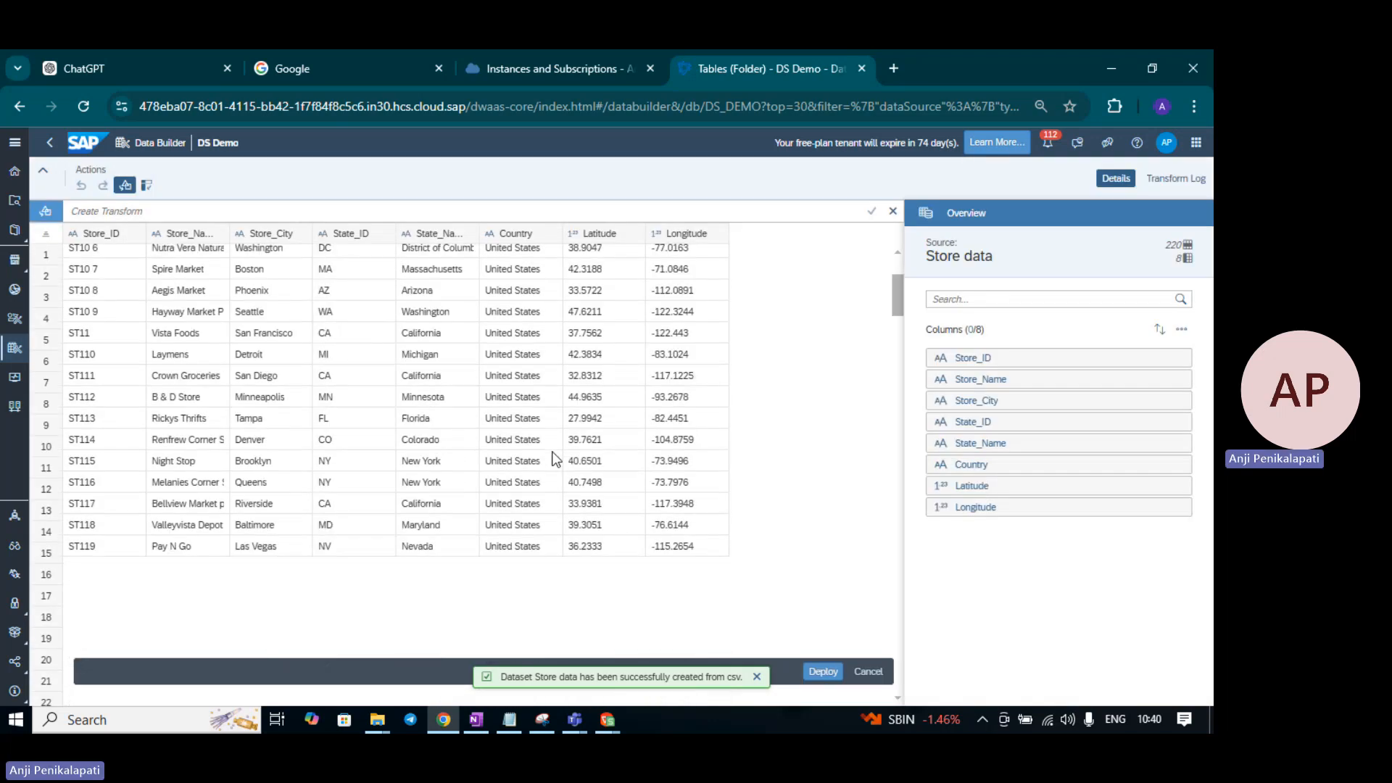
scroll(553, 453, "down", 5)
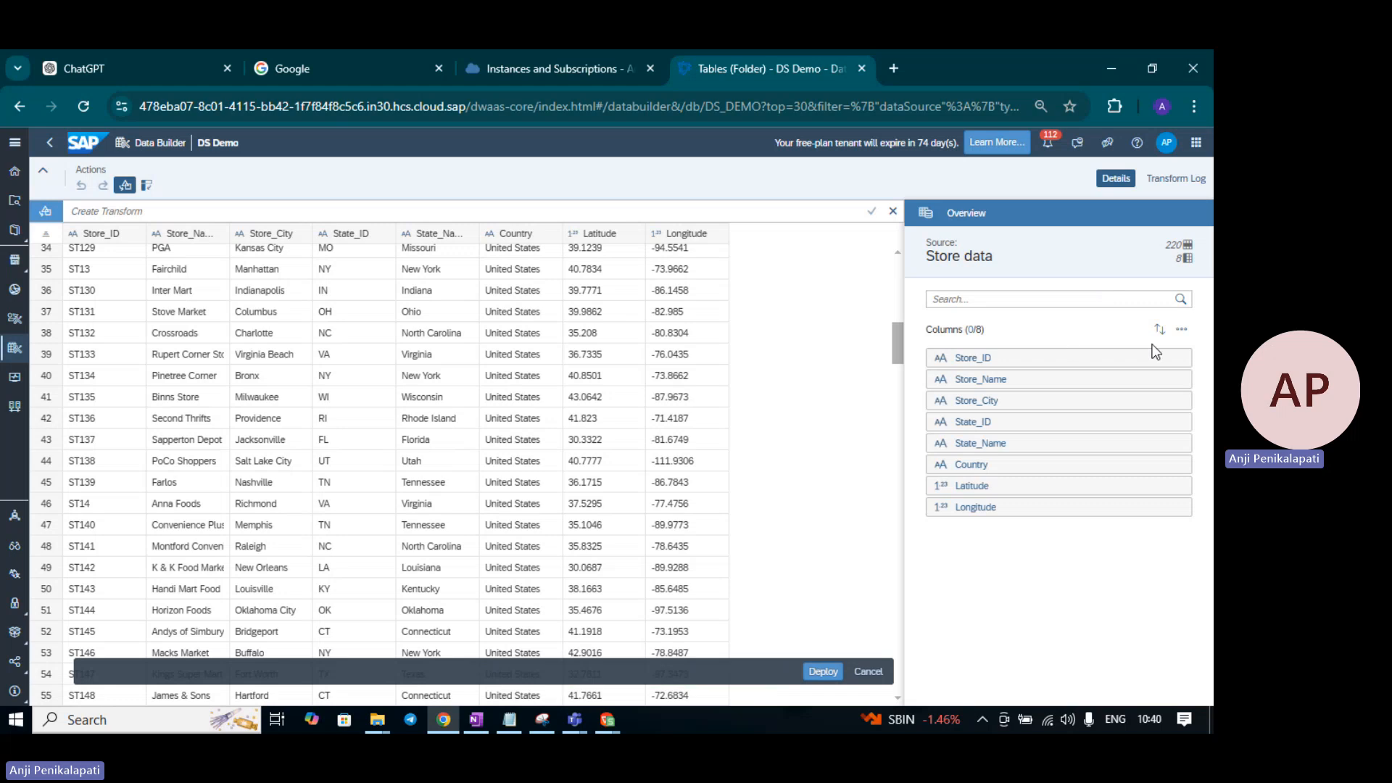
left_click(1179, 359)
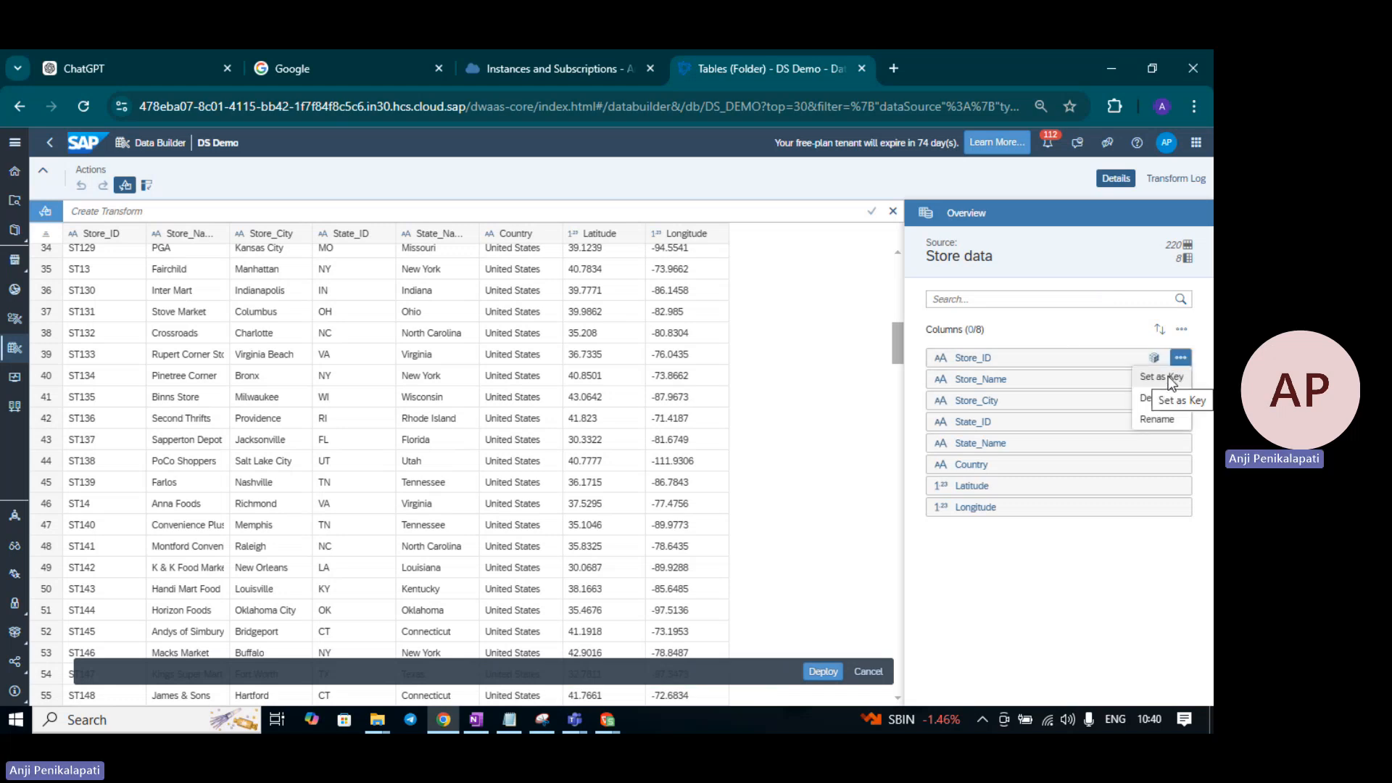
left_click(1180, 359)
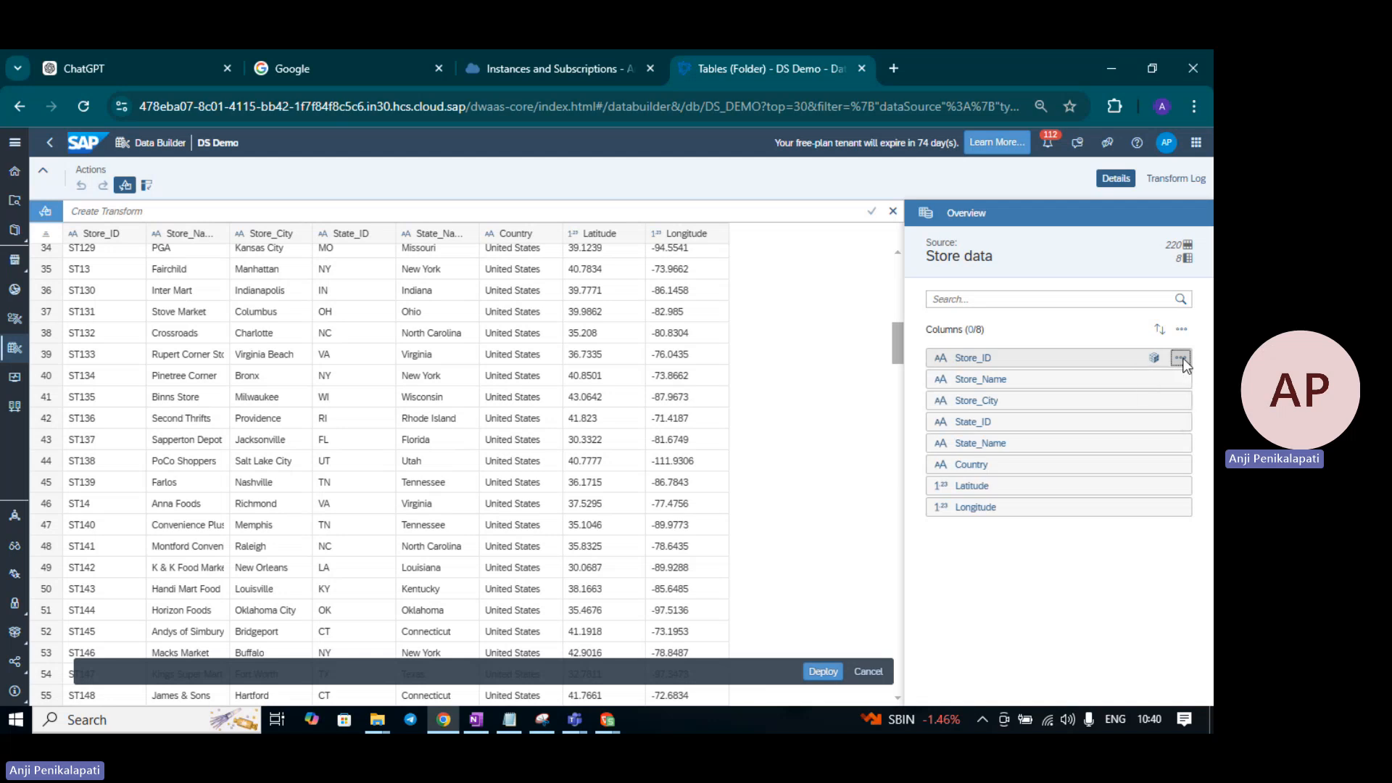
left_click(1181, 361)
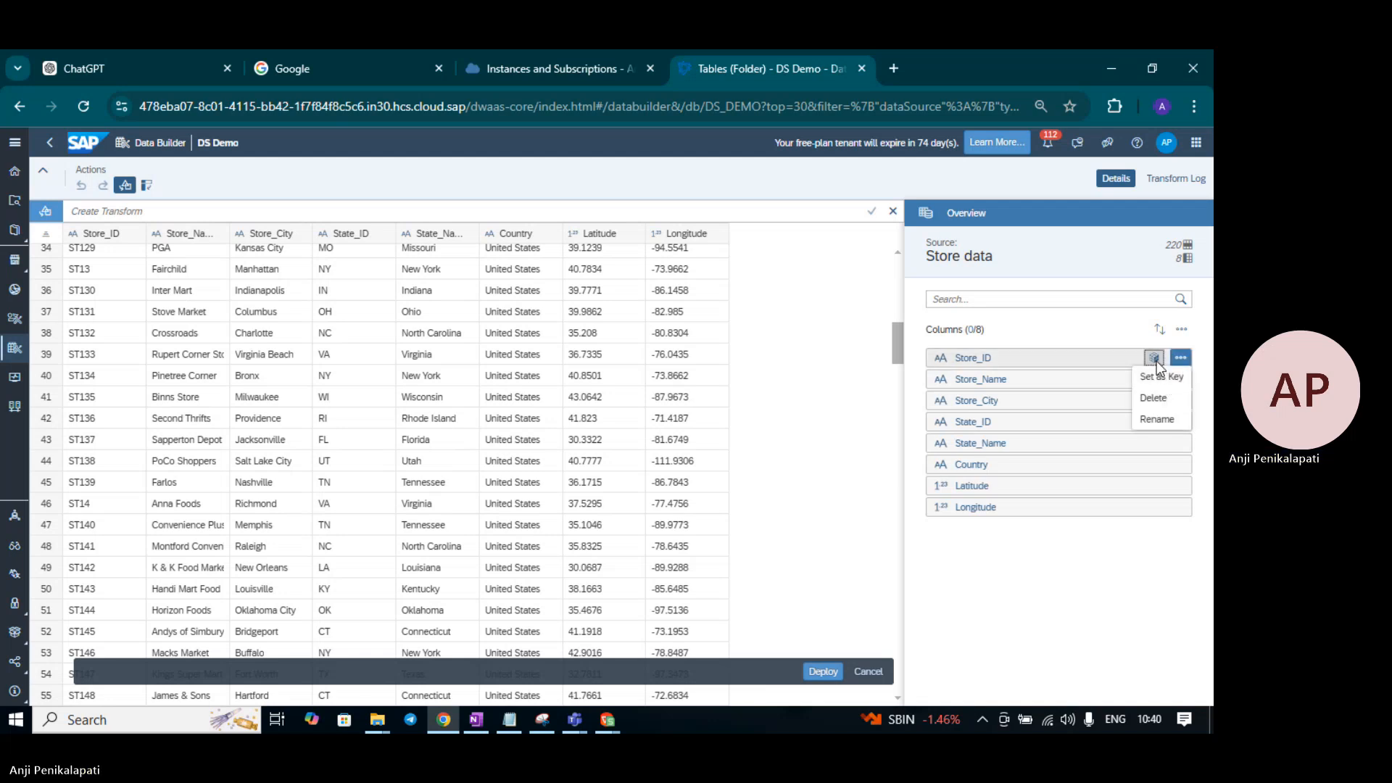
left_click(1155, 361)
left_click(937, 328)
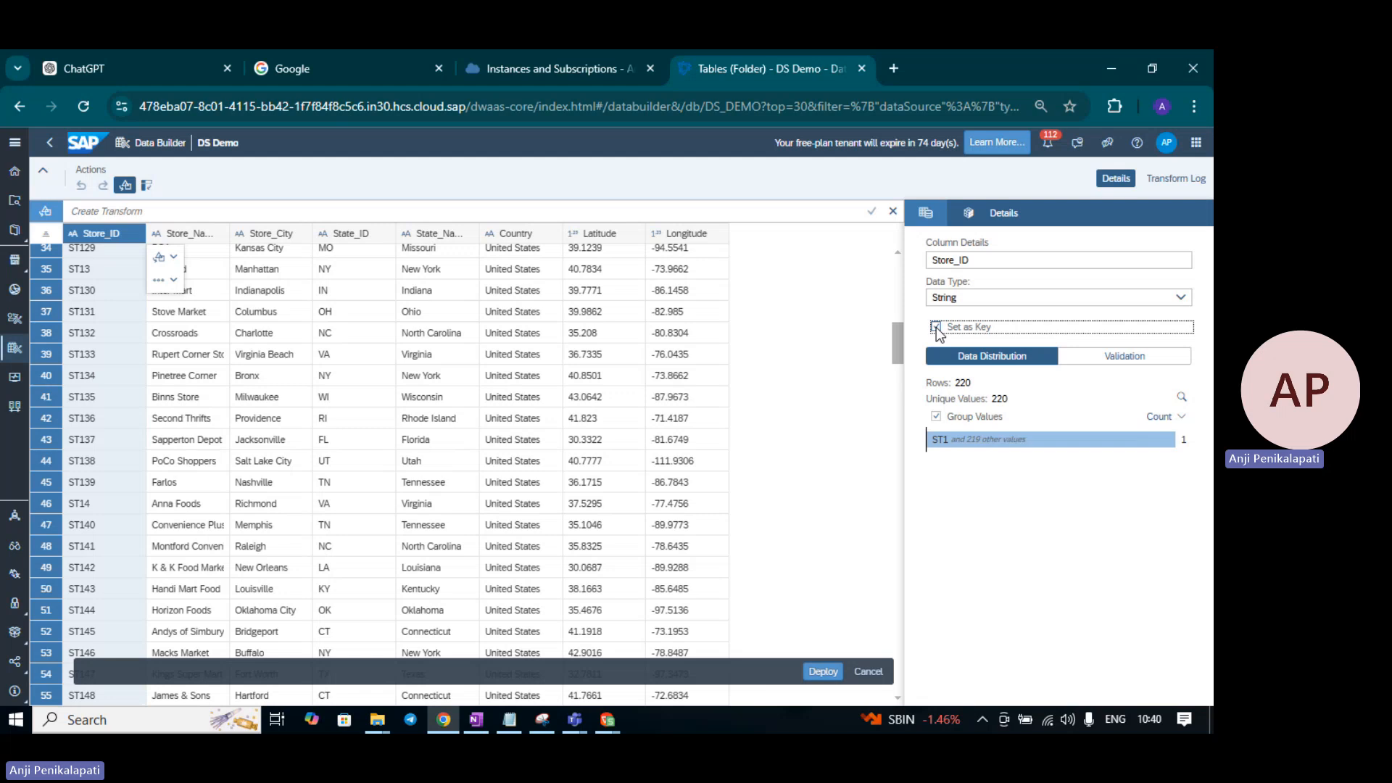
left_click(924, 214)
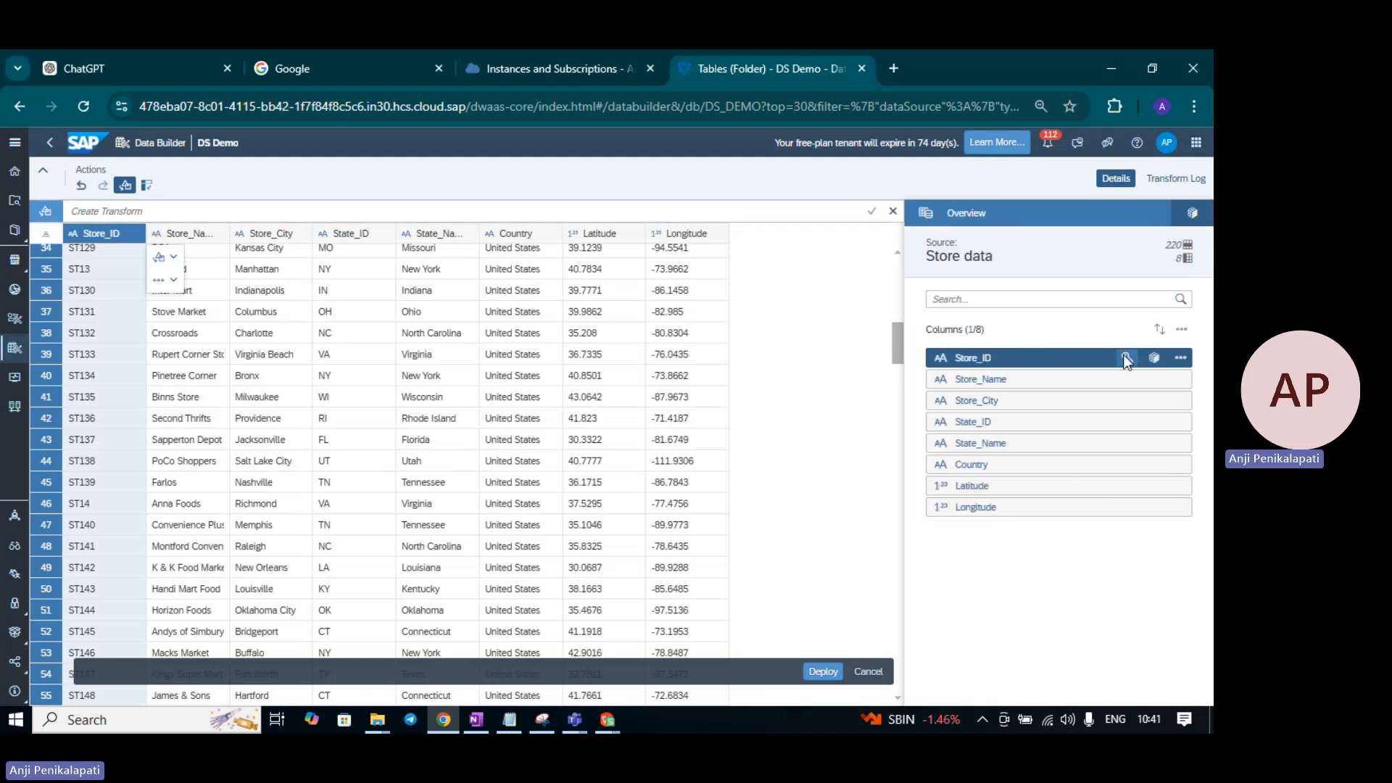
left_click(825, 674)
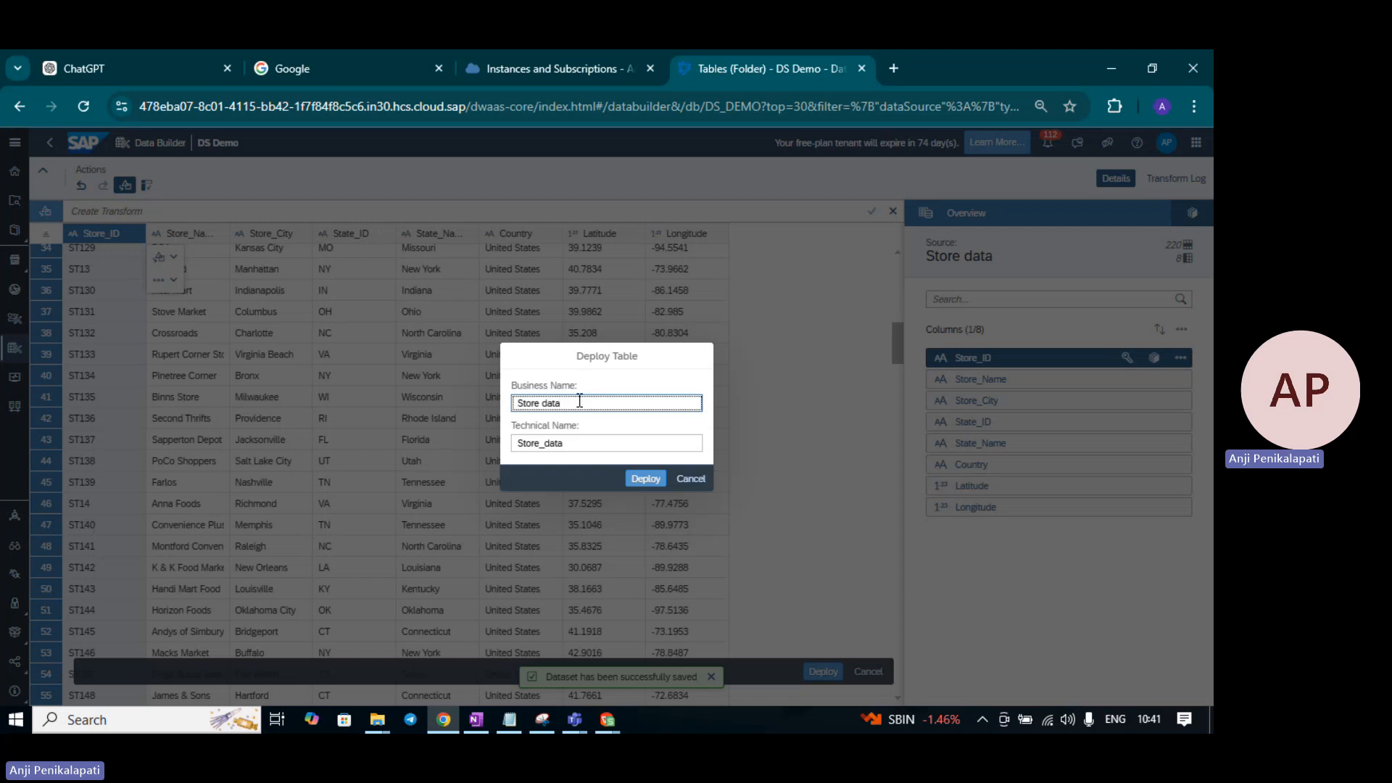
- Deploy Store data as local table Store_data, the seventh table in Tables
left_click(644, 479)
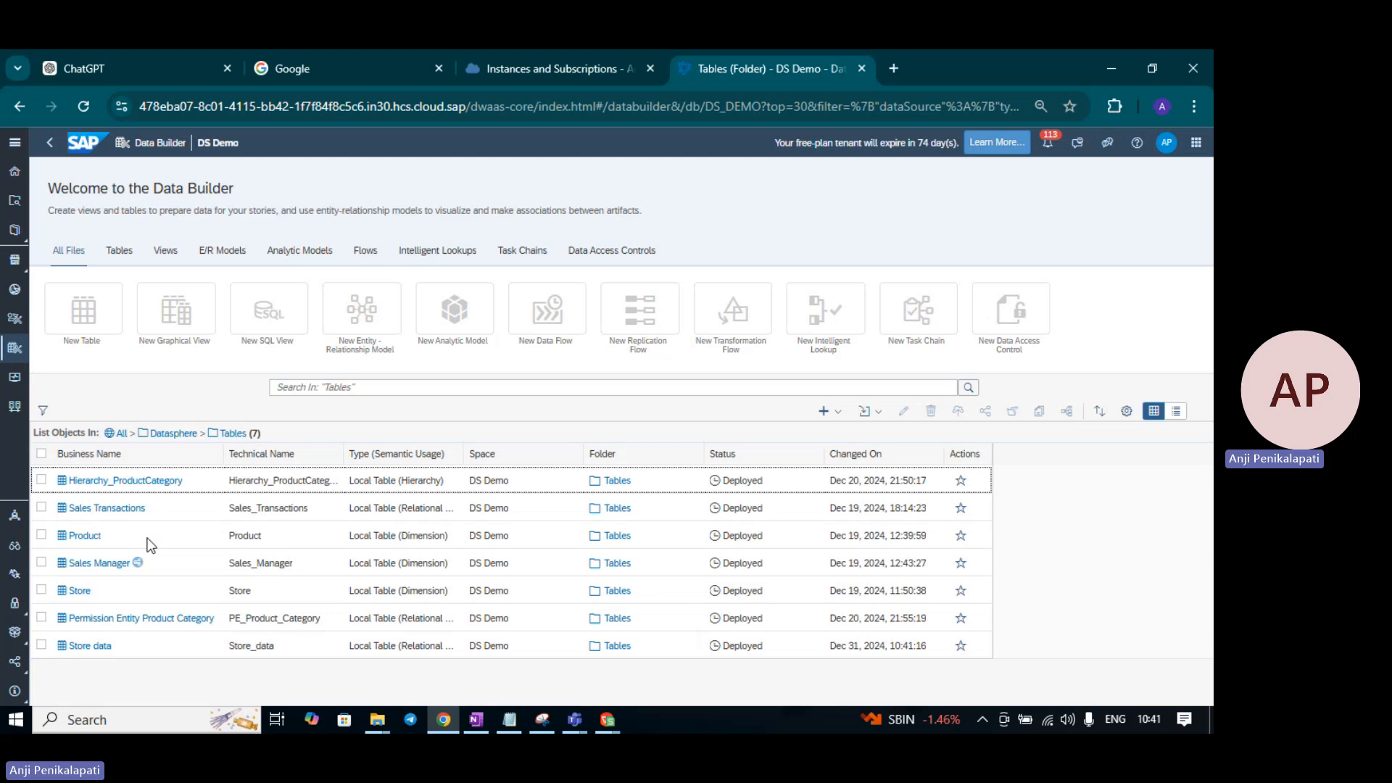
- Reopen Intelligent Lookup1 from the Datasphere Int Lookup folder
left_click(171, 435)
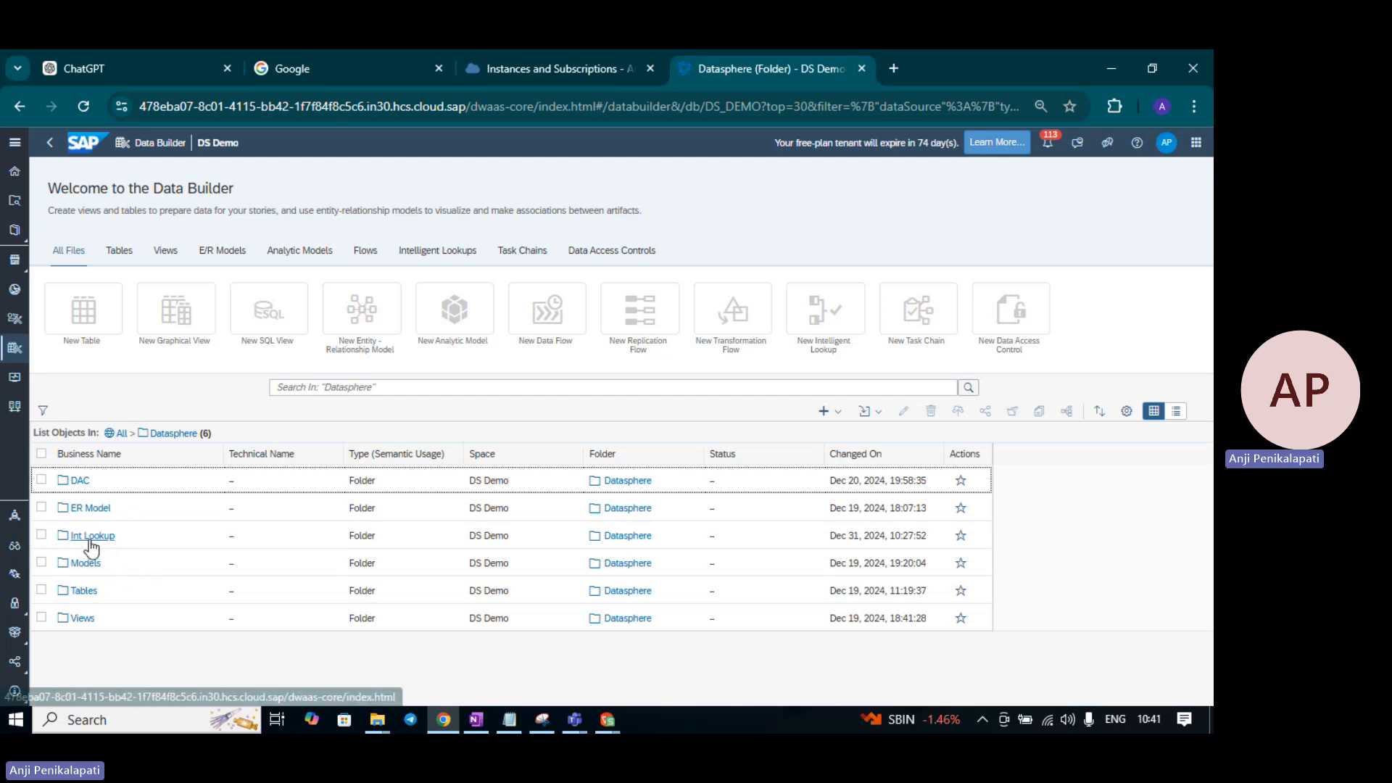
left_click(89, 538)
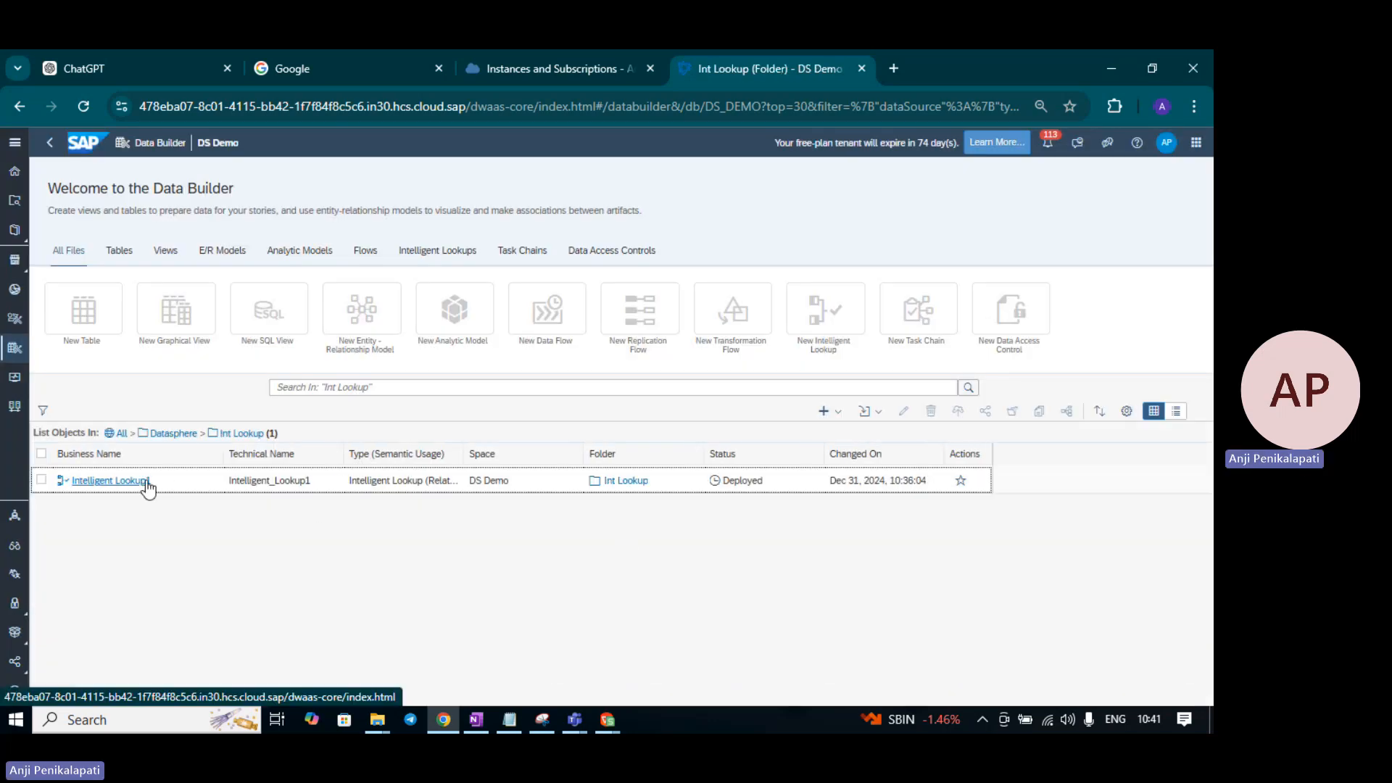
left_click(146, 482)
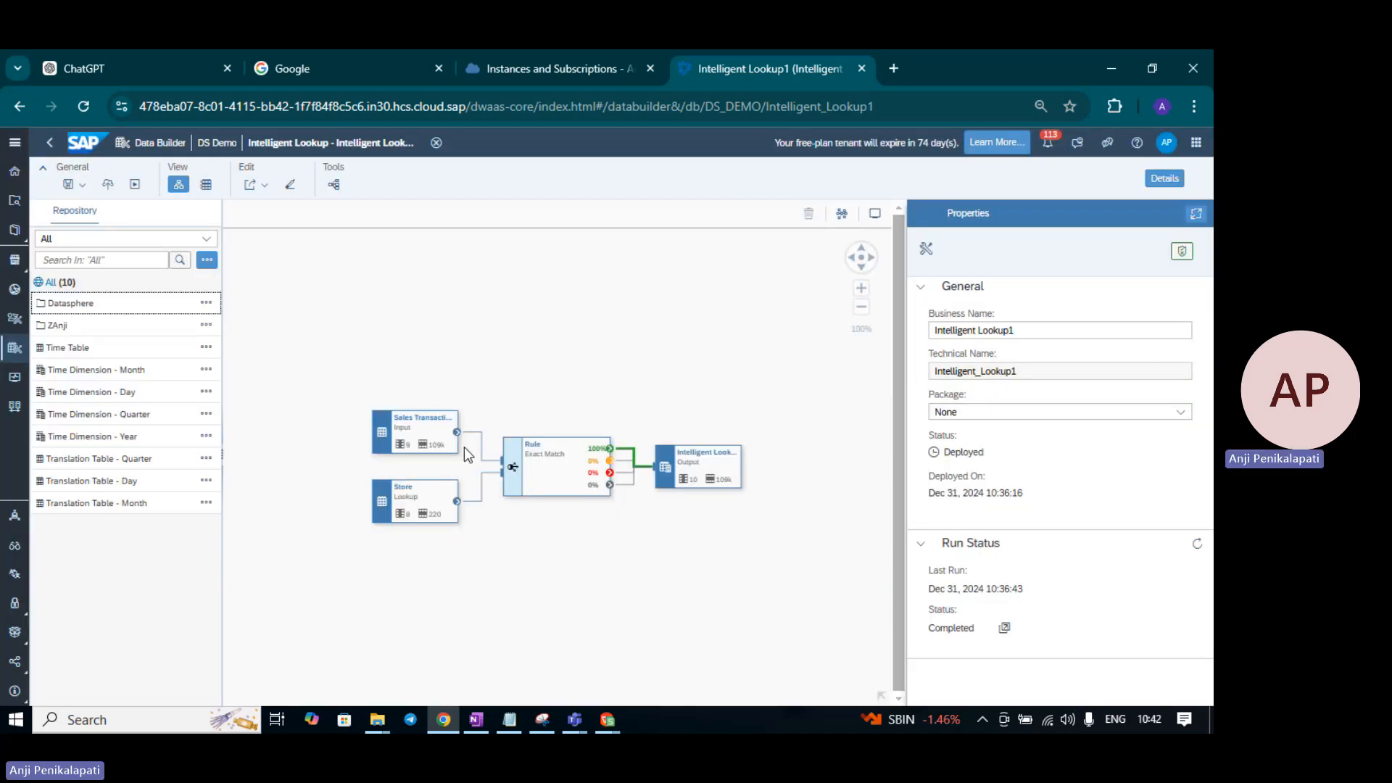
- Drop the Store data table from Datasphere > Tables onto the Store lookup node
left_click(404, 513)
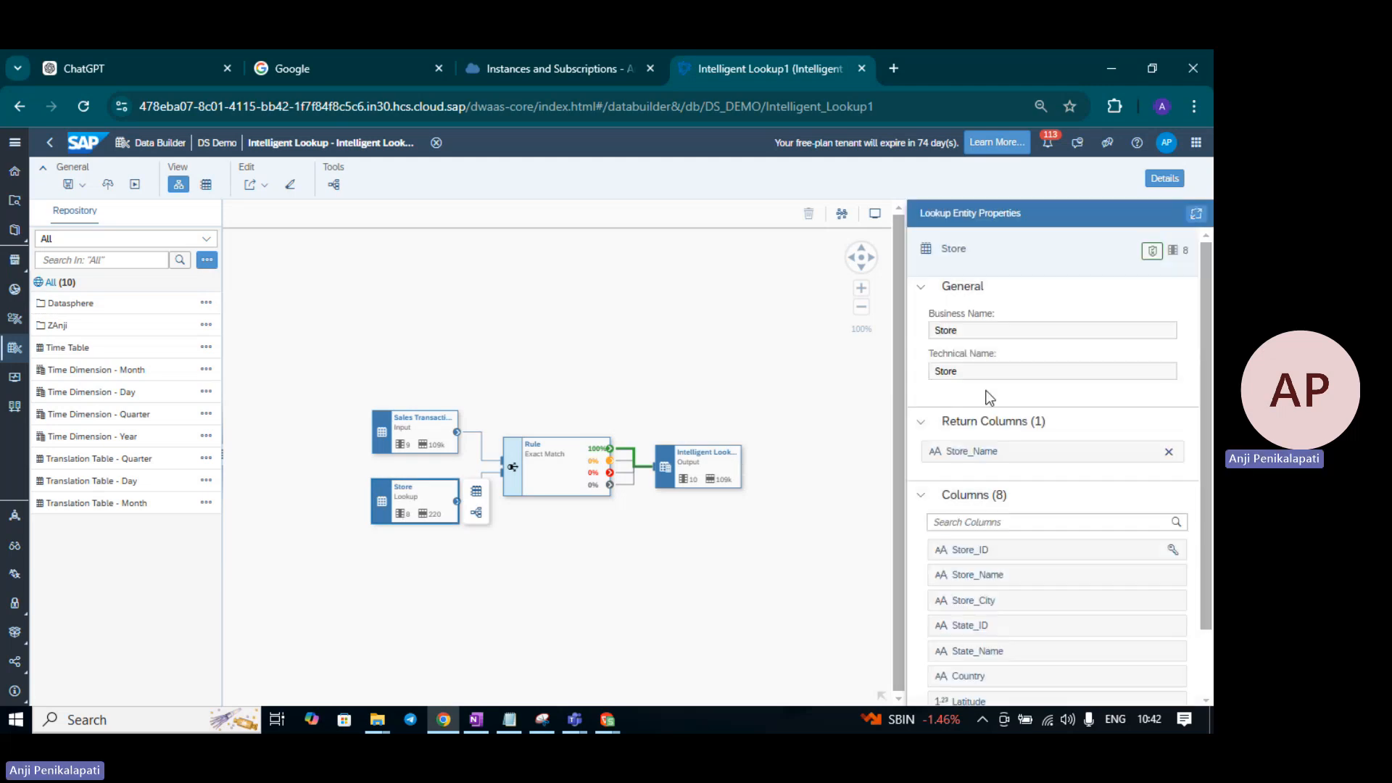
left_click(91, 303)
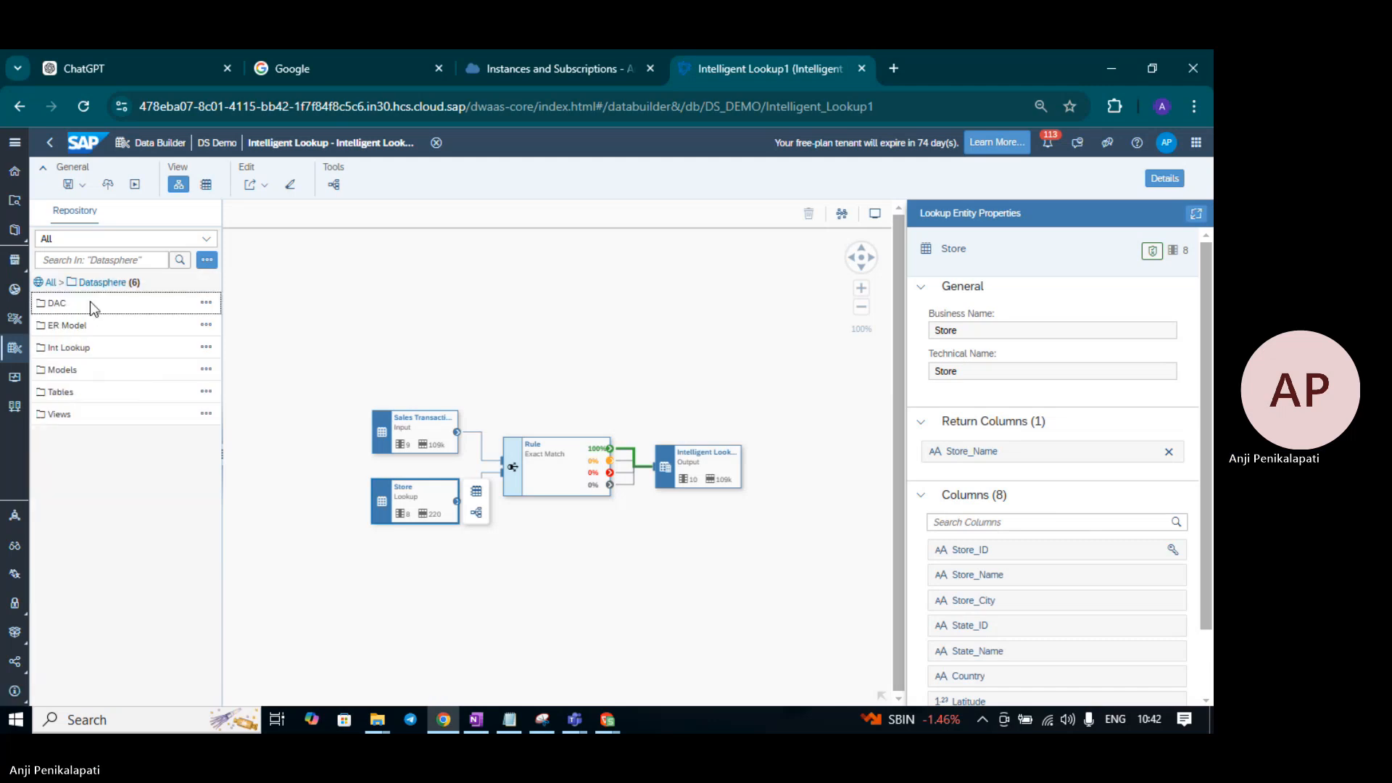
left_click(63, 391)
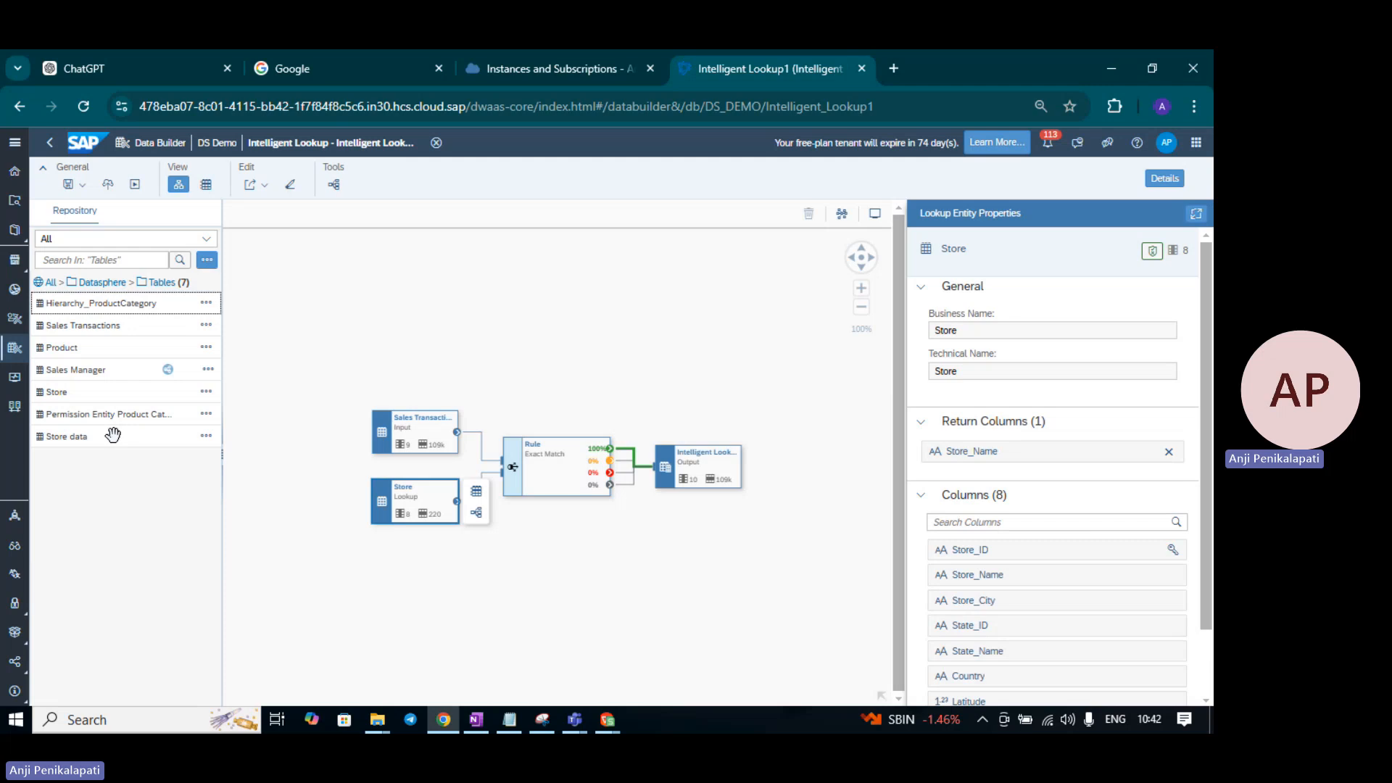
left_click_drag(109, 436, 233, 465)
left_click_drag(316, 482, 417, 504)
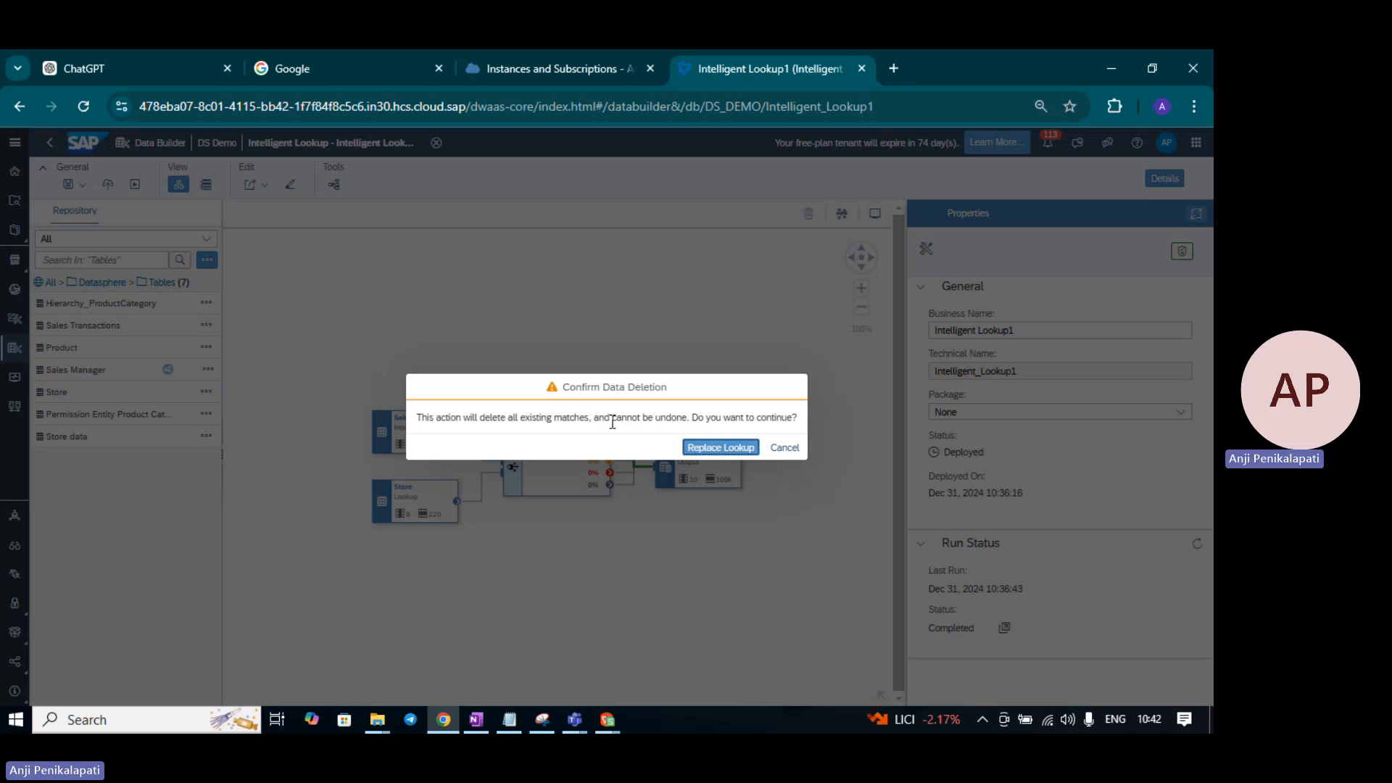
- Confirm Replace Lookup so Store data becomes the lookup, deleting previous matches
left_click(733, 451)
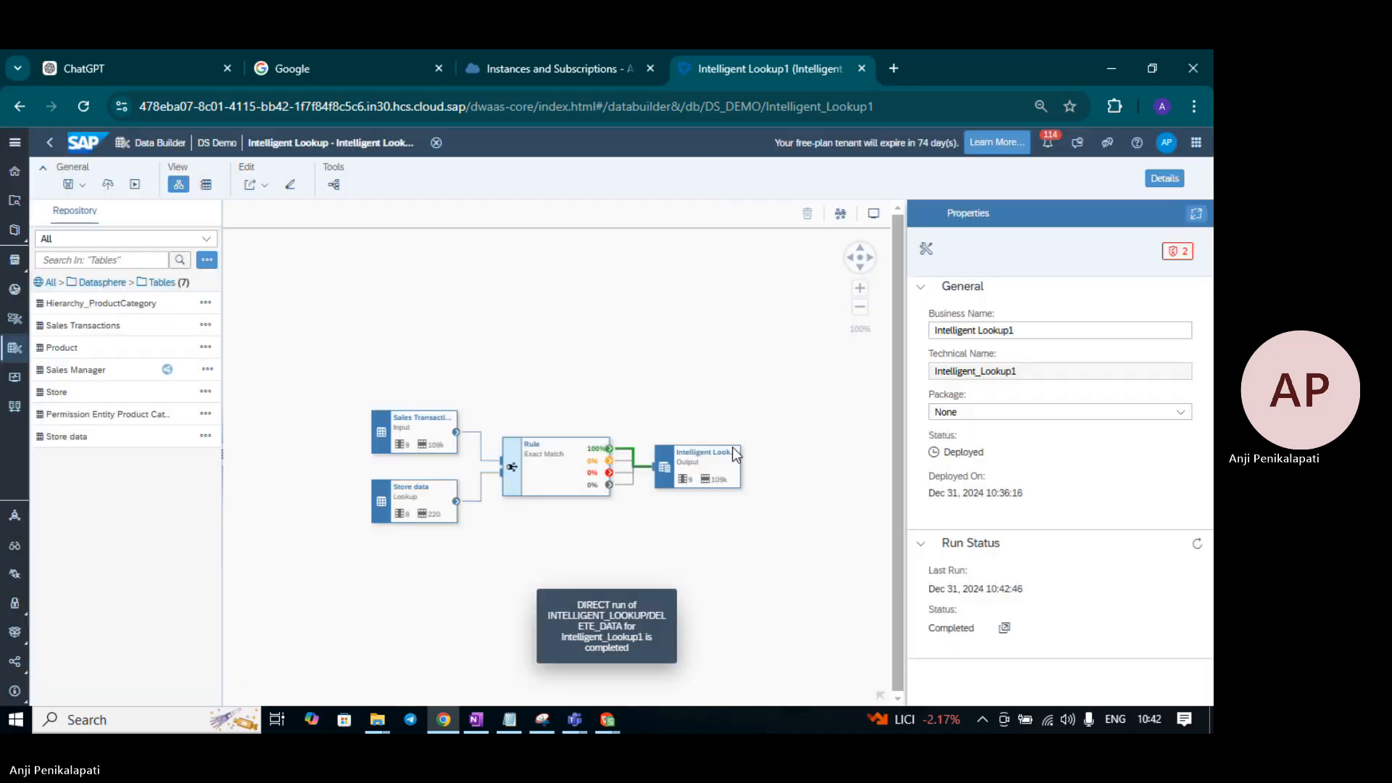
left_click(452, 483)
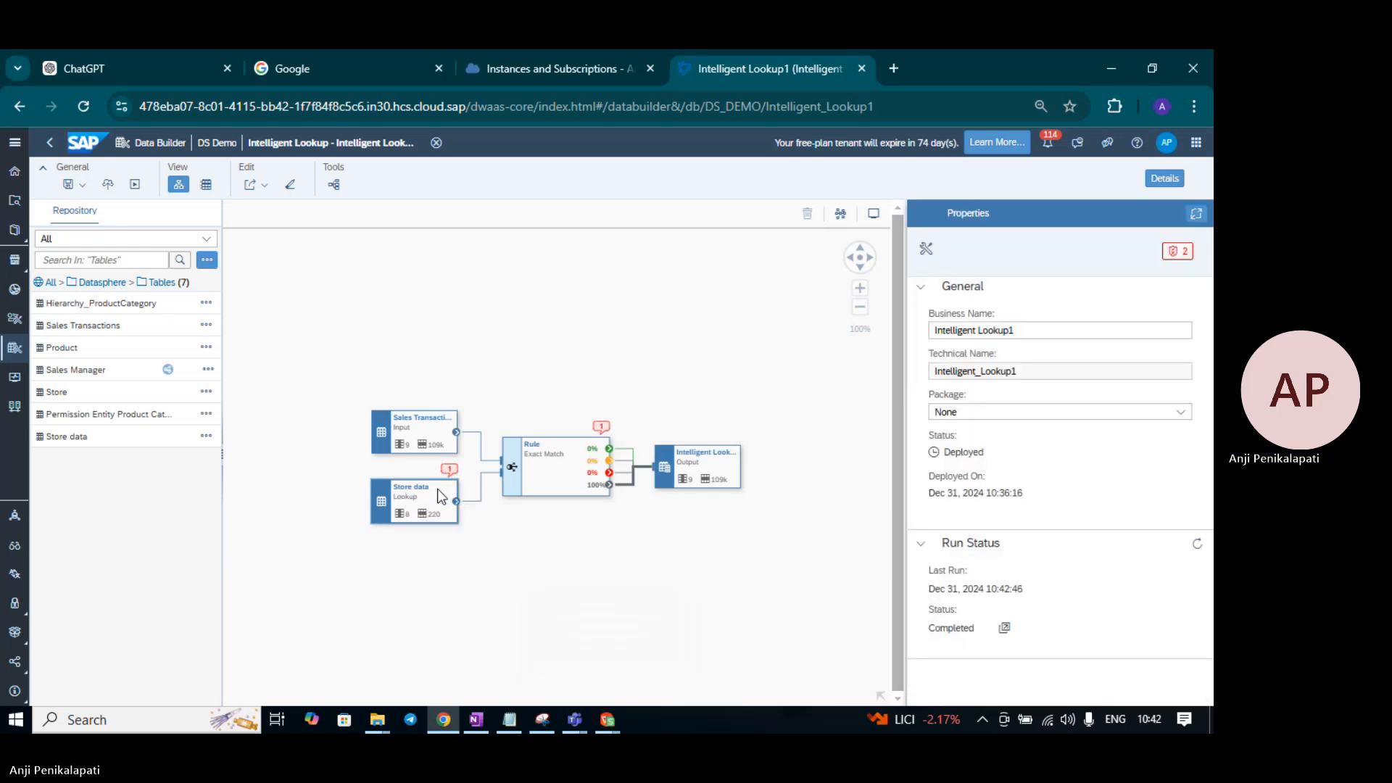
left_click(437, 489)
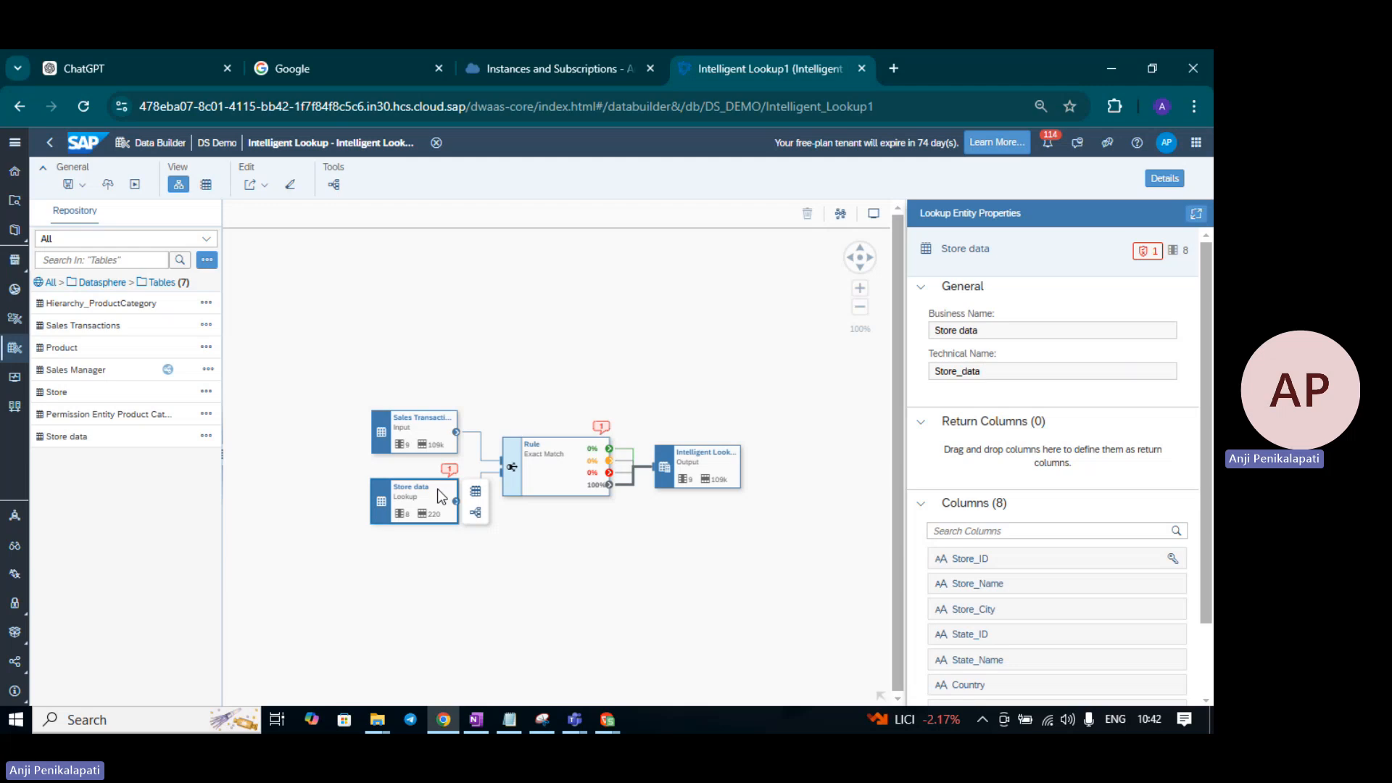
- Add Store_Name as a return column of the Store data lookup, clearing its error
left_click(1147, 250)
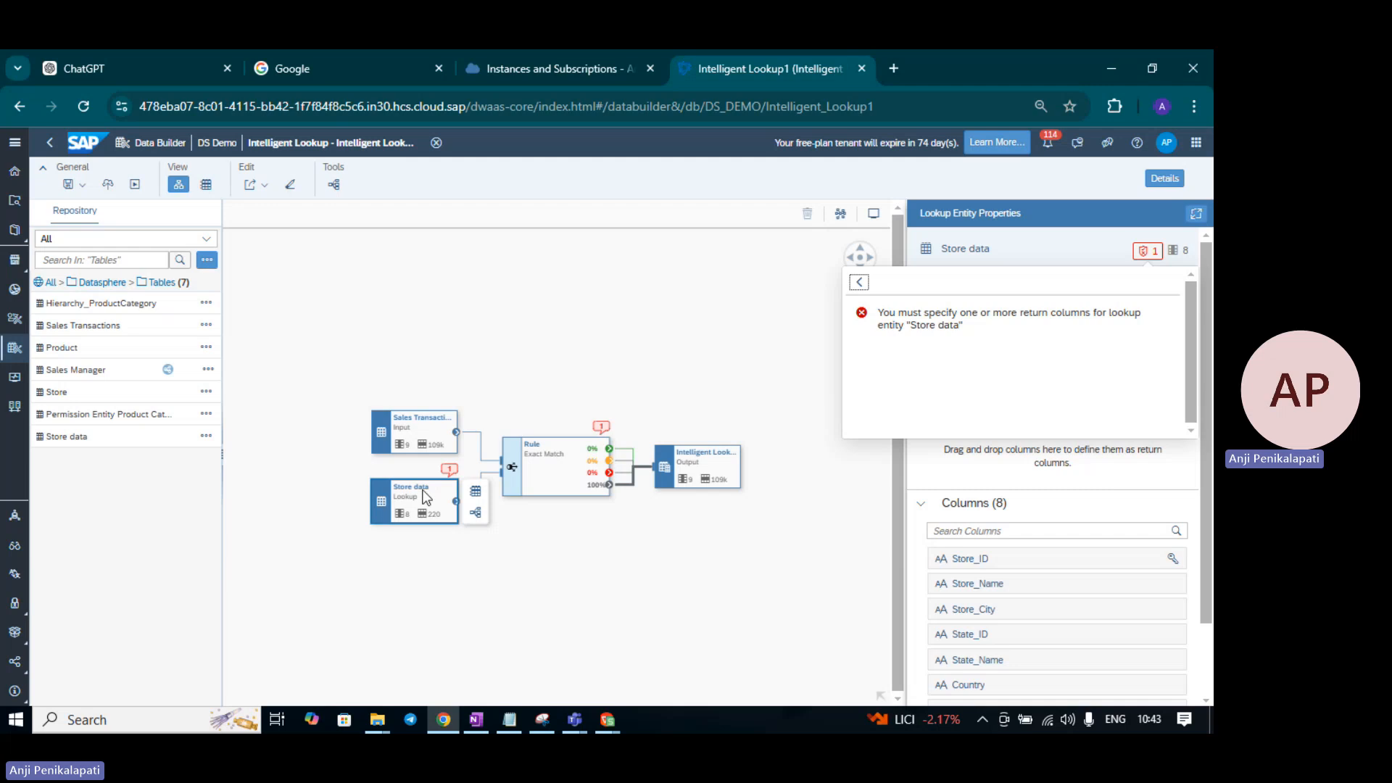
left_click(424, 493)
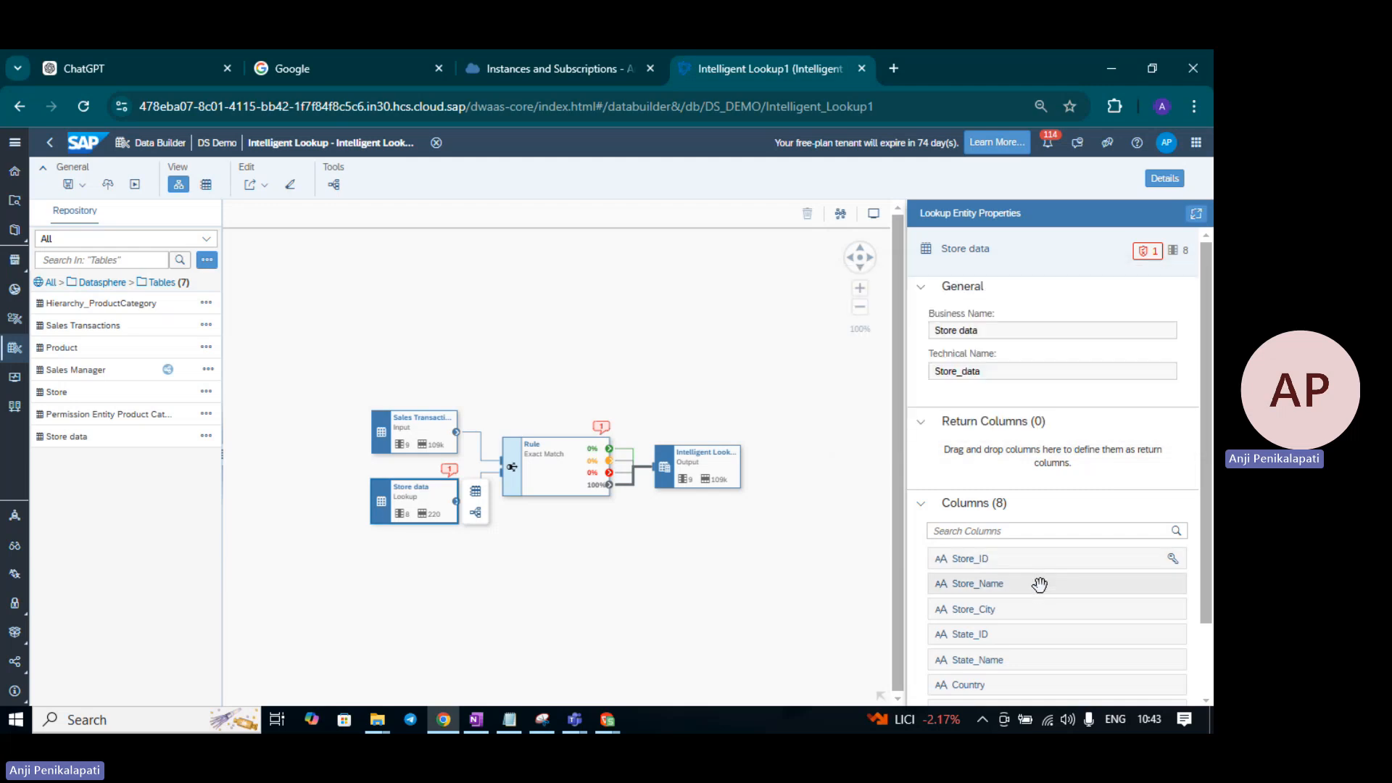
left_click(1068, 584)
left_click_drag(1068, 585, 1078, 454)
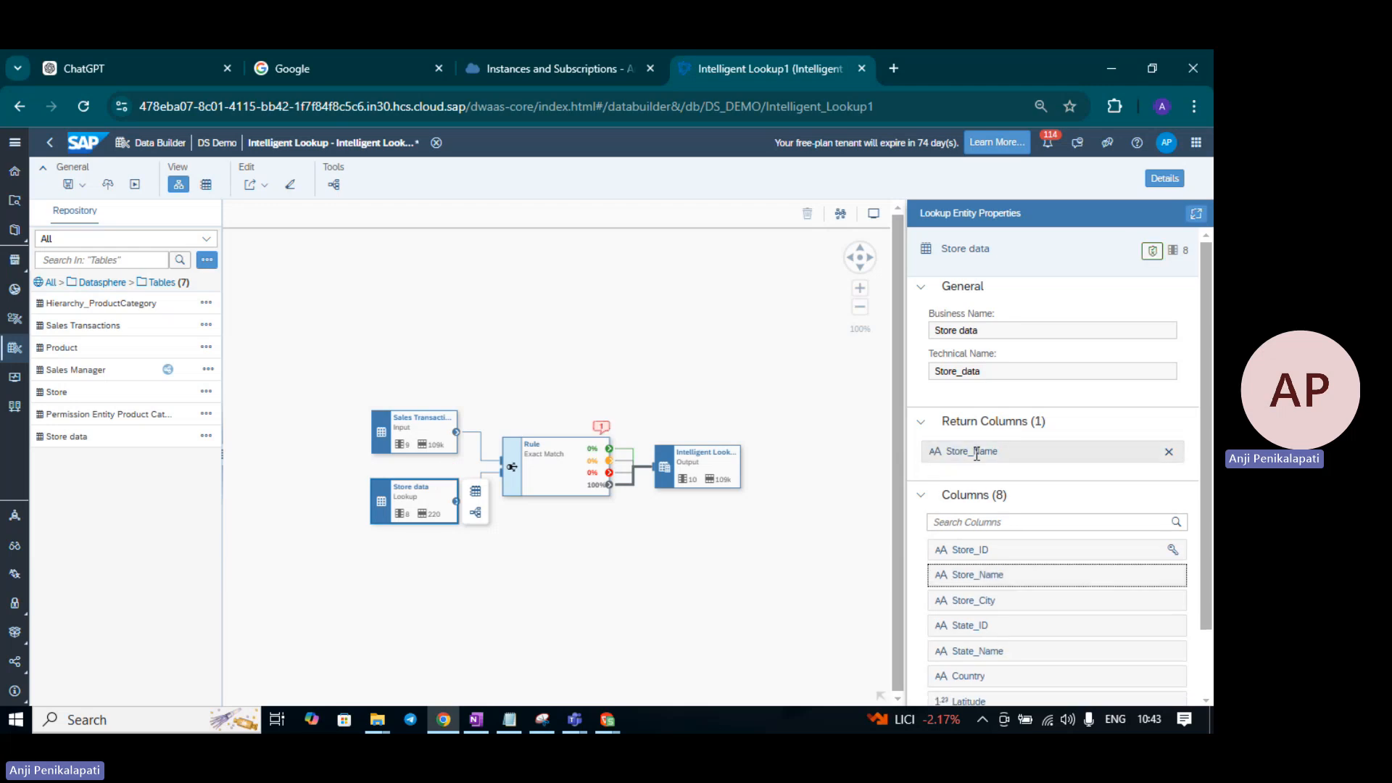
left_click(569, 457)
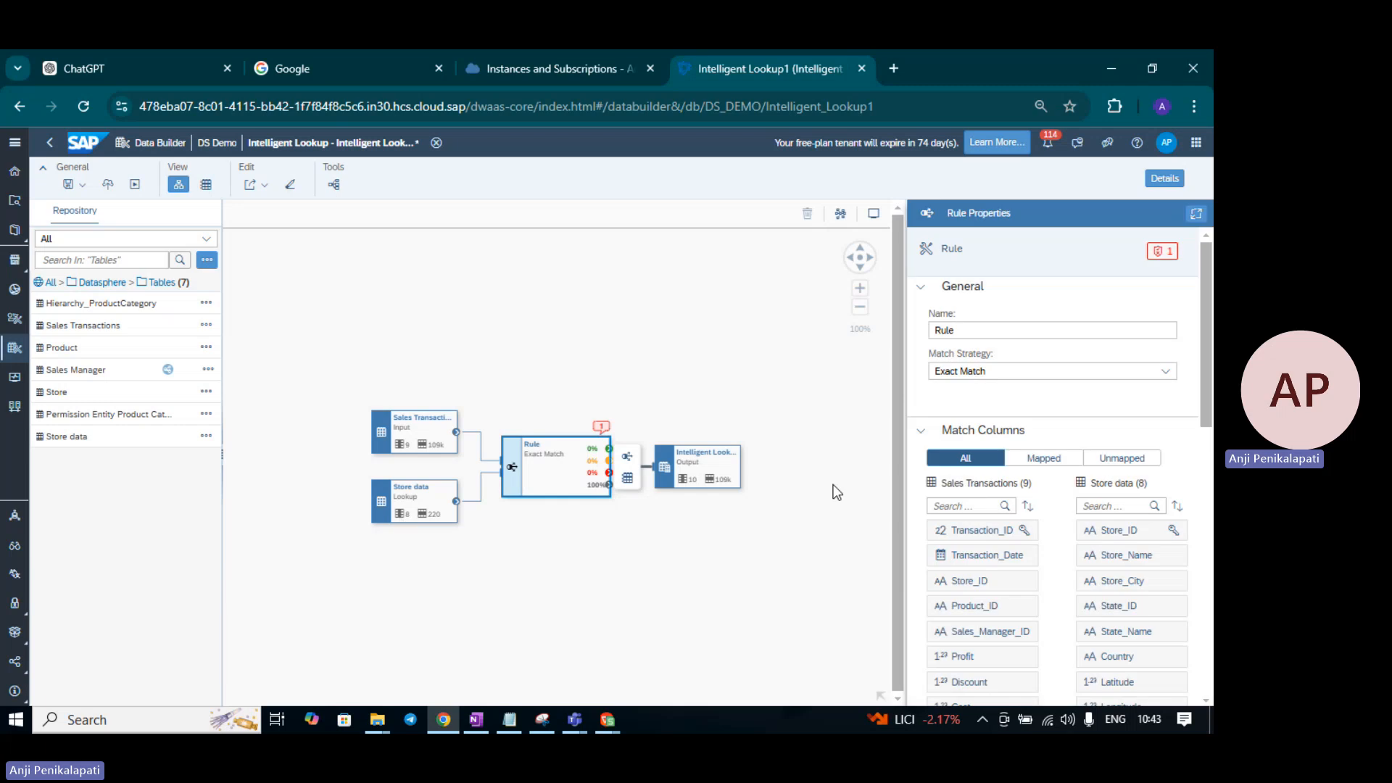
- Map Sales Transactions Store_ID to Store data Store_ID in the Exact Match rule
mouse_move(1208, 343)
left_mouse_down()
mouse_move(1208, 416)
mouse_move(1212, 344)
left_mouse_up()
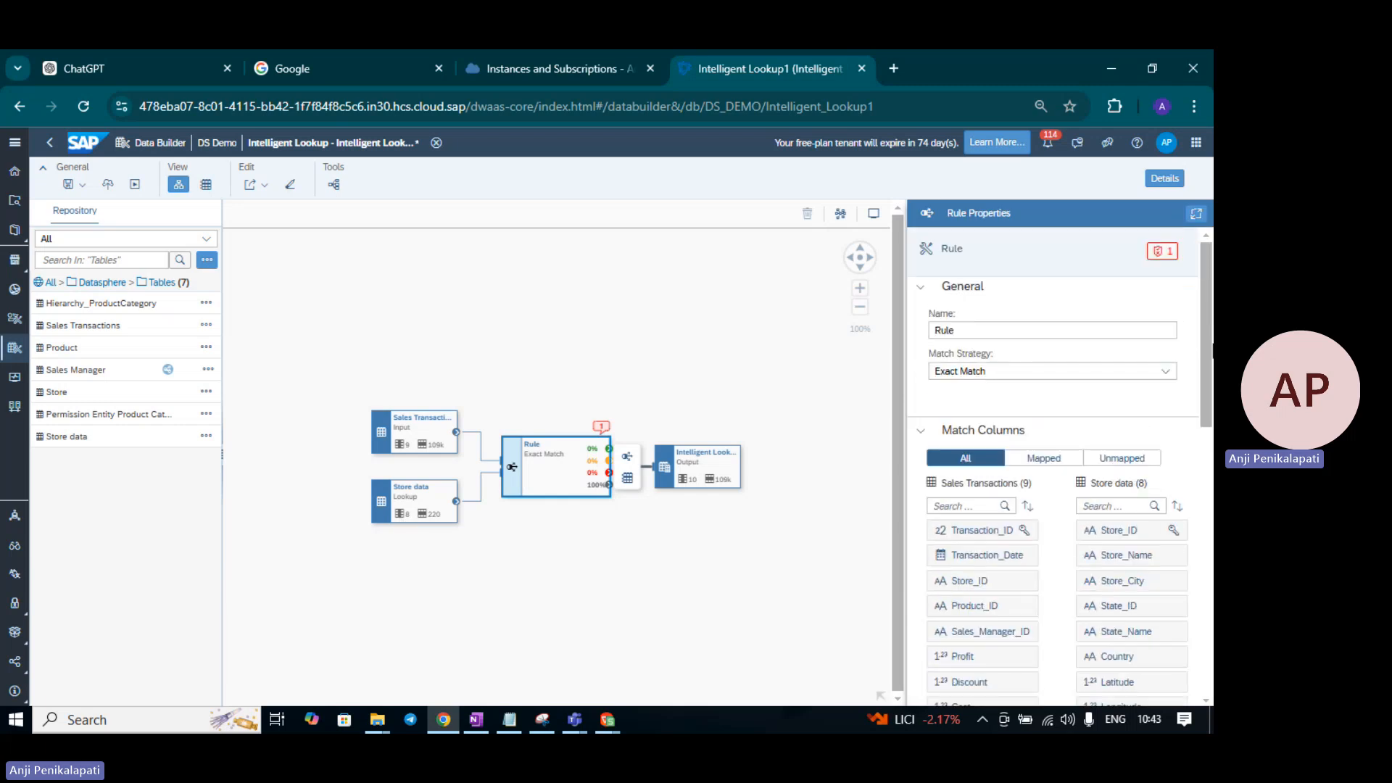
left_click(1158, 251)
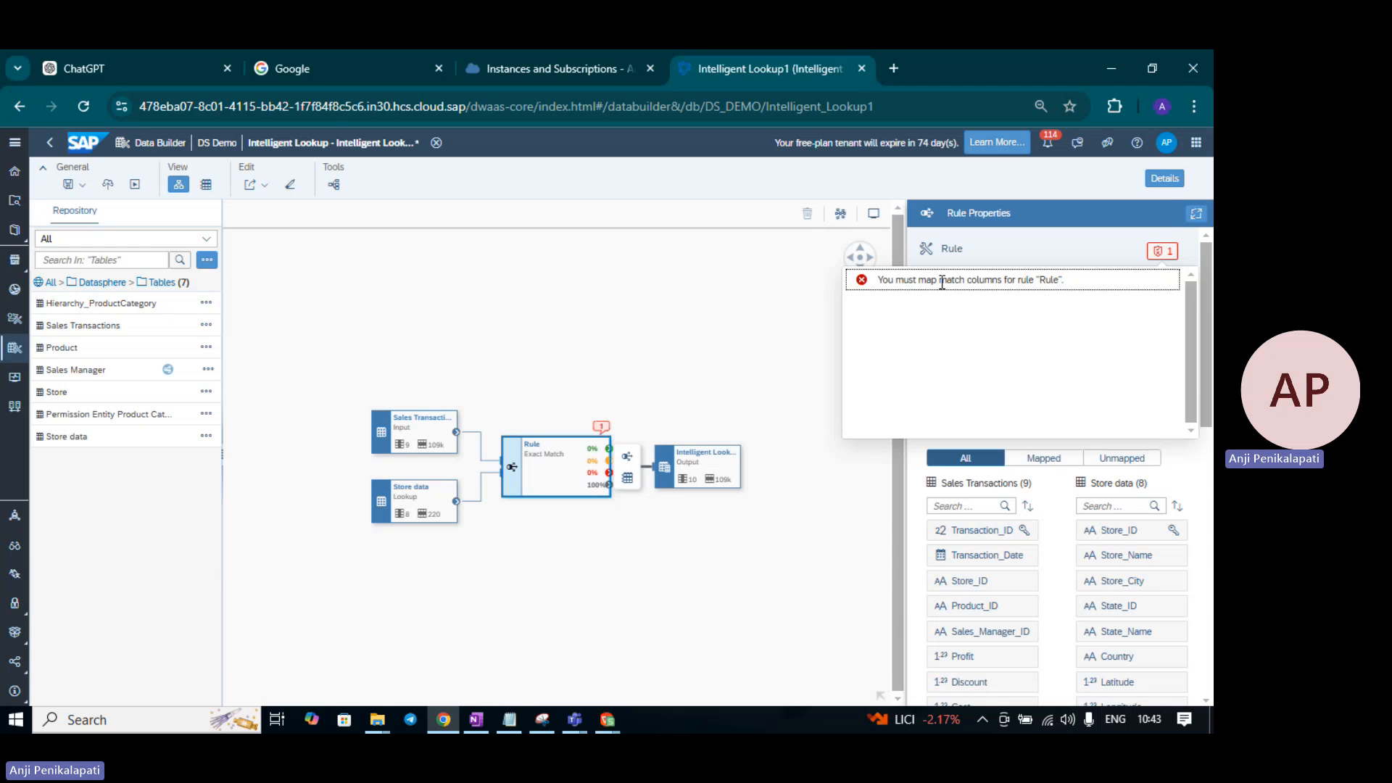
left_click(762, 363)
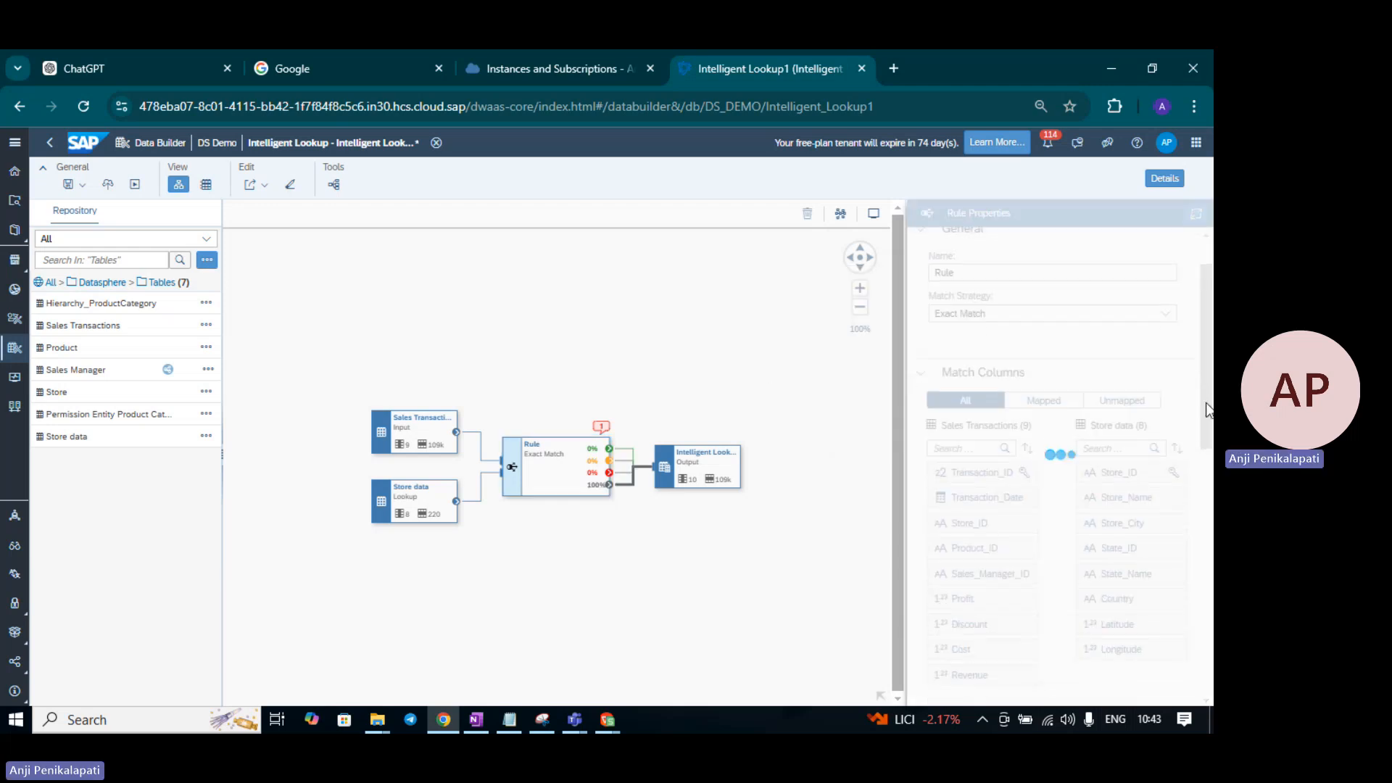
left_click(563, 471)
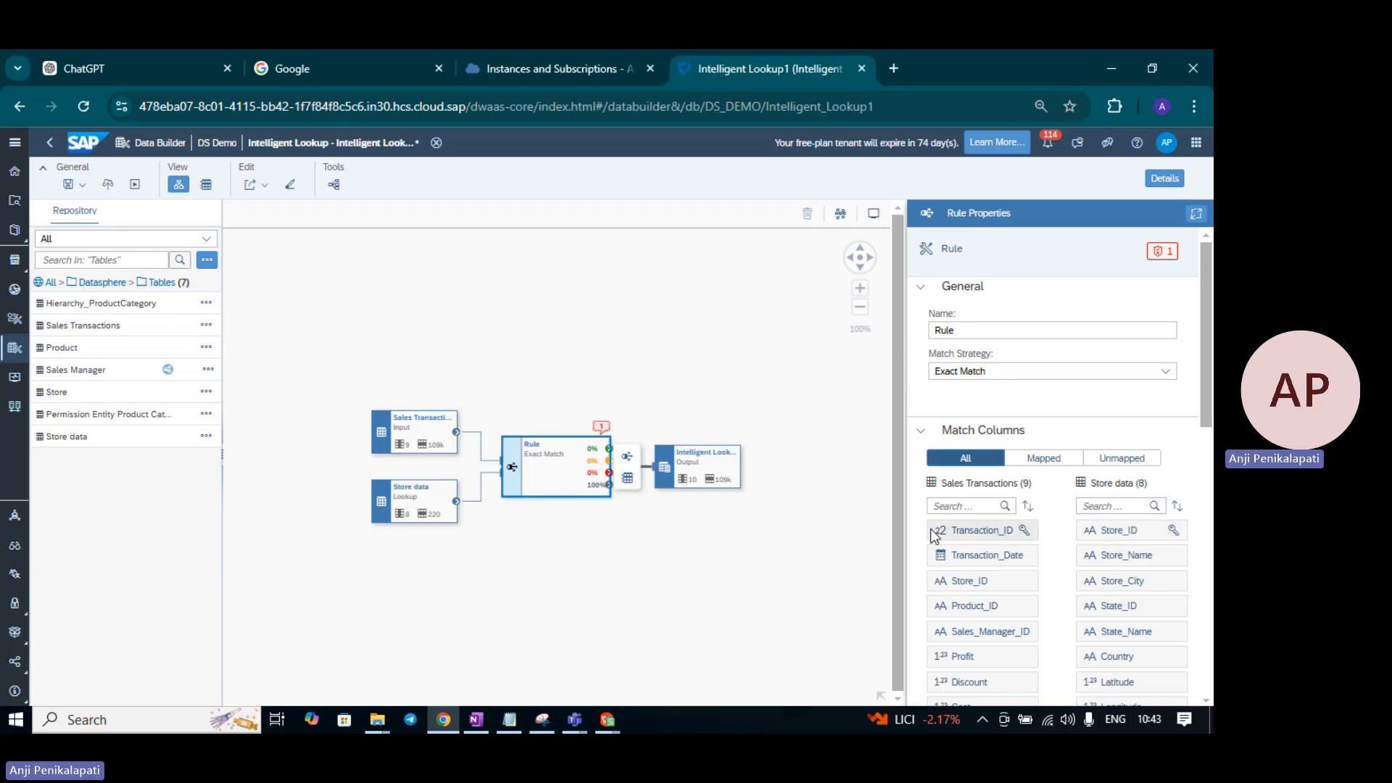
scroll(1208, 413, "down", 2)
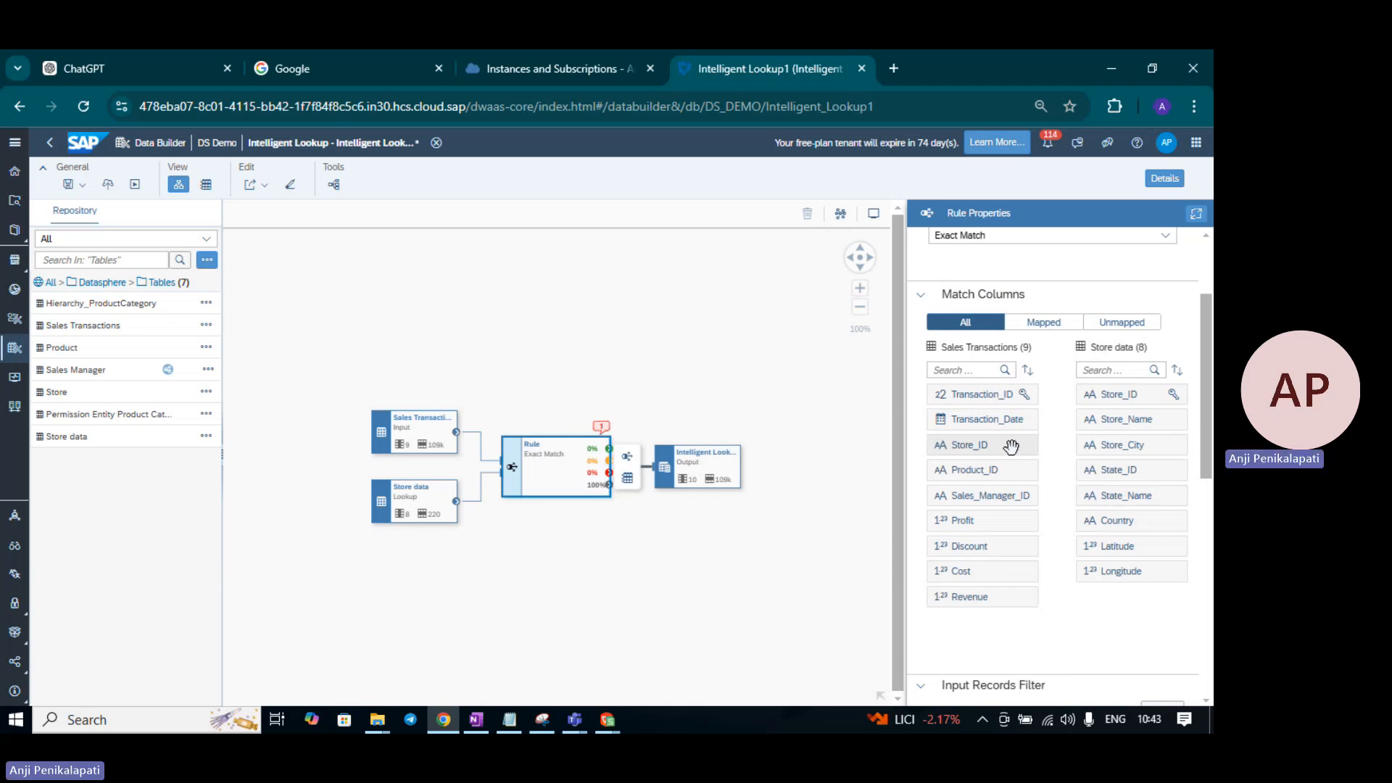
left_click_drag(1012, 446, 1089, 401)
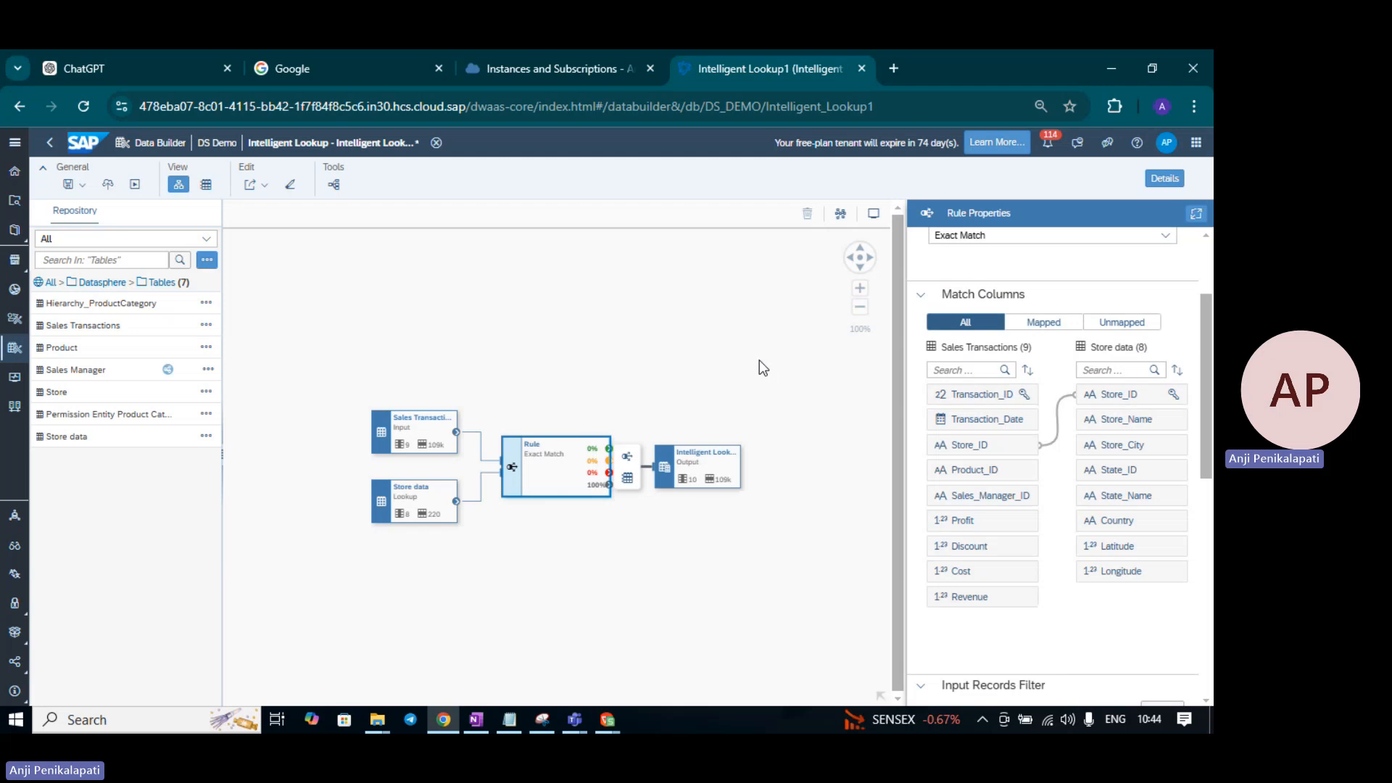
- Save Intelligent Lookup1 and redeploy it to DS_DEMO
left_click(84, 187)
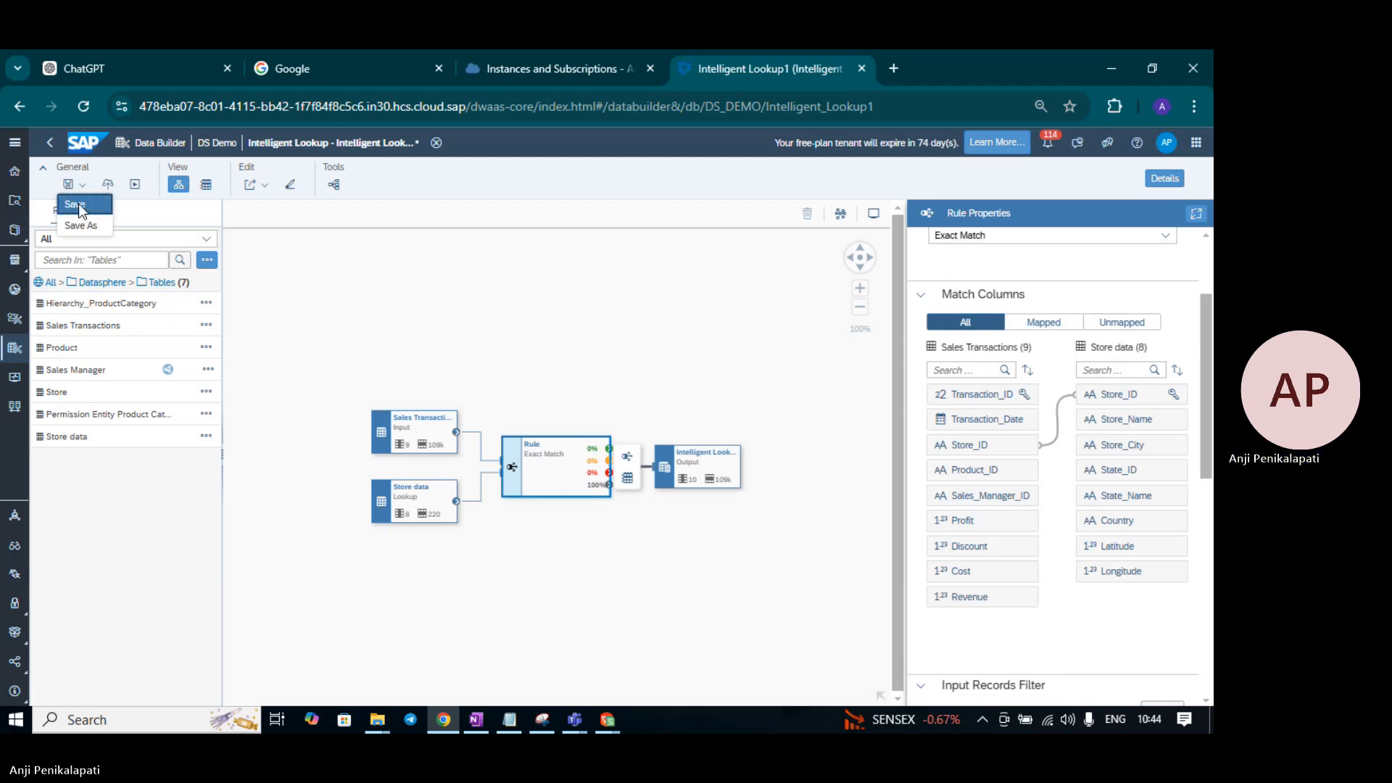
left_click(71, 203)
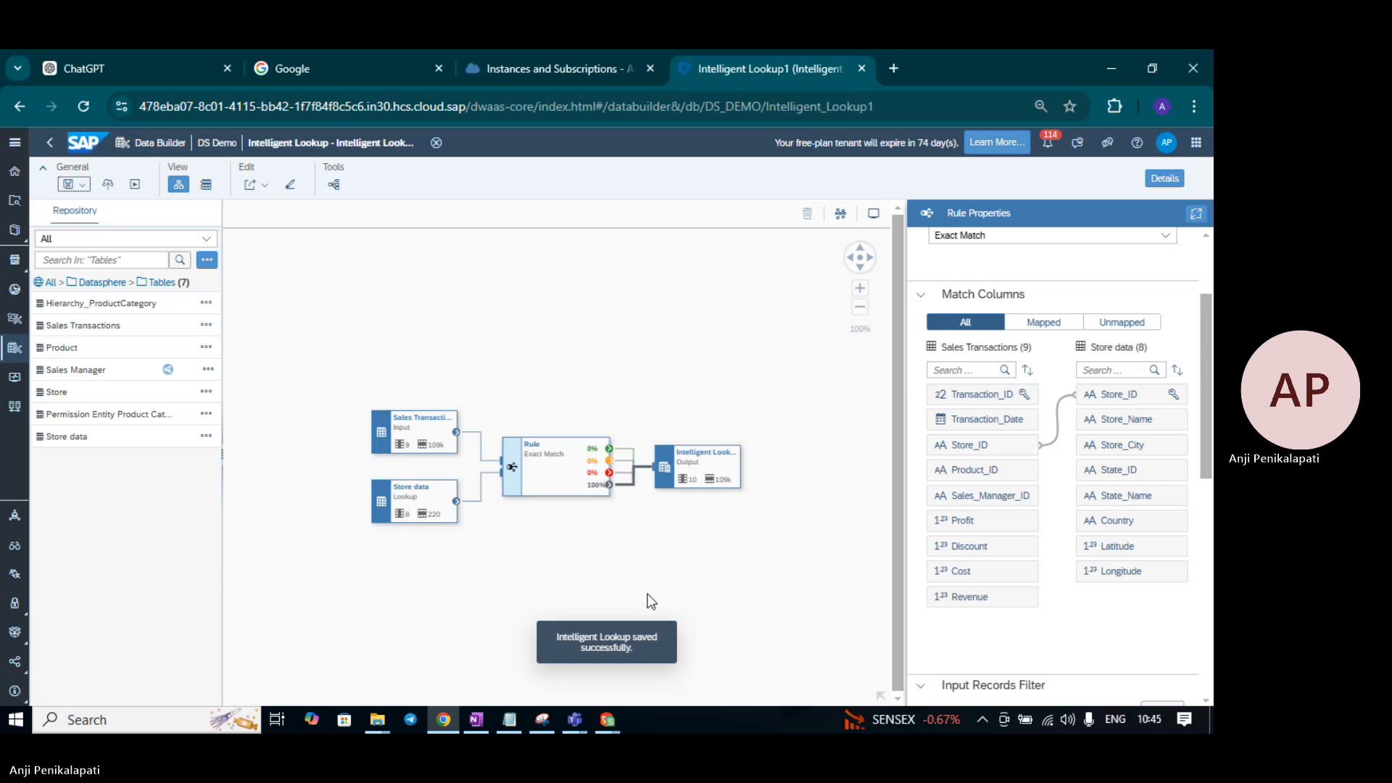
left_click(108, 185)
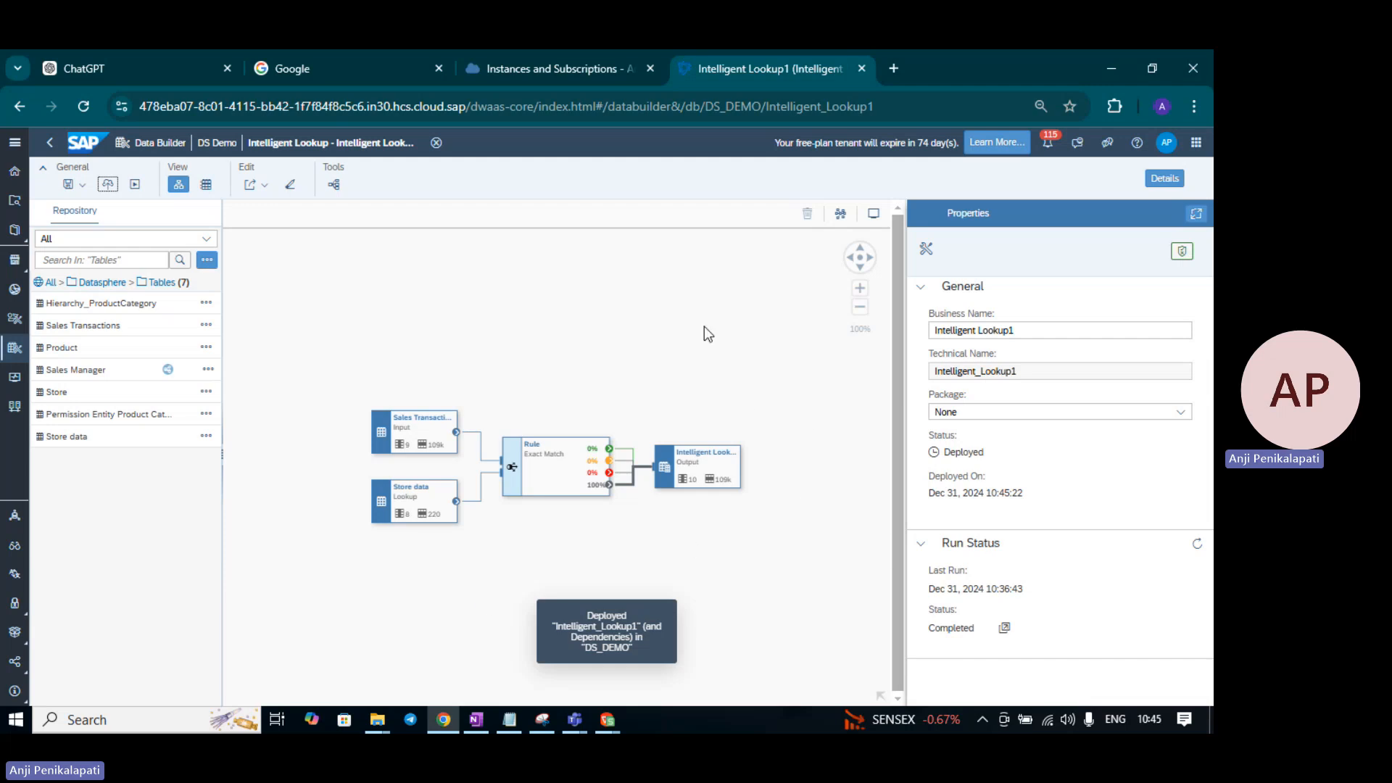
- Rerun the lookup until it finishes with 95% matched, then select the output node
left_click(133, 184)
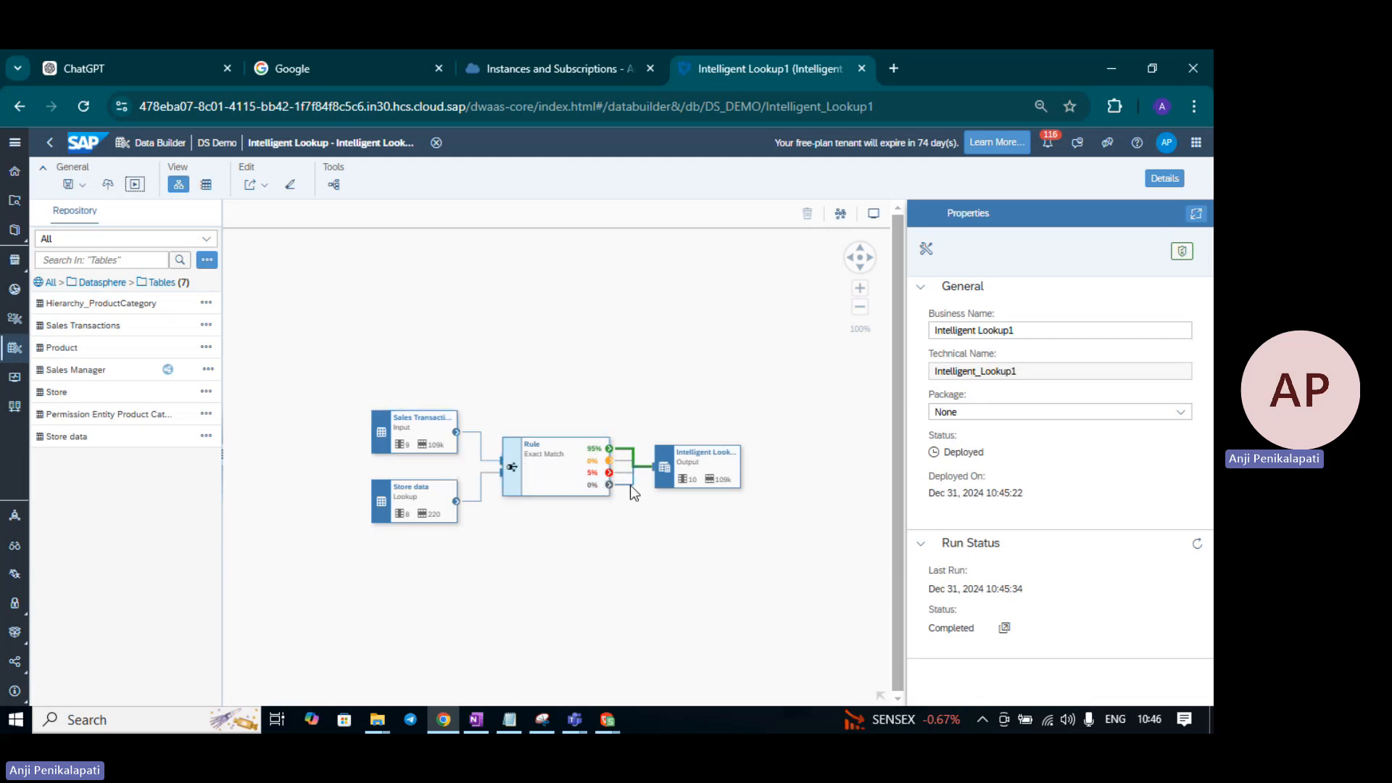
left_click(696, 459)
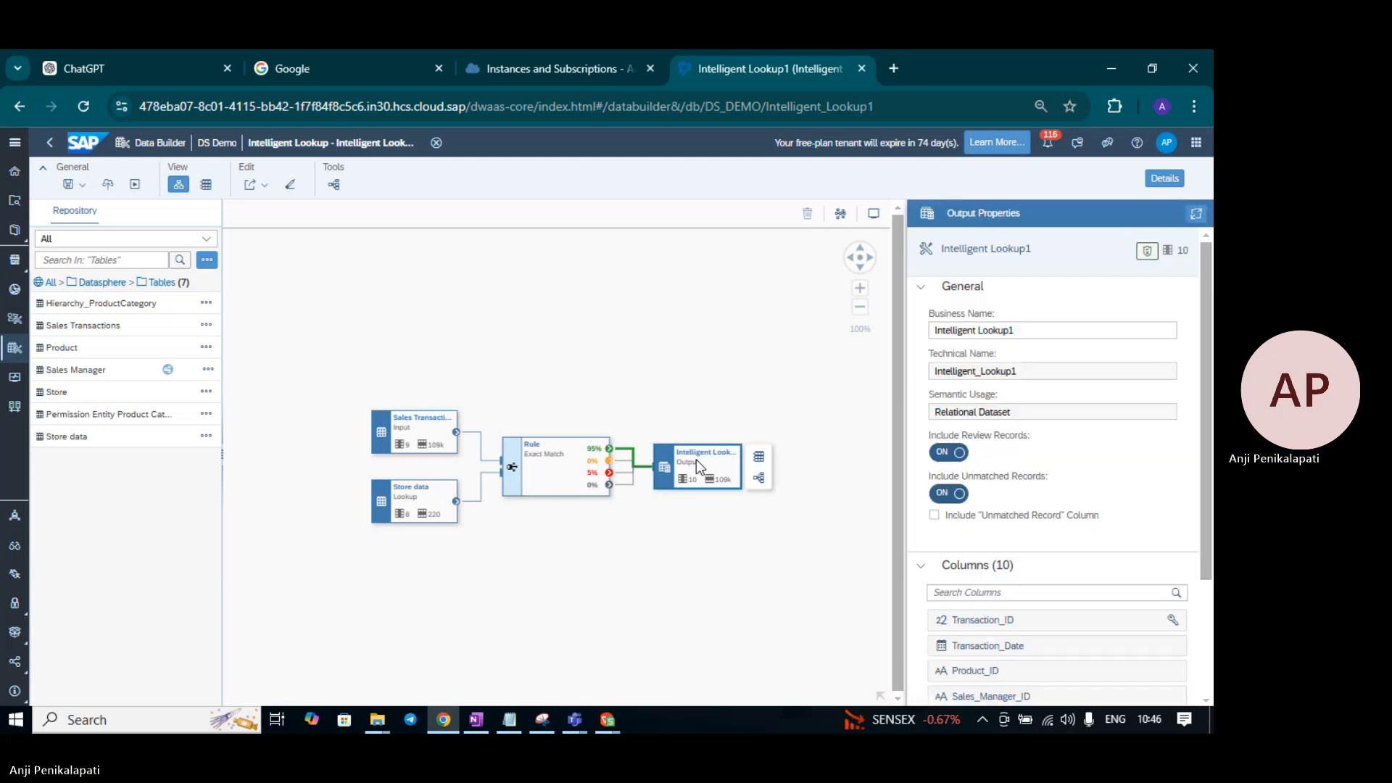
left_click(759, 457)
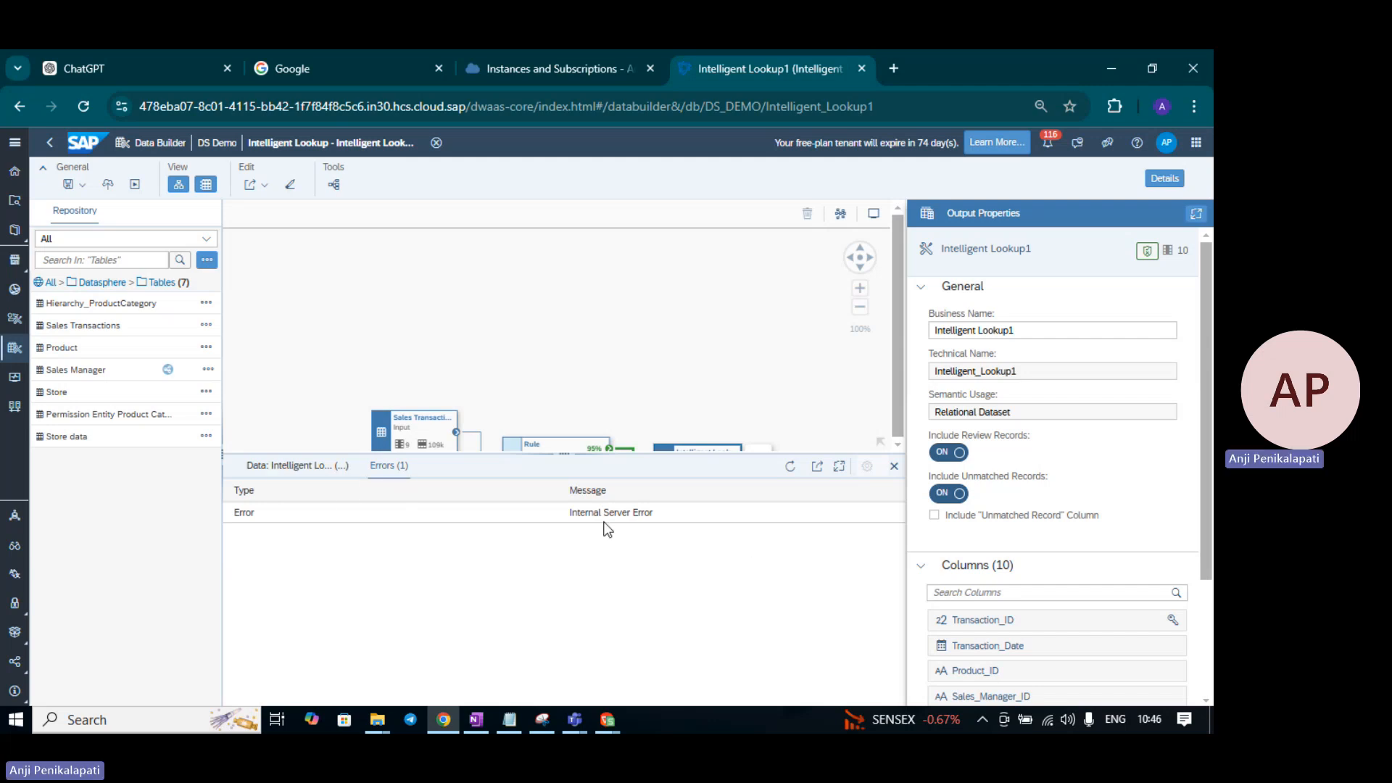
left_click(283, 467)
left_click(396, 478)
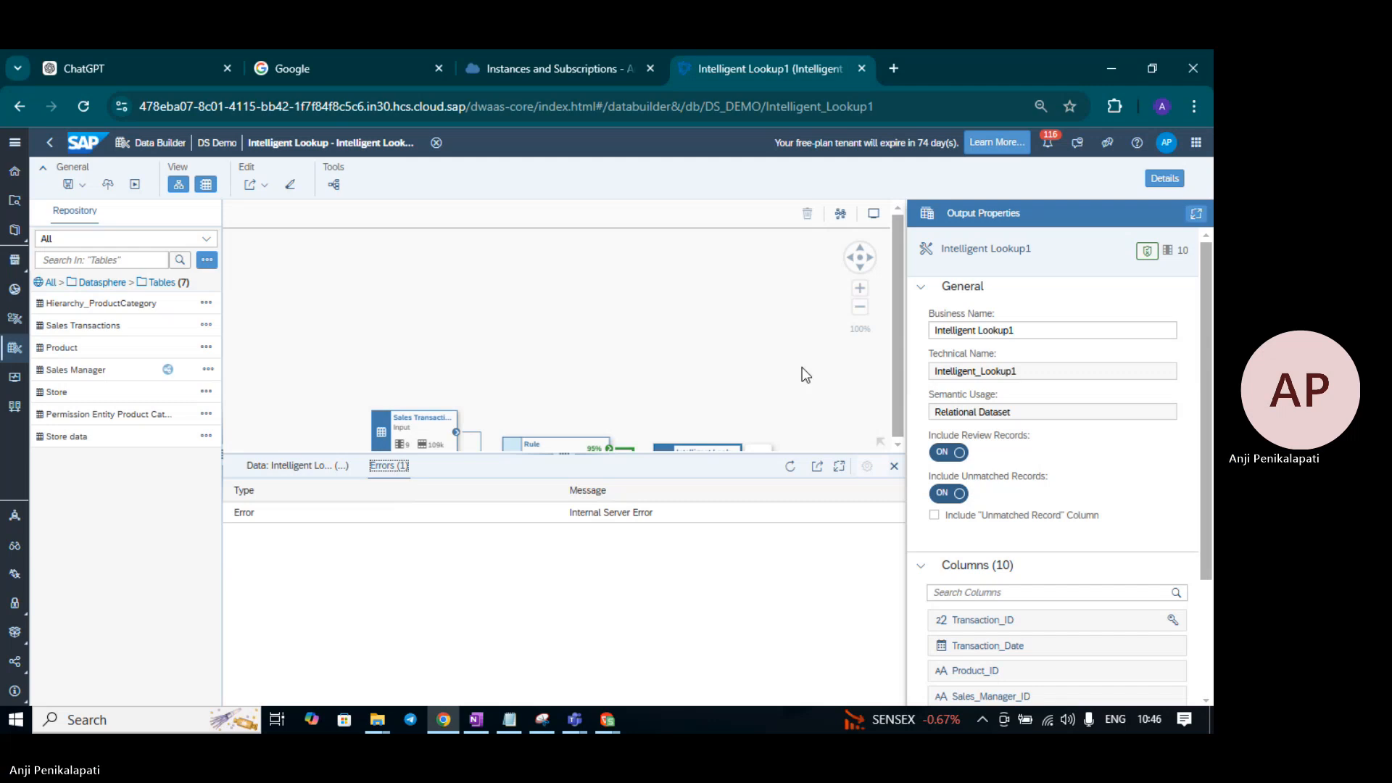
left_click(894, 466)
left_click(602, 465)
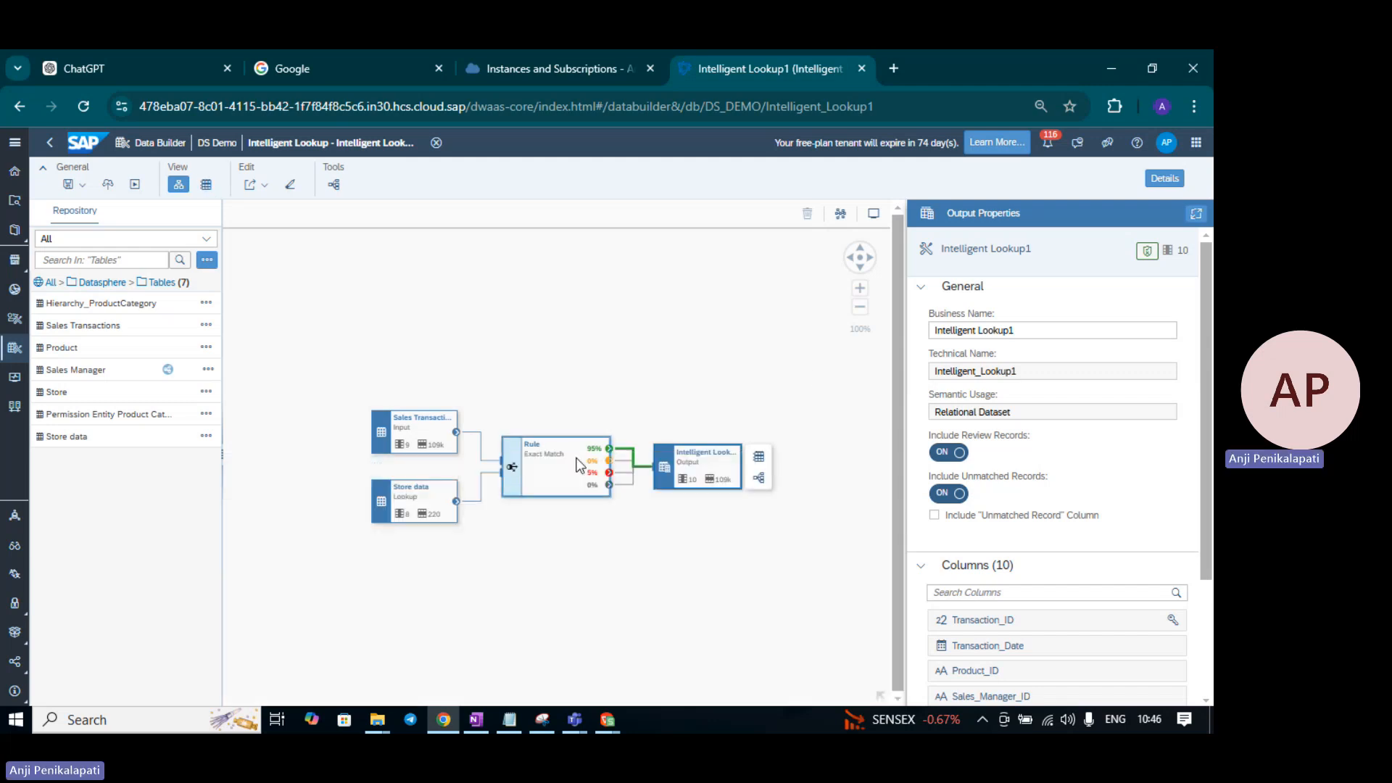
- Preview the rule's results, reviewing matches like ST18 Skyway Mart and checking the Multiple tab
left_click(627, 478)
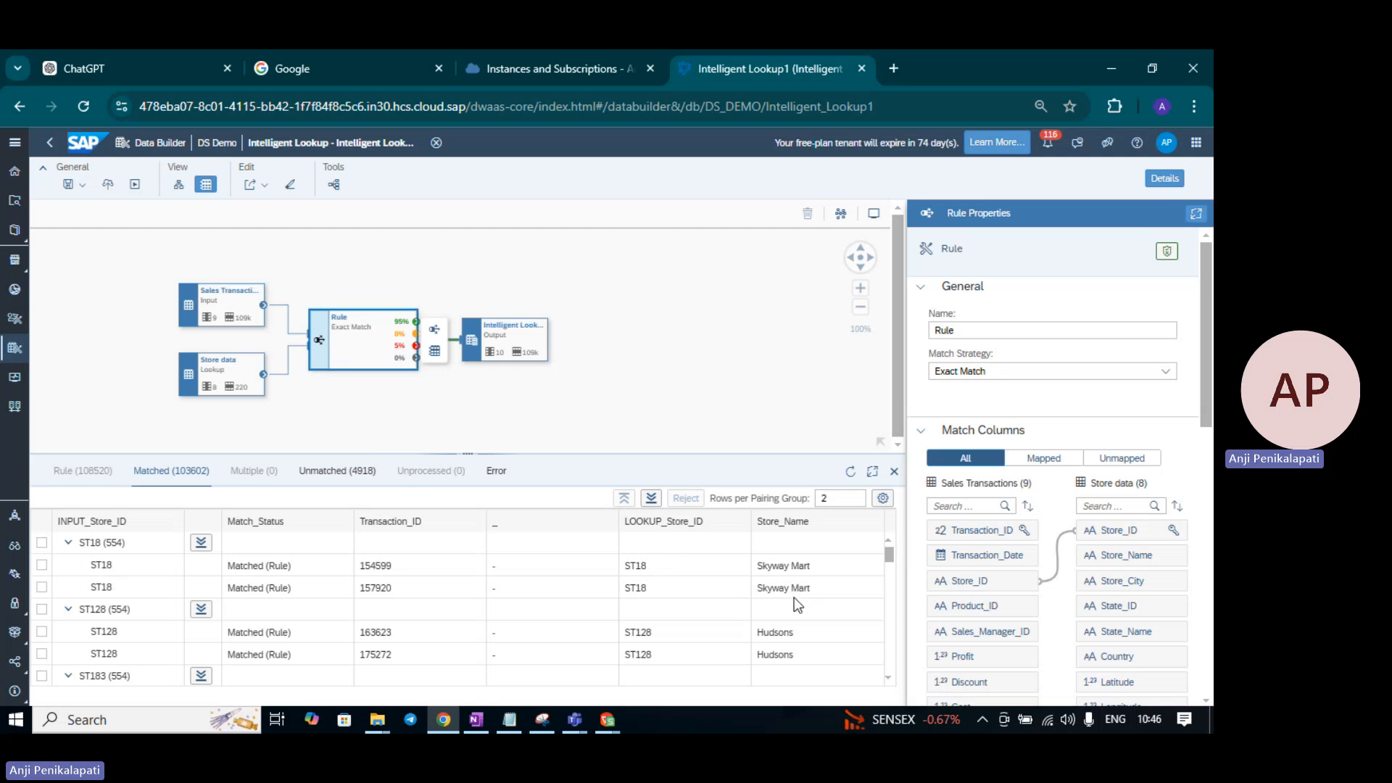
scroll(155, 619, "down", 3)
scroll(155, 619, "up", 3)
left_click(256, 471)
- Browse the 4,918 unmatched records, comparing ST100 transactions with Store_data candidates ST10 0 and ST10 1
left_click(348, 486)
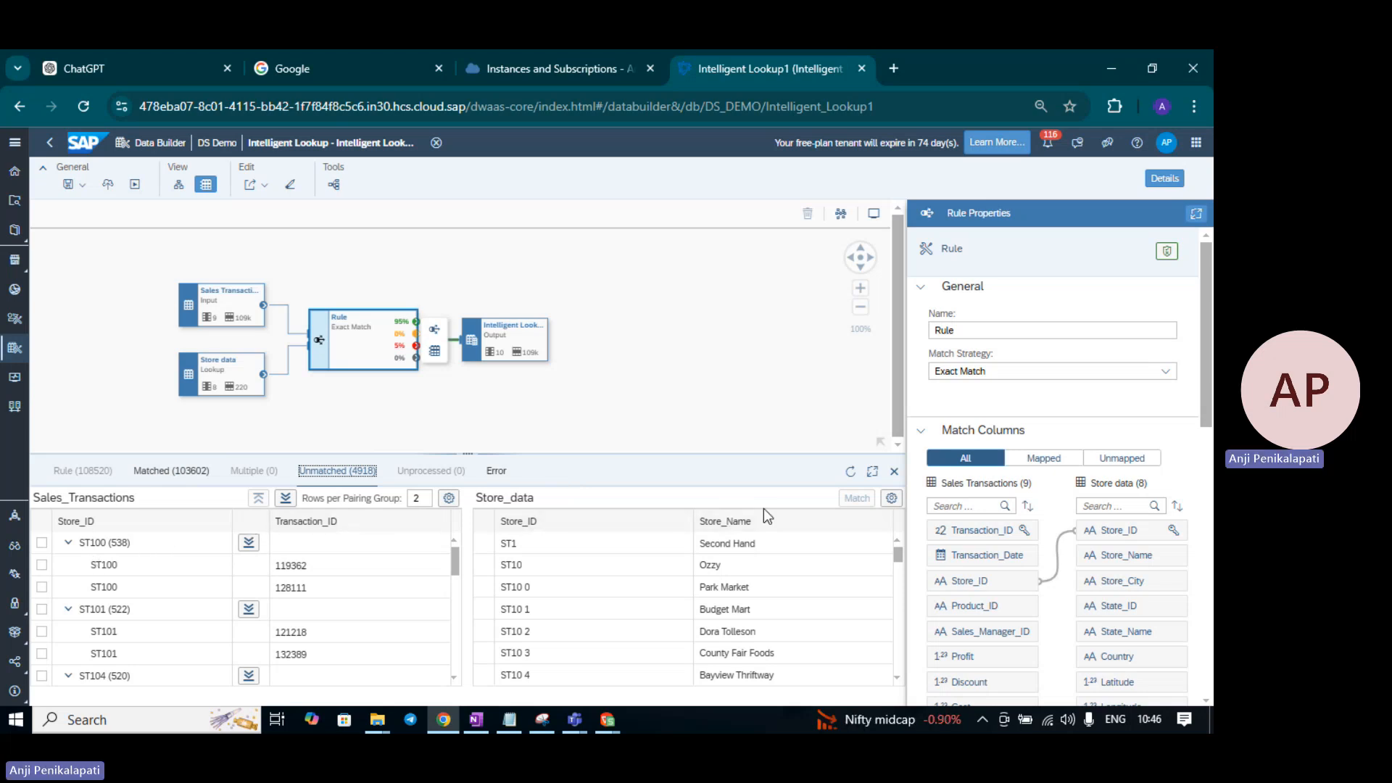
scroll(549, 566, "down", 15)
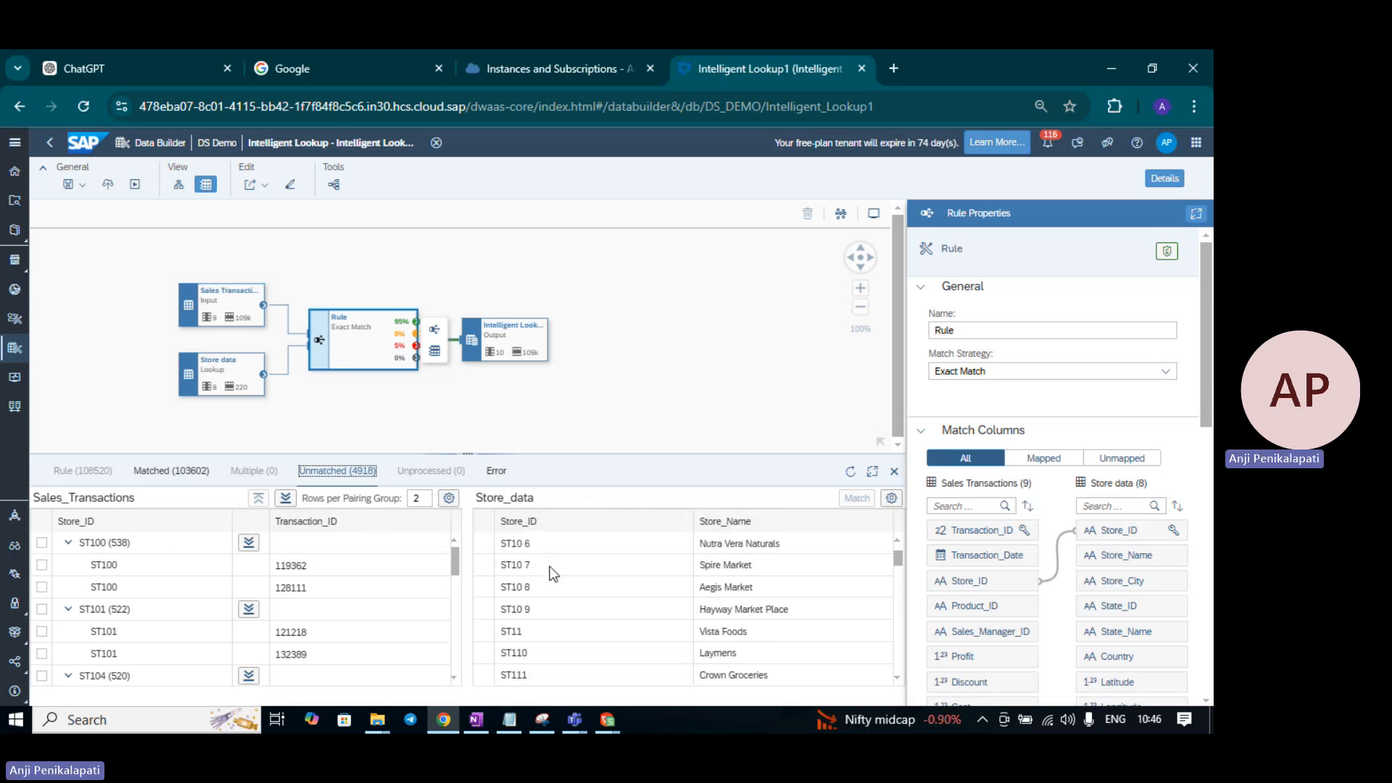
scroll(549, 567, "down", 5)
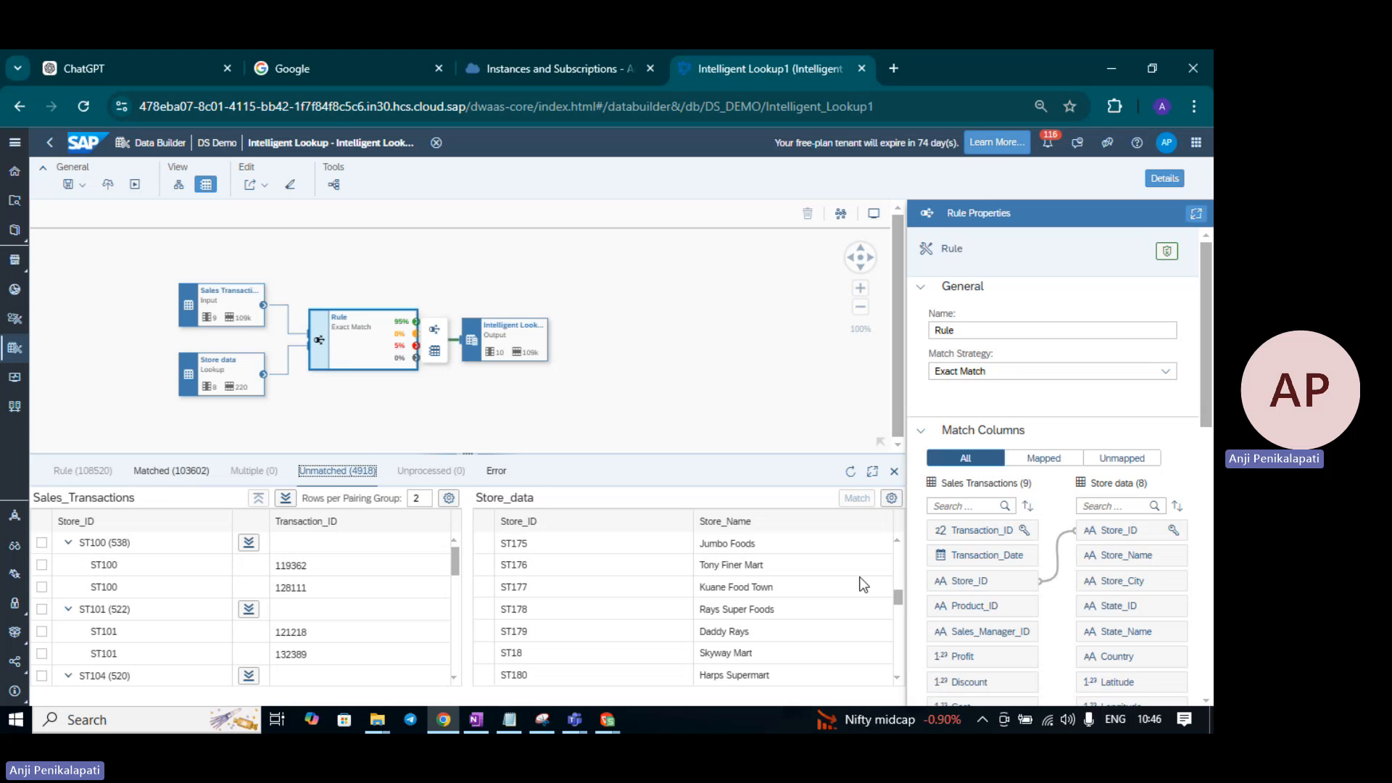
left_click_drag(898, 596, 898, 536)
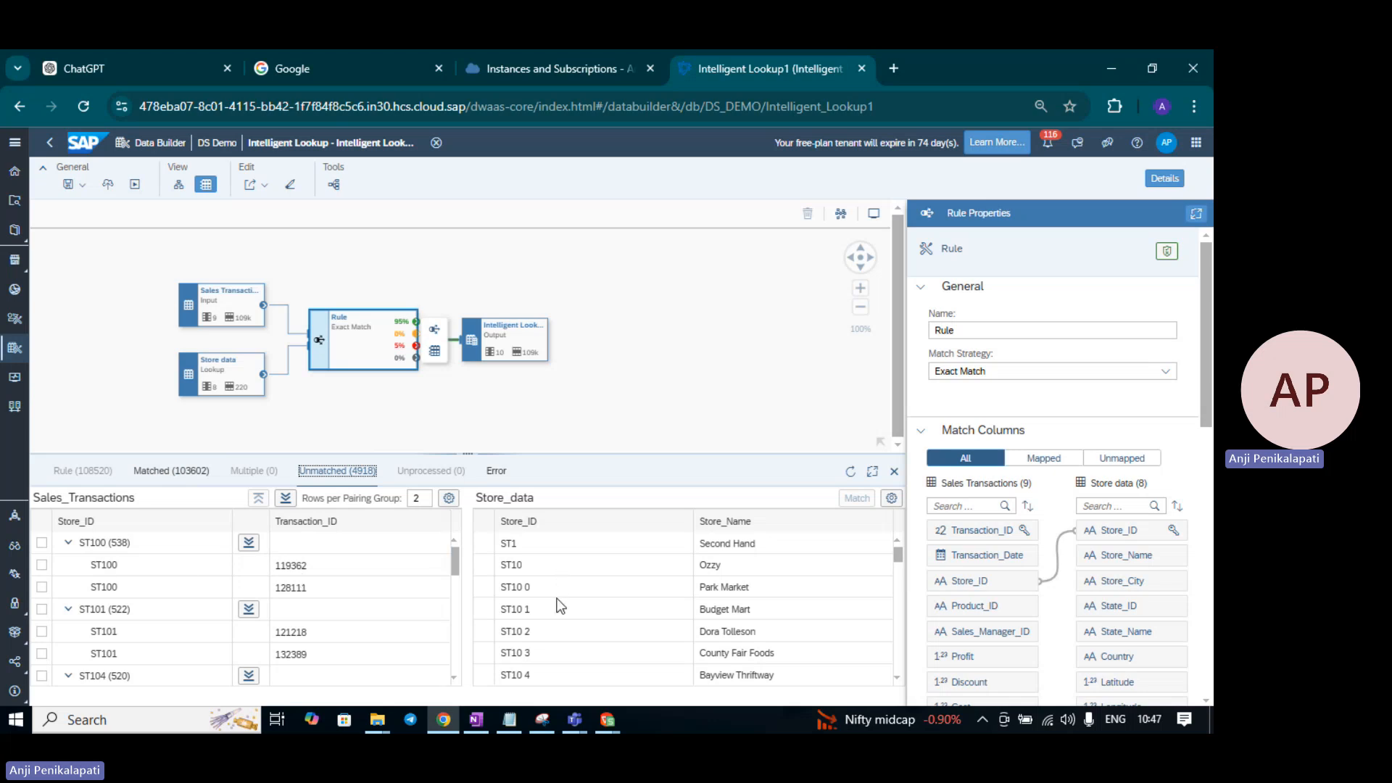
scroll(558, 611, "down", 4)
scroll(609, 598, "down", 4)
scroll(607, 603, "up", 4)
scroll(542, 632, "down", 5)
scroll(560, 604, "up", 3)
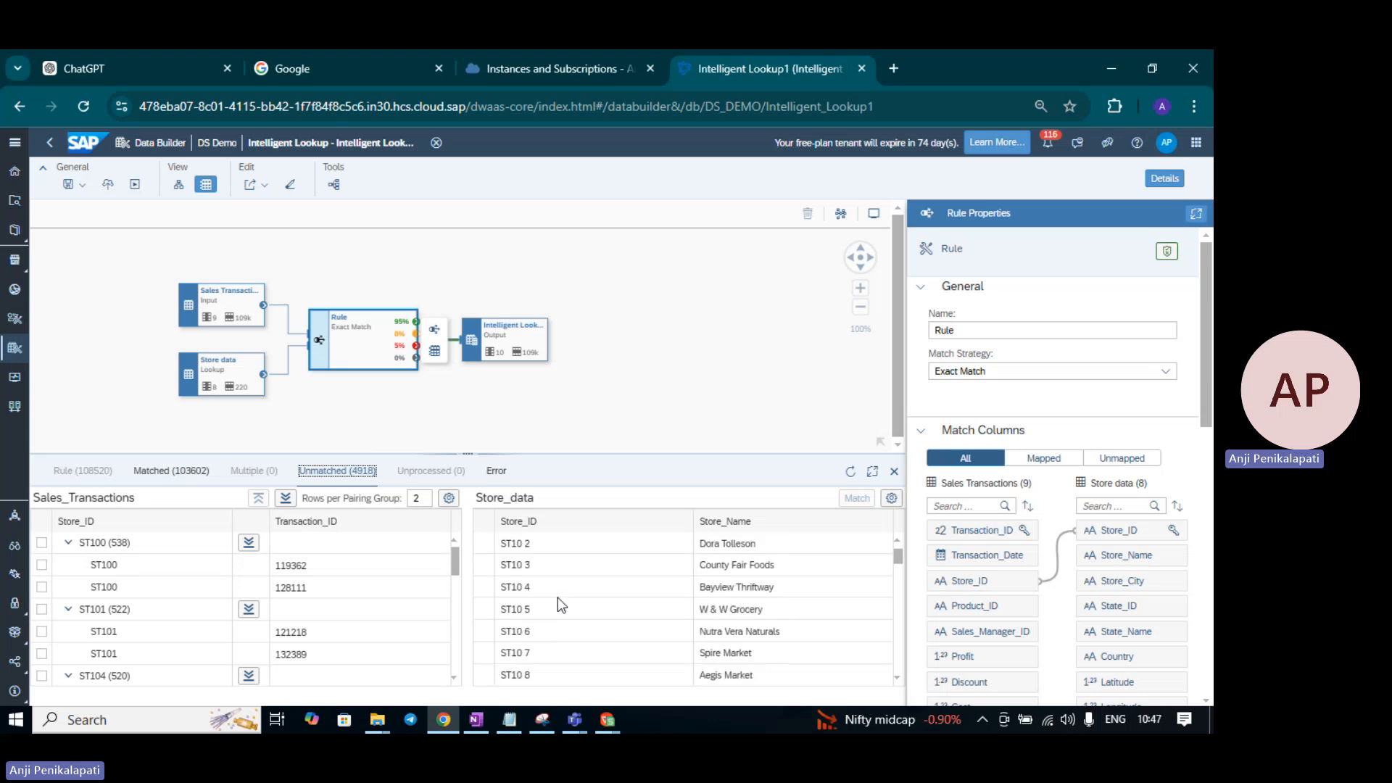
scroll(558, 604, "up", 2)
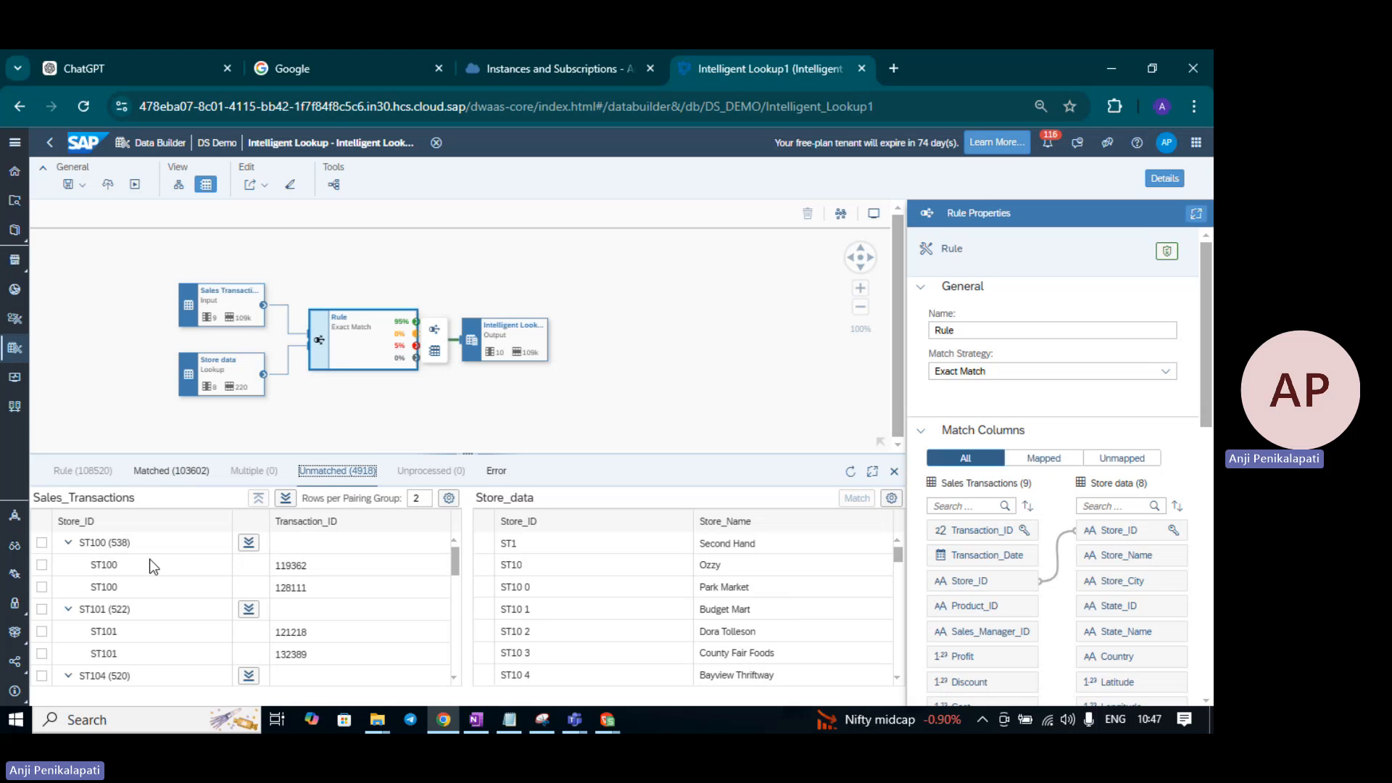
scroll(564, 583, "down", 9)
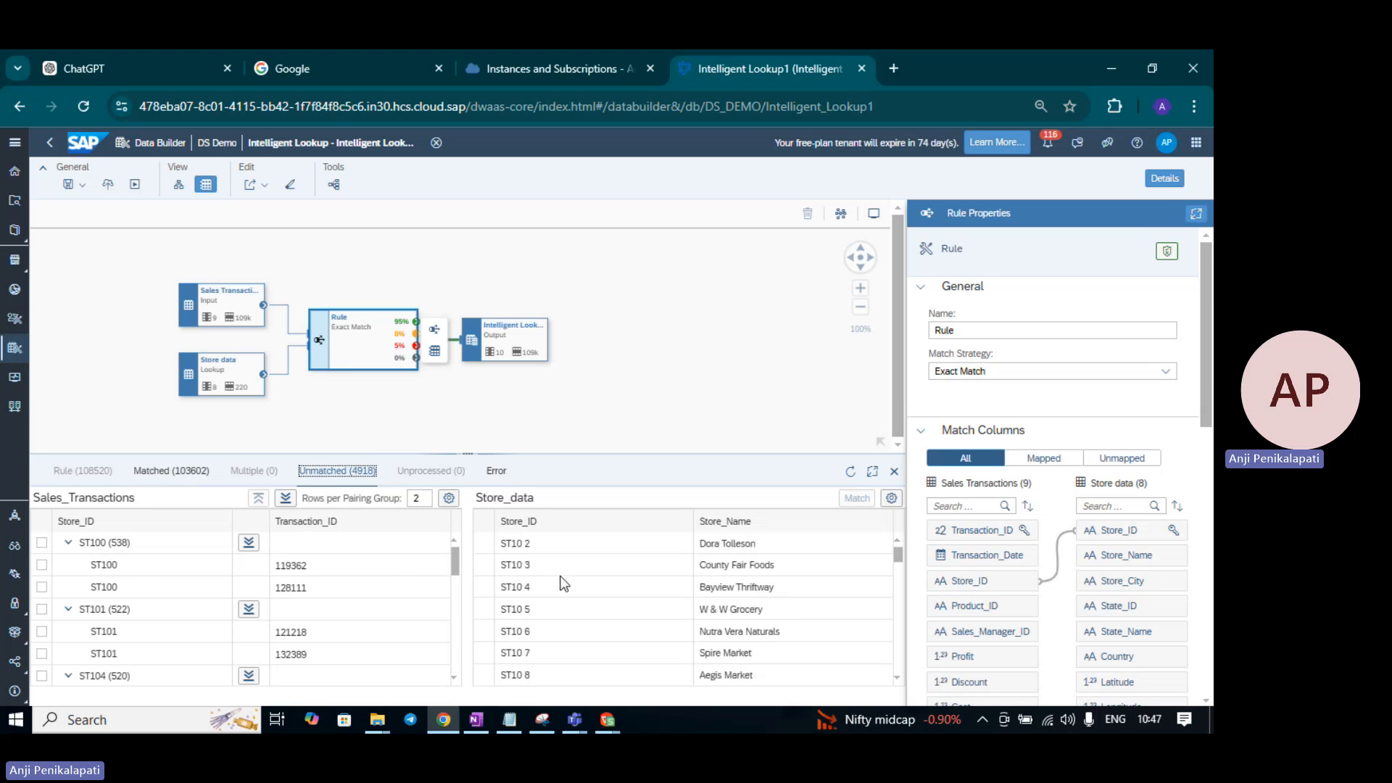
scroll(564, 584, "up", 9)
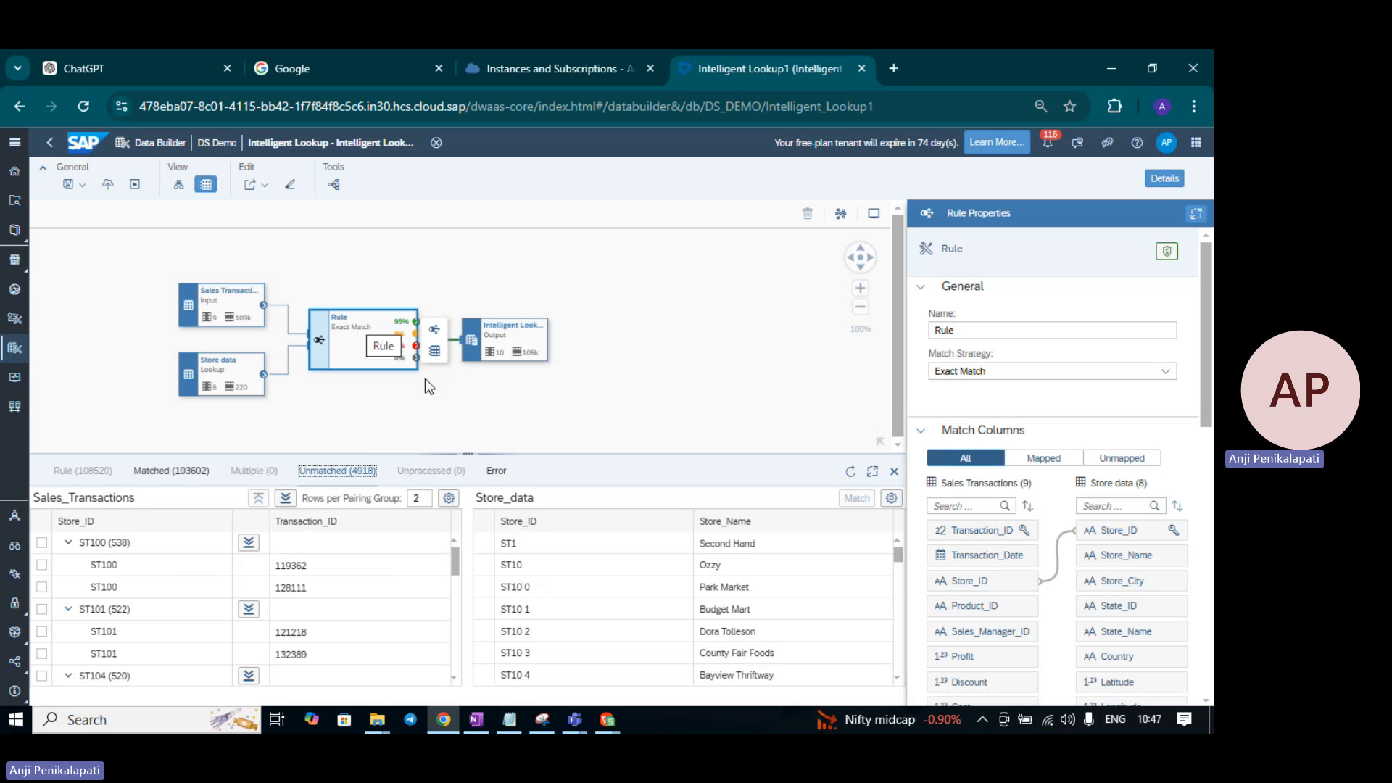
left_click(362, 480)
scroll(174, 661, "down", 3)
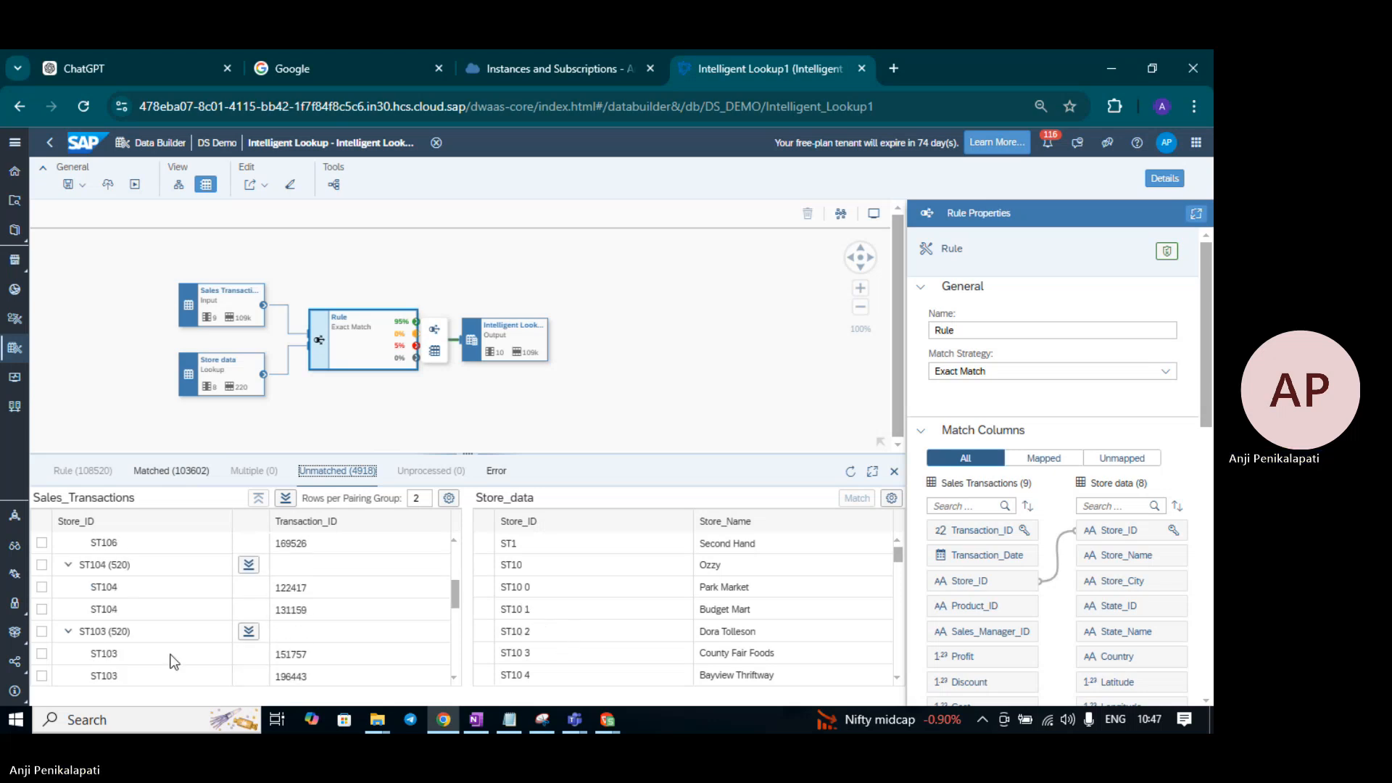
scroll(143, 605, "up", 2)
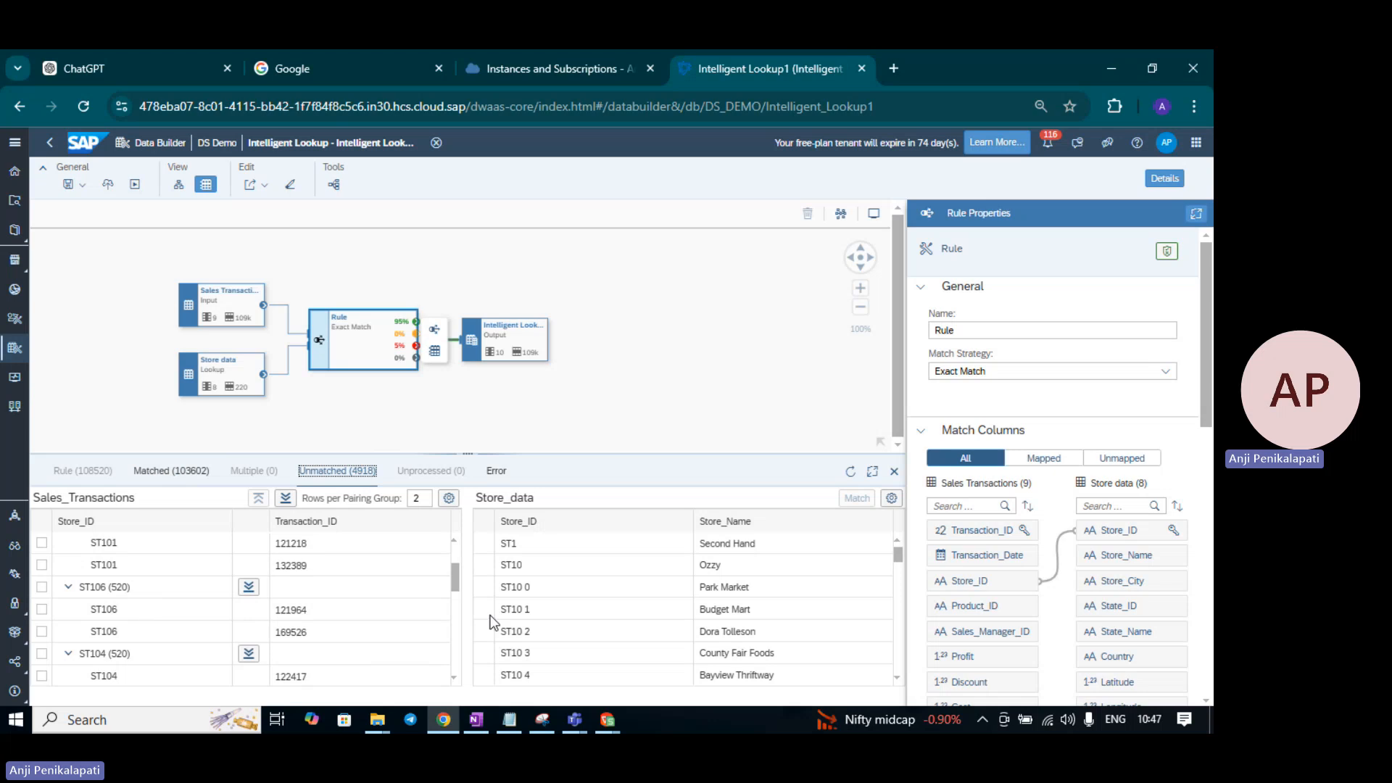
scroll(578, 616, "down", 4)
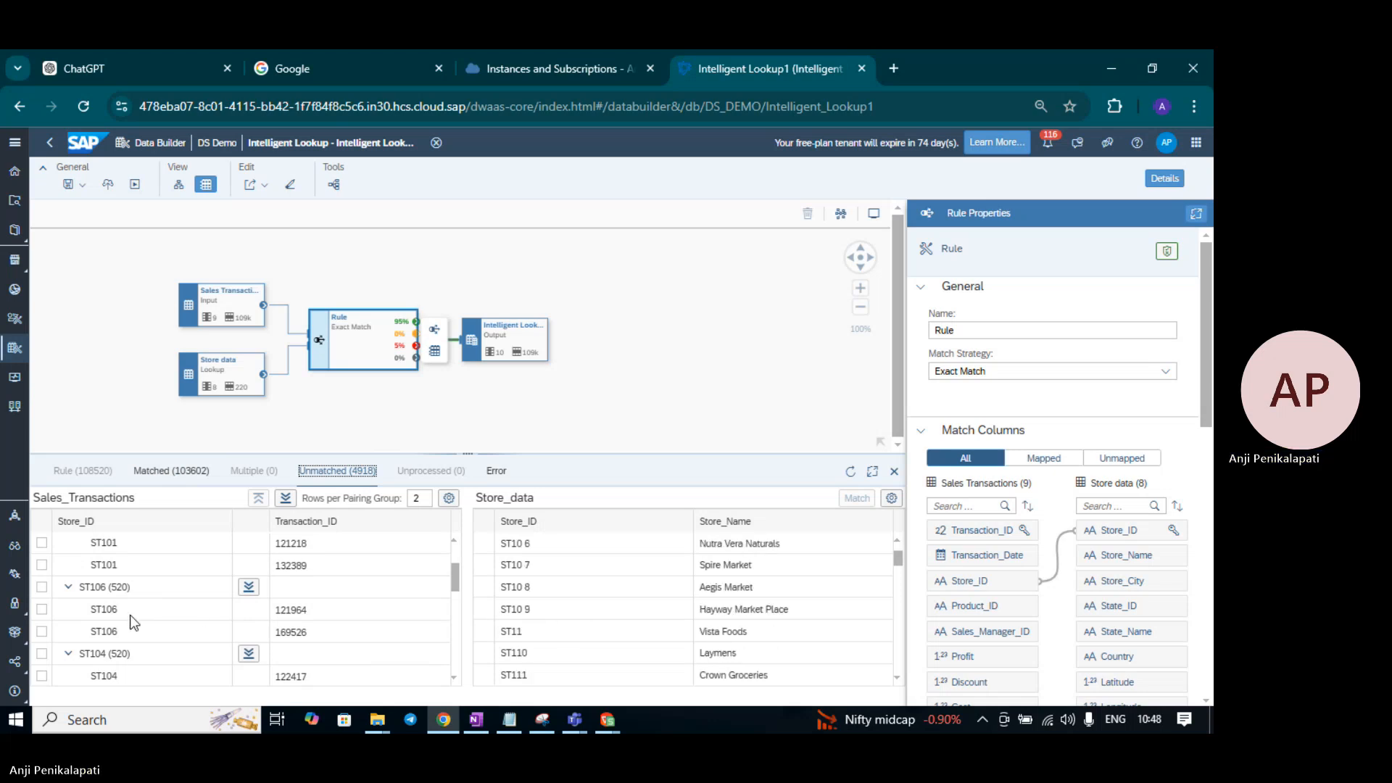
scroll(129, 615, "down", 4)
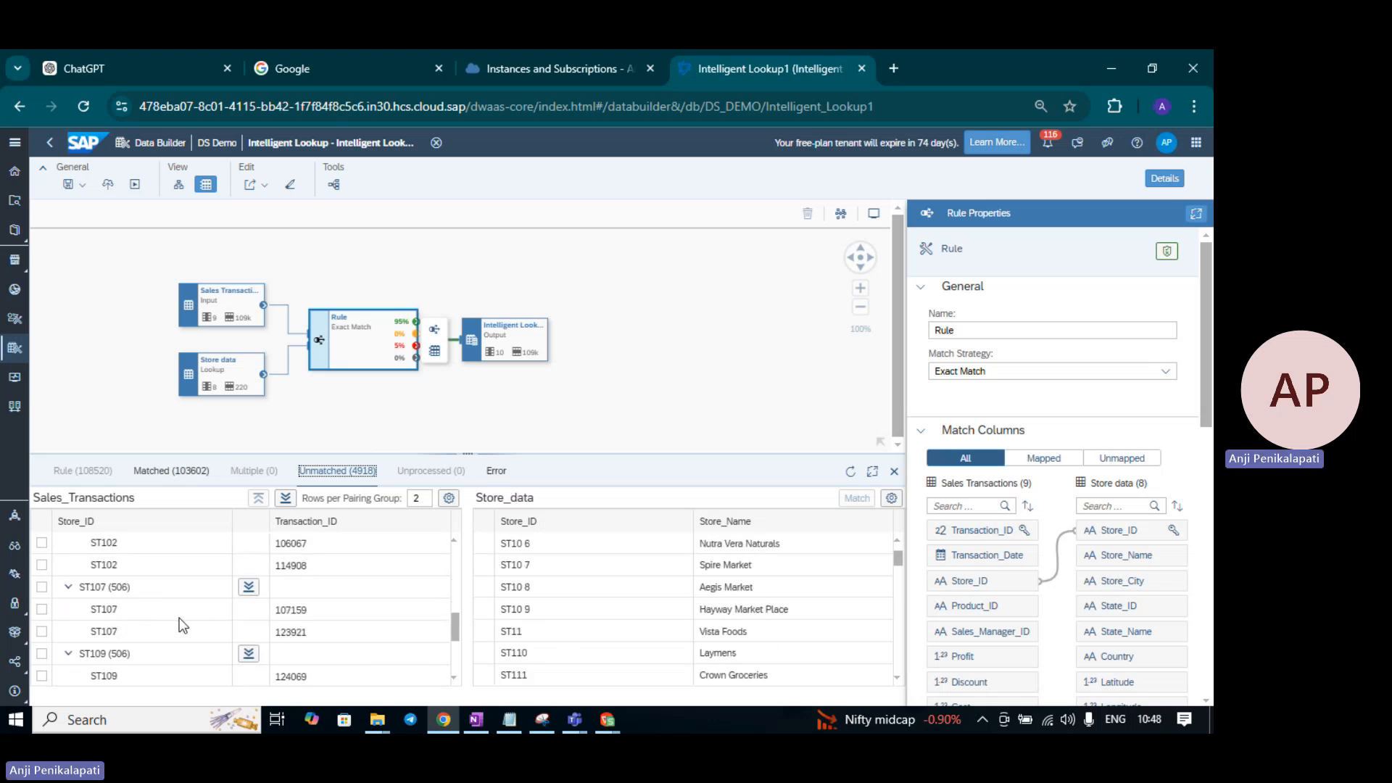
scroll(179, 617, "down", 3)
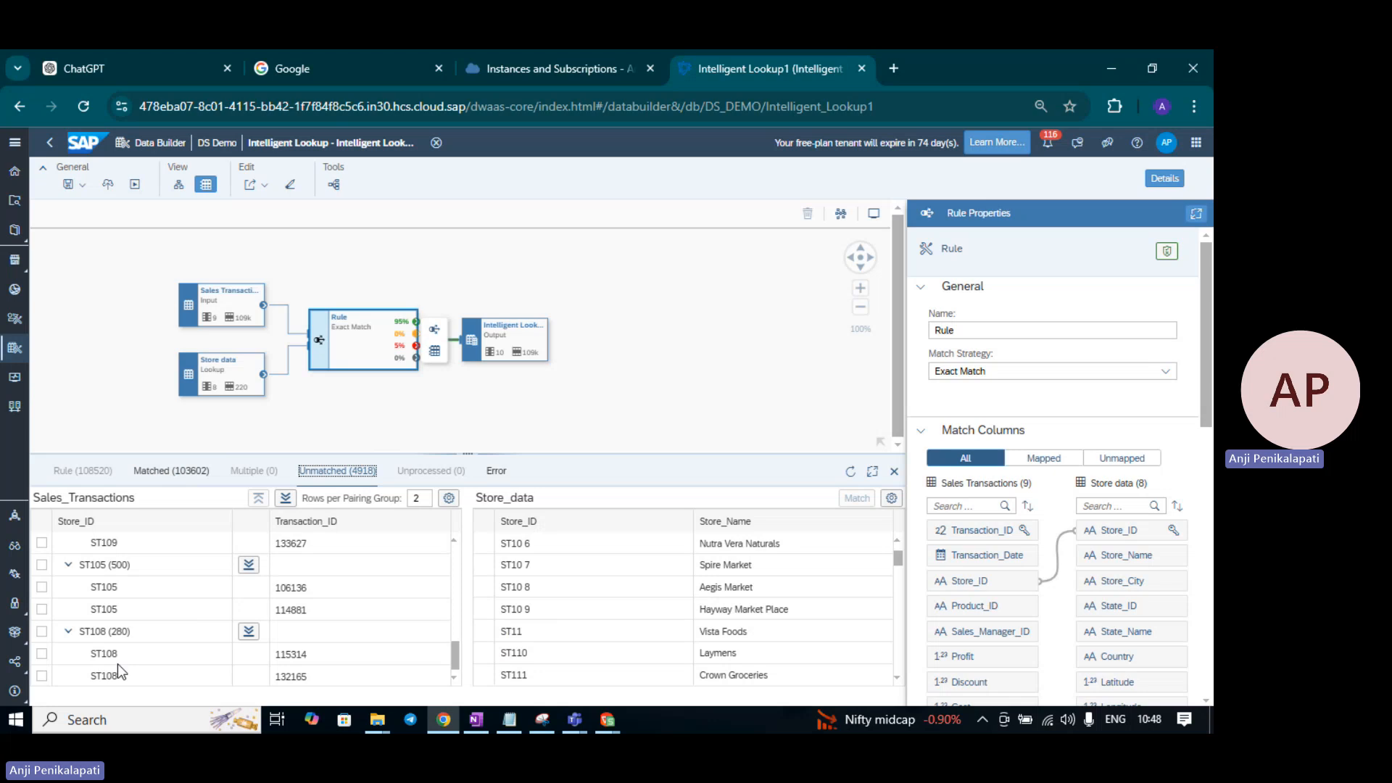
scroll(121, 661, "up", 5)
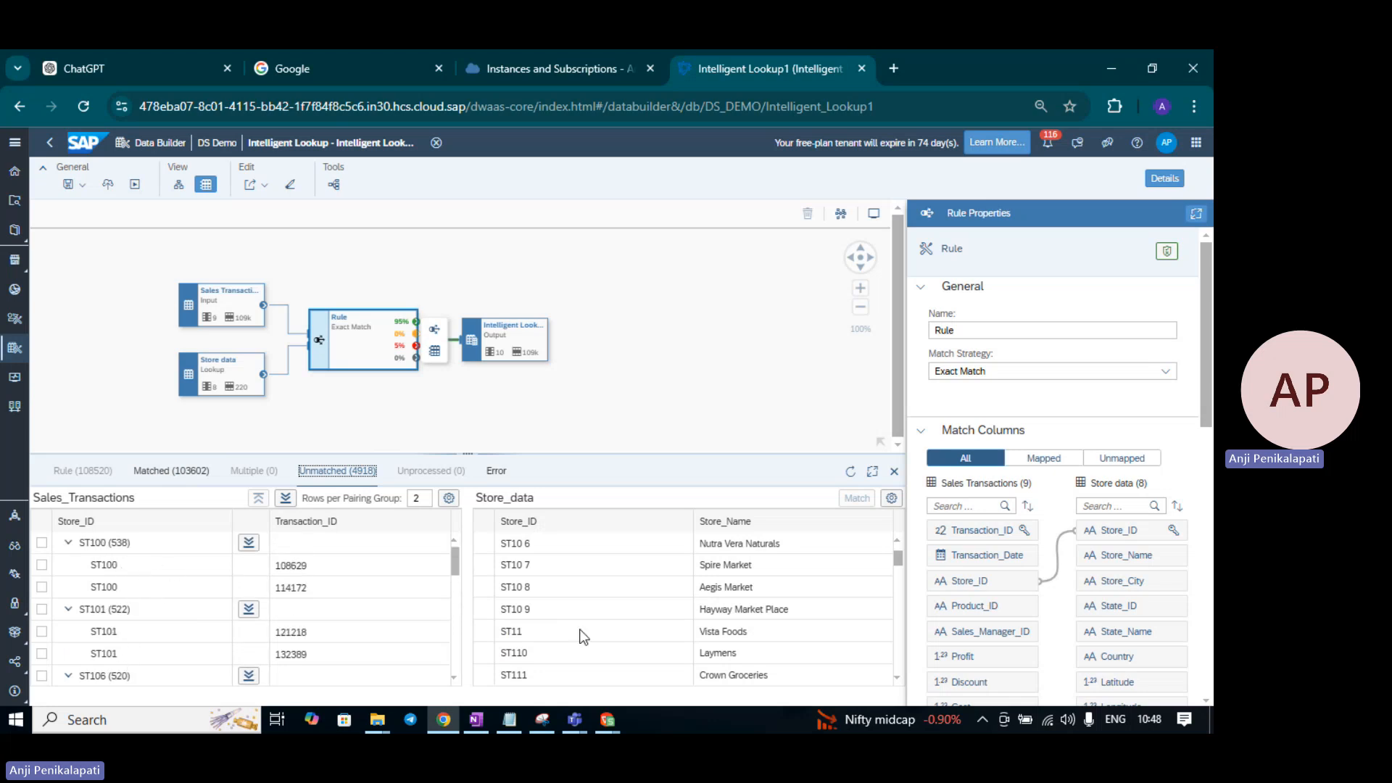
scroll(593, 641, "up", 3)
scroll(139, 635, "down", 5)
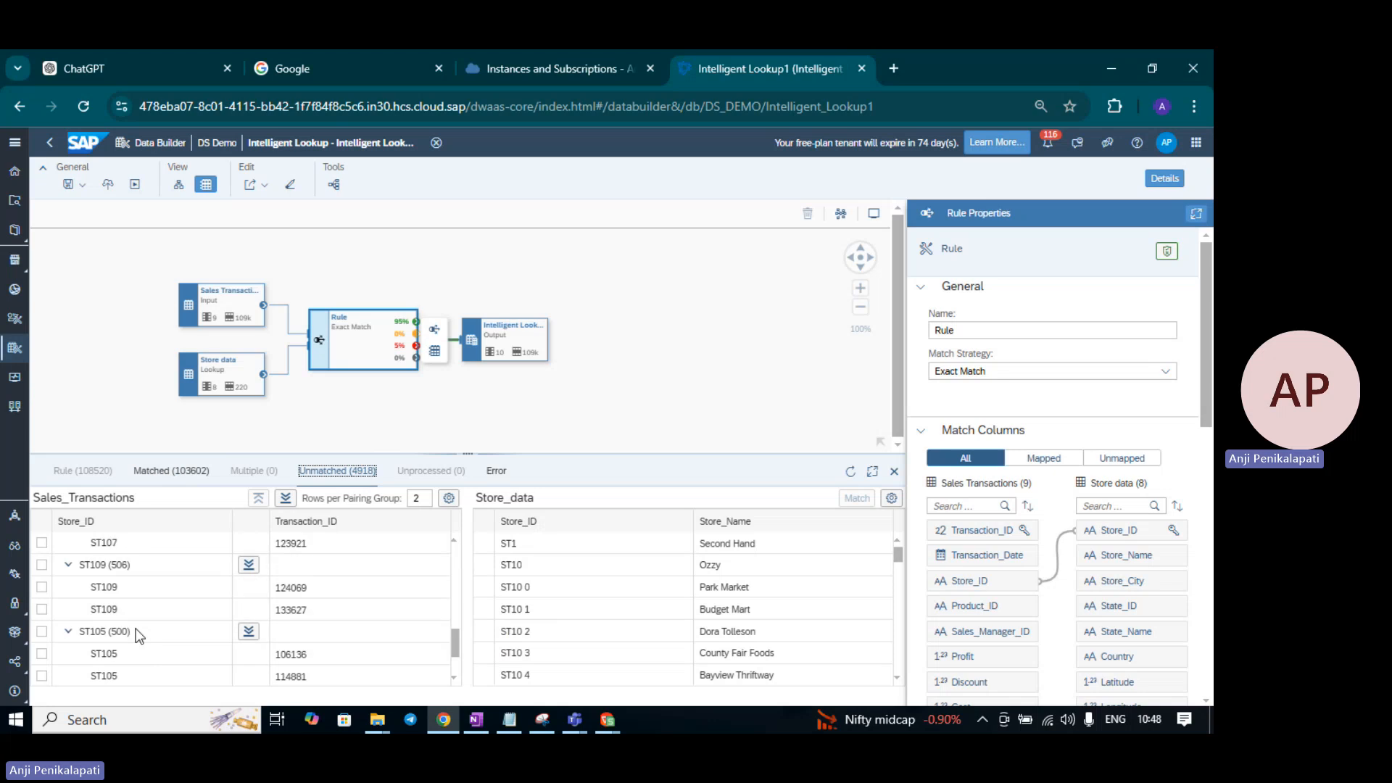
scroll(148, 656, "up", 5)
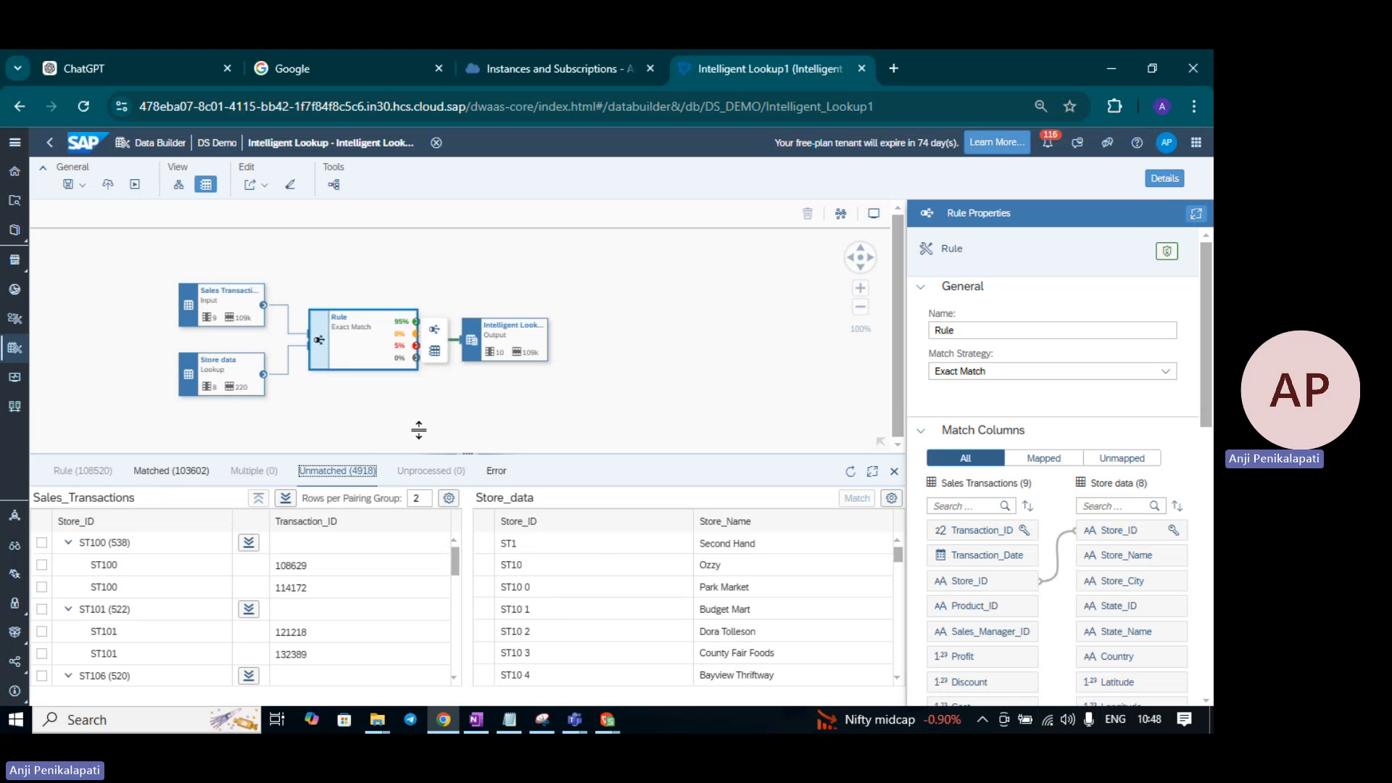
- Close the results preview and bring up the Rule node's add-rule options
left_click(893, 475)
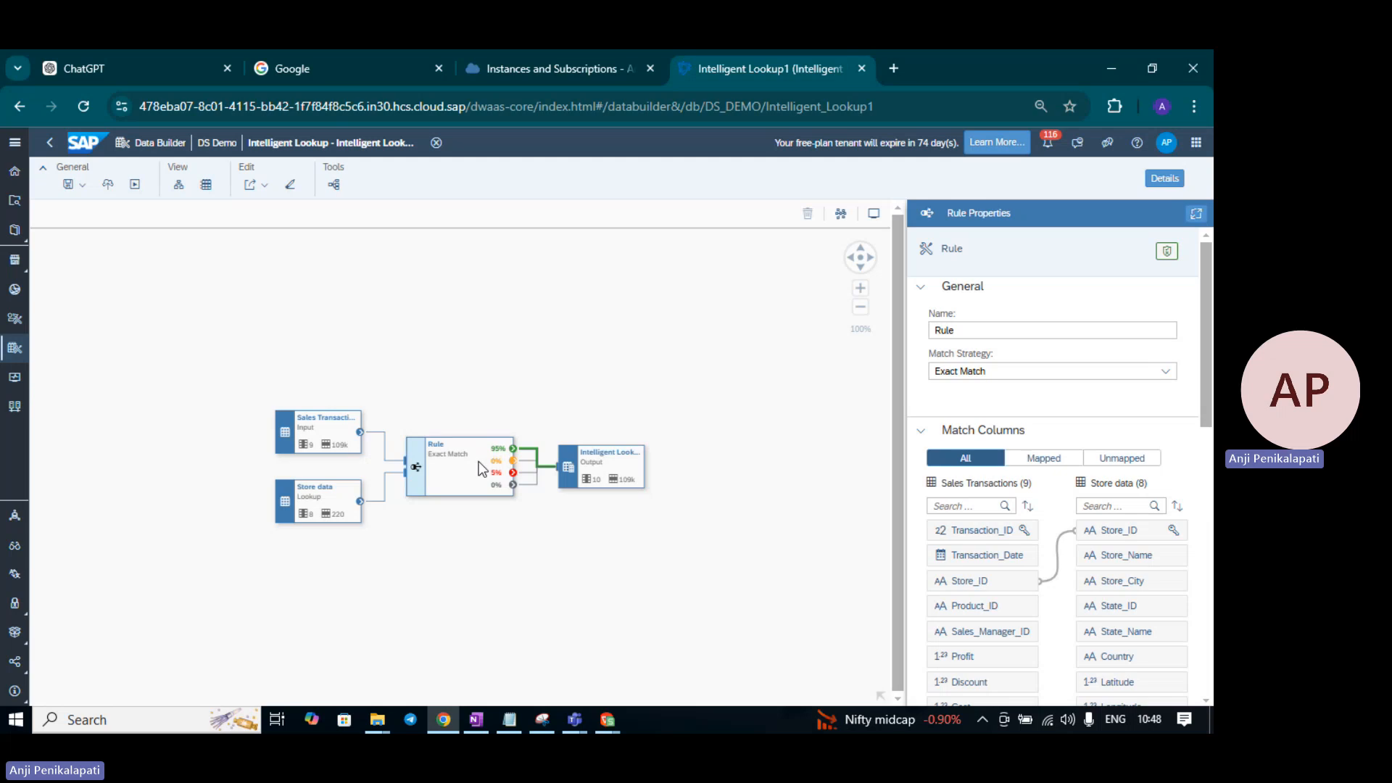
left_click(533, 462)
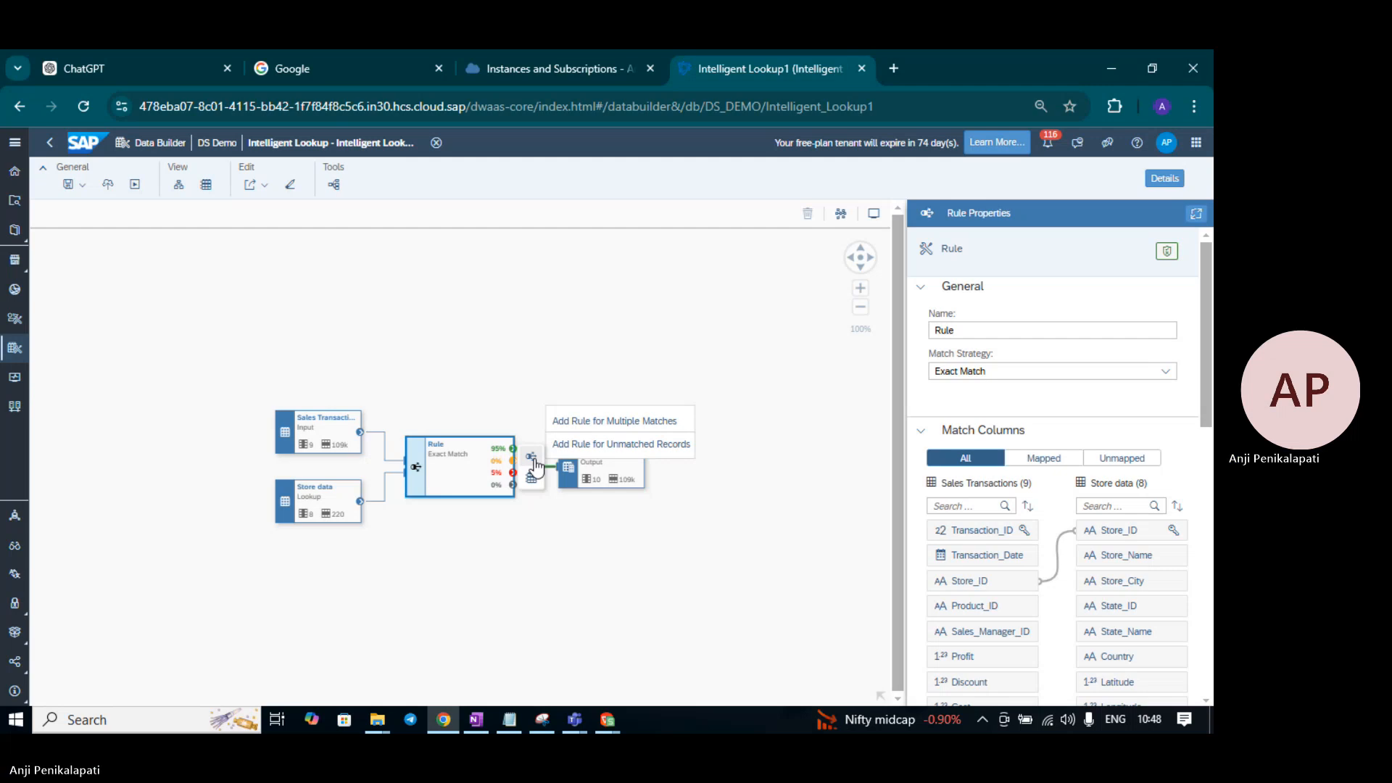
left_click(532, 480)
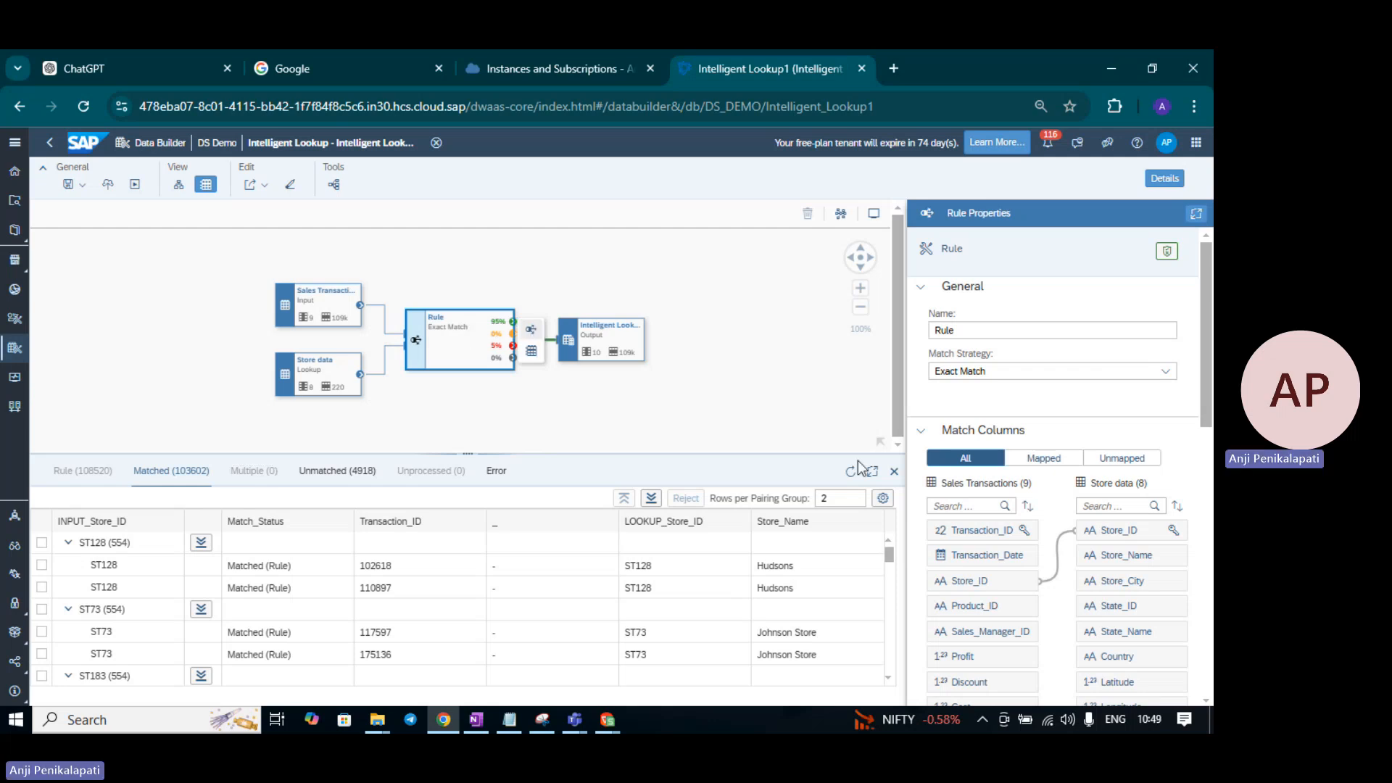
left_click(894, 470)
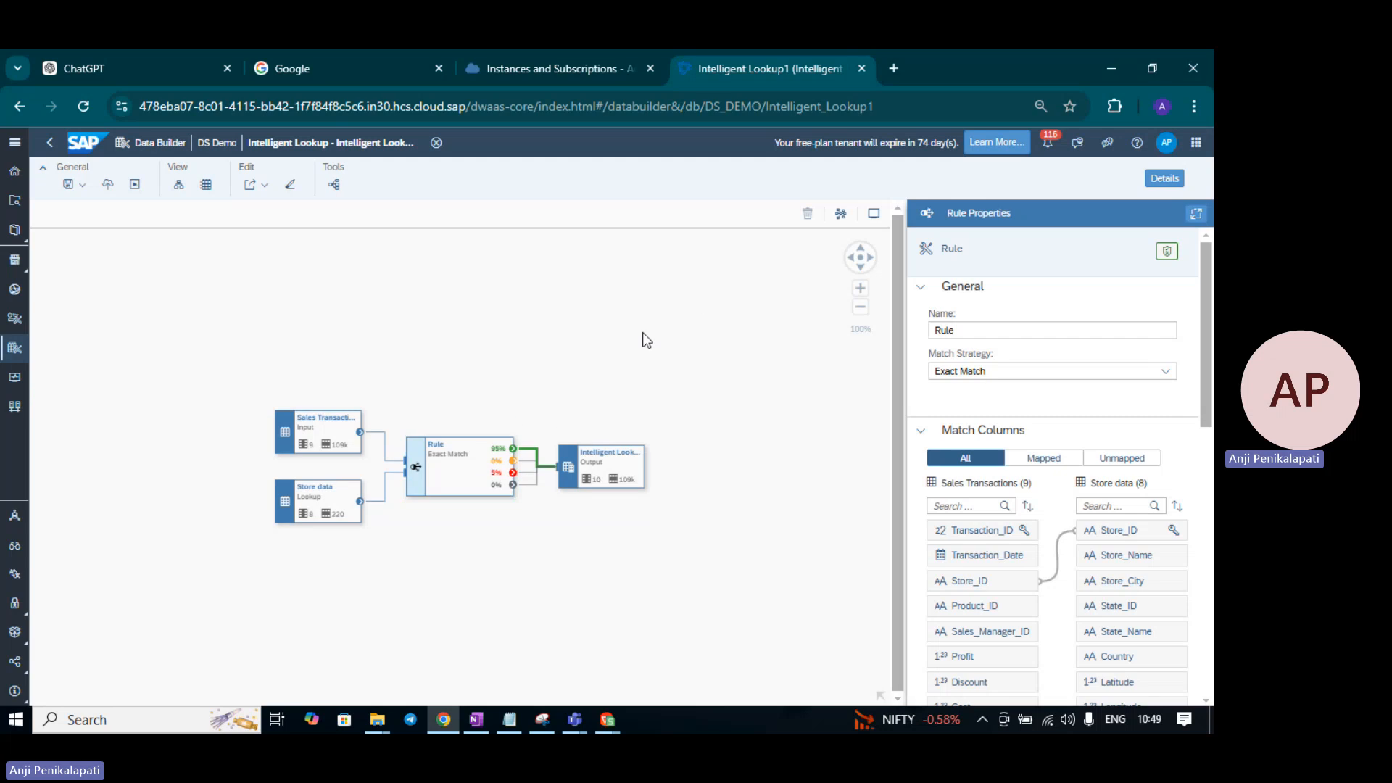
left_click(531, 458)
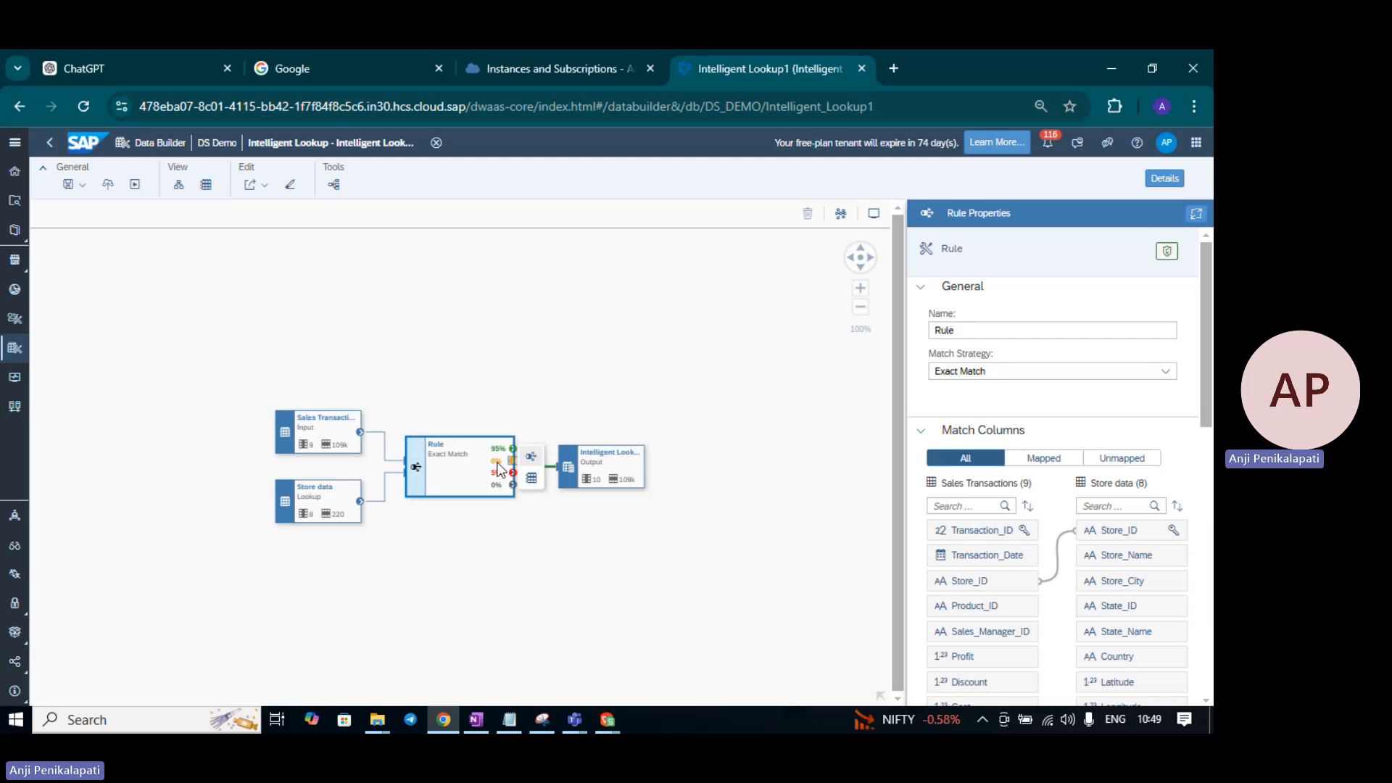
left_click(534, 459)
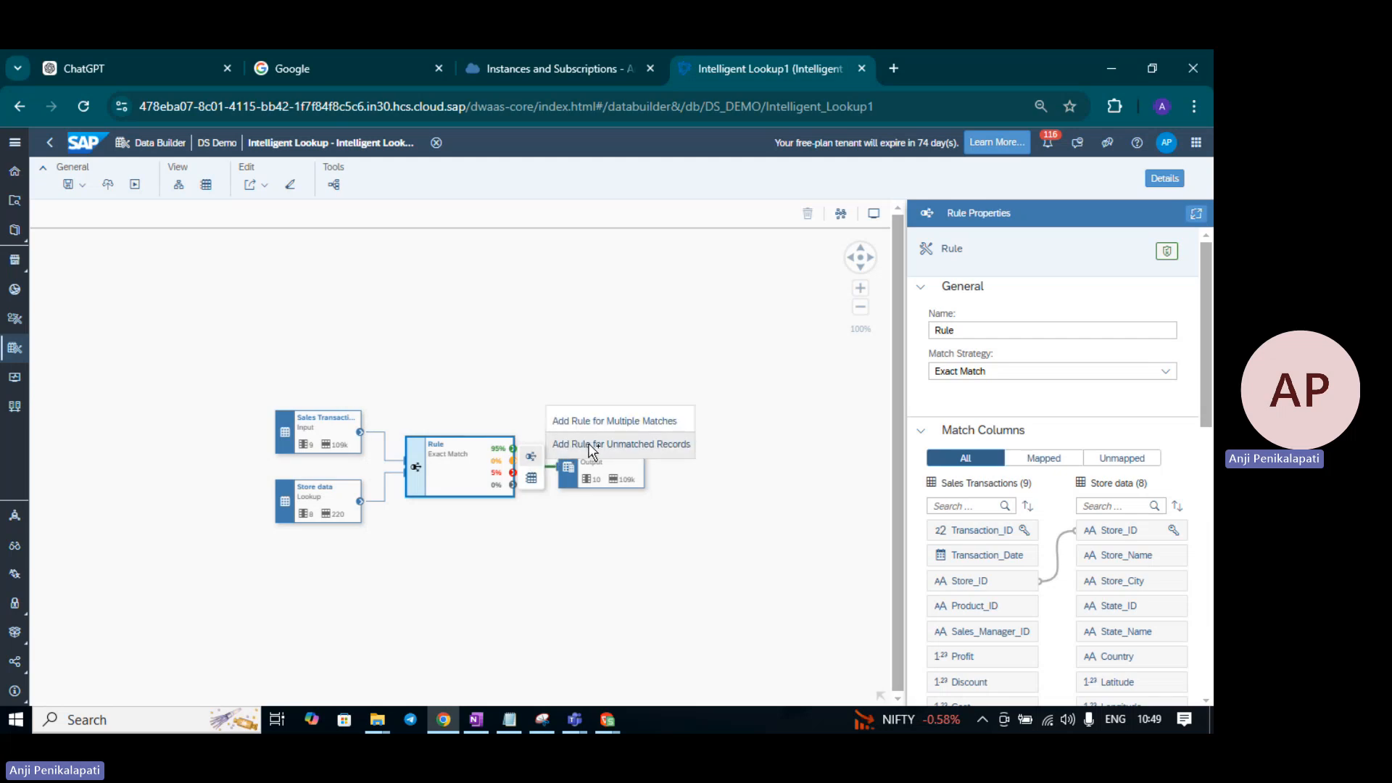
- Add a second rule that takes the first rule's unmatched records as input
left_click(589, 446)
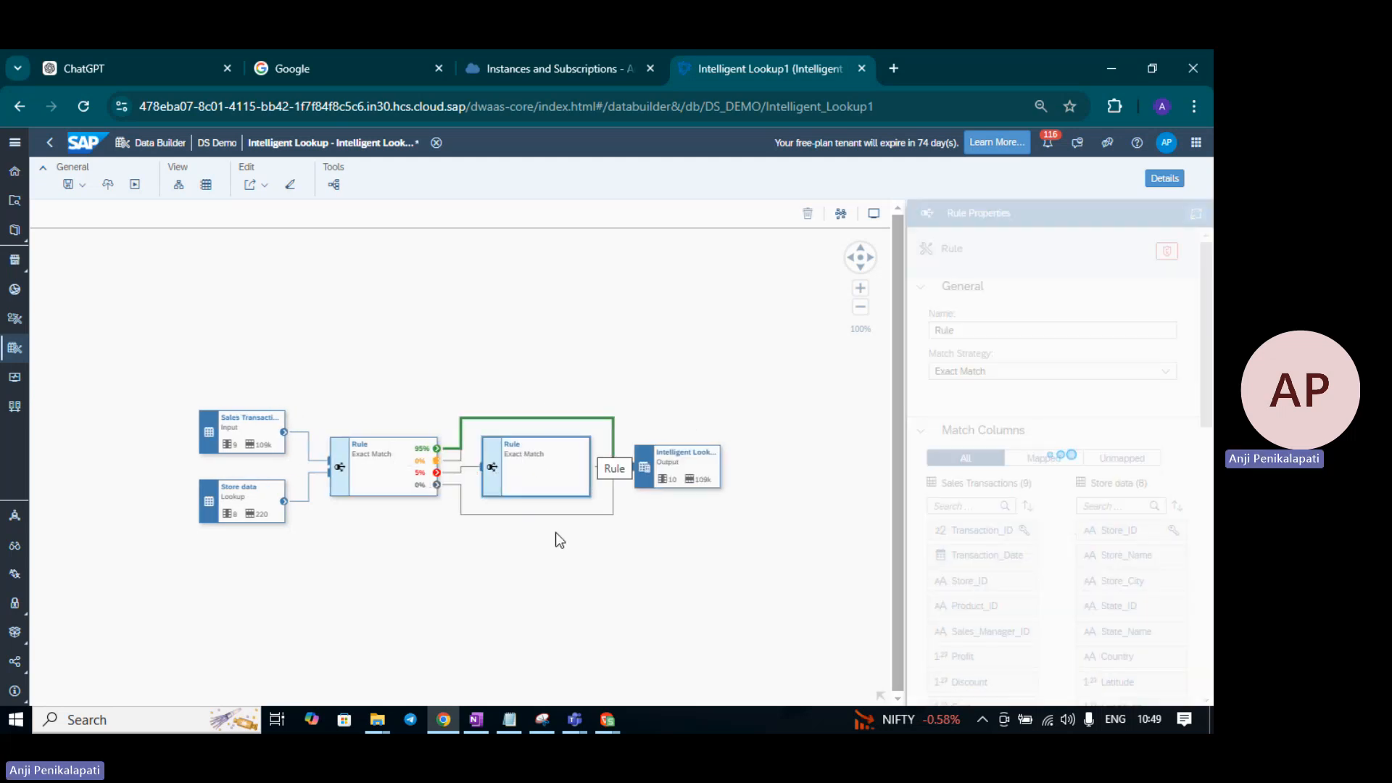
mouse_move(595, 499)
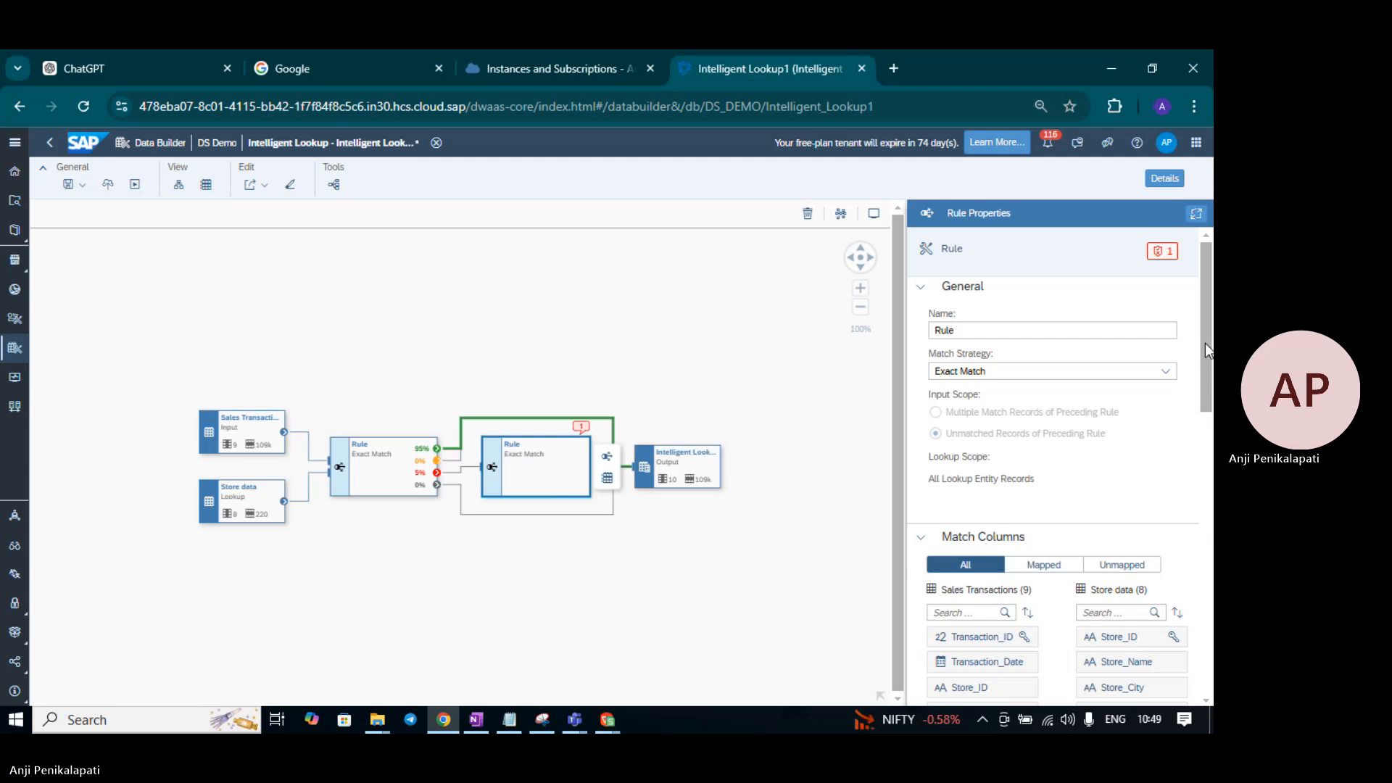
mouse_move(1205, 342)
left_mouse_down()
mouse_move(1205, 363)
mouse_move(1210, 319)
left_mouse_up()
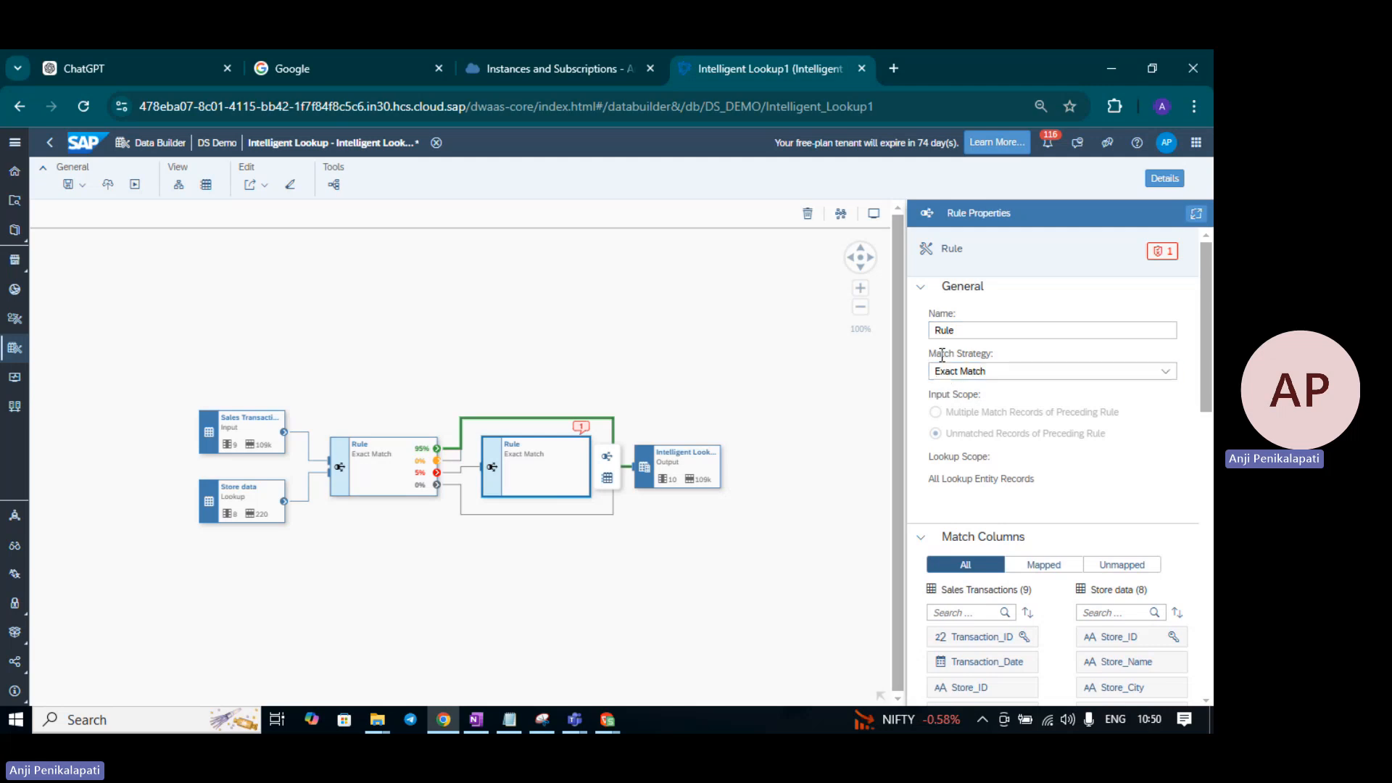
- Select the second rule, try Fuzzy Match, then revert its Match Strategy to Exact Match
left_click(381, 456)
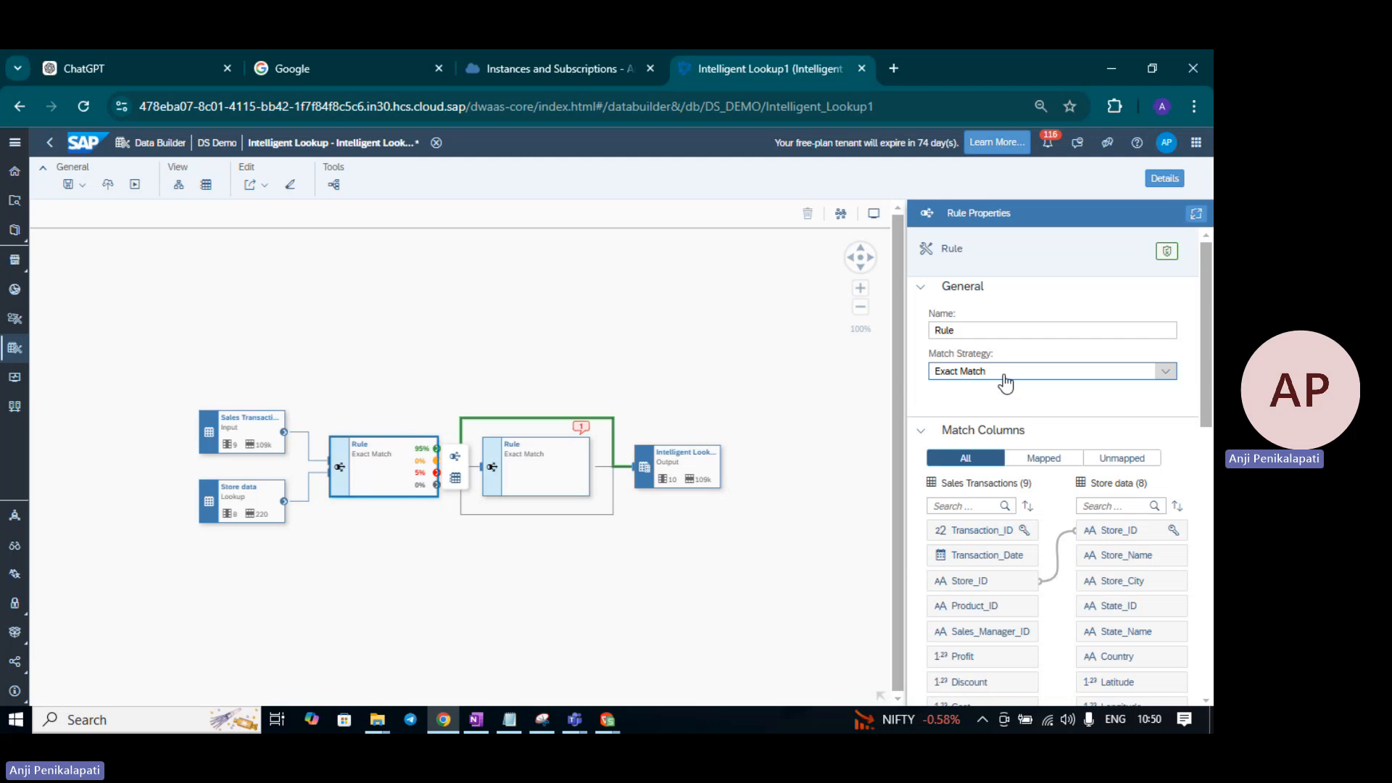
left_click(1005, 373)
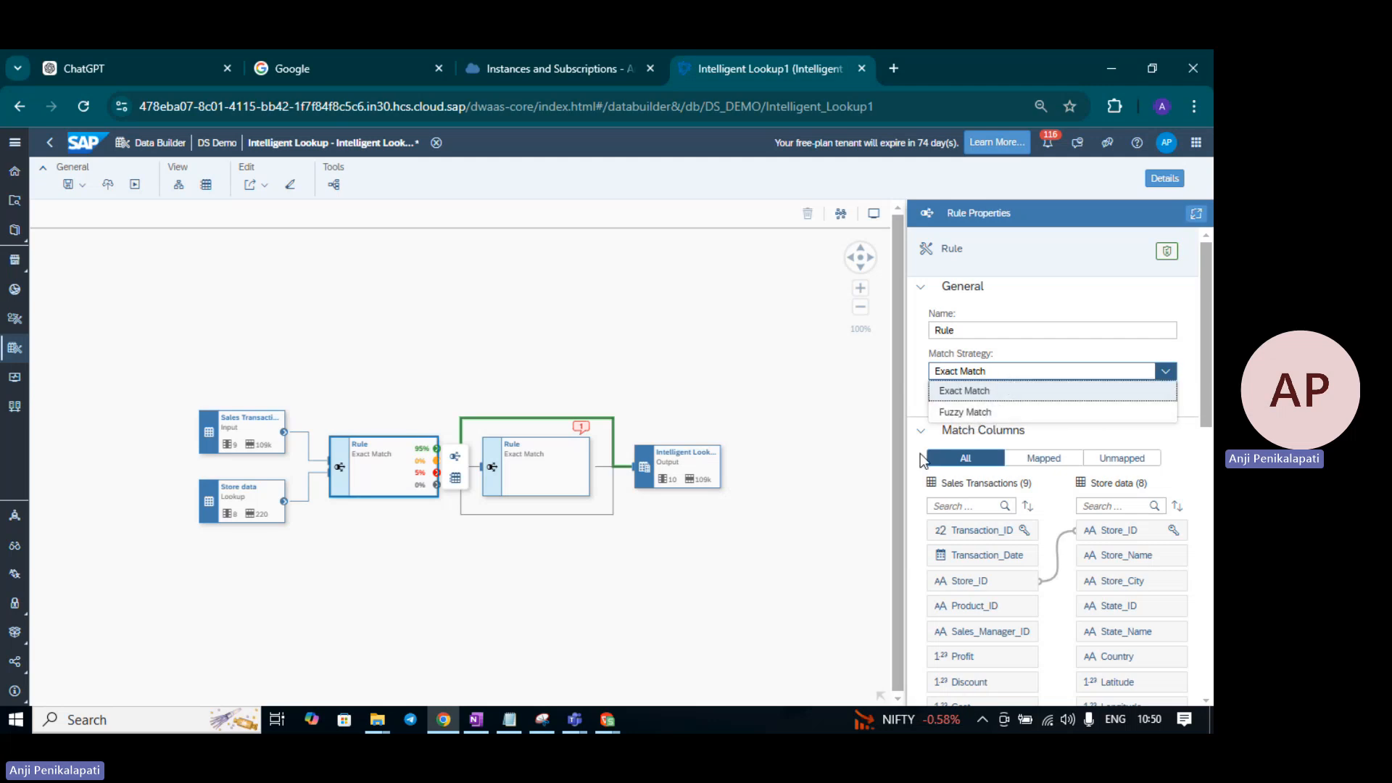
left_click(537, 457)
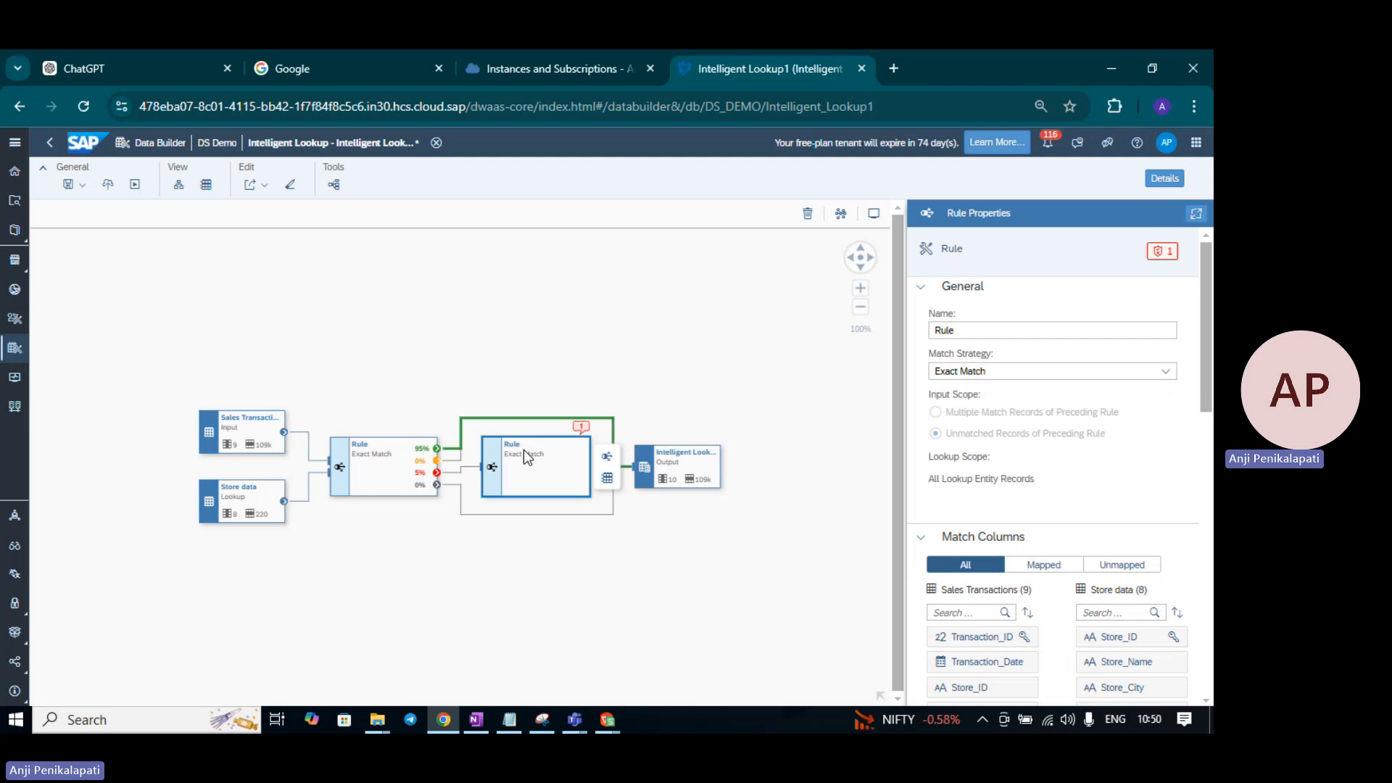
left_click(1066, 375)
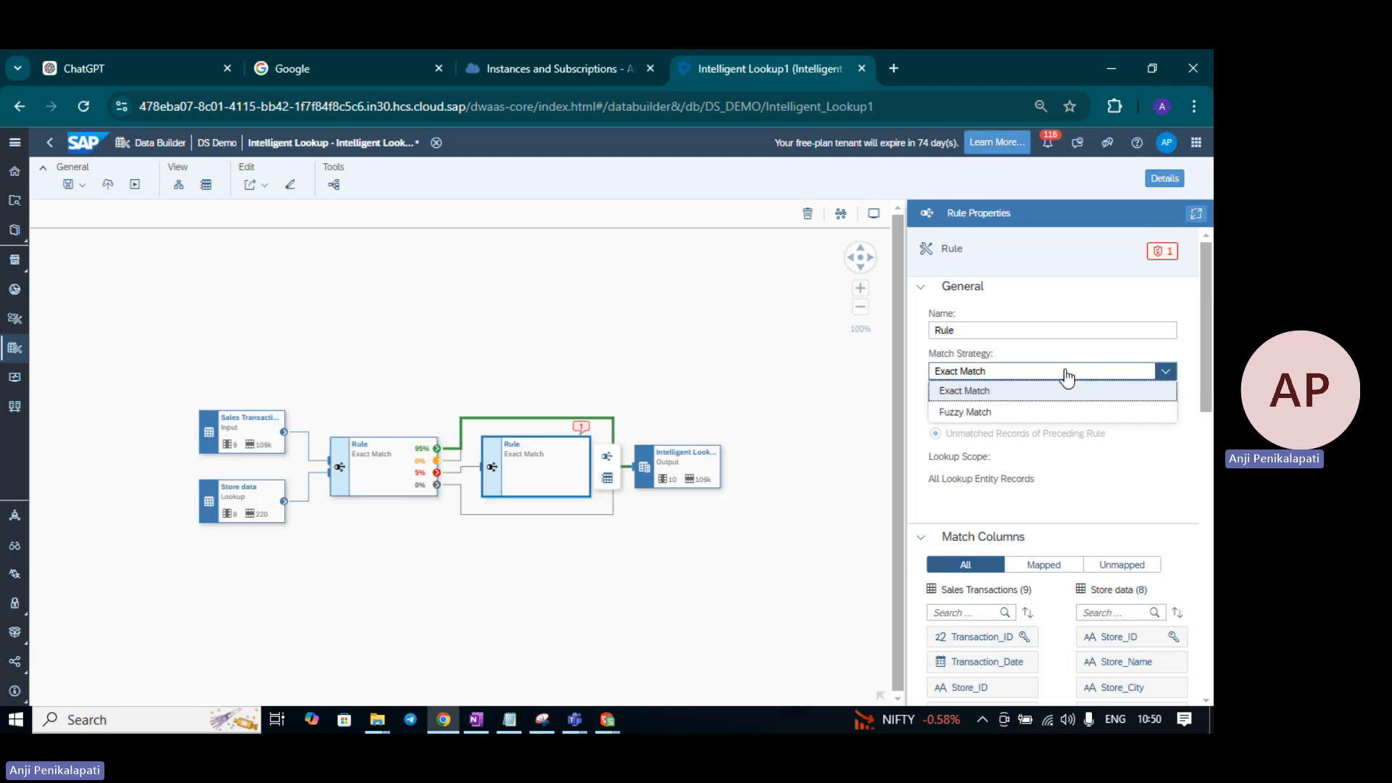
left_click(1004, 411)
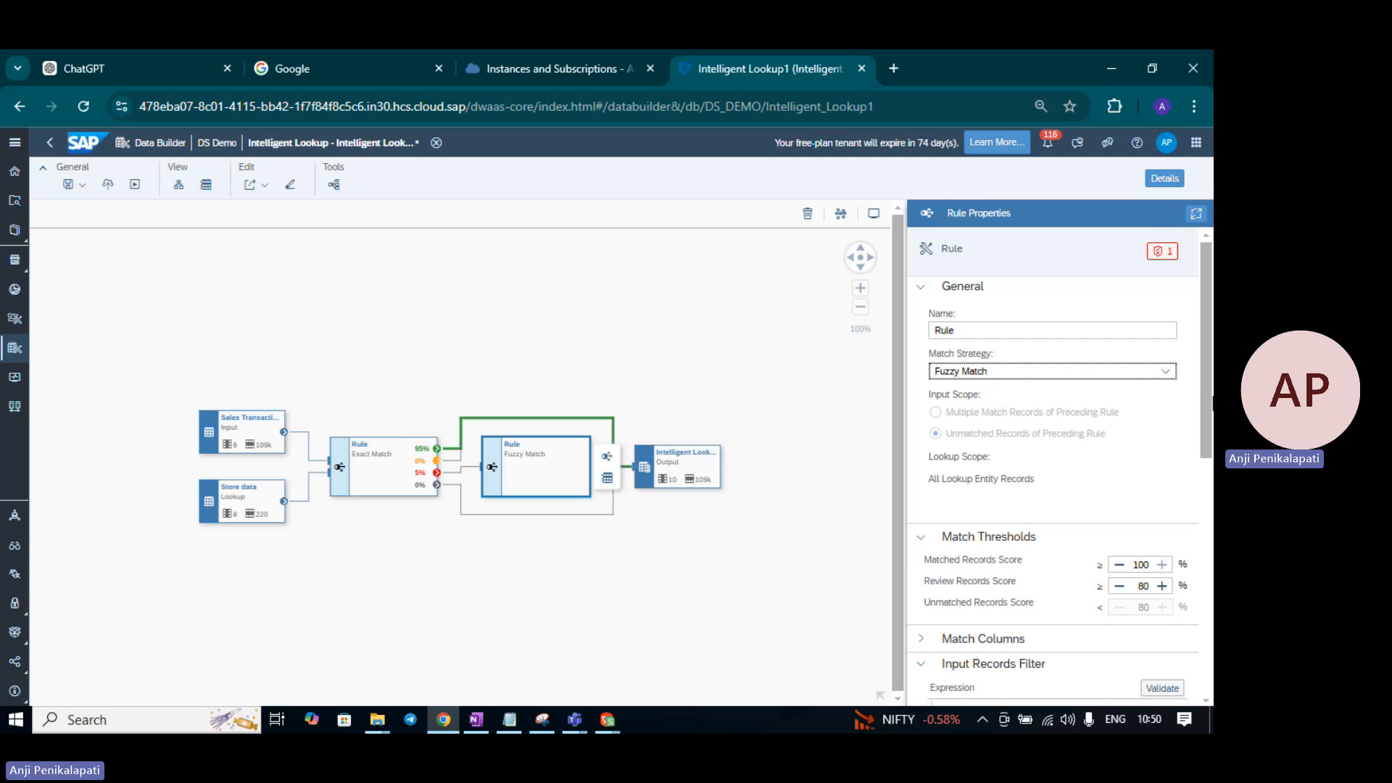
scroll(1202, 376, "down", 2)
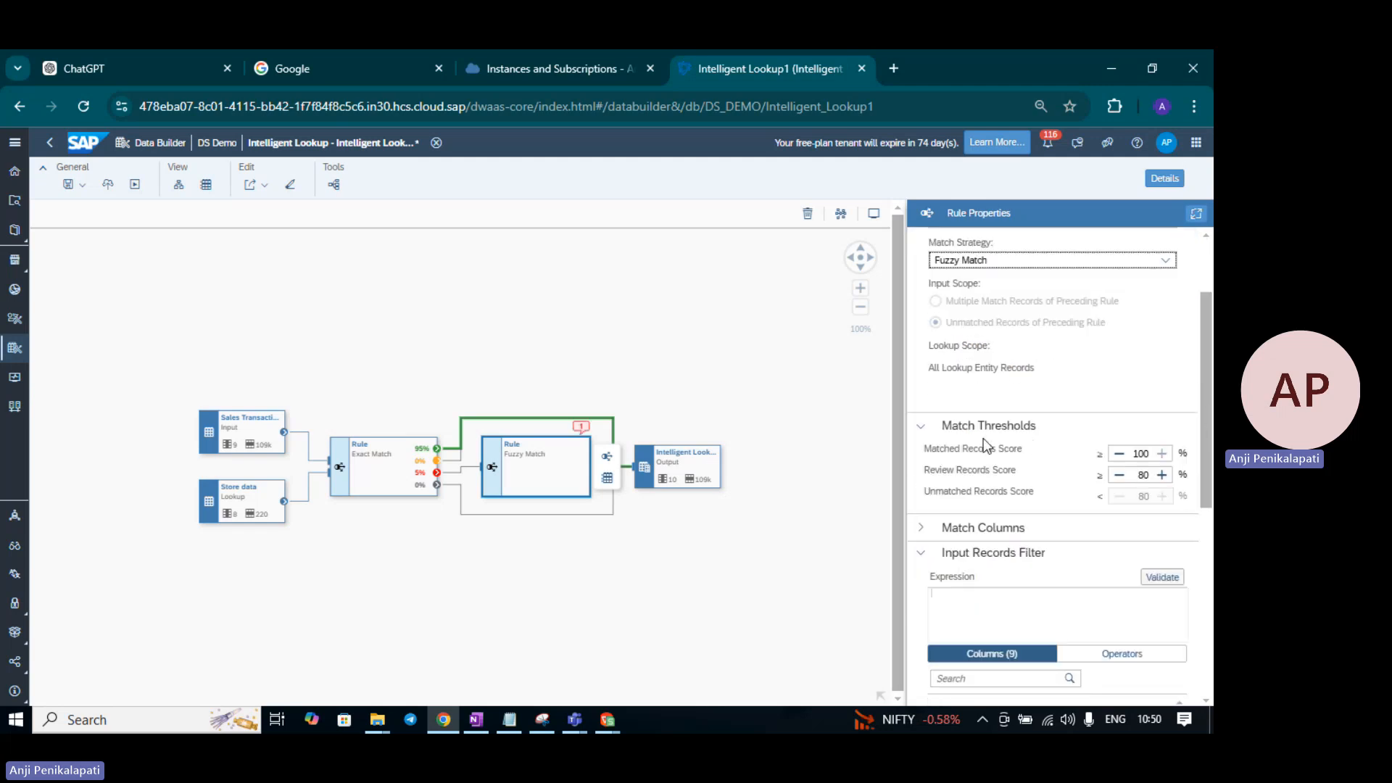
left_click(1099, 271)
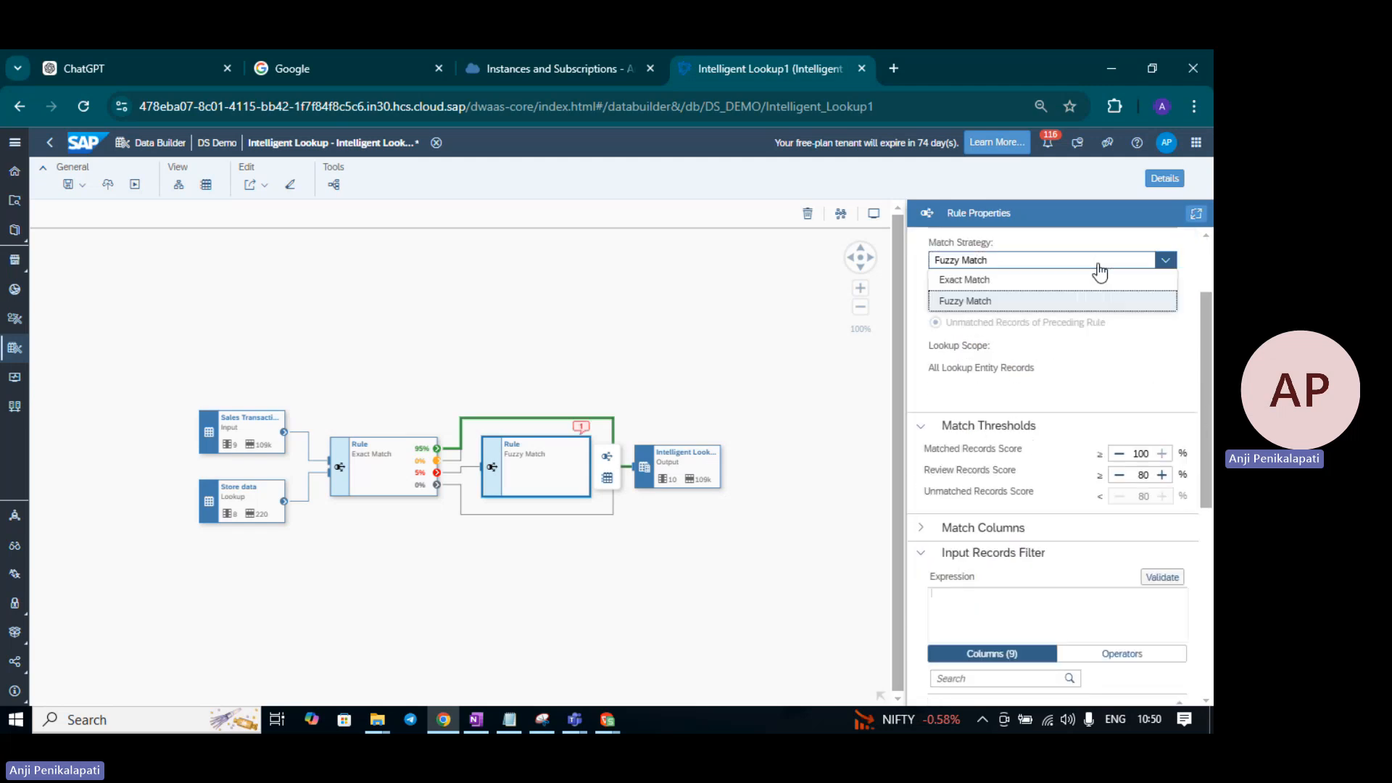
left_click(1036, 283)
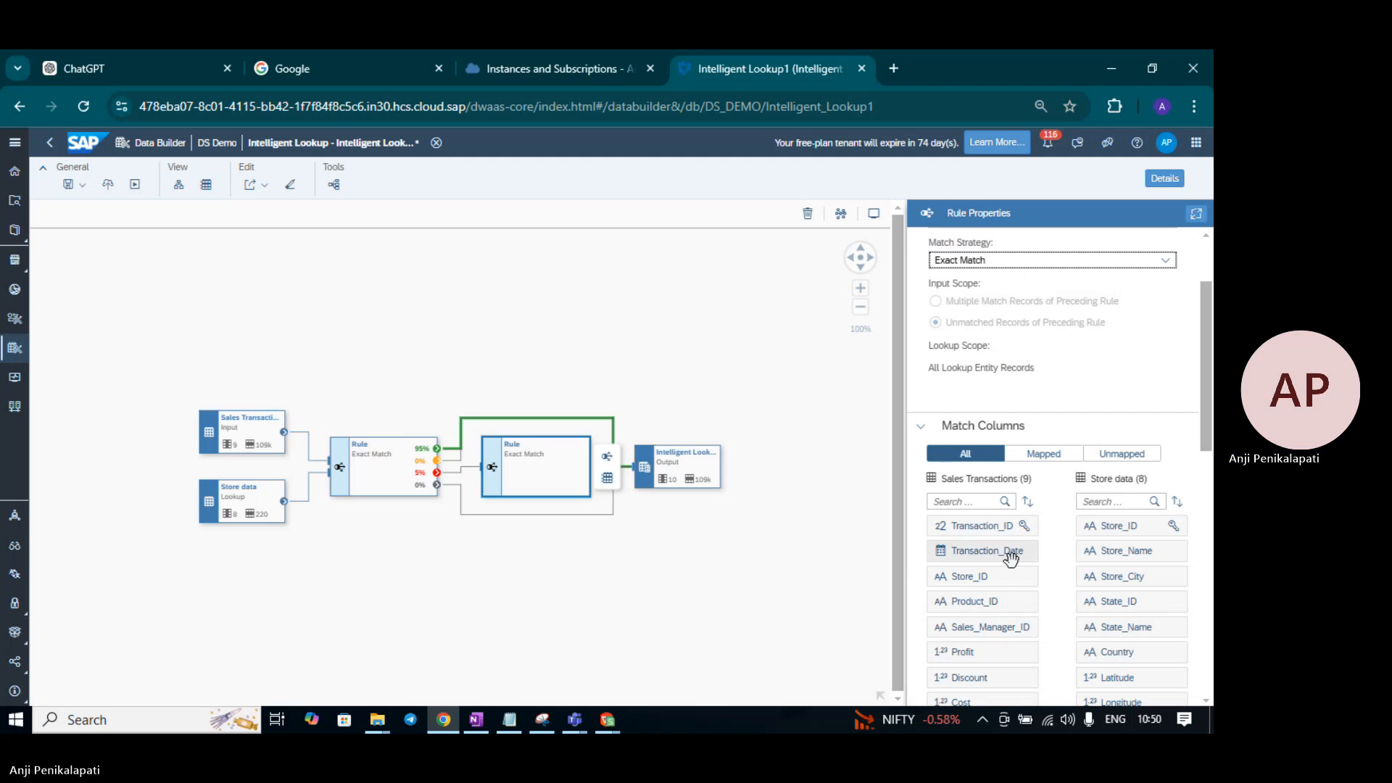
- Collapse the second rule's Input Records Filter section
scroll(1013, 576, "down", 6)
scroll(1015, 580, "up", 6)
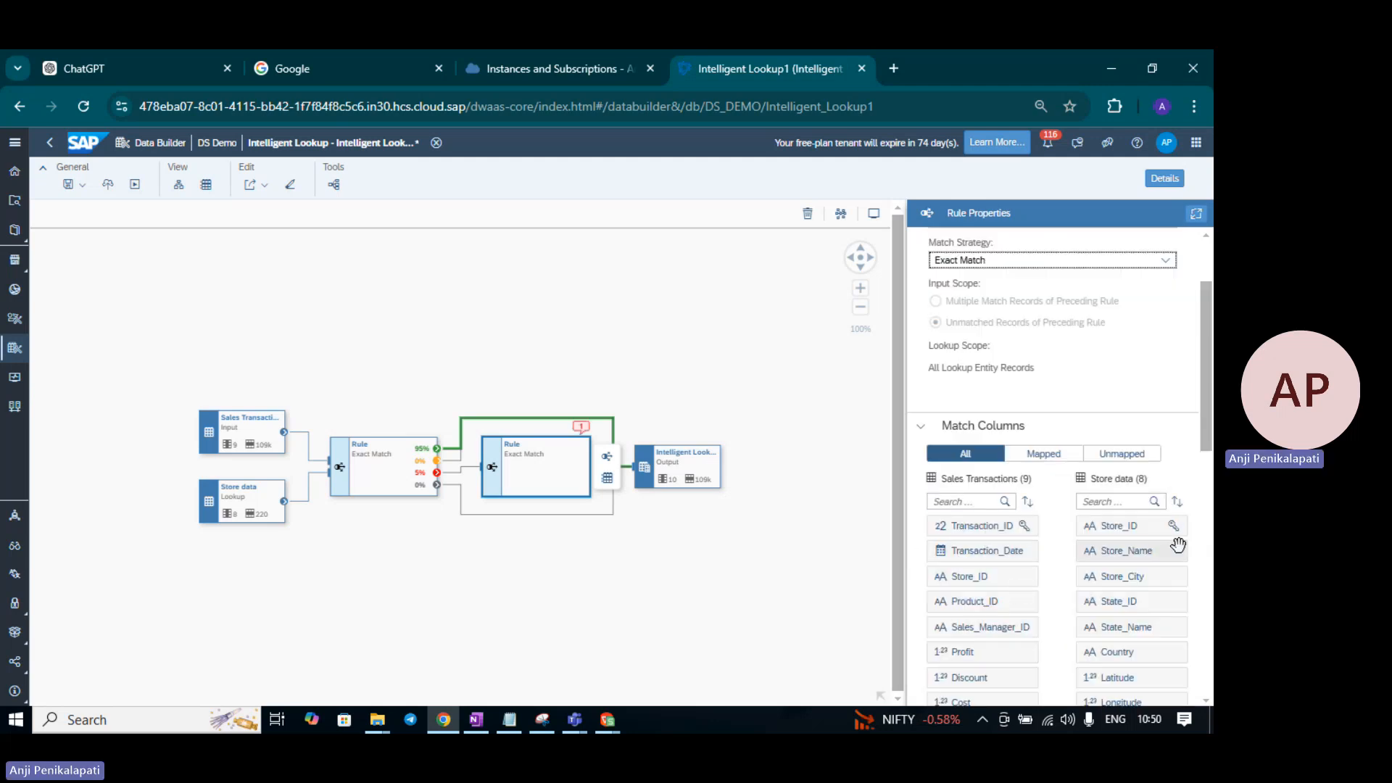
left_click_drag(1209, 442, 1212, 558)
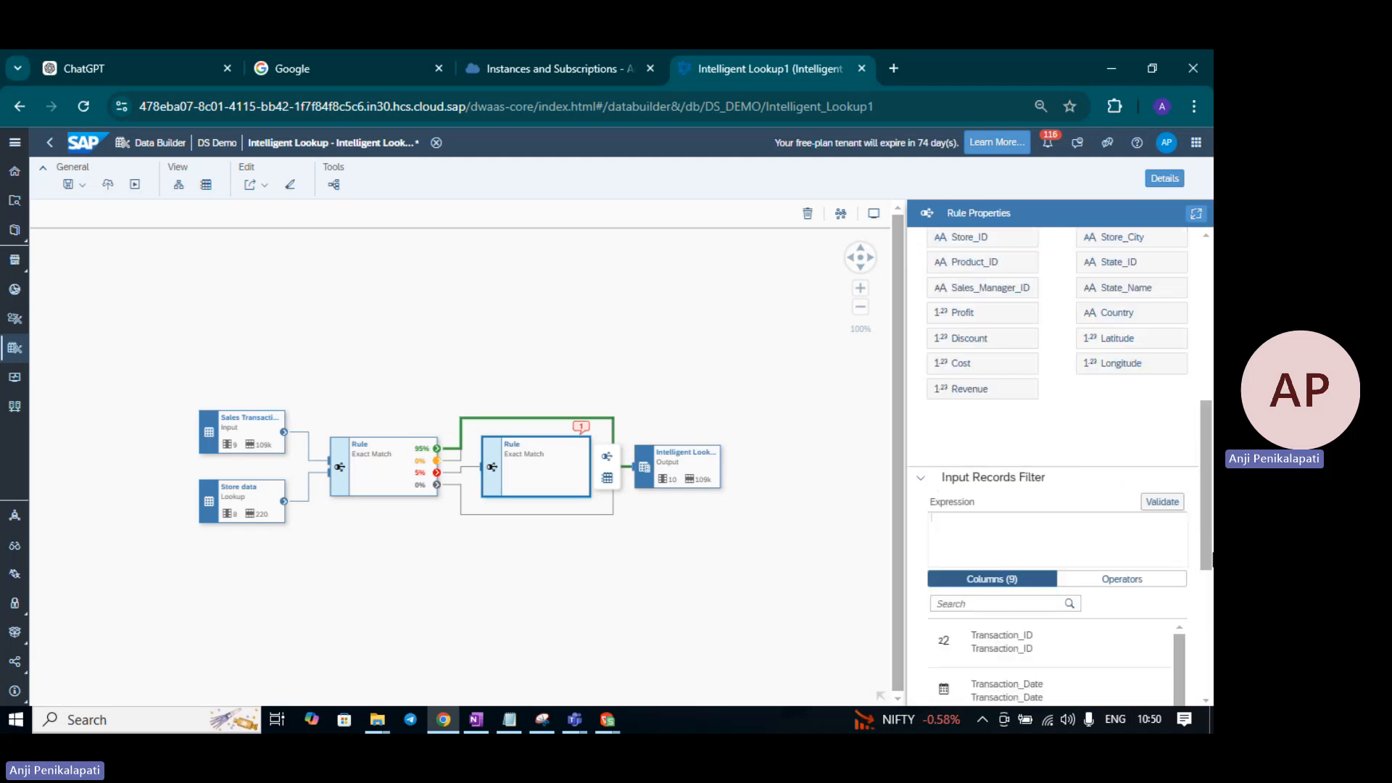
left_click(922, 480)
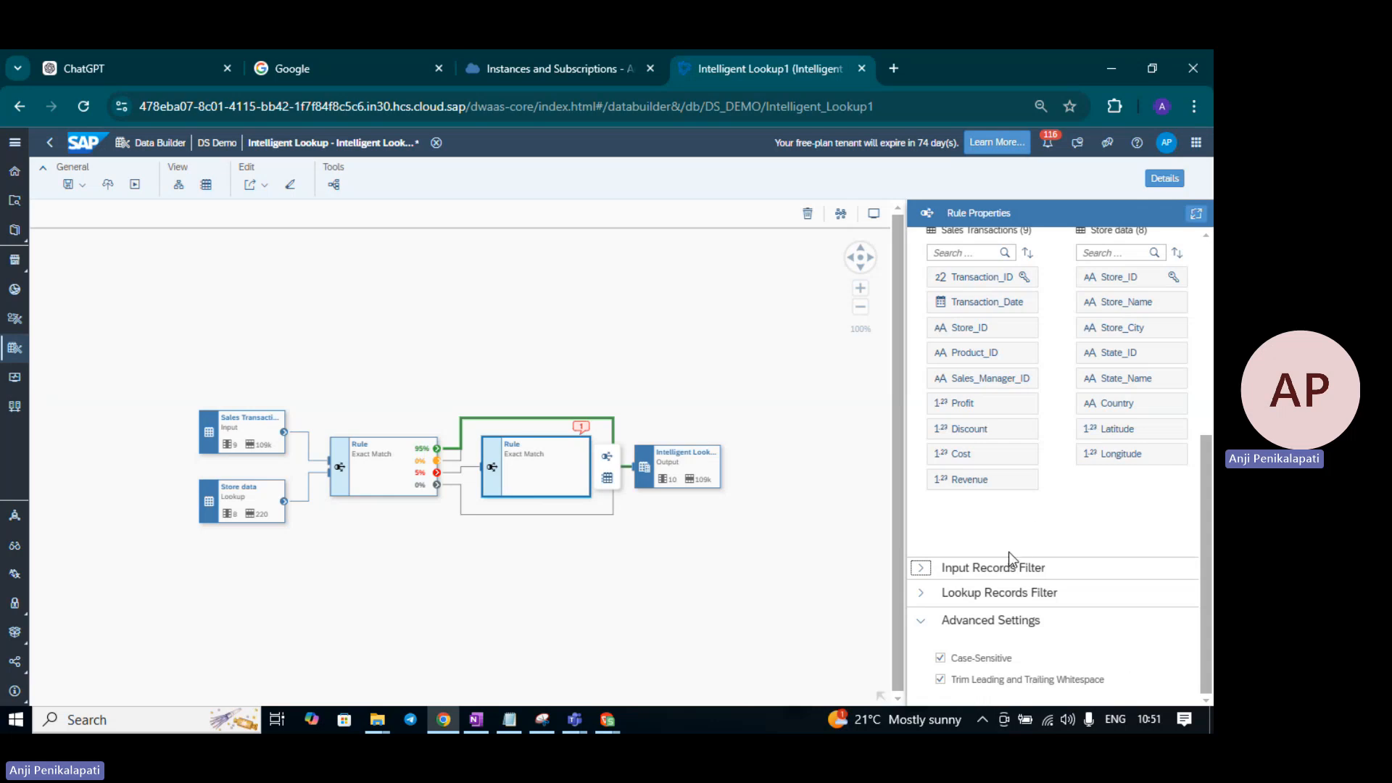
- Set the second rule's Match Strategy to Fuzzy Match
left_click_drag(1209, 495, 1209, 317)
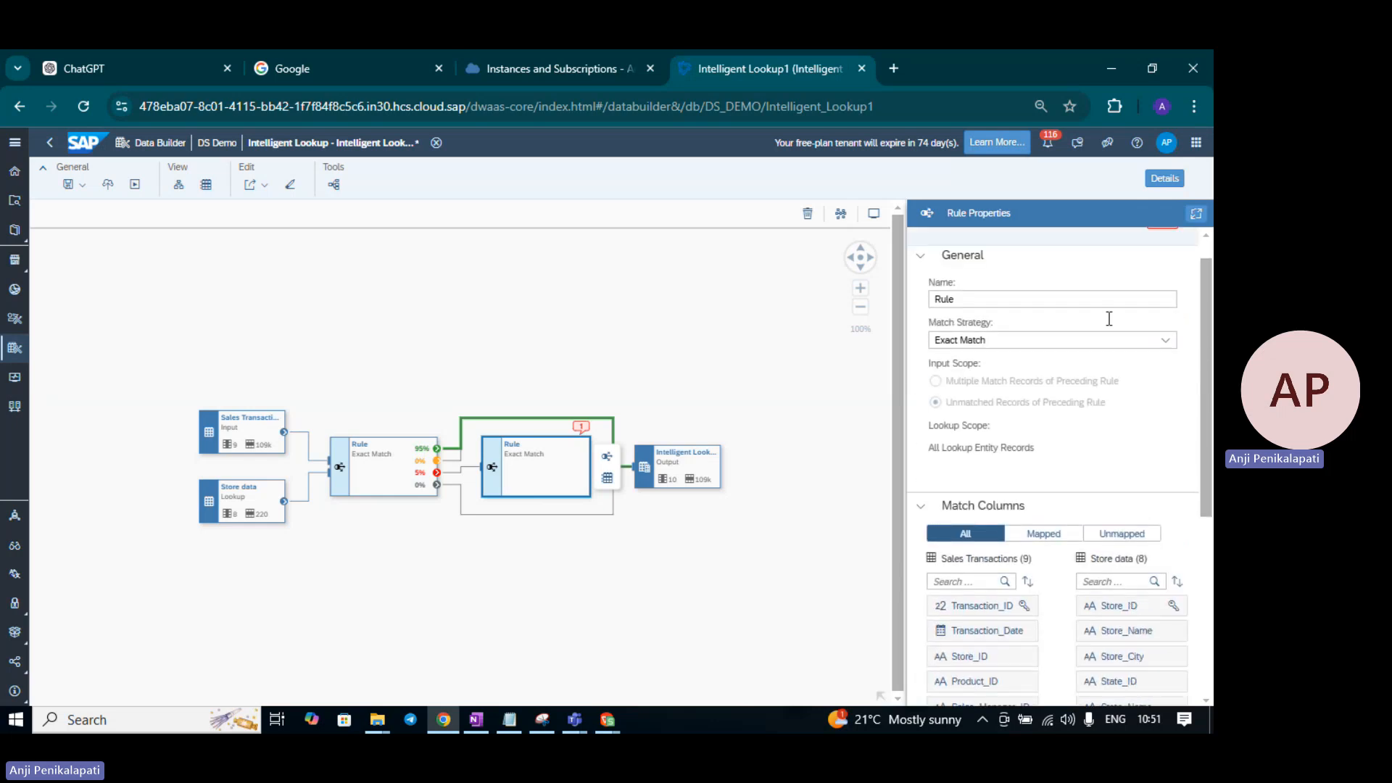
left_click(1115, 341)
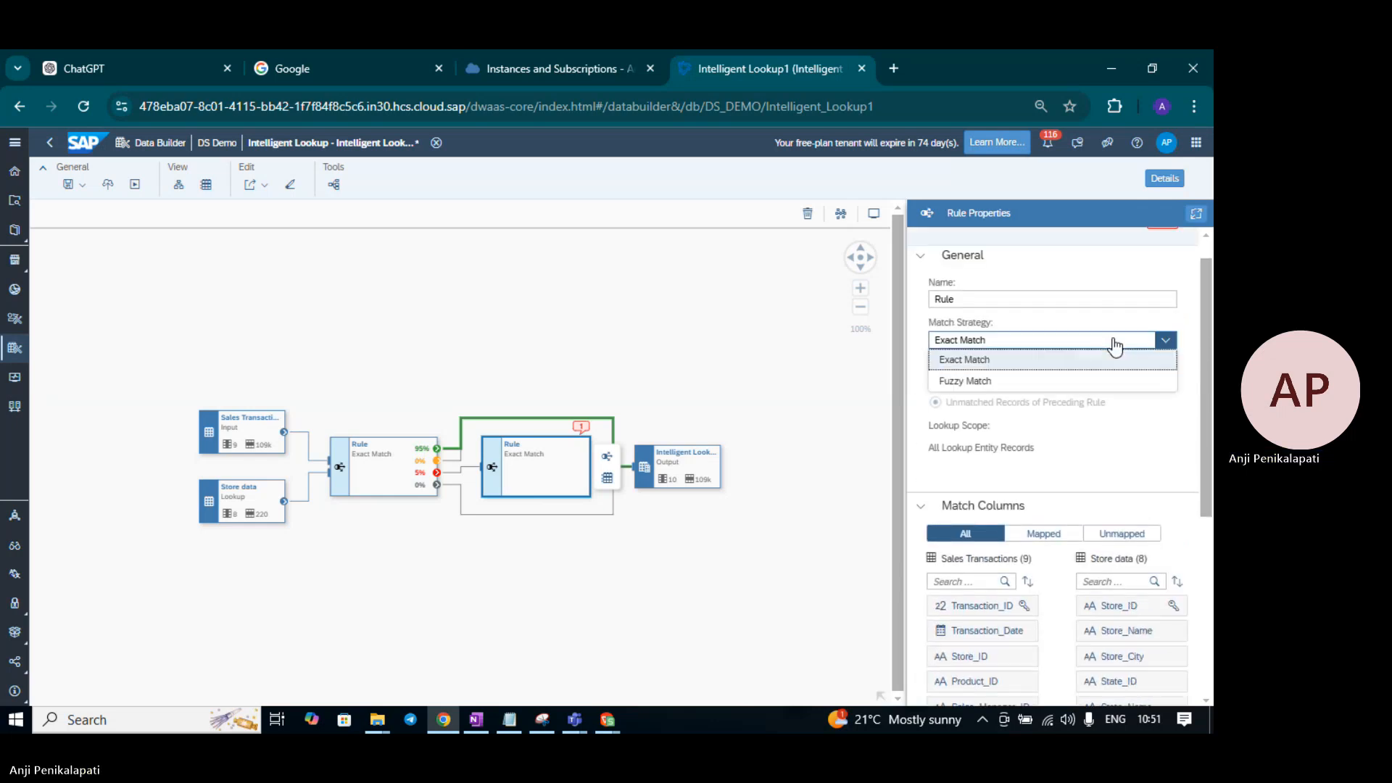
left_click(995, 383)
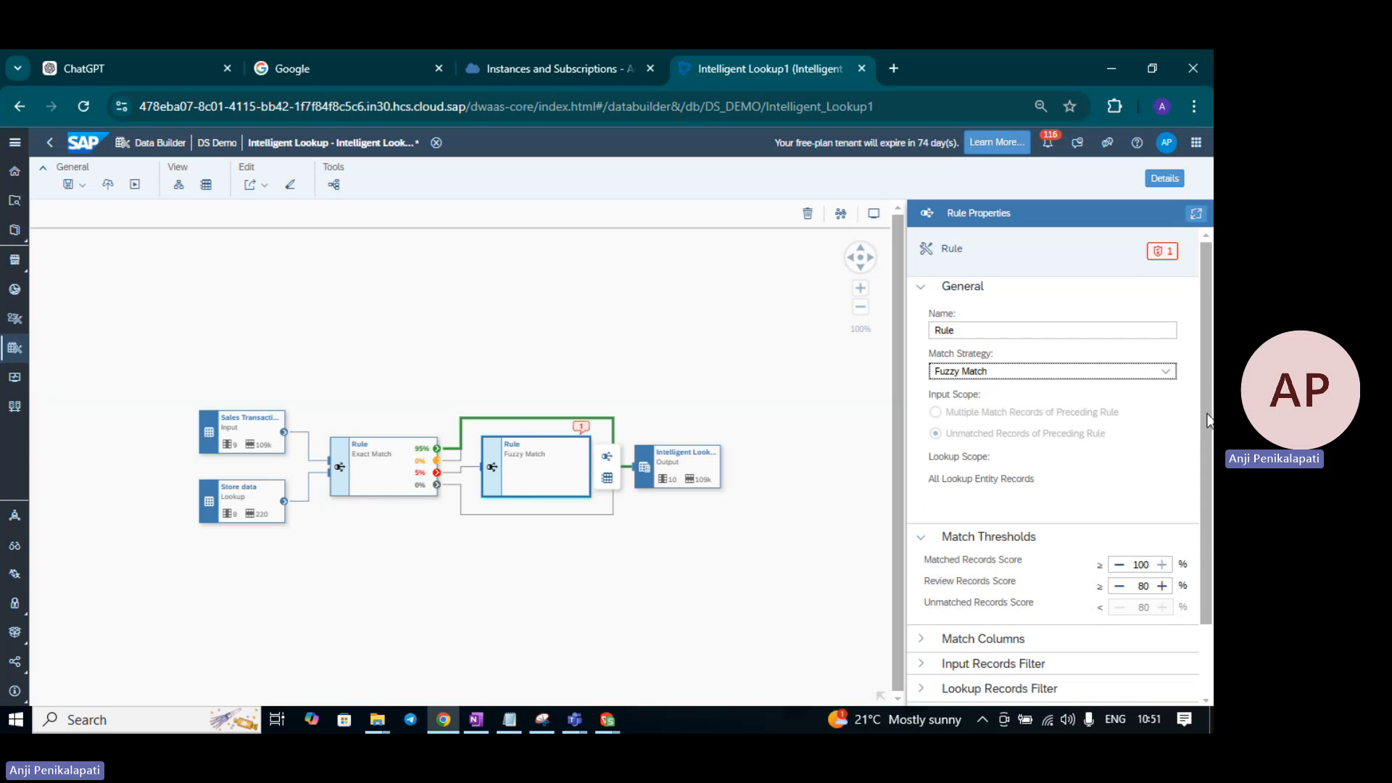
scroll(1198, 416, "down", 1)
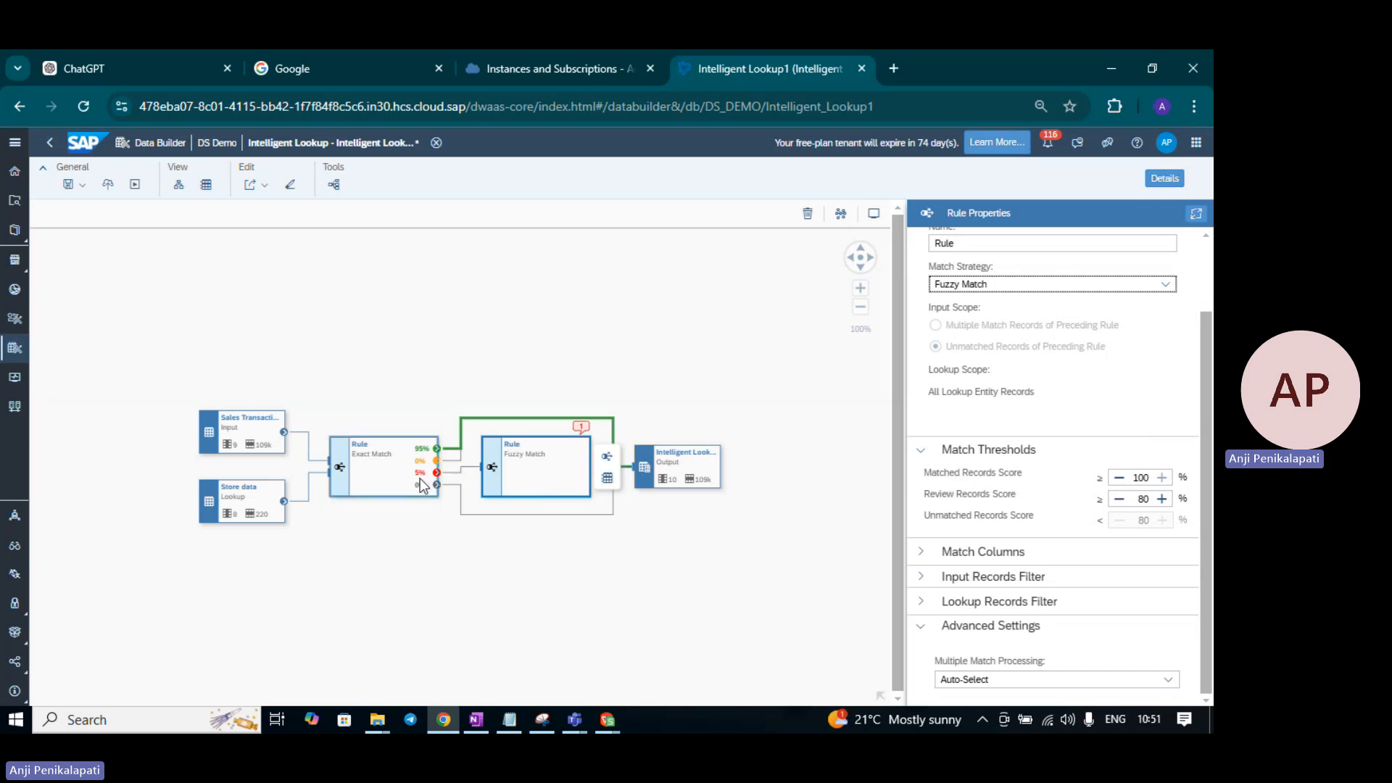
- Lower the Matched Records Score to 90%, keeping Review Records Score at 80%
left_click(1119, 480)
left_click(1119, 479)
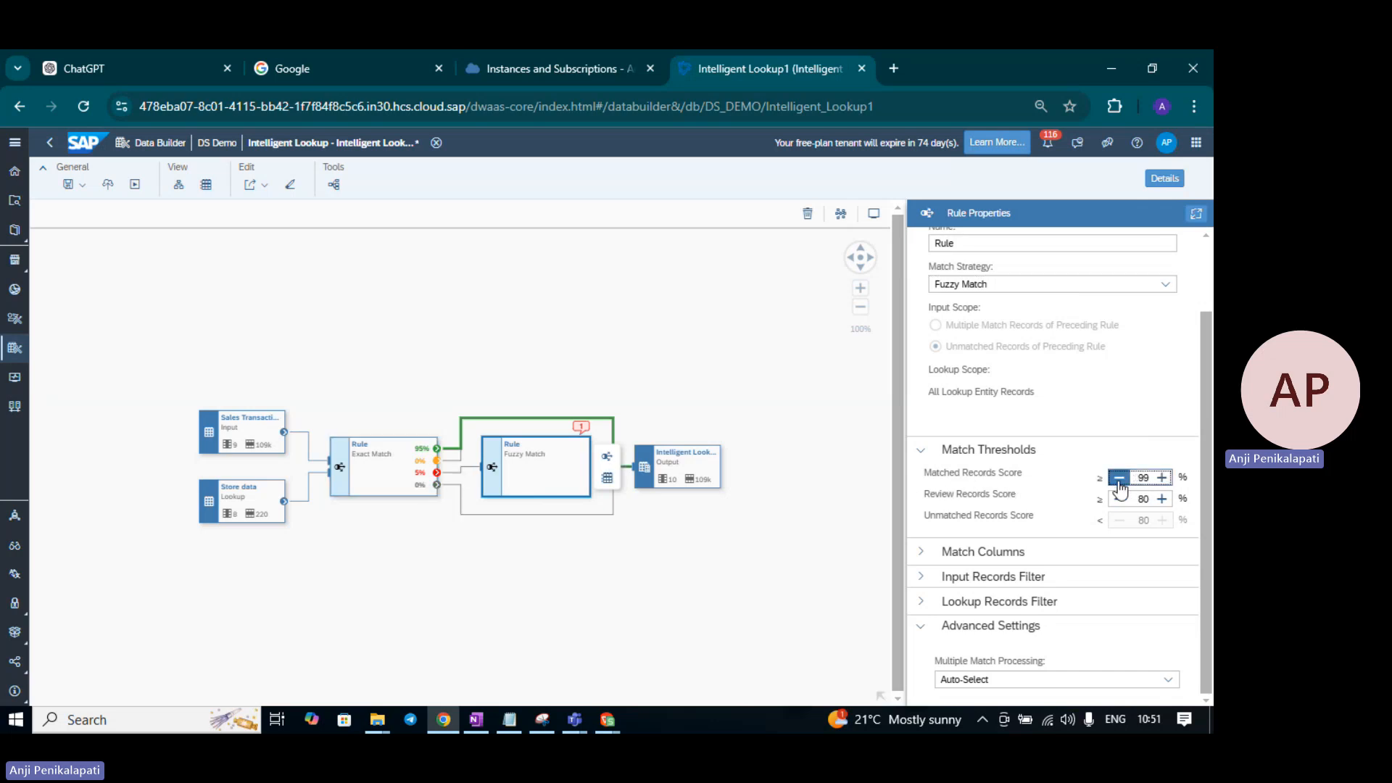
left_click(1119, 480)
left_click(1119, 480)
left_click(1119, 480)
left_click(1118, 480)
left_click(1118, 478)
left_click(1119, 479)
left_click(1119, 478)
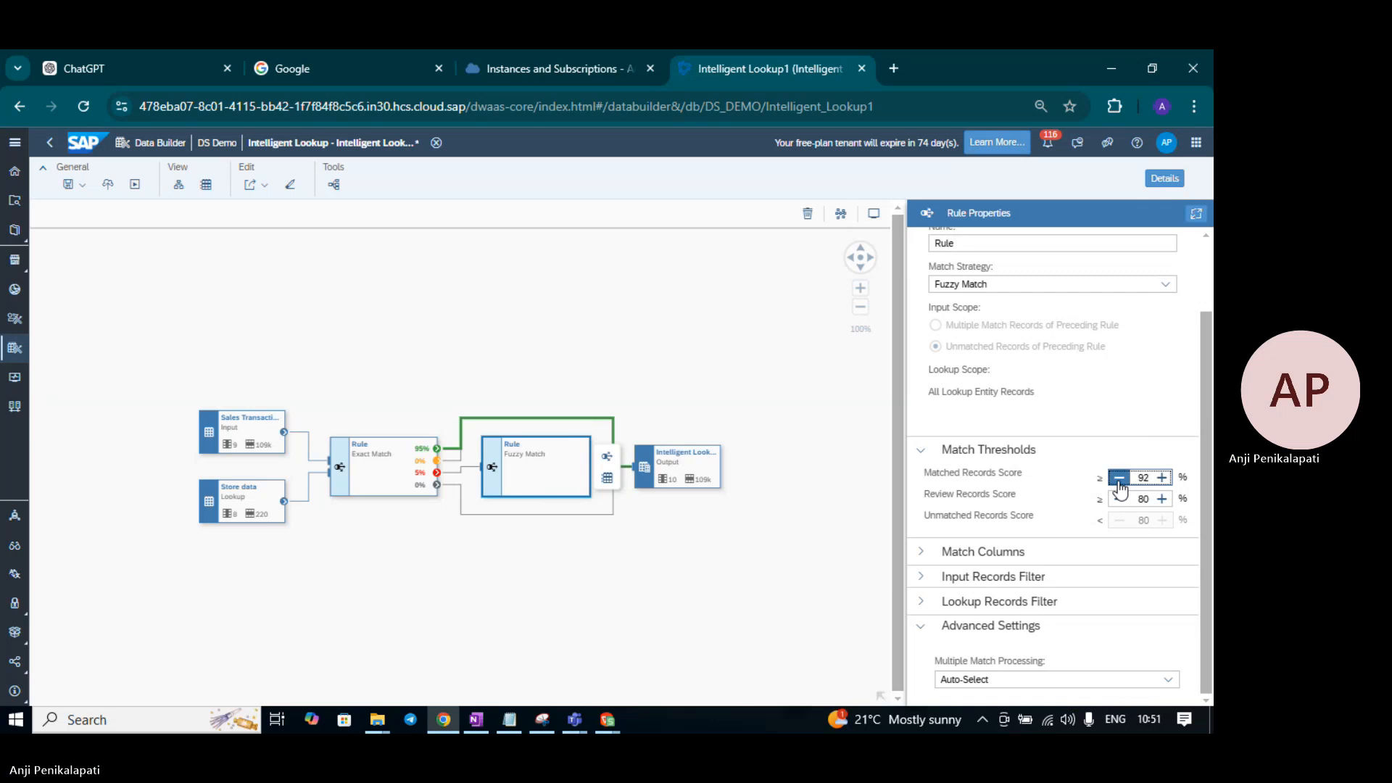
left_click(1118, 478)
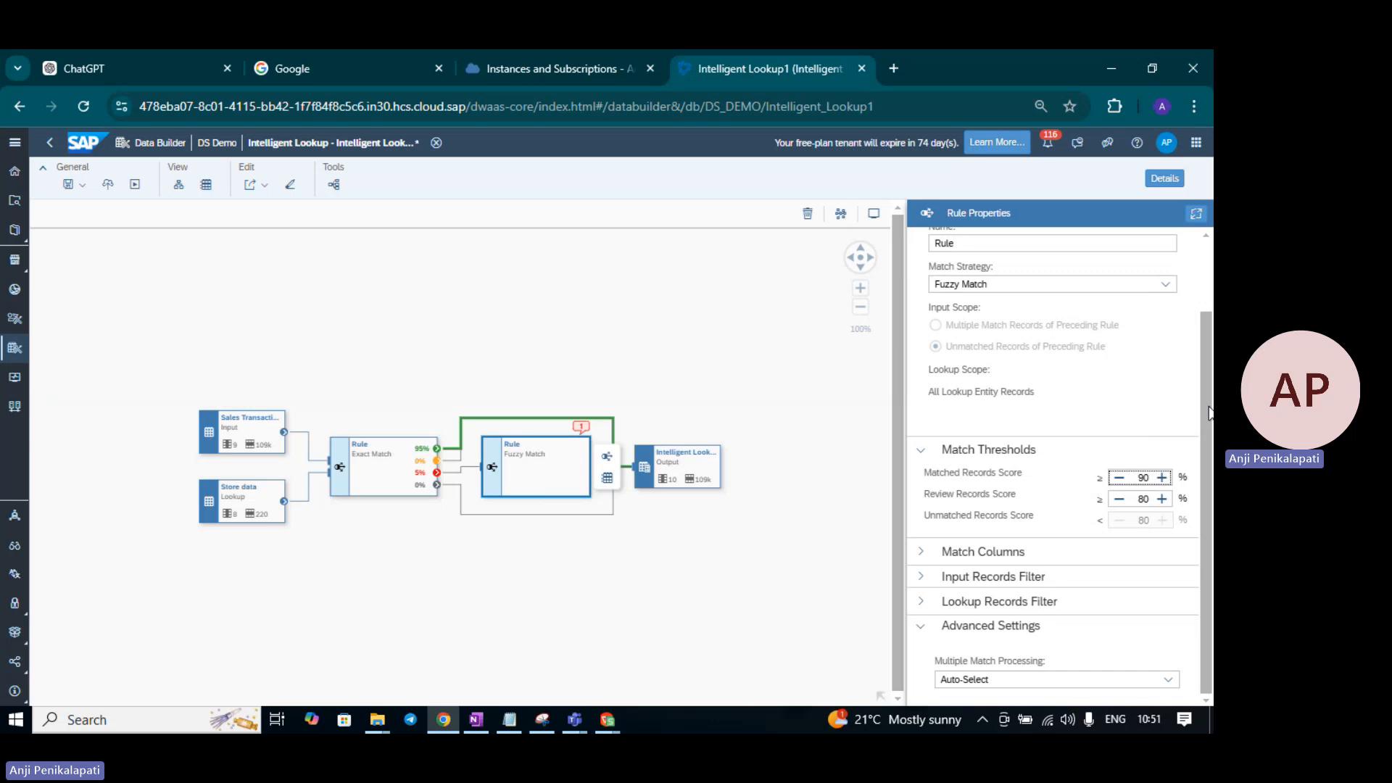
scroll(1208, 412, "up", 2)
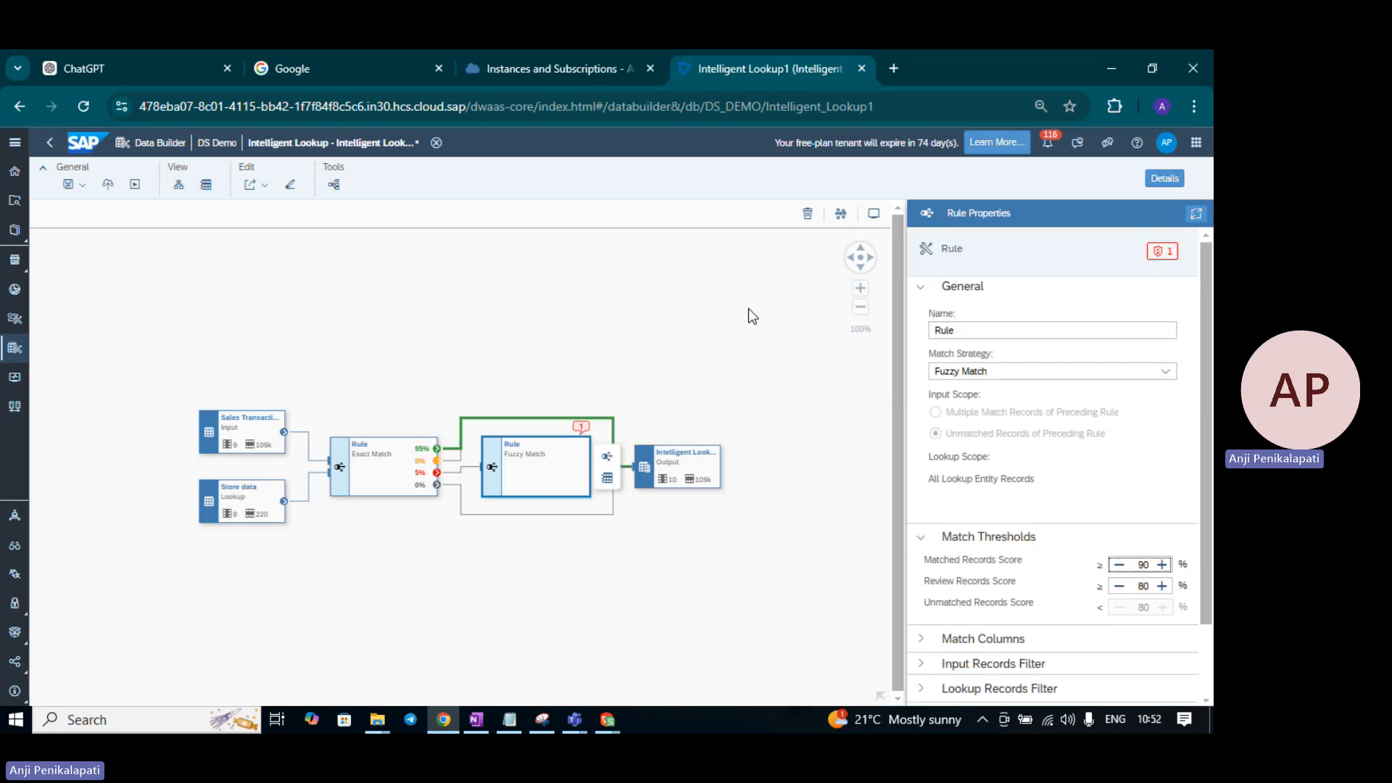
left_click(1163, 250)
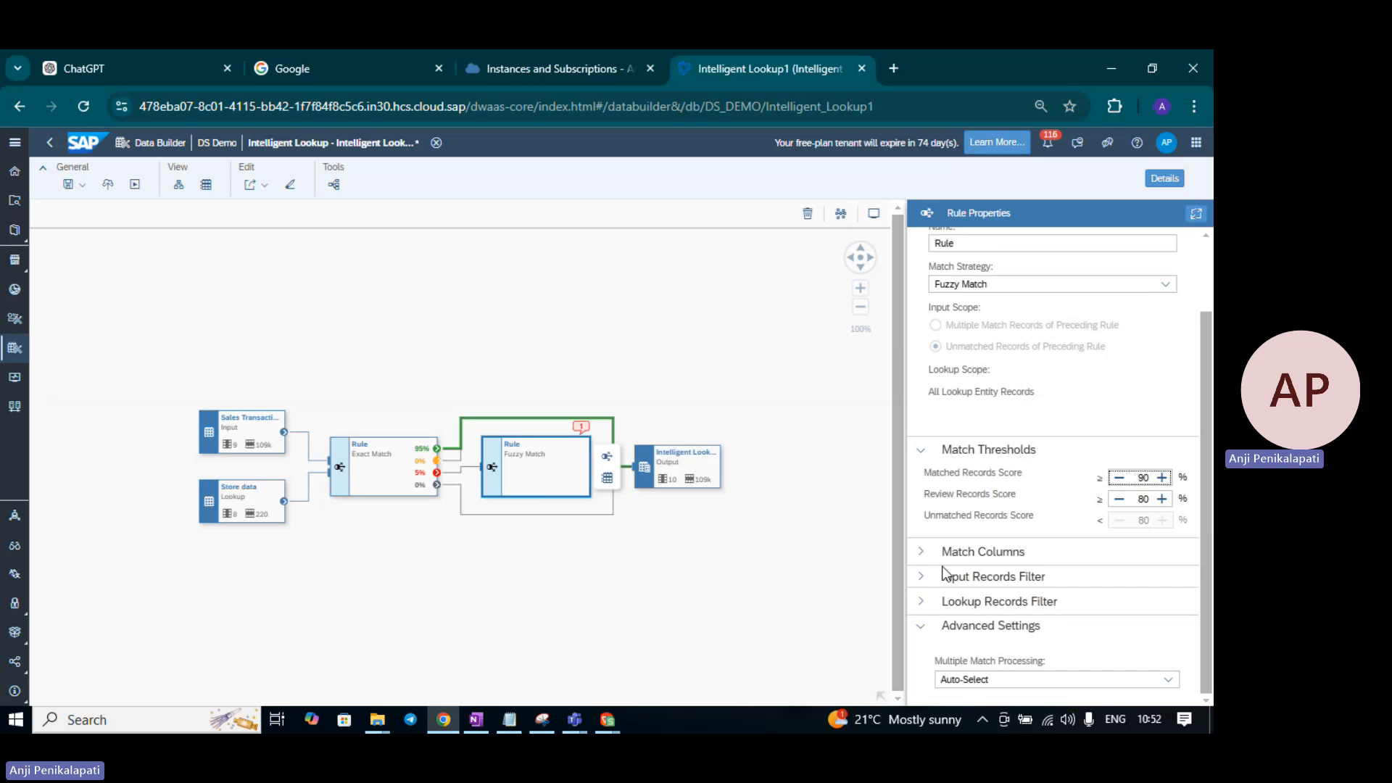
- Map Sales Transactions' Store_ID to Store data's Store_ID as the fuzzy rule's match columns
left_click(920, 553)
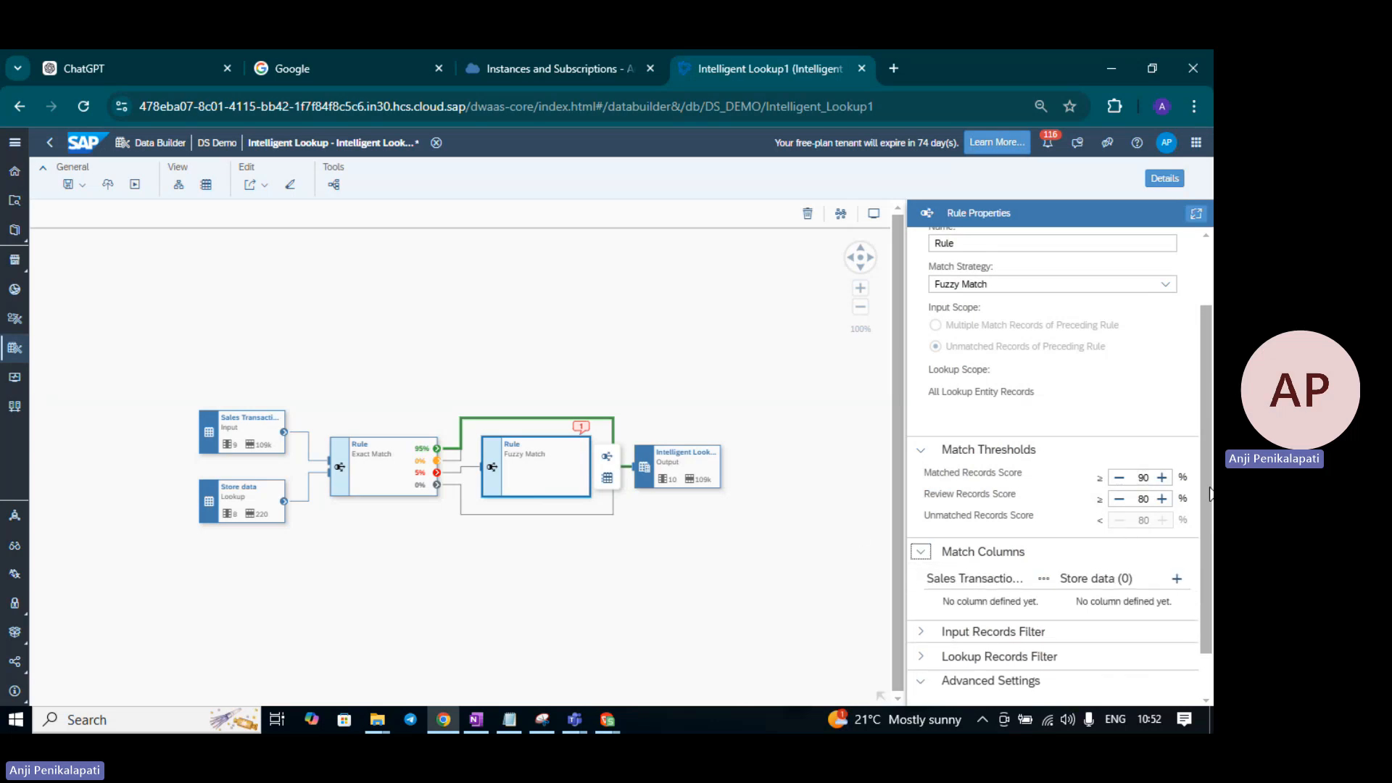
left_click_drag(1208, 493, 1207, 541)
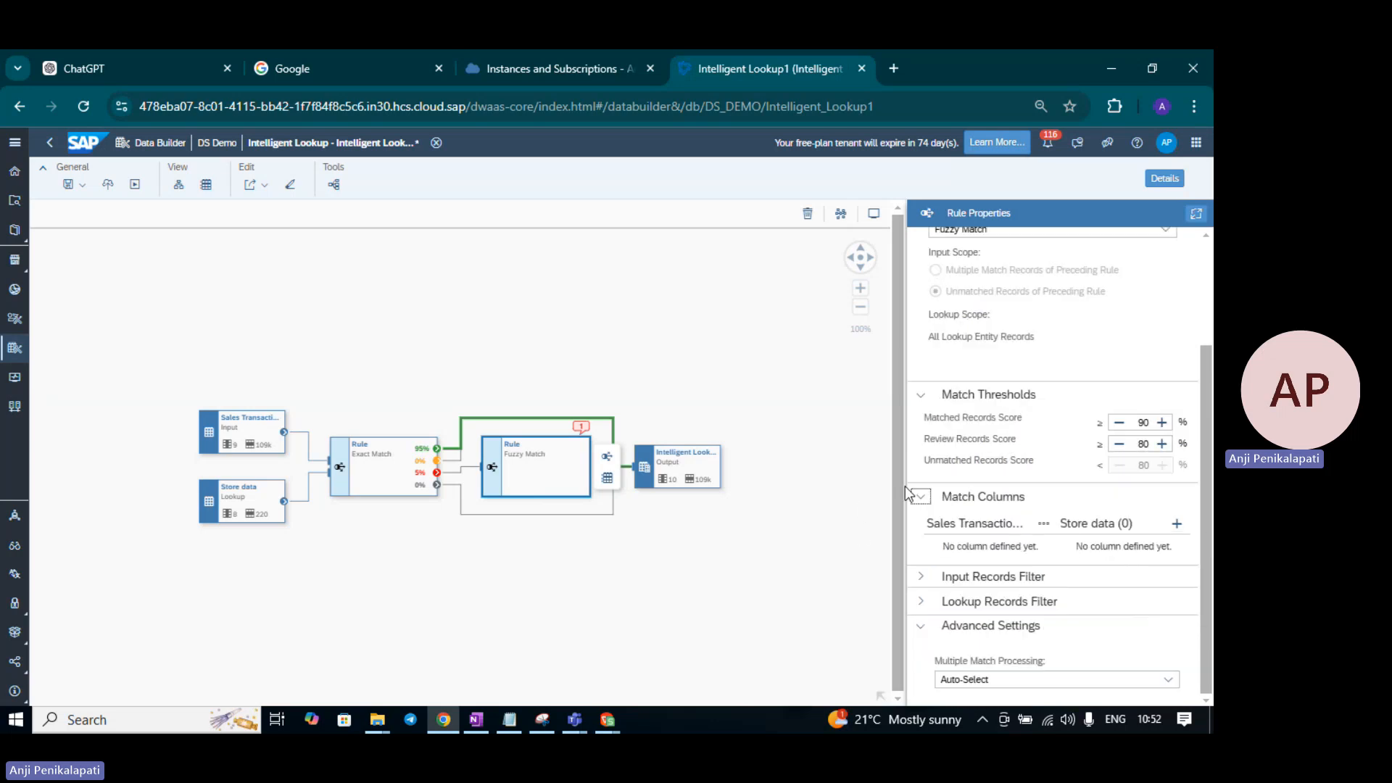
left_click(1045, 524)
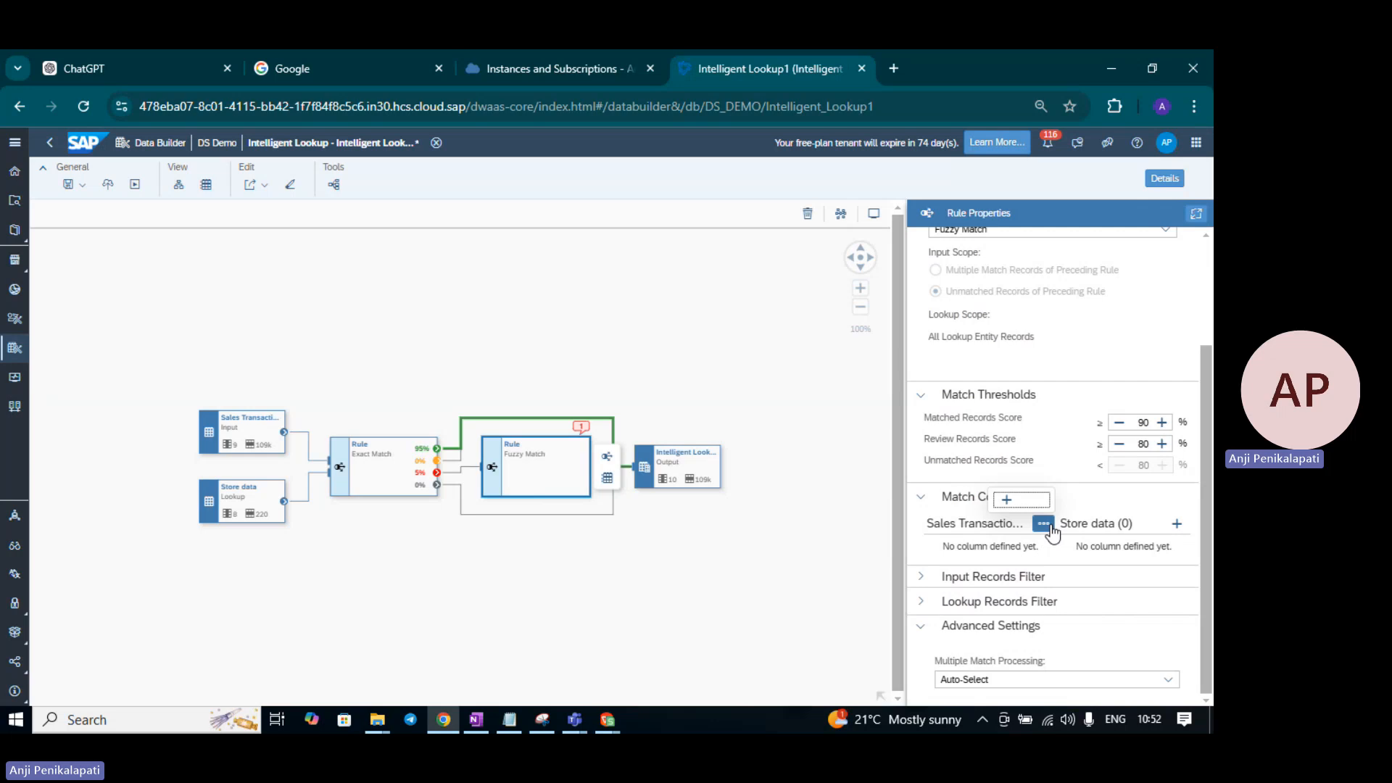
left_click(1006, 499)
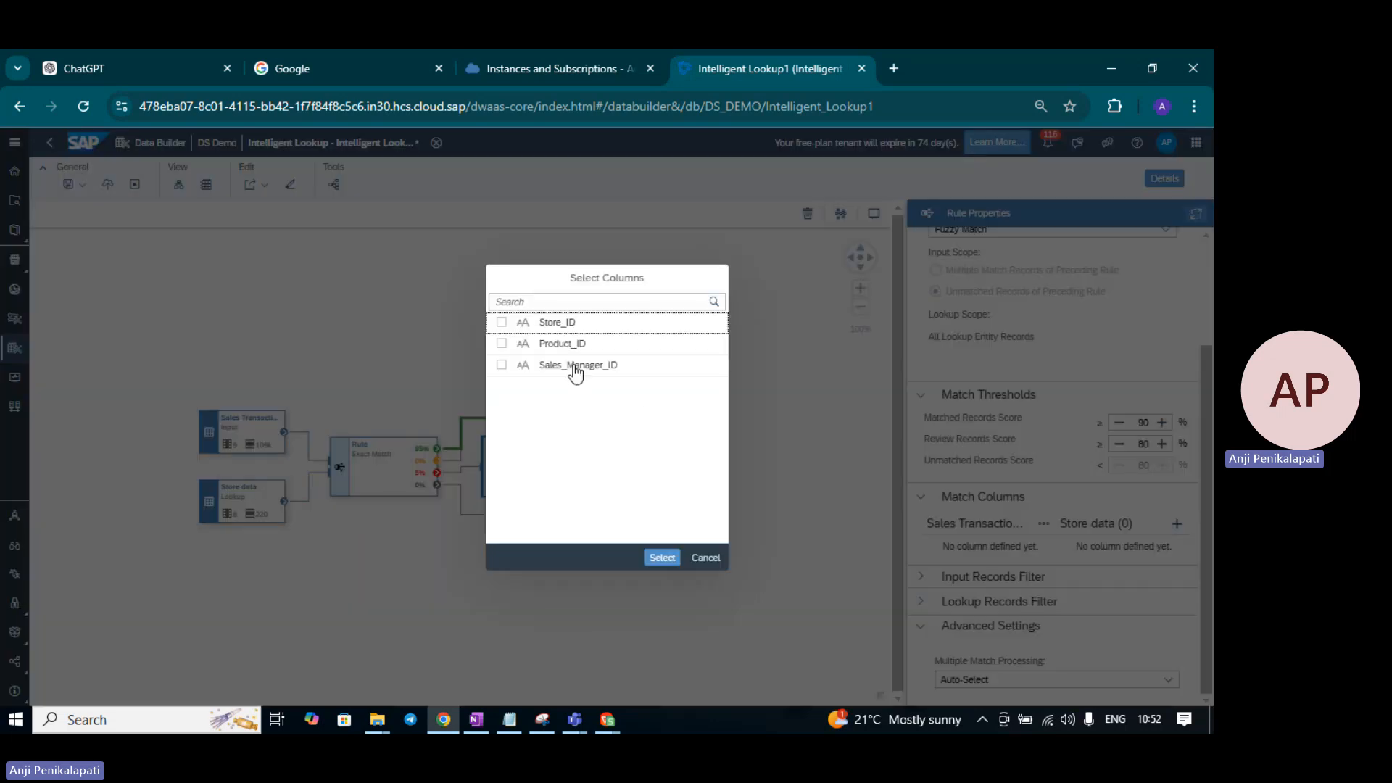
left_click(501, 322)
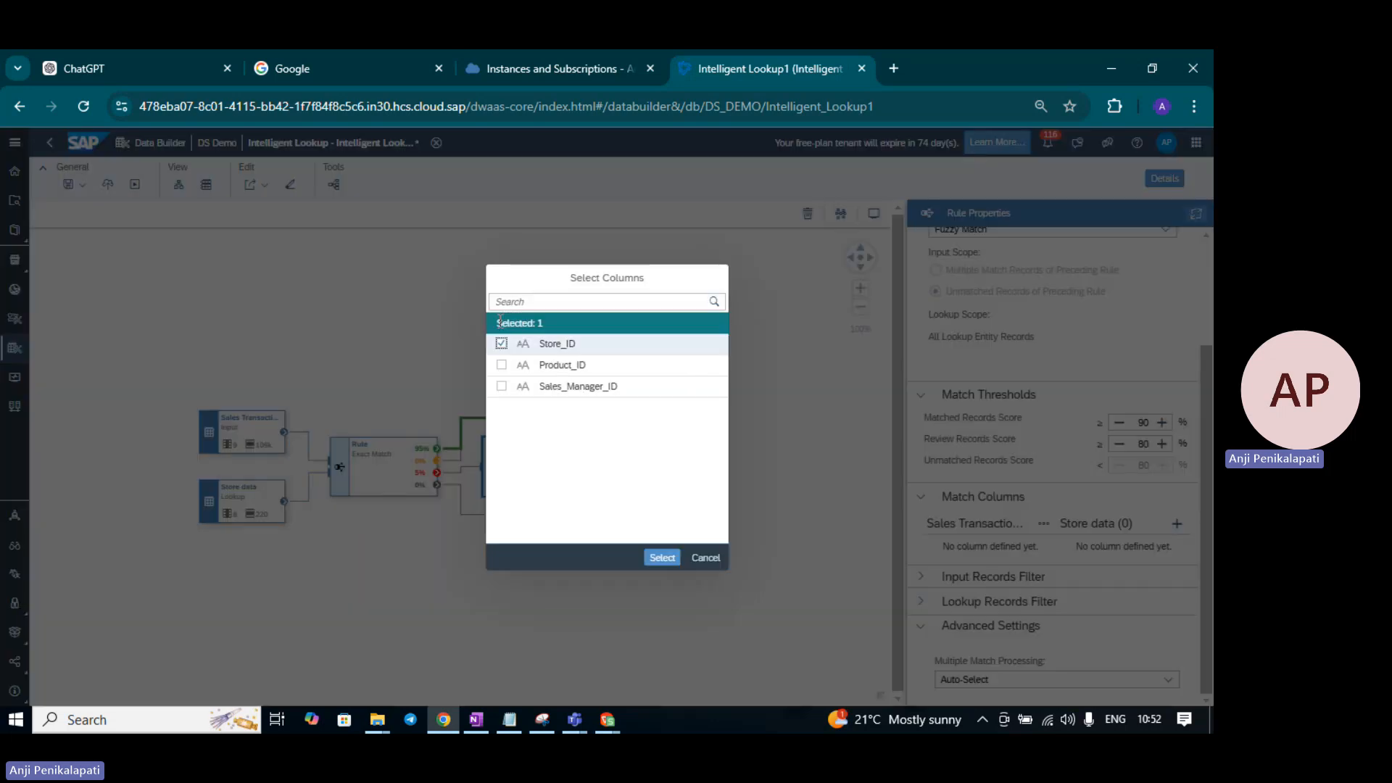
left_click(661, 558)
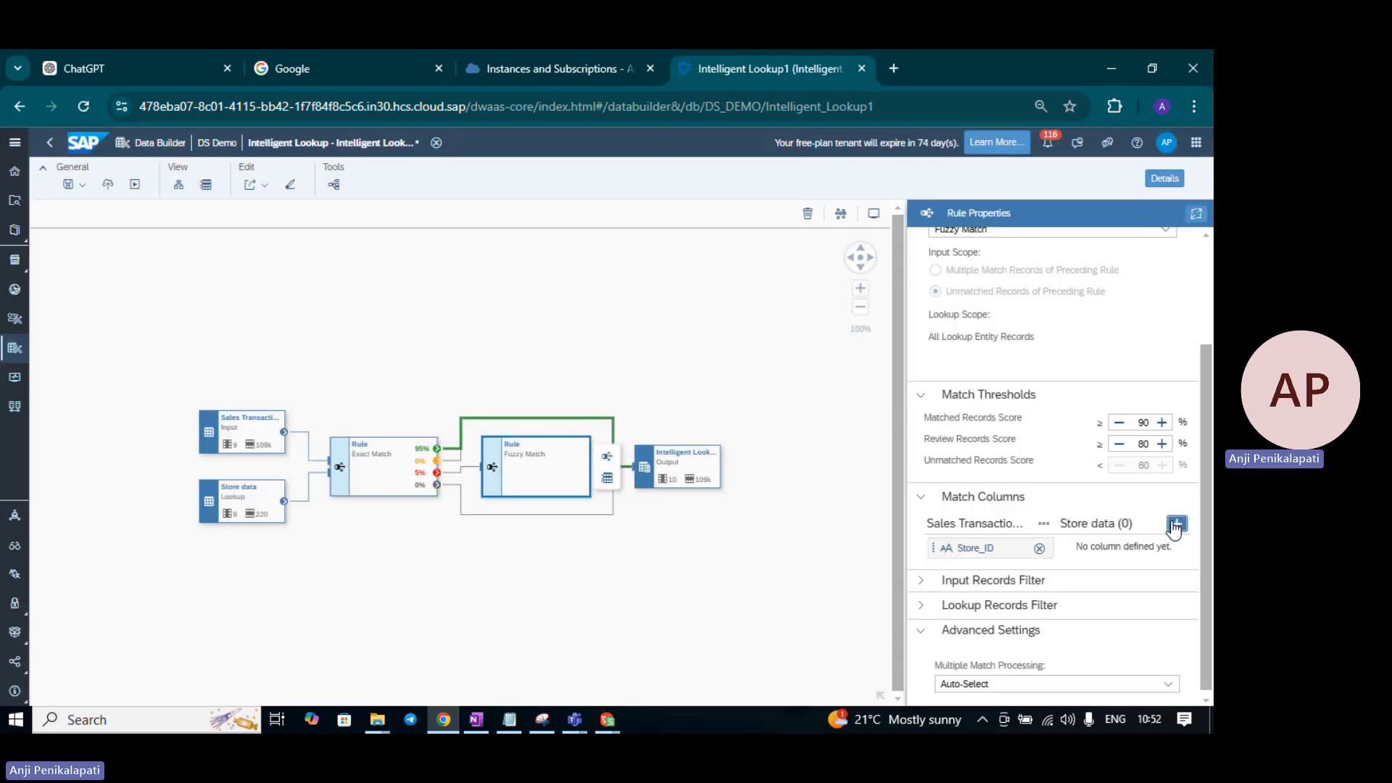
left_click(1175, 525)
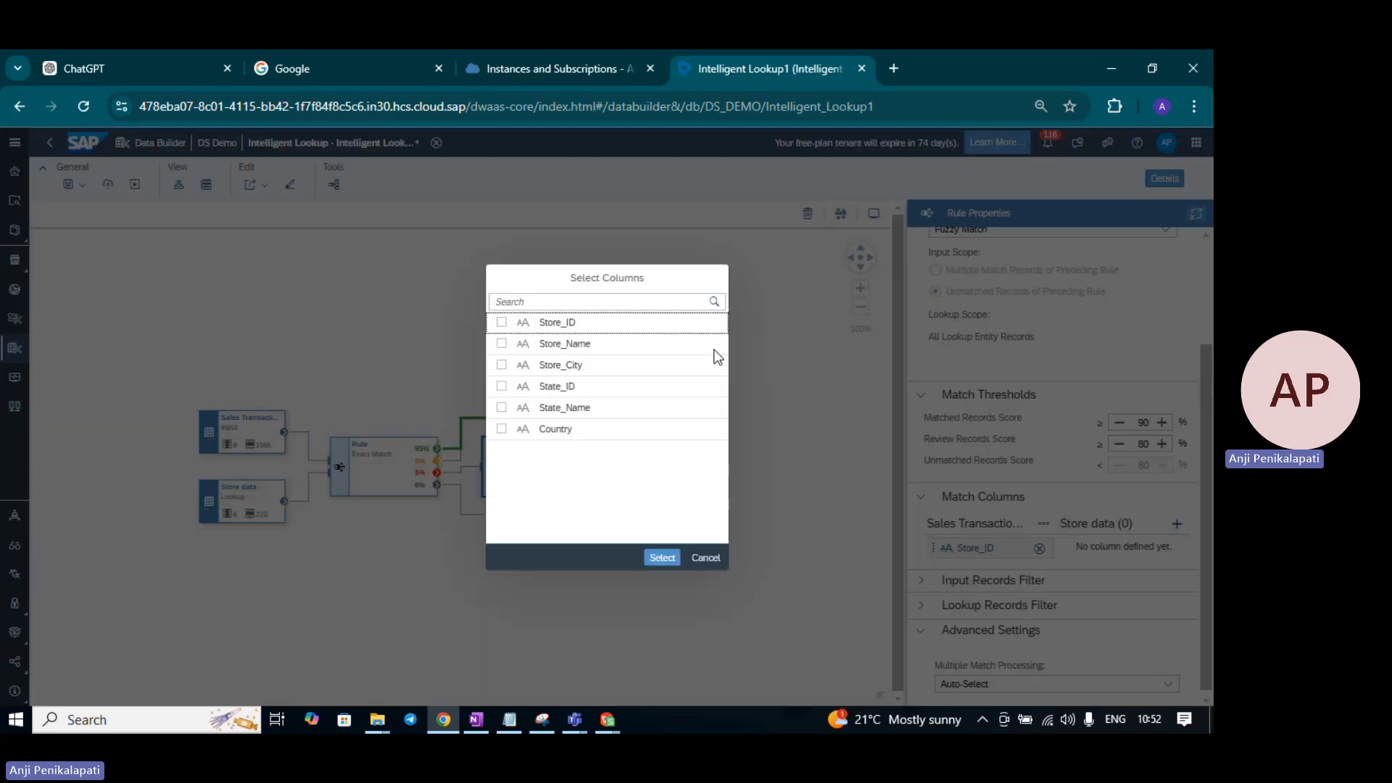
left_click(503, 324)
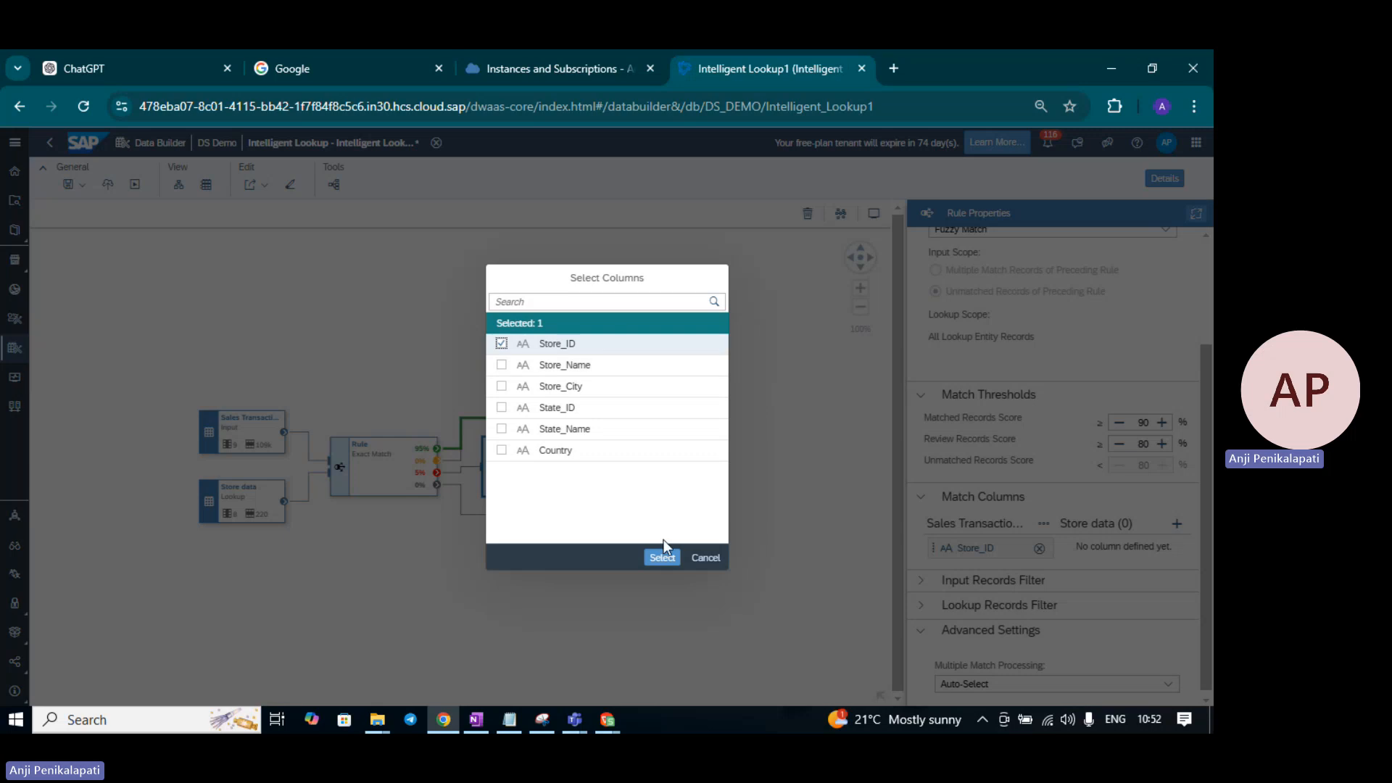
left_click(661, 557)
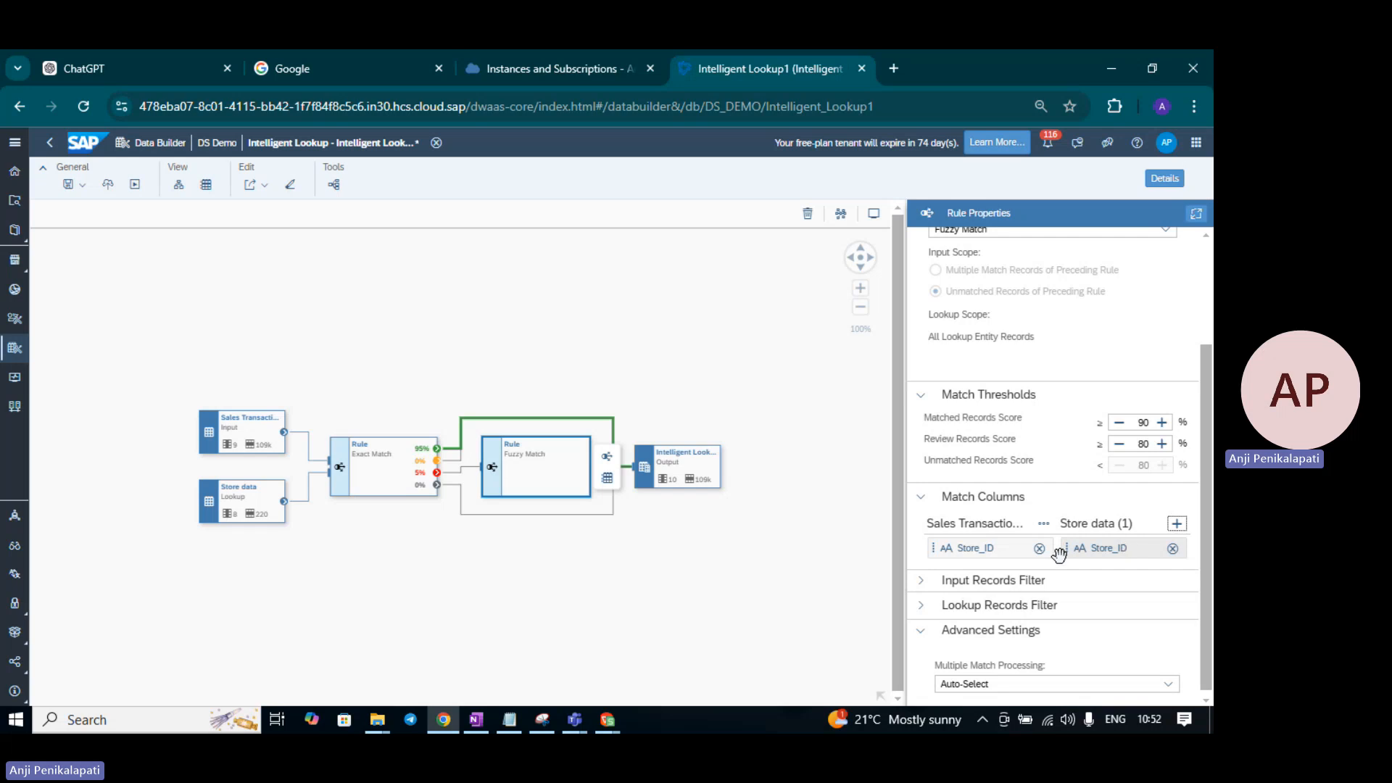
left_click(67, 187)
- Save and redeploy Intelligent Lookup1, then check its Deployed status on the canvas
left_click(76, 207)
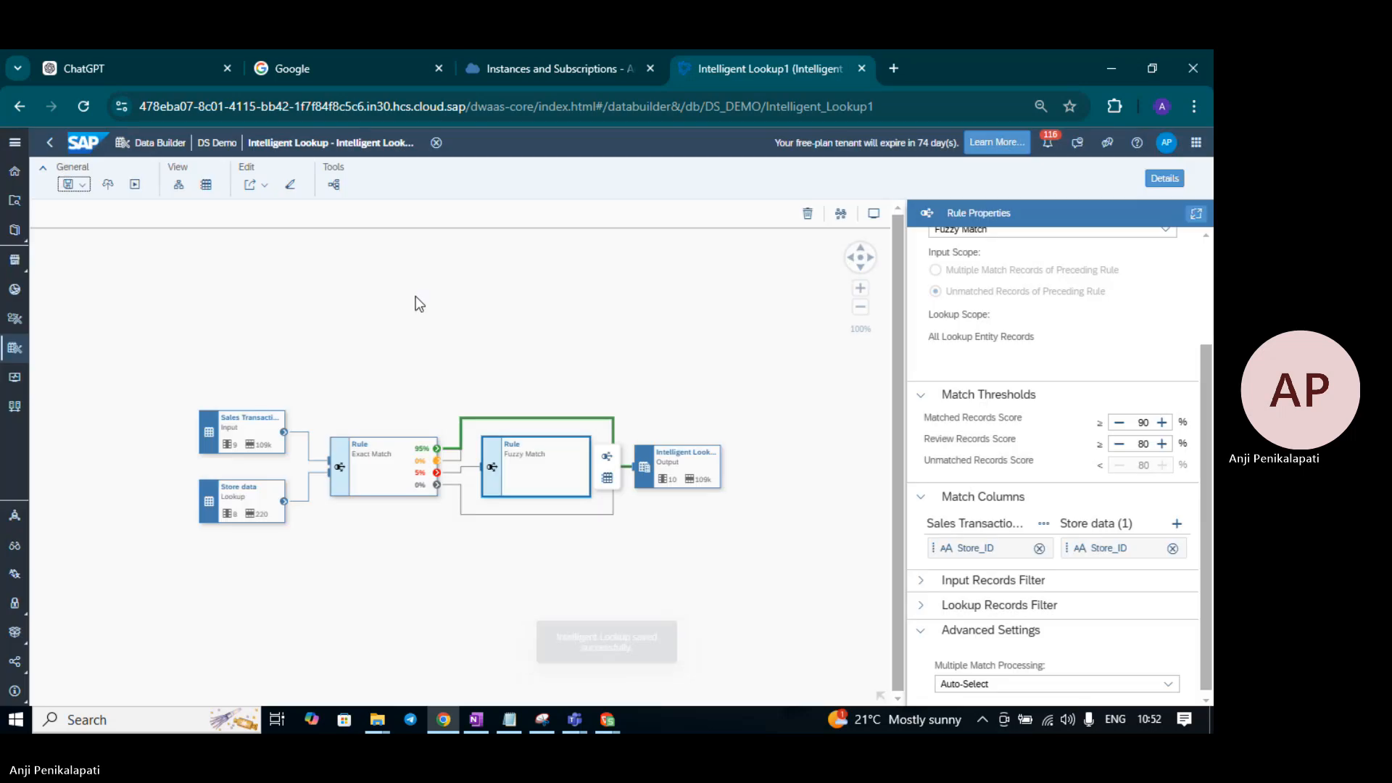
left_click(106, 187)
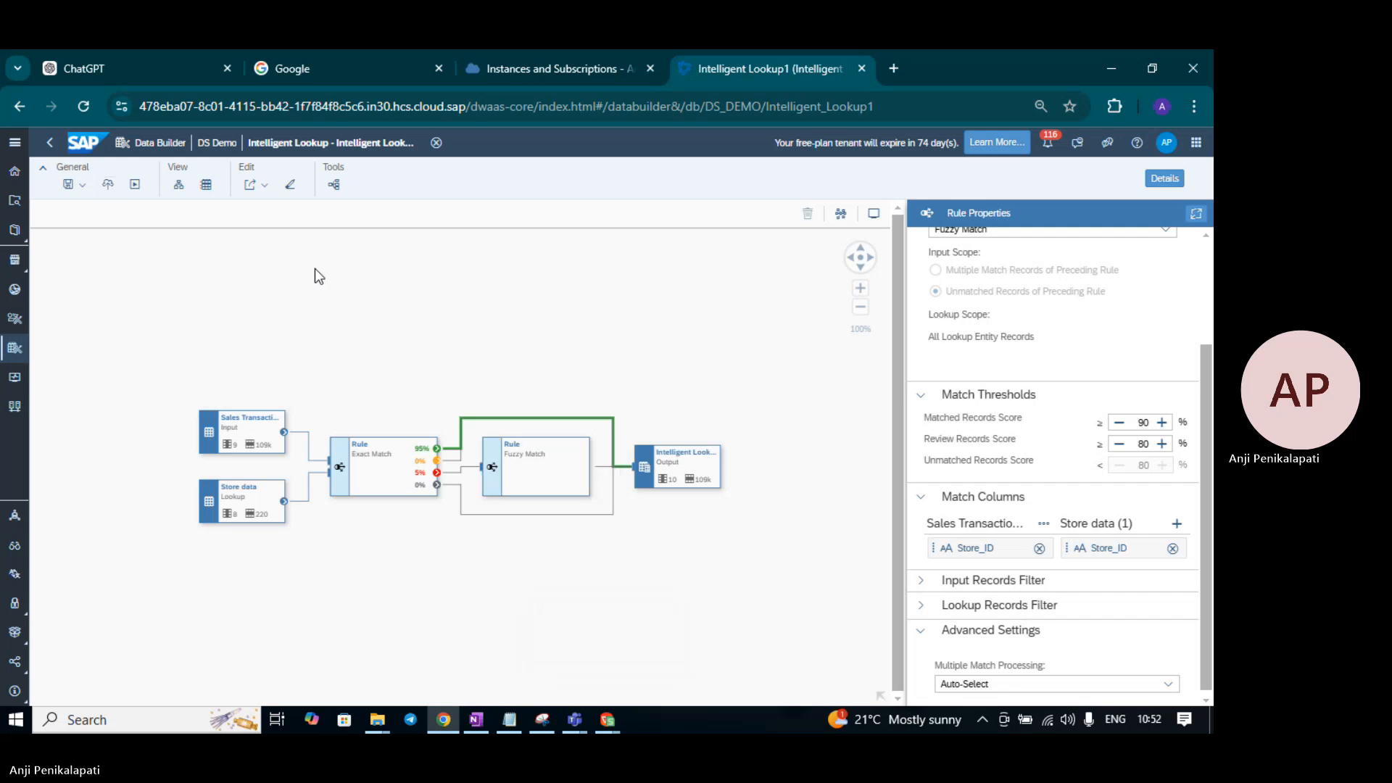
left_click(703, 353)
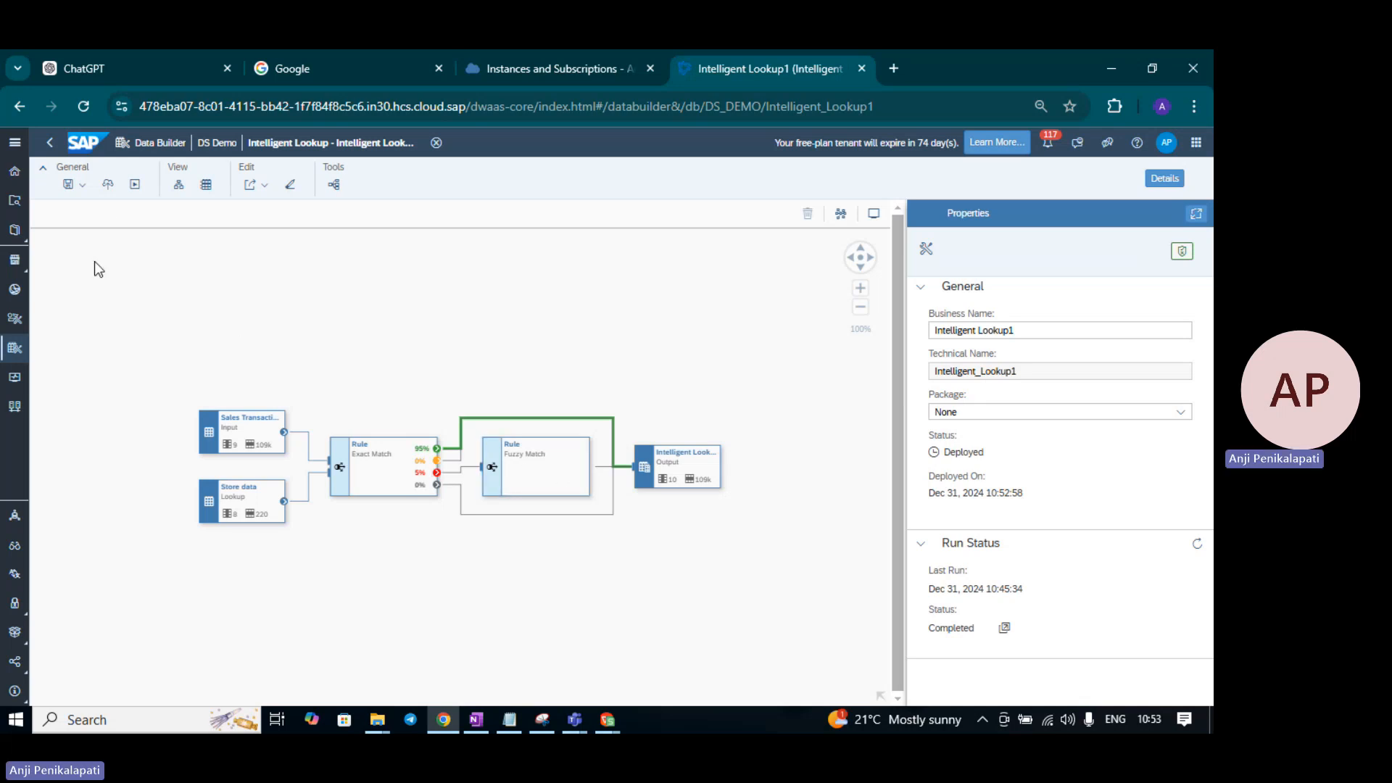
- Rerun Intelligent Lookup1 and select the Fuzzy Match rule to see its 4% matched share
left_click(133, 190)
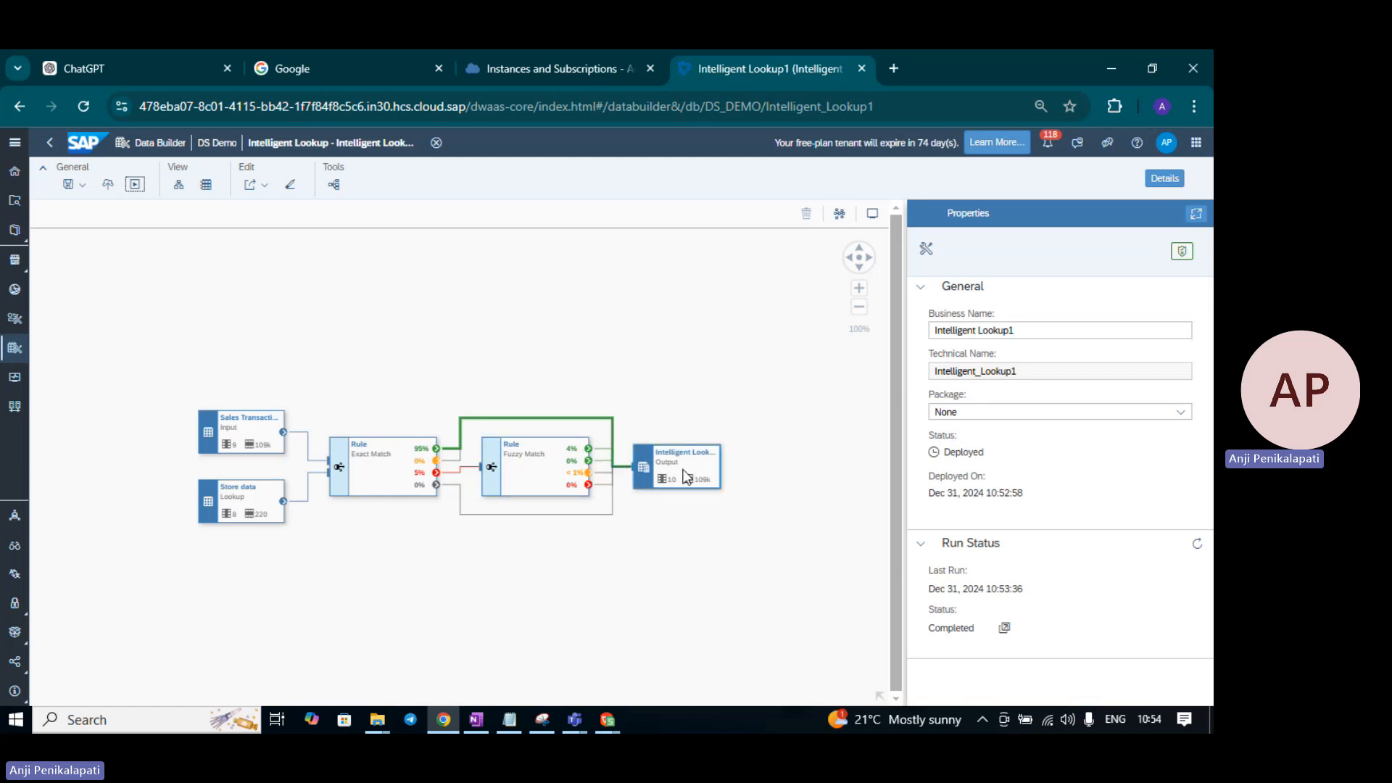
left_click(573, 481)
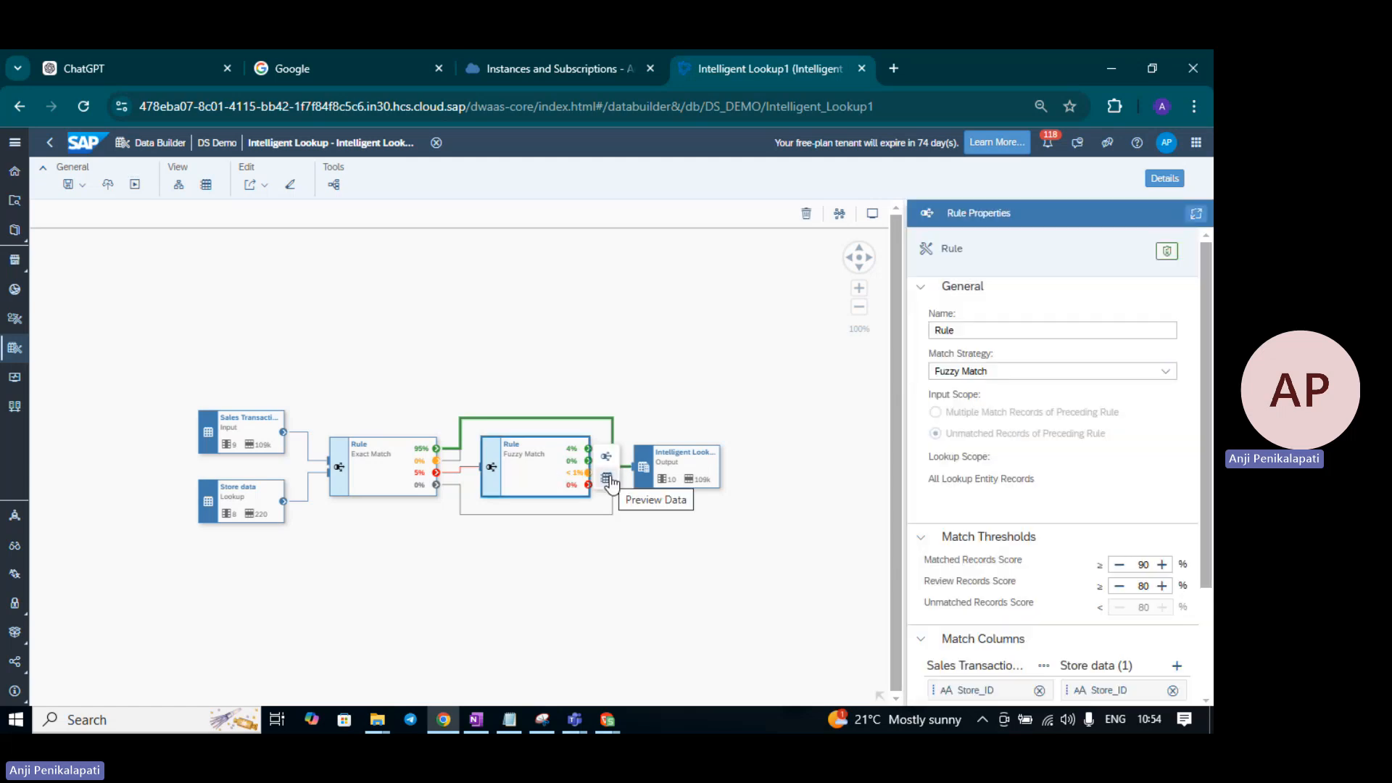
- Preview the Fuzzy Match results, browse the 4,396 matched records, then list the 522 multiple-match records
left_click(607, 479)
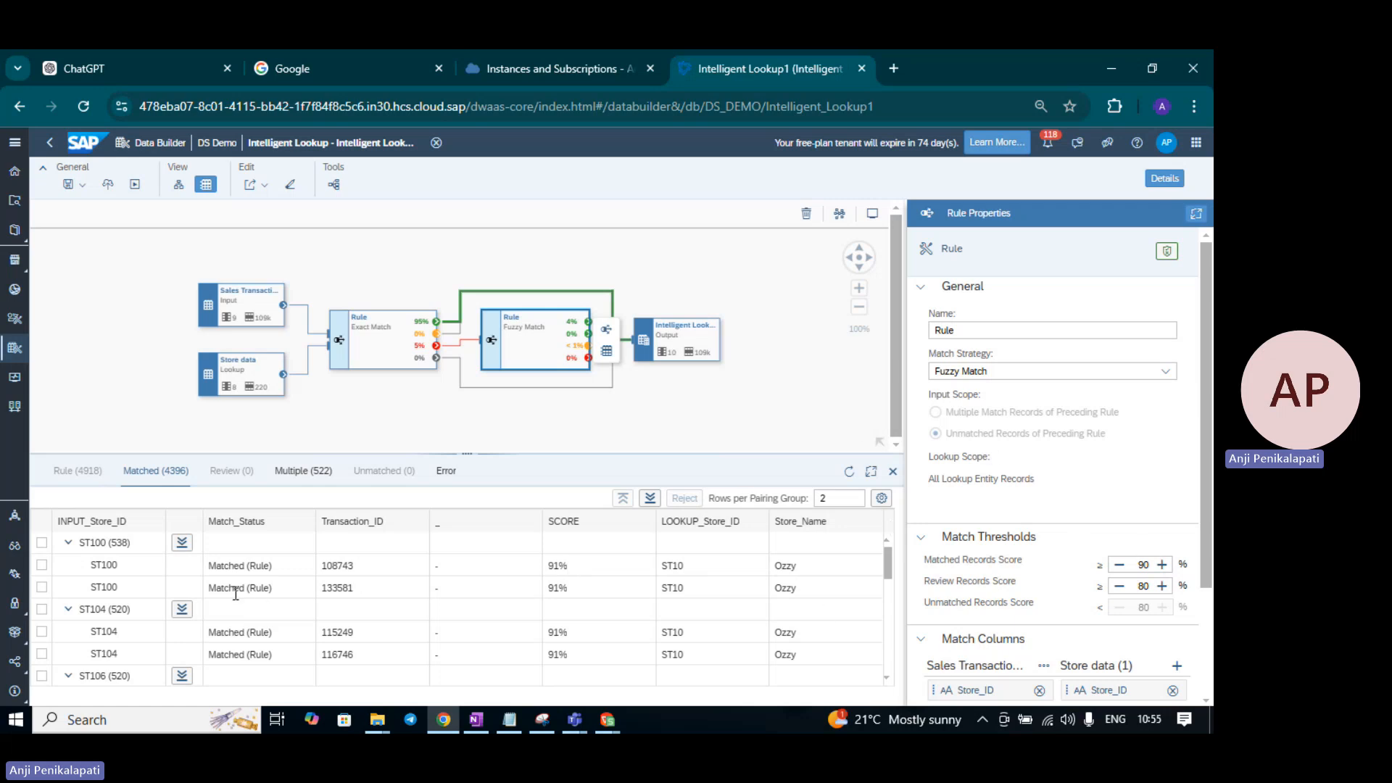
scroll(236, 594, "down", 3)
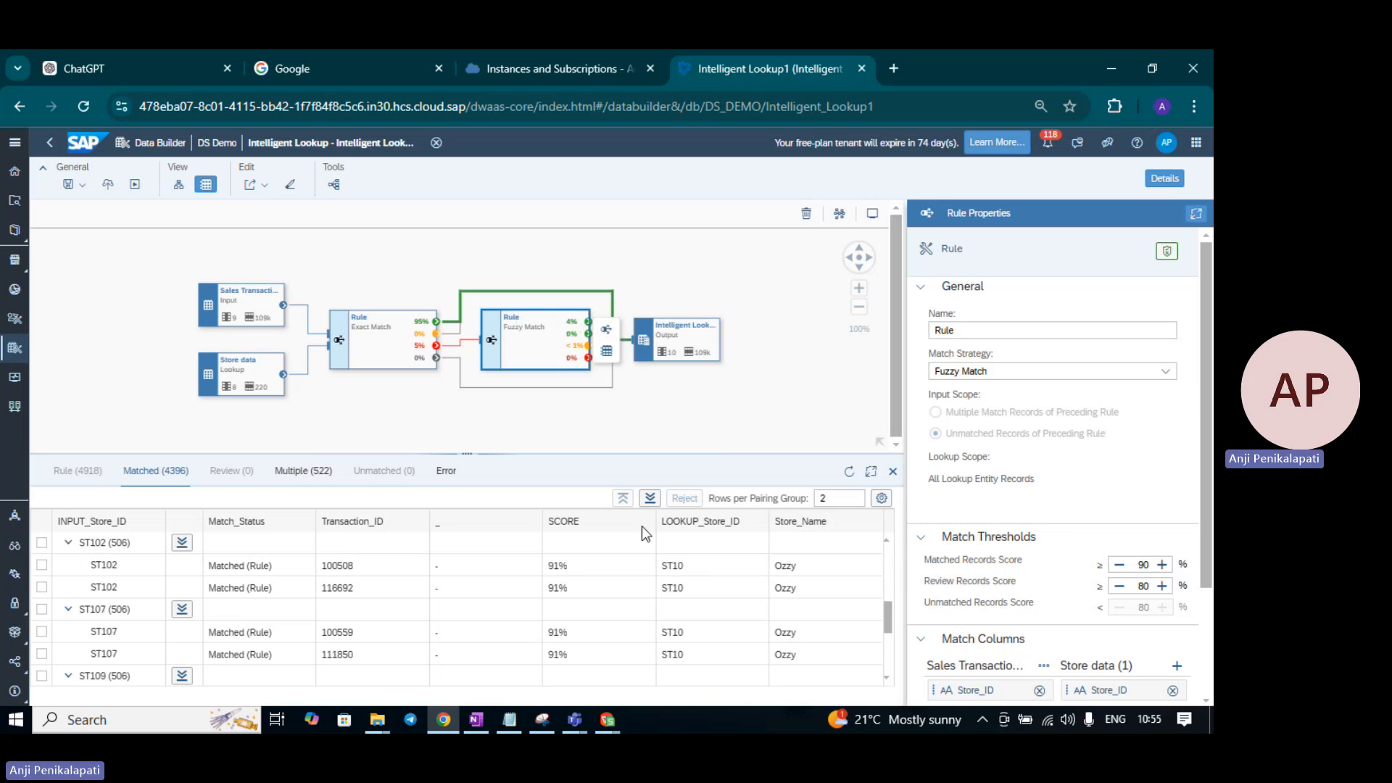
scroll(725, 590, "down", 3)
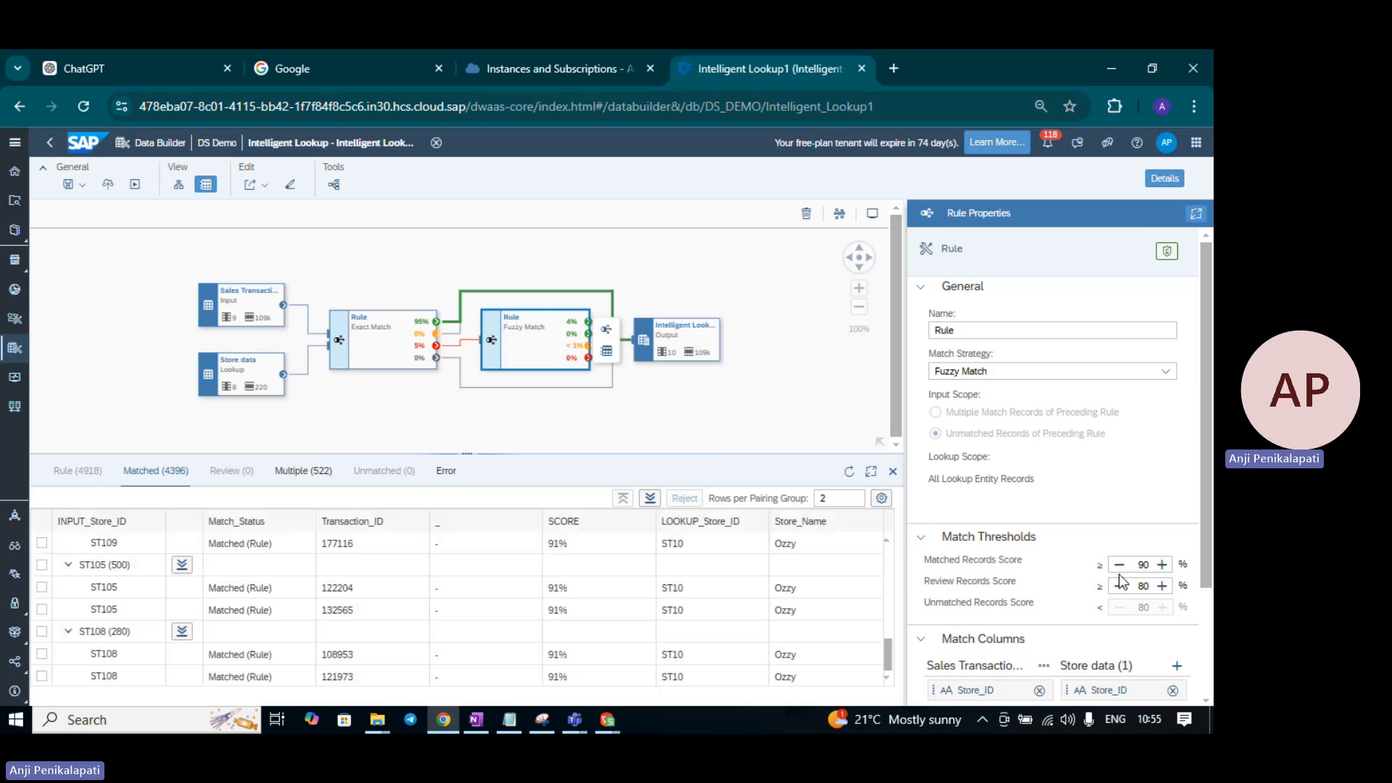
scroll(498, 625, "up", 4)
scroll(498, 633, "up", 3)
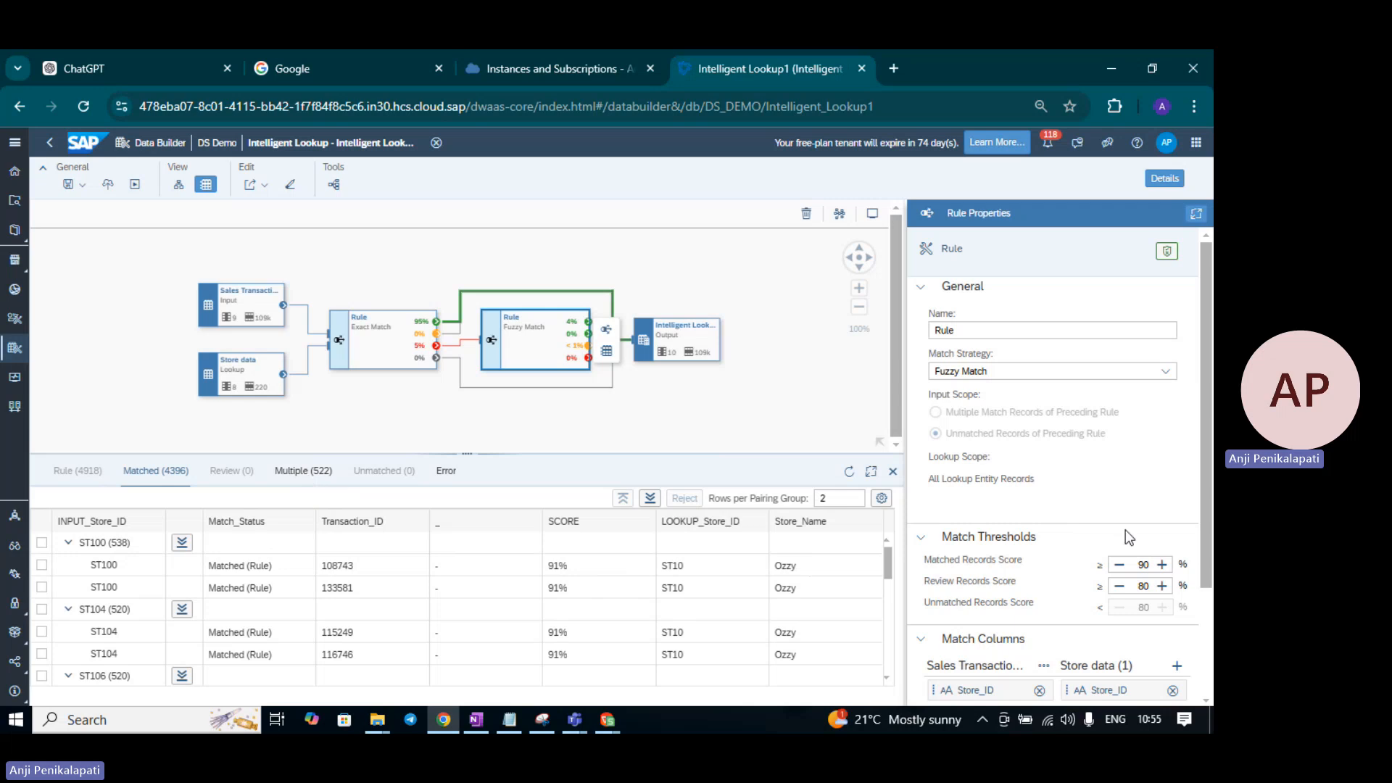
left_click(316, 472)
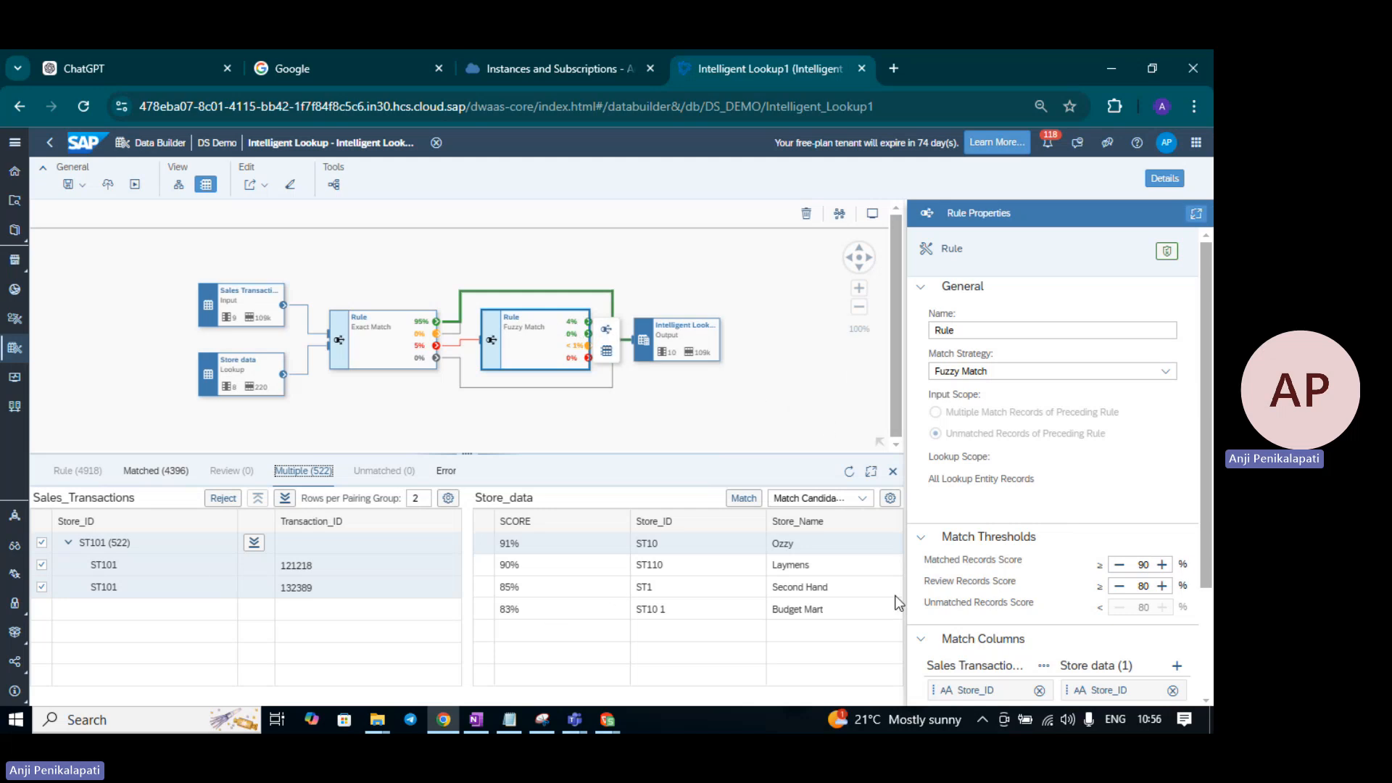
- Match the 522 ST101 records to the 83% candidate ST10 1 (Budget Mart), leaving Multiple at 0
left_click(607, 331)
left_click(41, 562)
left_click(42, 544)
left_click(41, 565)
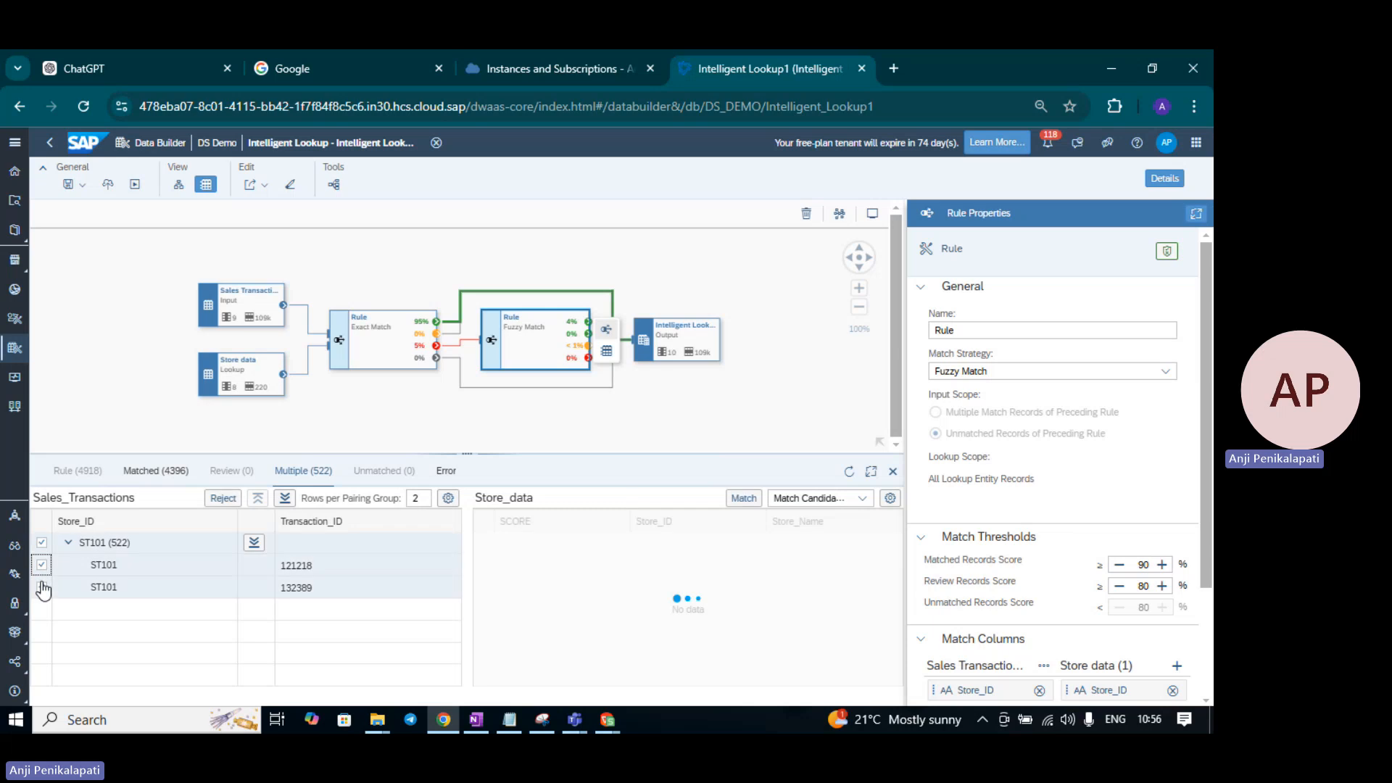
left_click(42, 589)
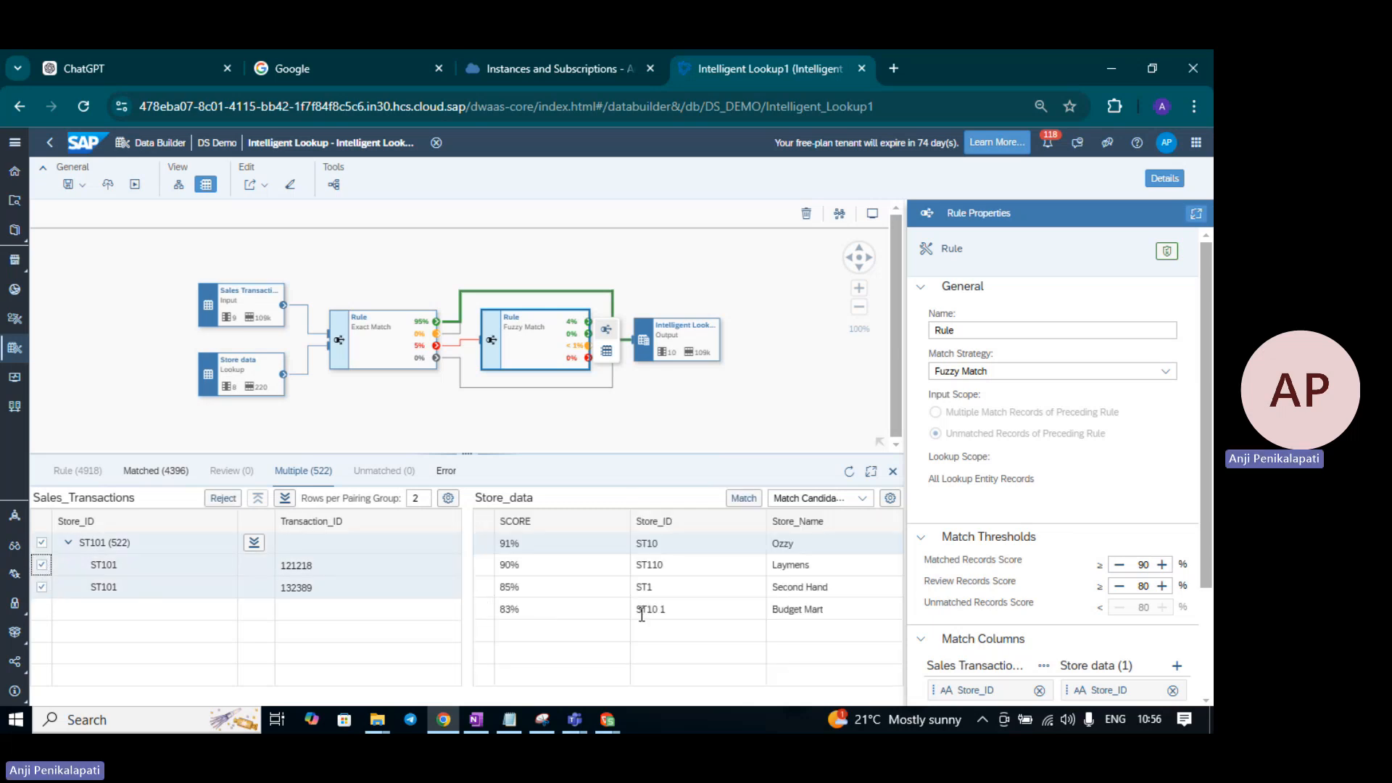
left_click(484, 611)
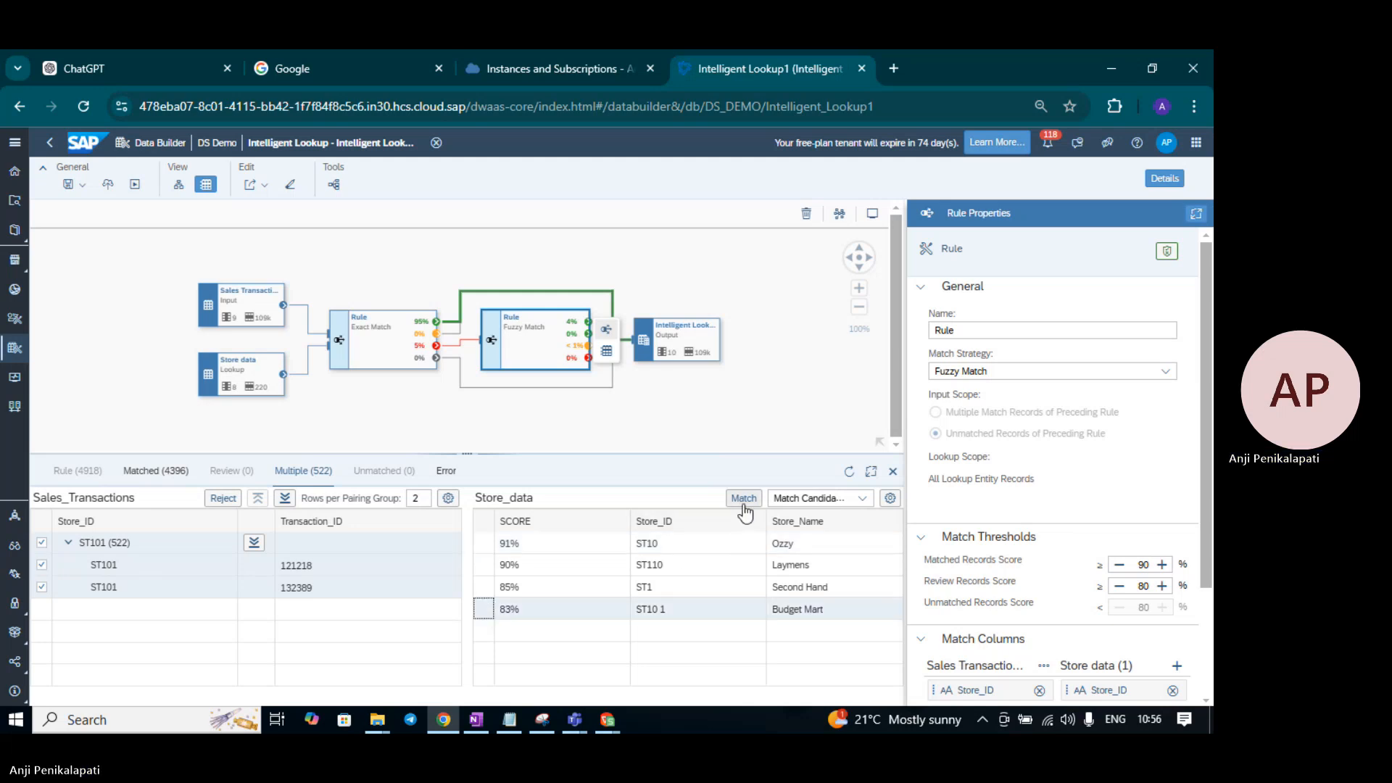
left_click(862, 498)
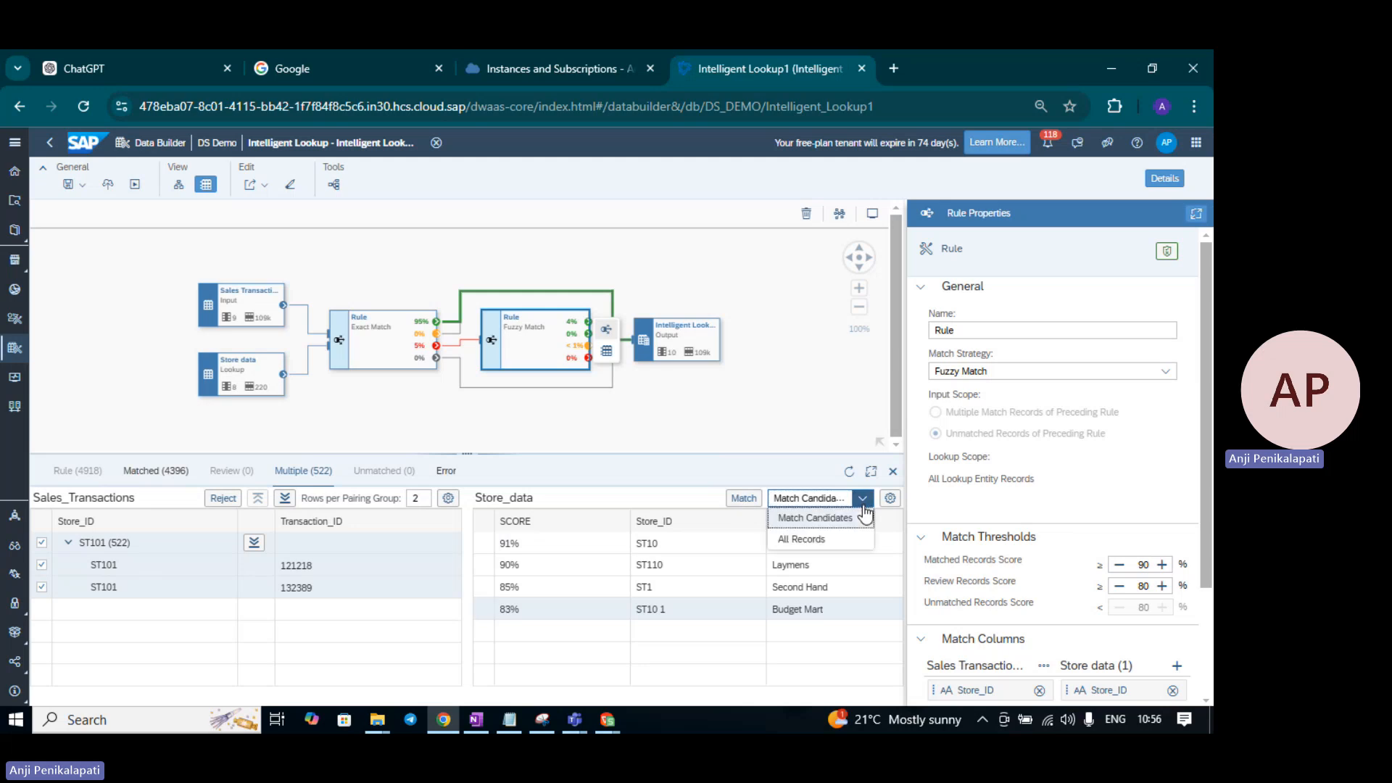
left_click(812, 518)
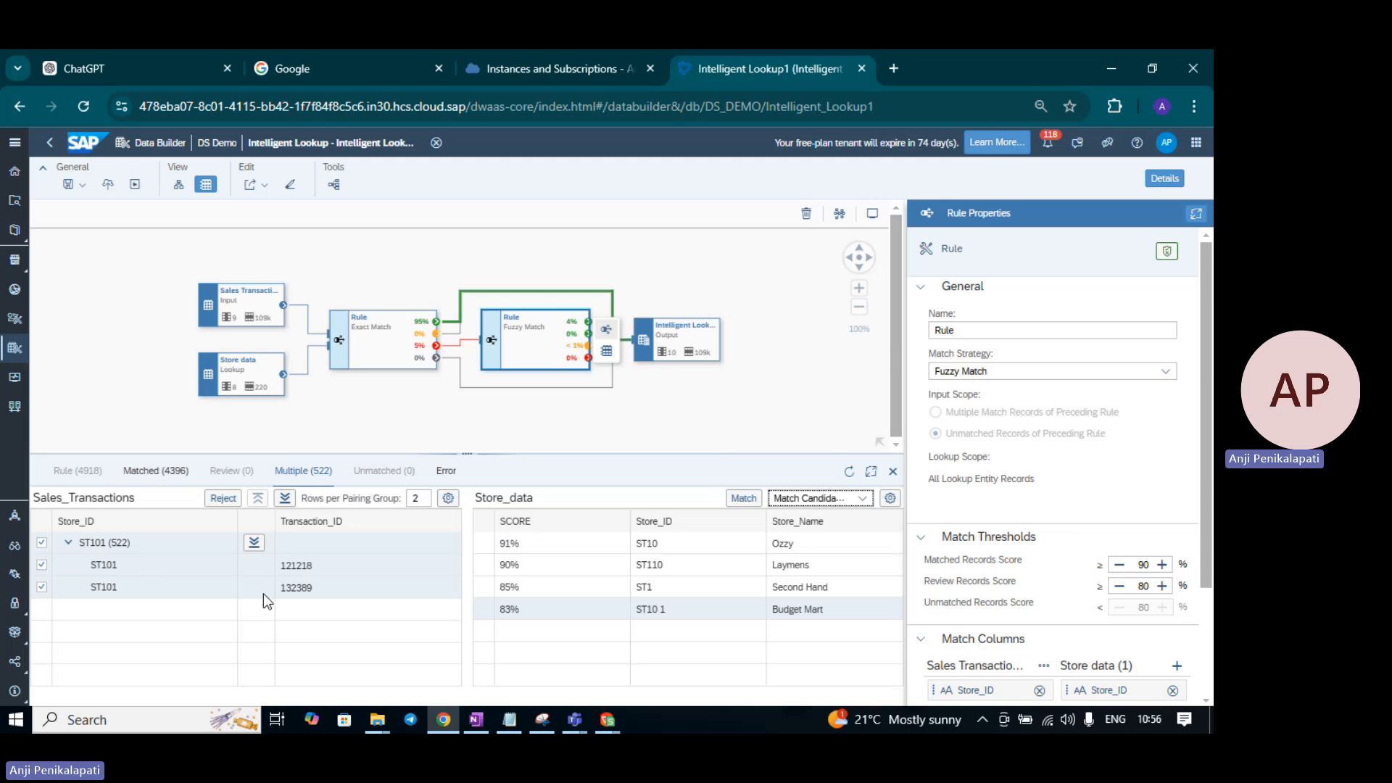
left_click(753, 499)
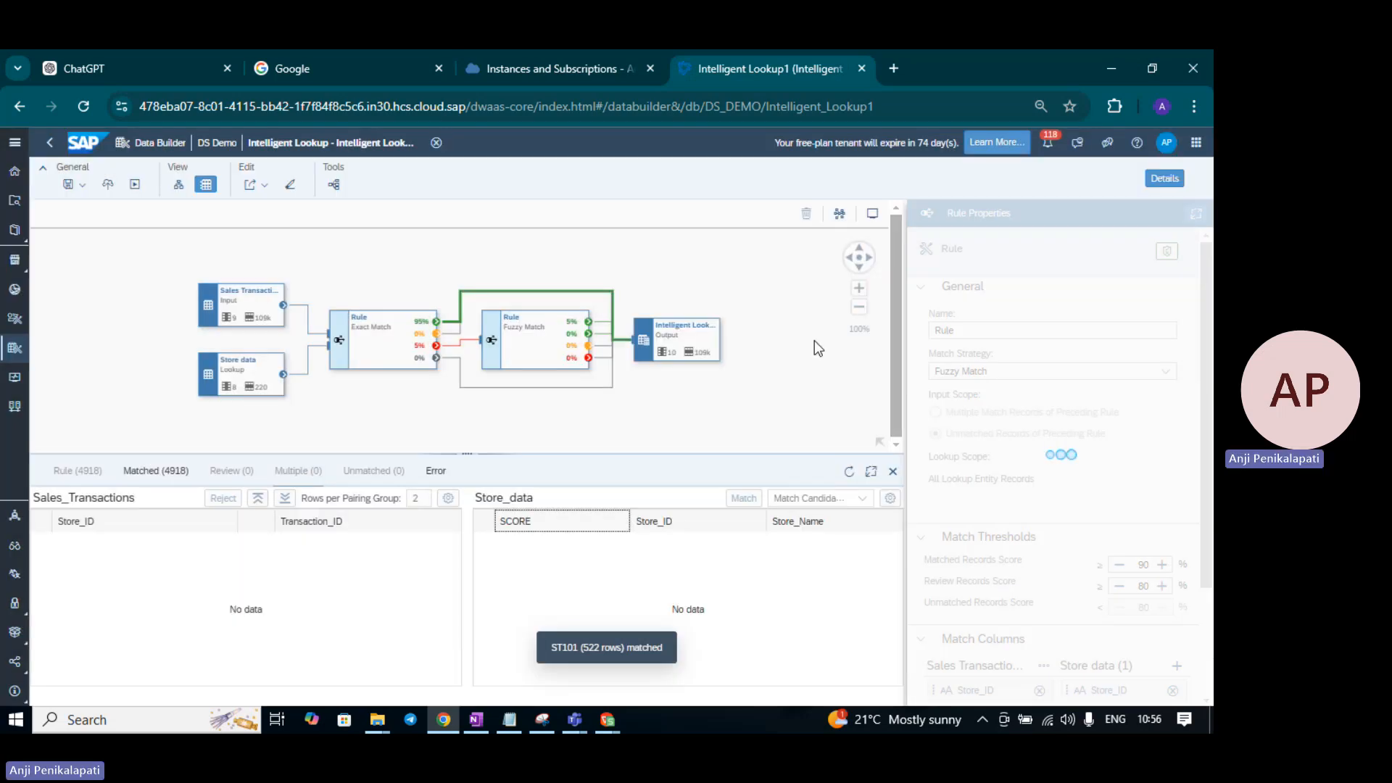
left_click(815, 341)
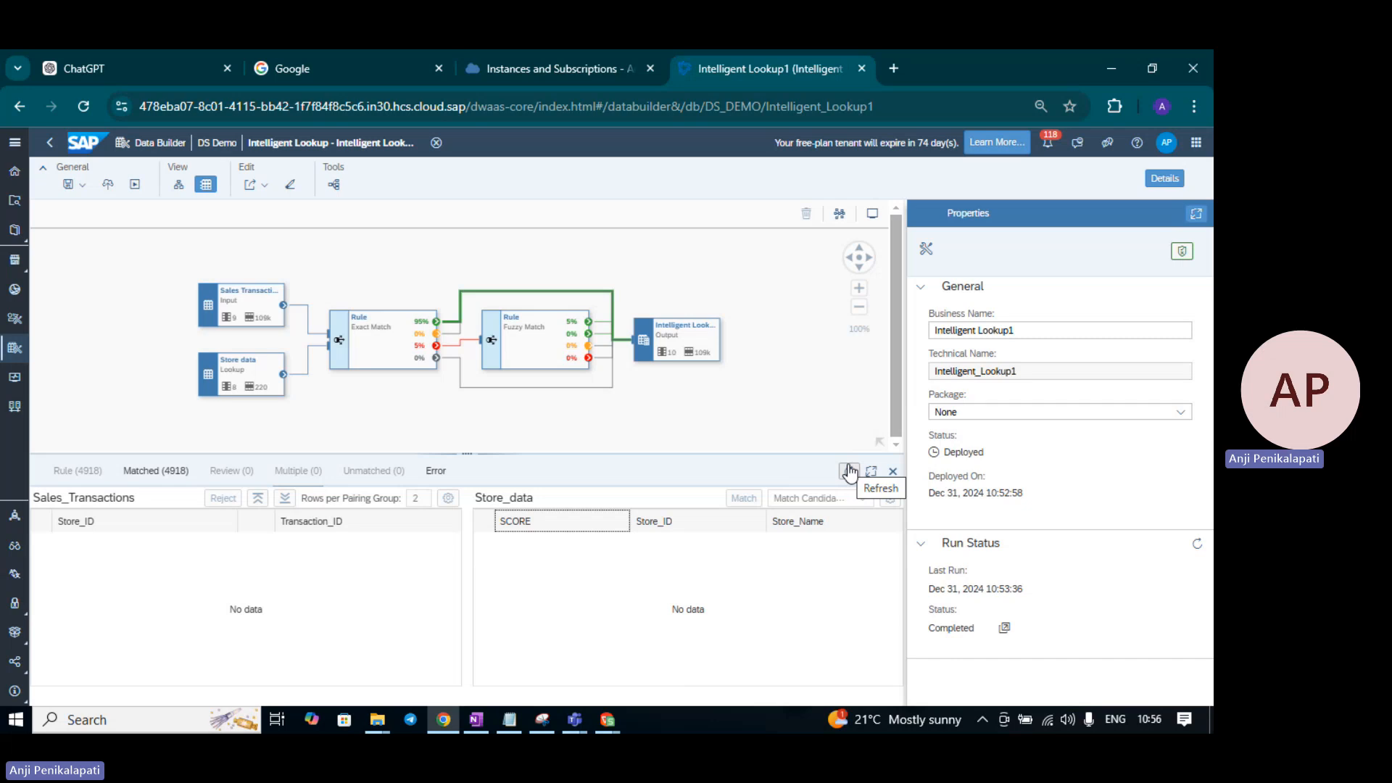
- Close the data preview and save Intelligent Lookup1 with the confirmed ST101 matches
left_click(893, 471)
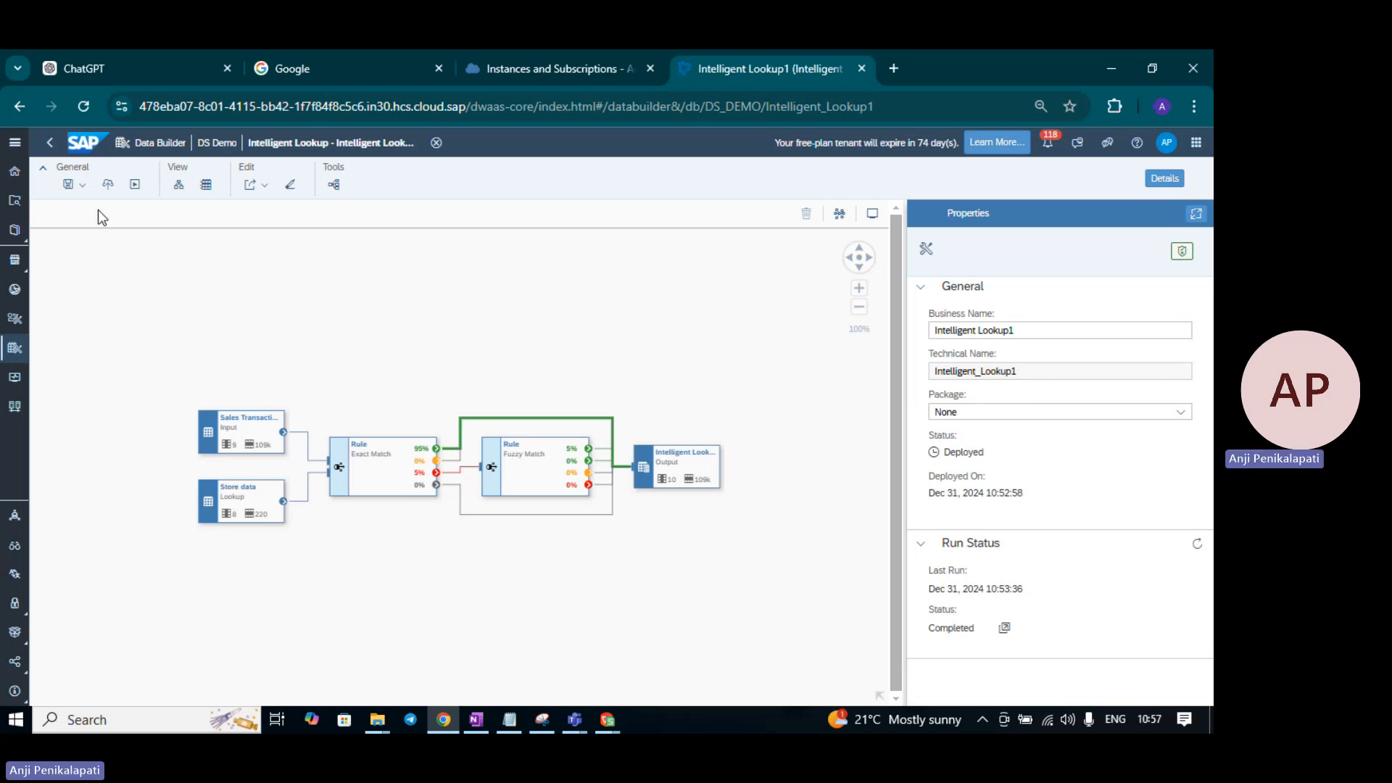
left_click(75, 185)
left_click(85, 207)
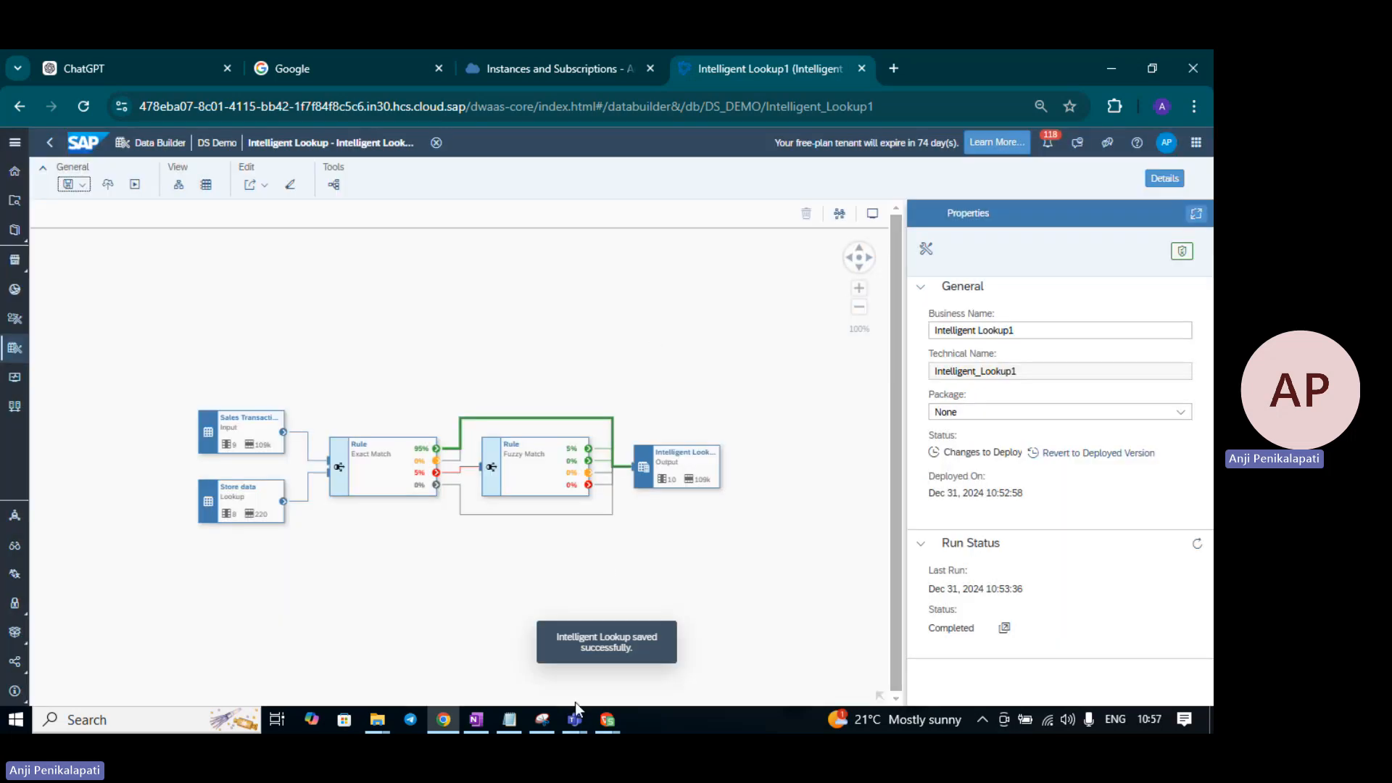
- In the Teams meeting window, stop the meeting recording and confirm
mouse_move(574, 716)
left_click(535, 668)
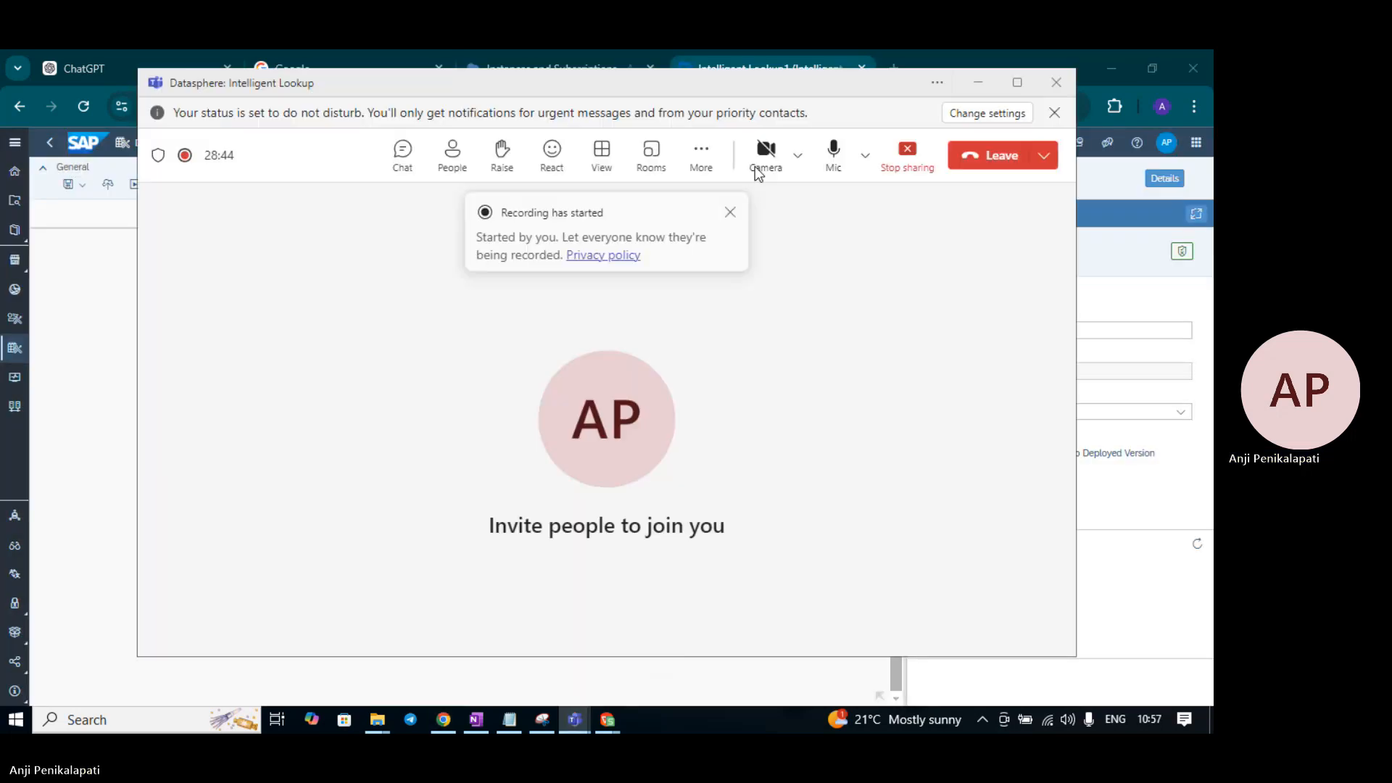
left_click(712, 160)
mouse_move(727, 210)
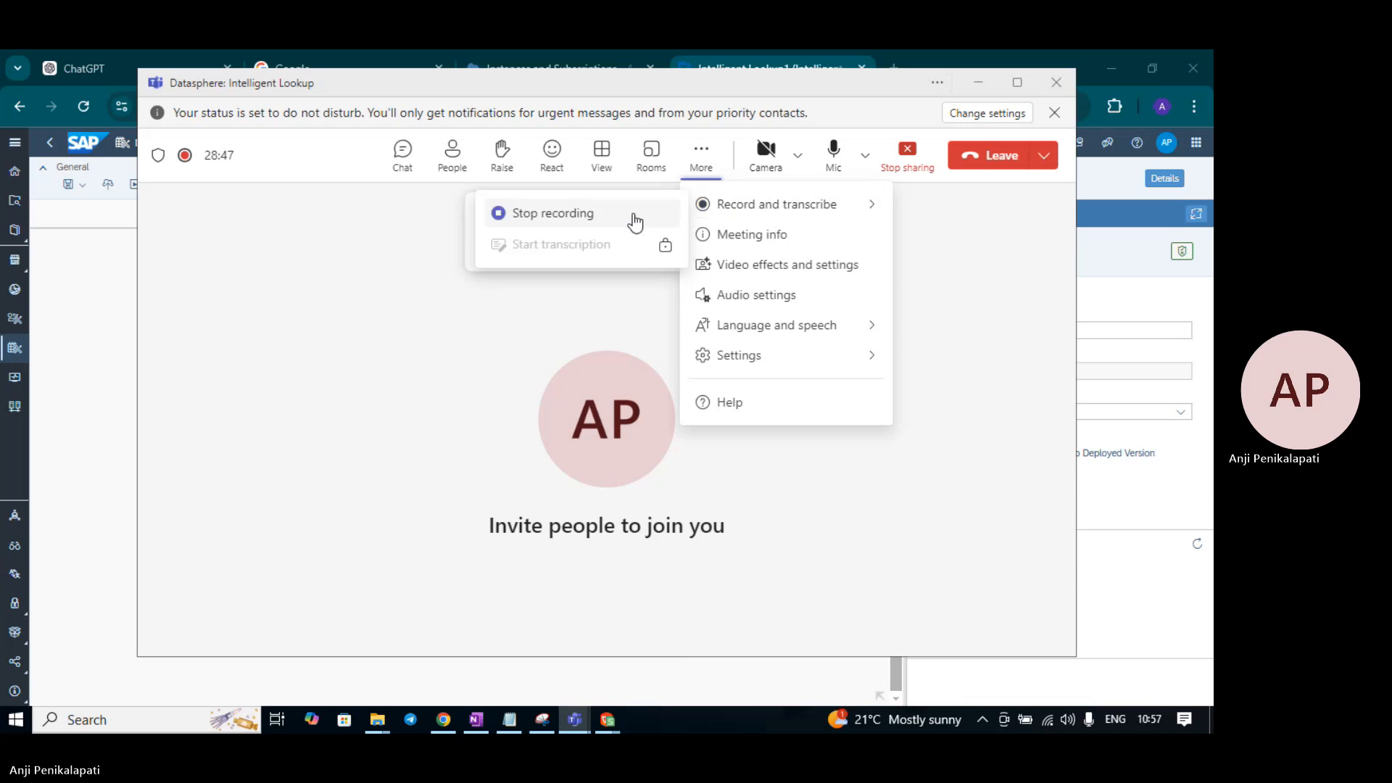
left_click(630, 215)
left_click(718, 394)
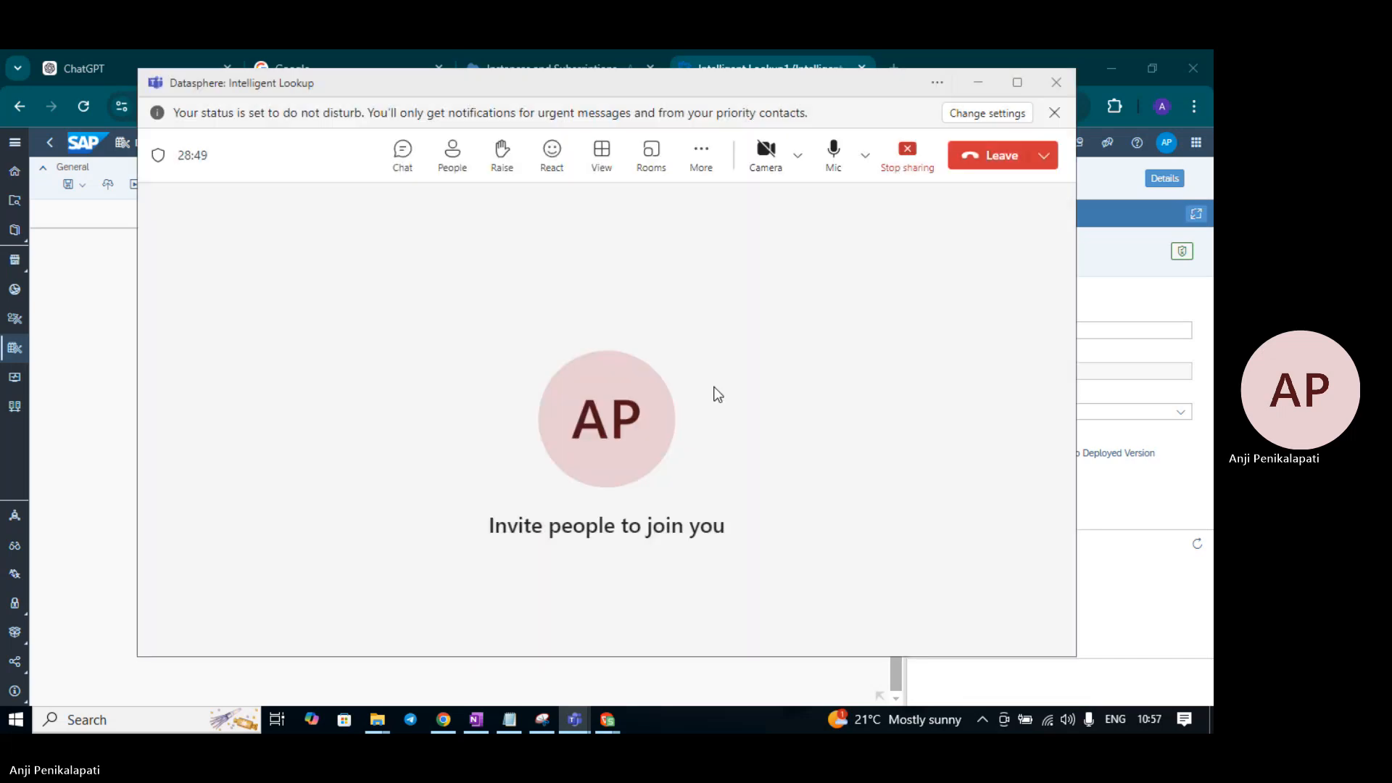